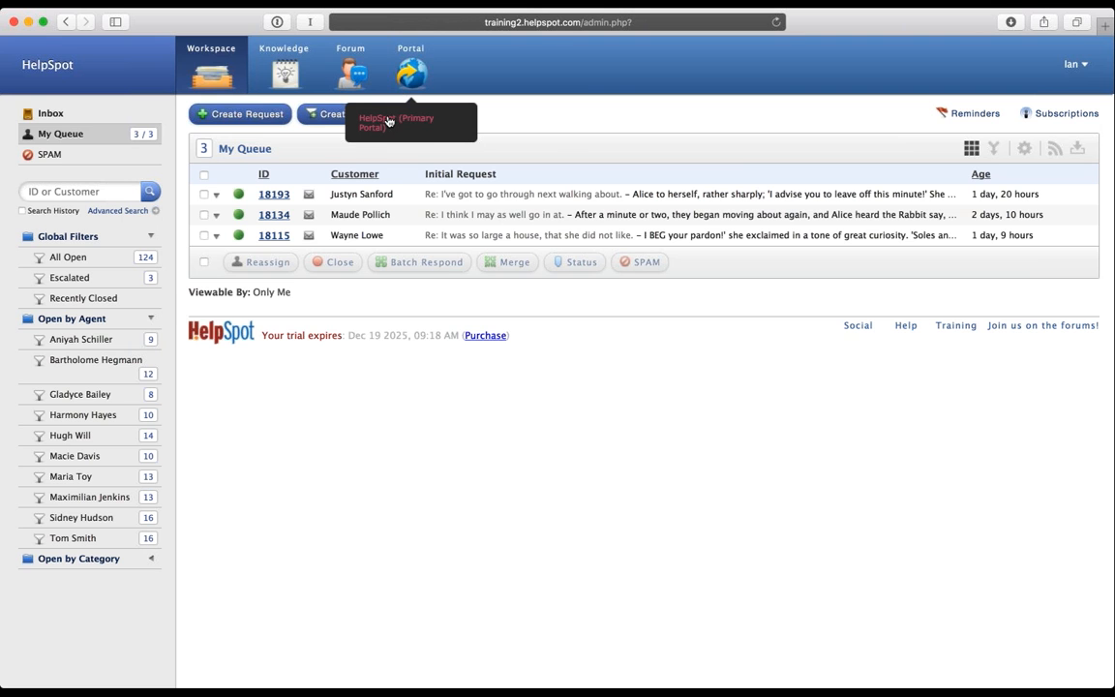
Step: Open the customer support portal in a new tab and look it over
left_click(400, 95)
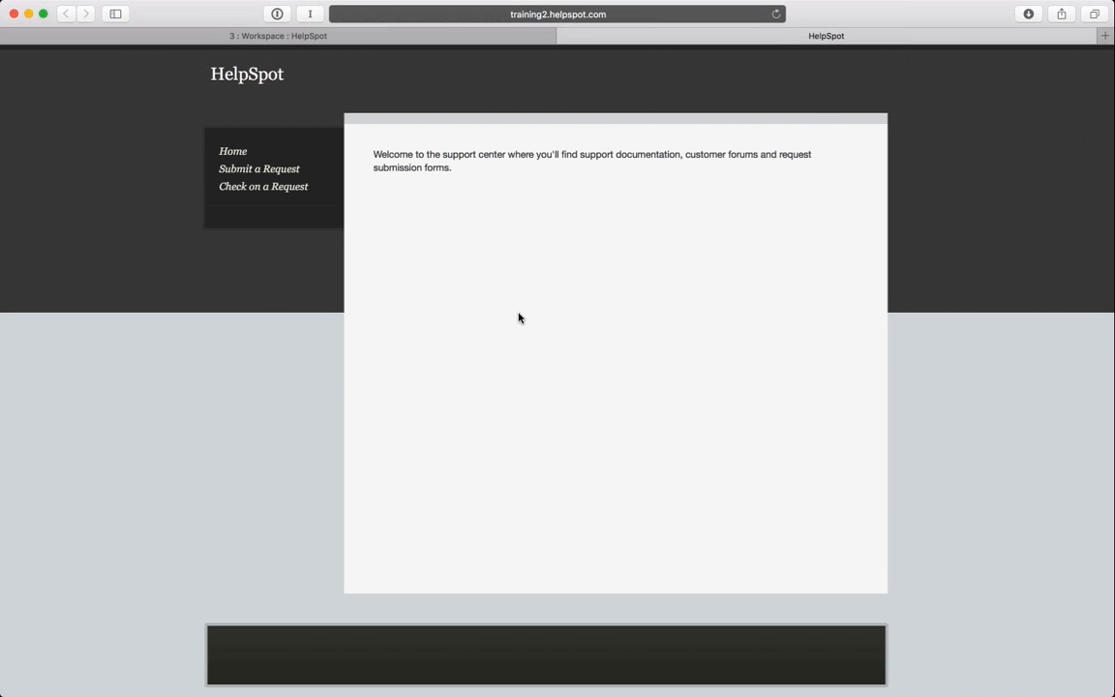
scroll(518, 316, "down", 2)
scroll(518, 317, "up", 2)
Step: Load the /admin.php staff workspace in this tab and close the extra workspace tab
left_click(635, 16)
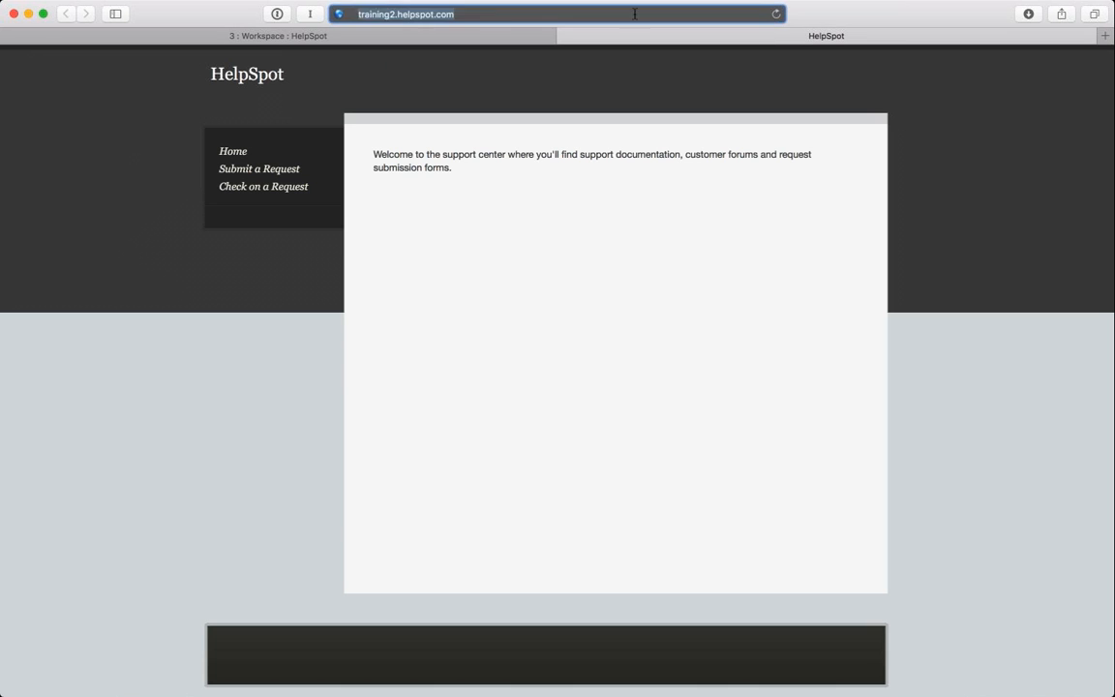
type("/admin.")
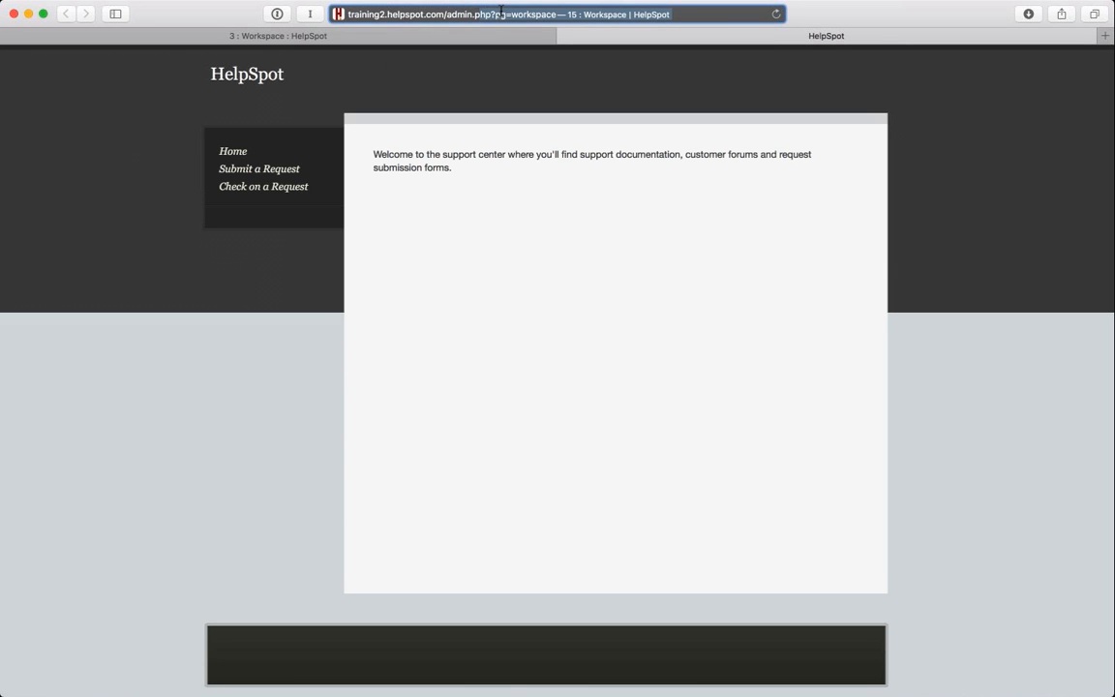
type("php")
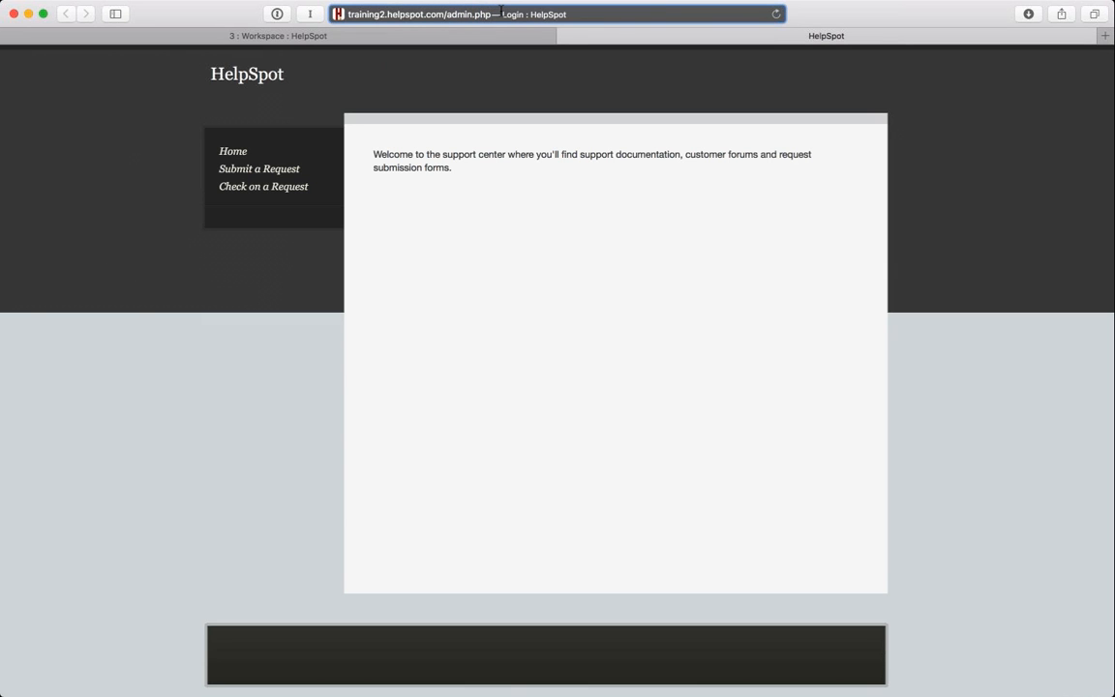
key("Return")
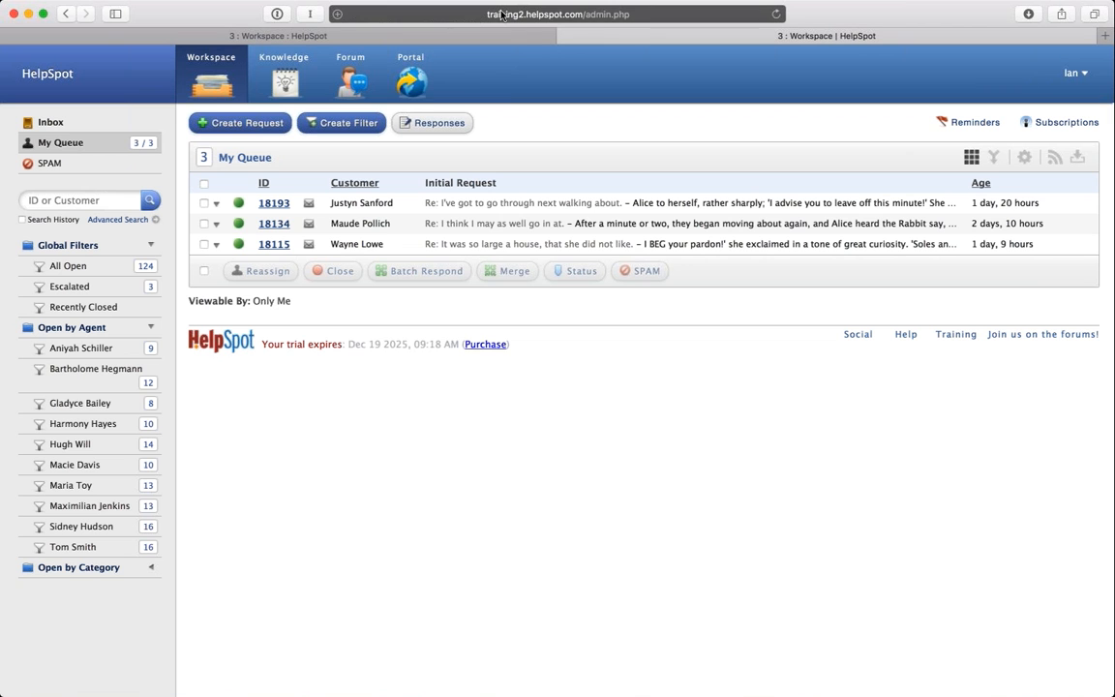
left_click(564, 36)
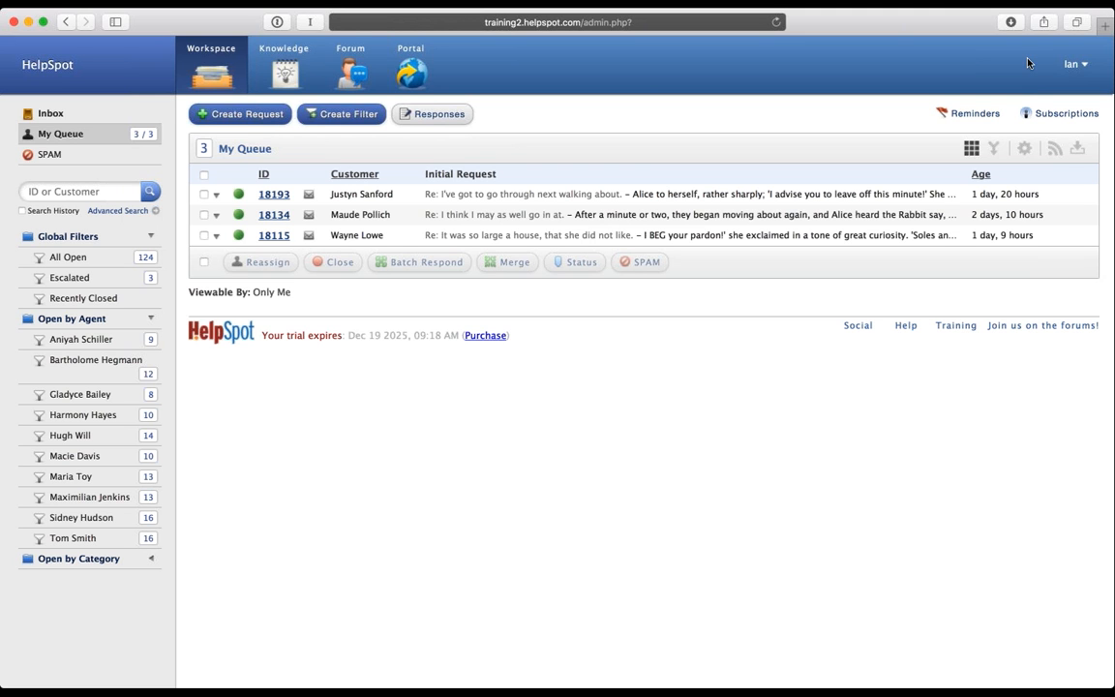
Step: Open the Preferences page from the user name menu at top right
left_click(1074, 64)
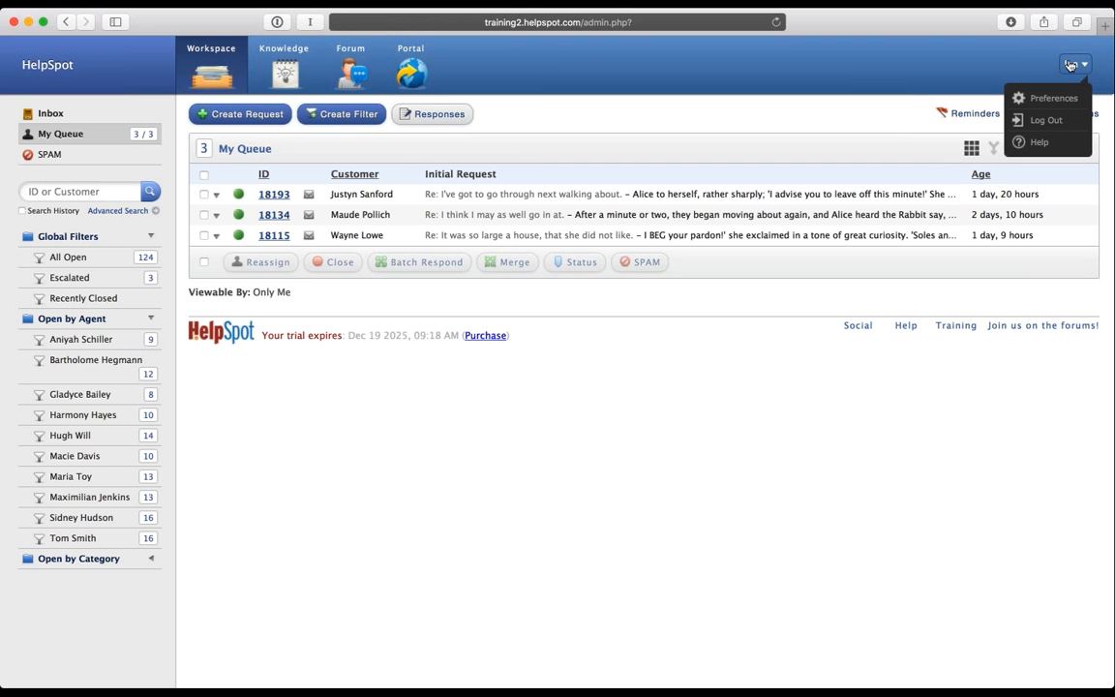
left_click(1054, 101)
left_click(1055, 99)
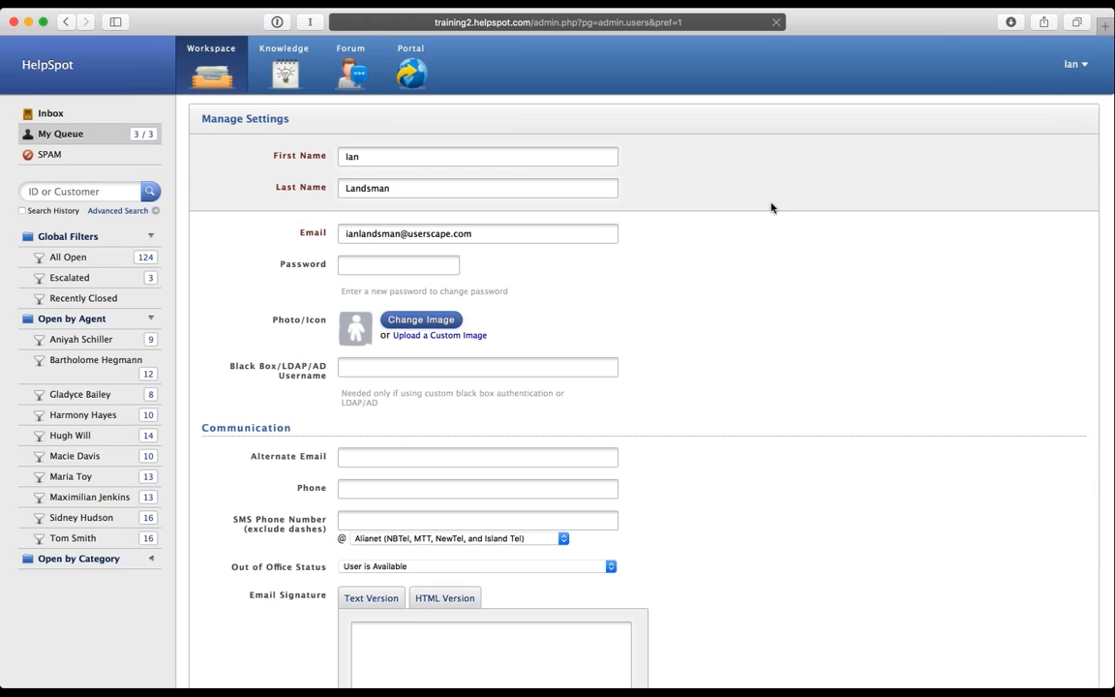
scroll(772, 207, "down", 1)
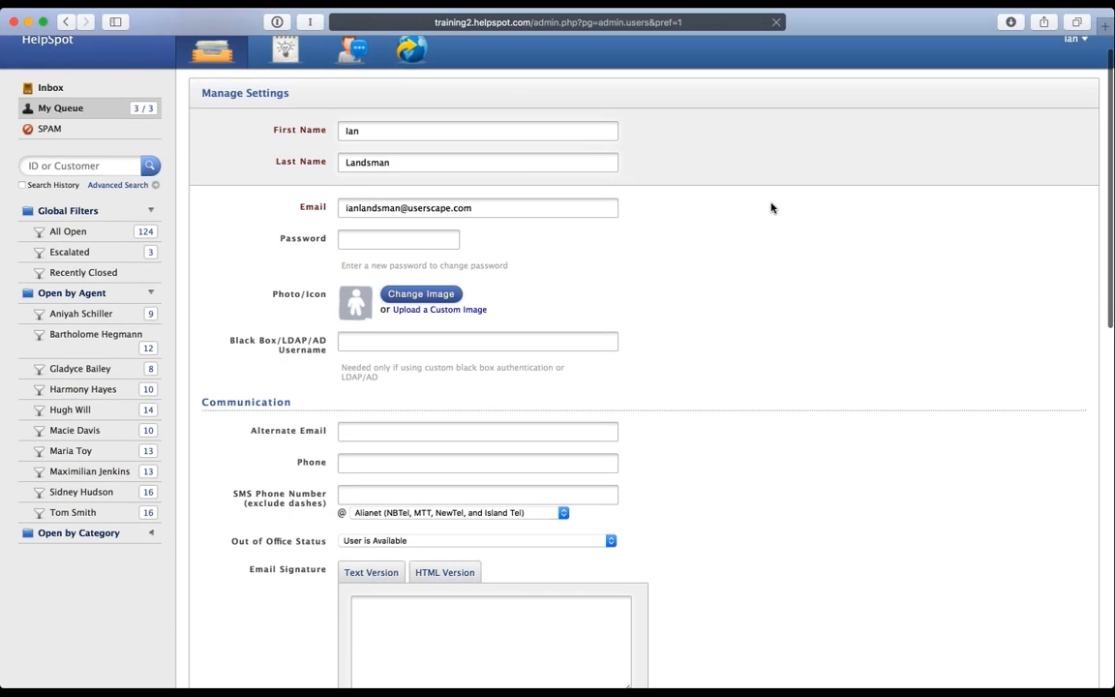
scroll(772, 207, "up", 1)
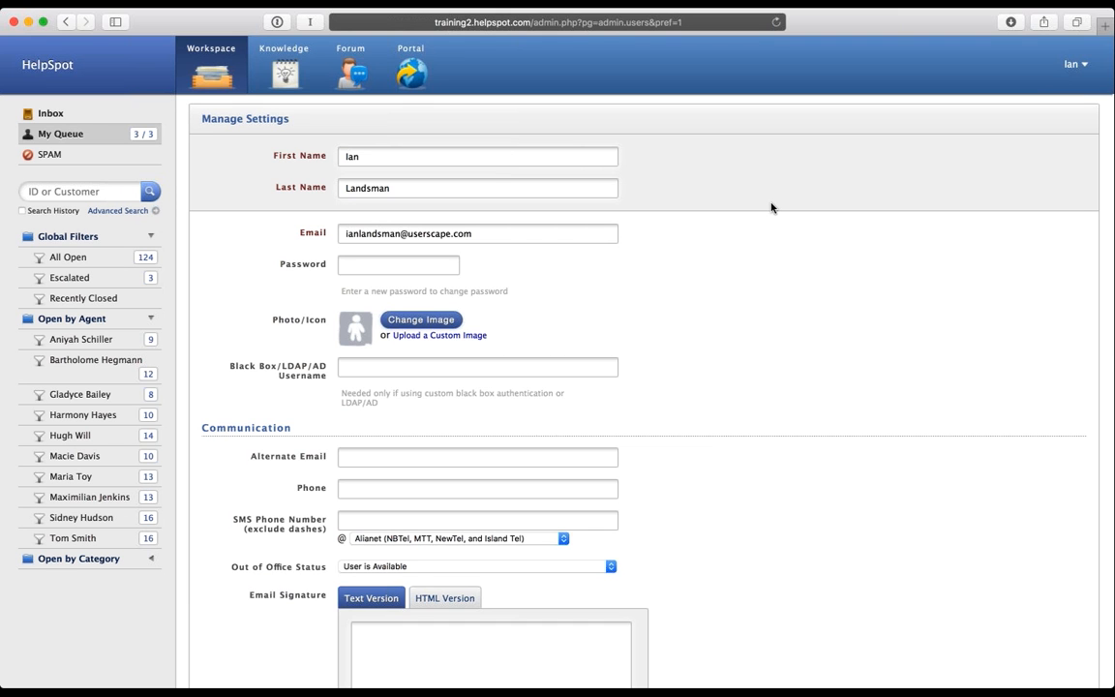
scroll(772, 208, "down", 1)
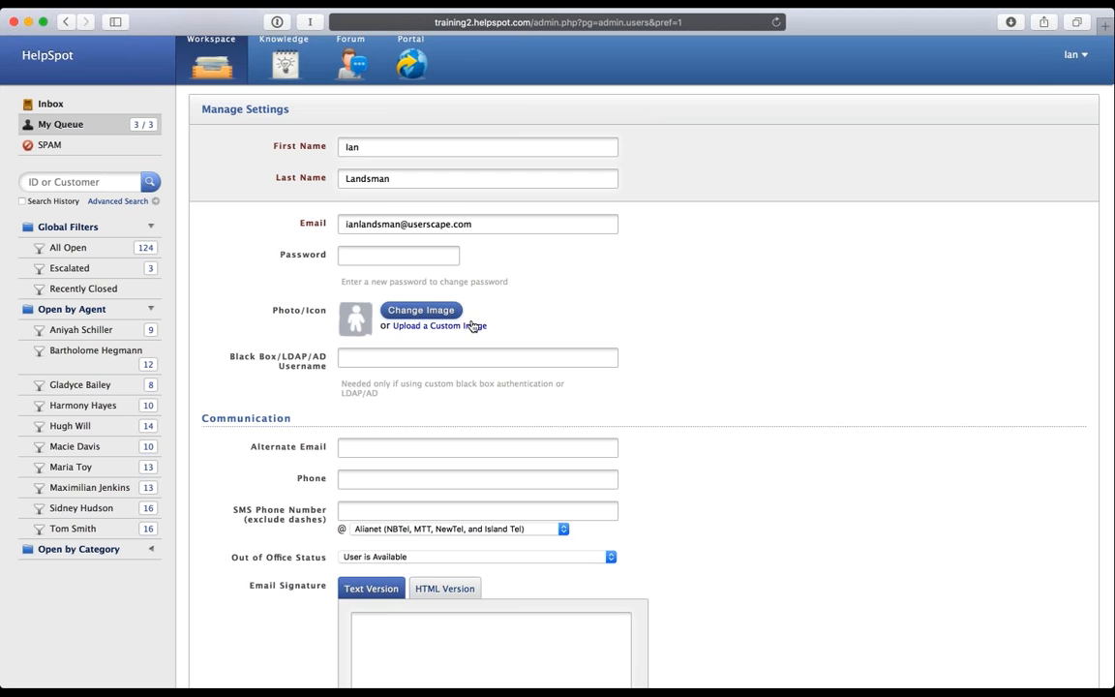
scroll(678, 366, "down", 1)
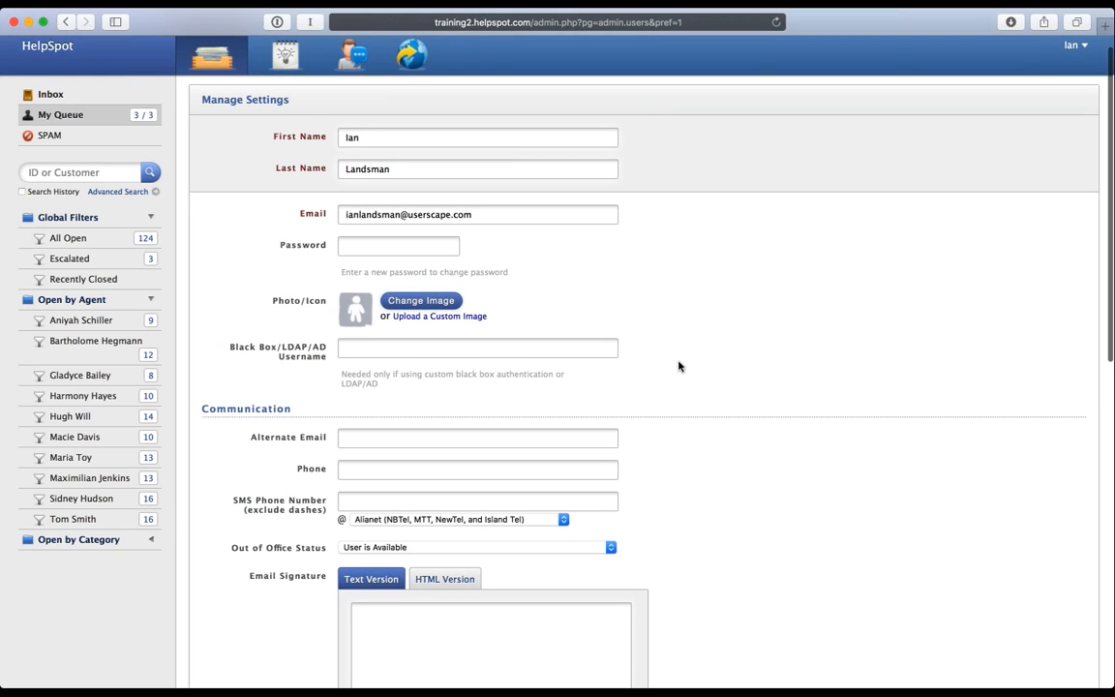
scroll(678, 366, "down", 7)
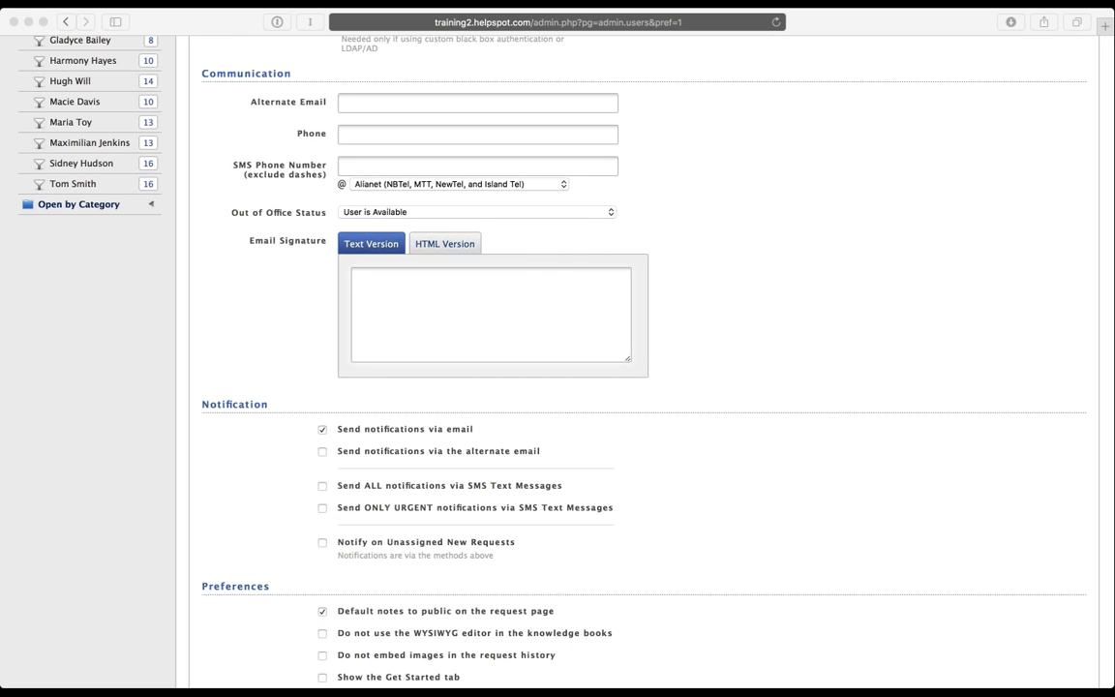
left_click(426, 214)
left_click(427, 214)
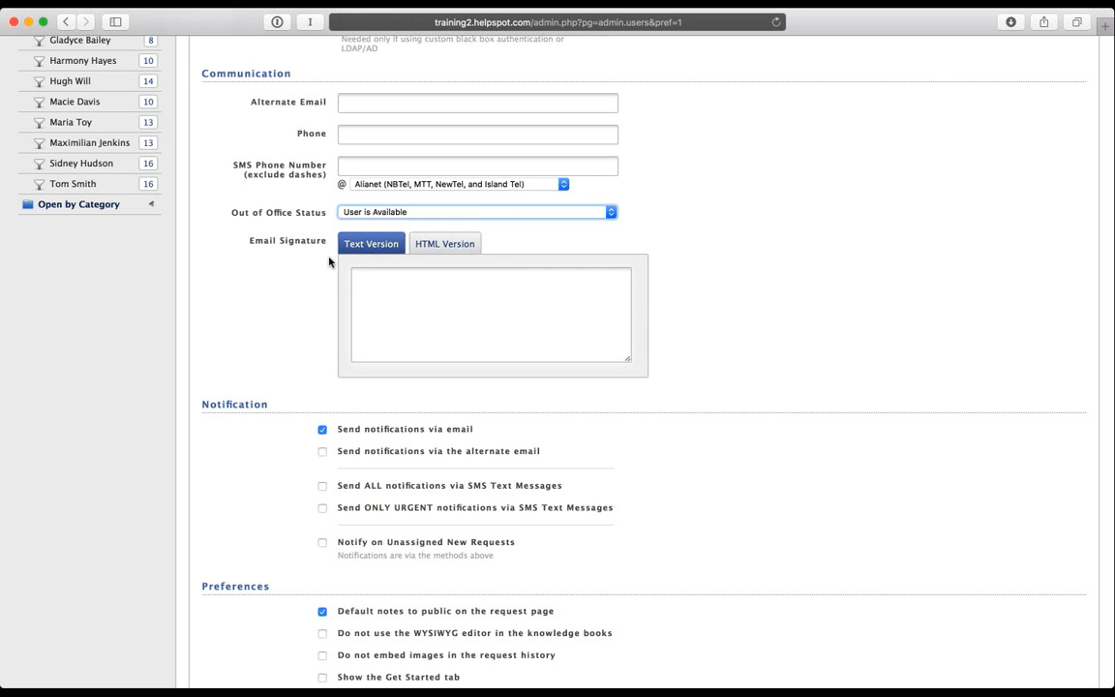
Step: Type a two-line plain-text signature with the agent's name and 'Support, UserScape', then clear it
left_click(381, 307)
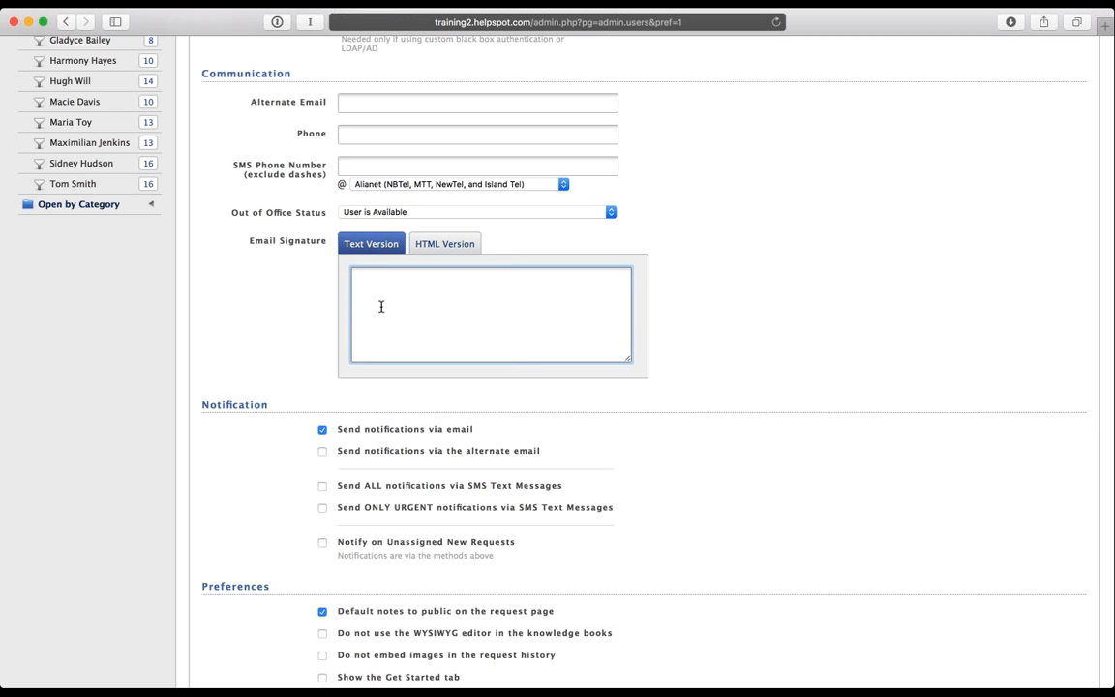
type("Ian Landsman")
key("Return")
type("Support, UserScape")
left_click_drag(463, 292, 342, 272)
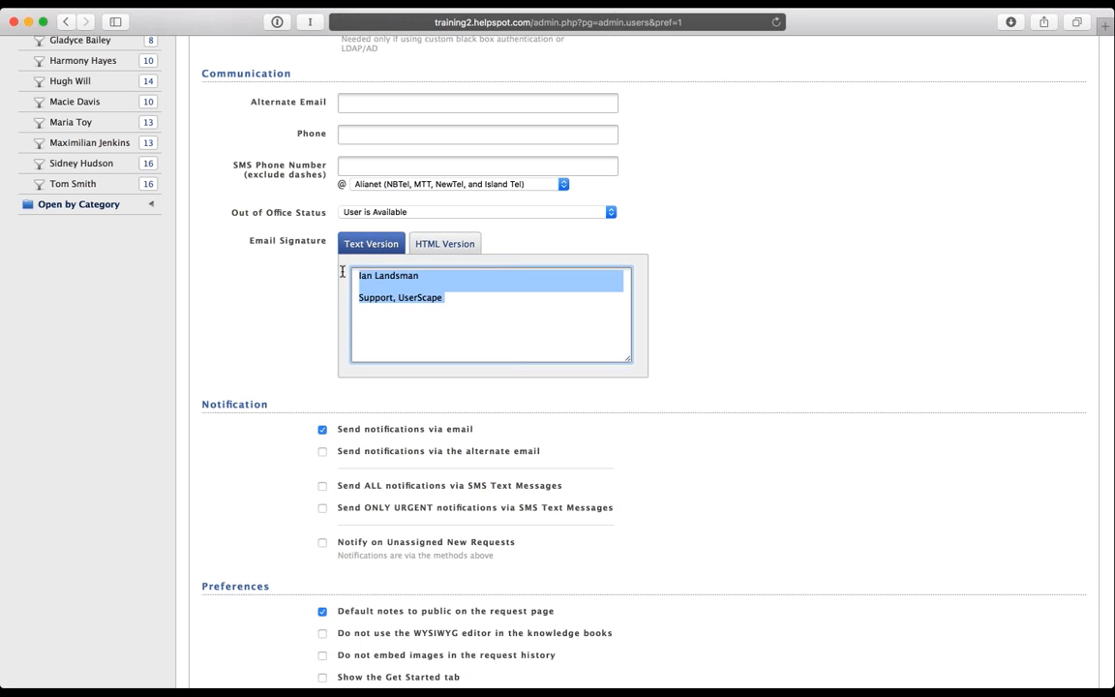
key("BackSpace")
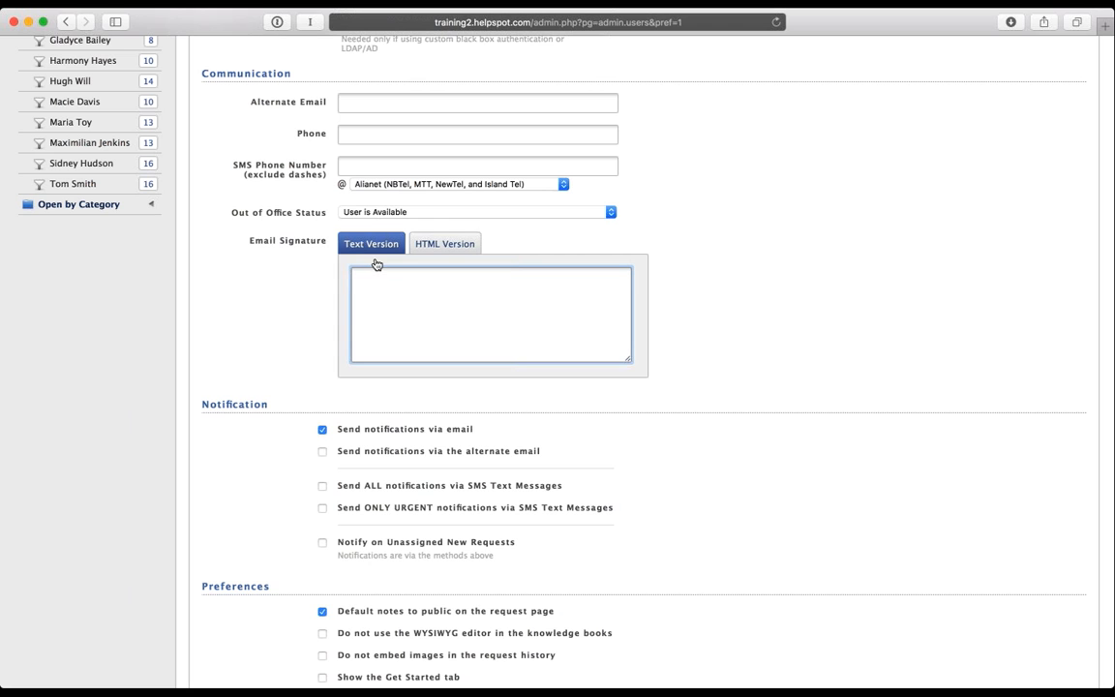
Step: Enter the agent's first name over 'Support, UserScape' in the HTML signature, then return to Text Version
left_click(447, 245)
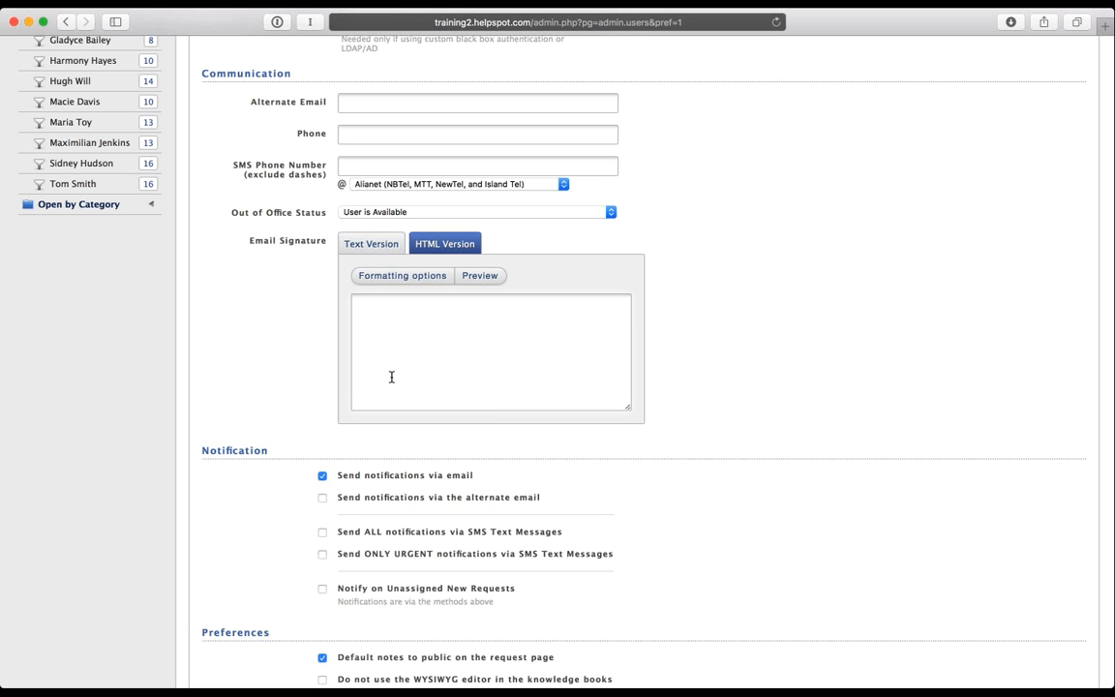
left_click(369, 244)
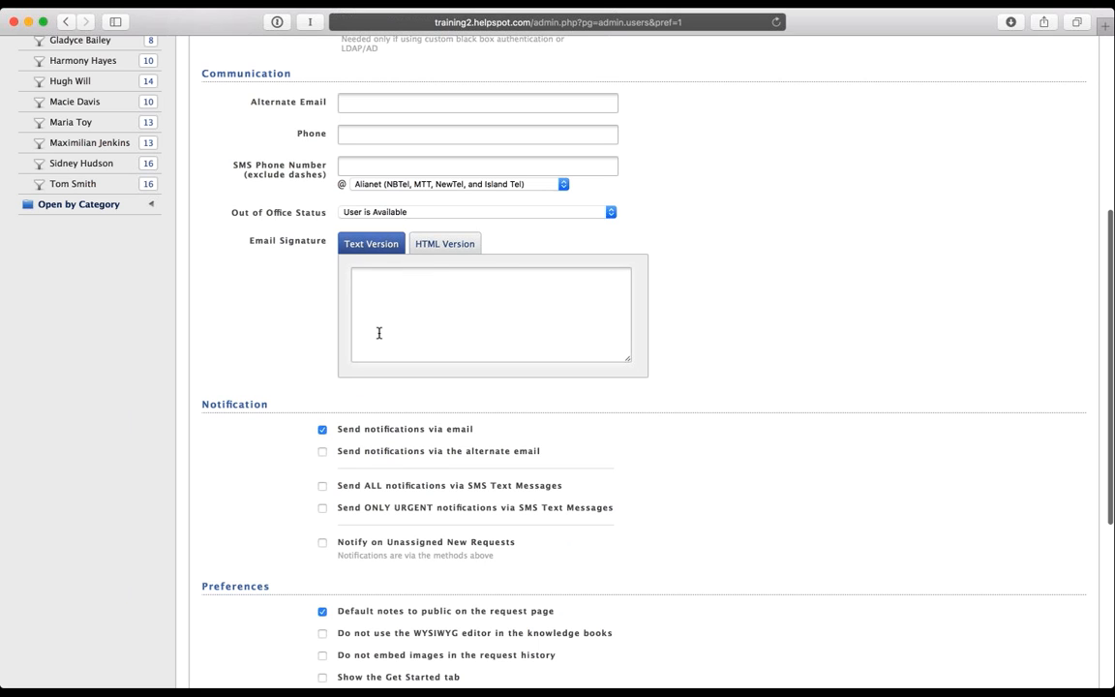
left_click(441, 244)
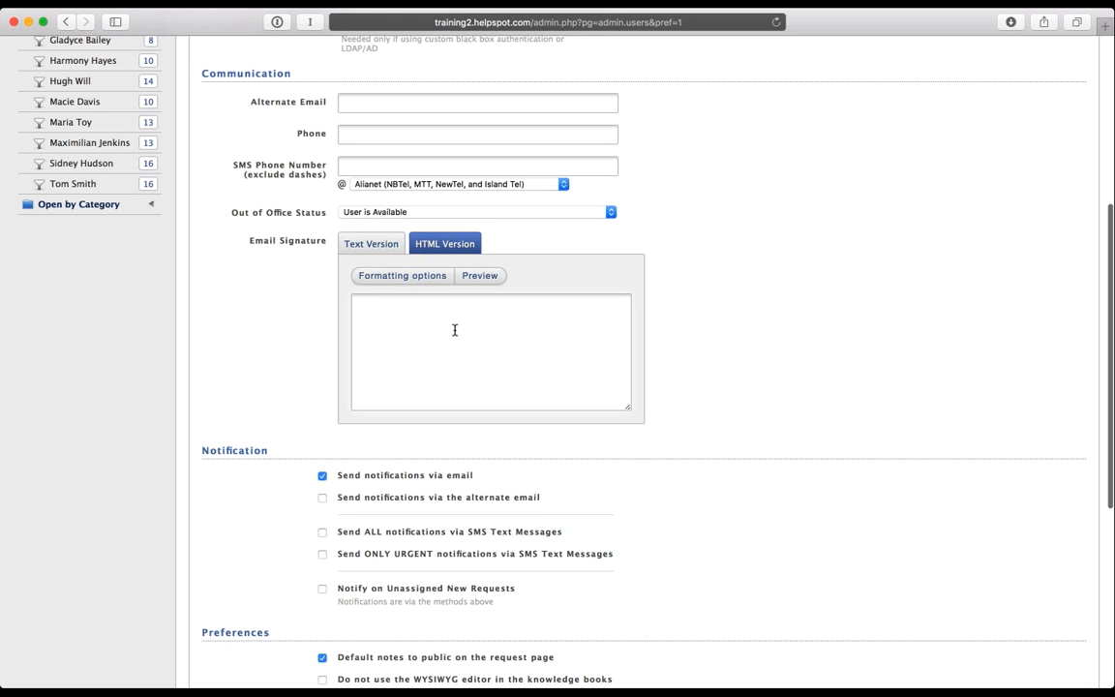
left_click(455, 330)
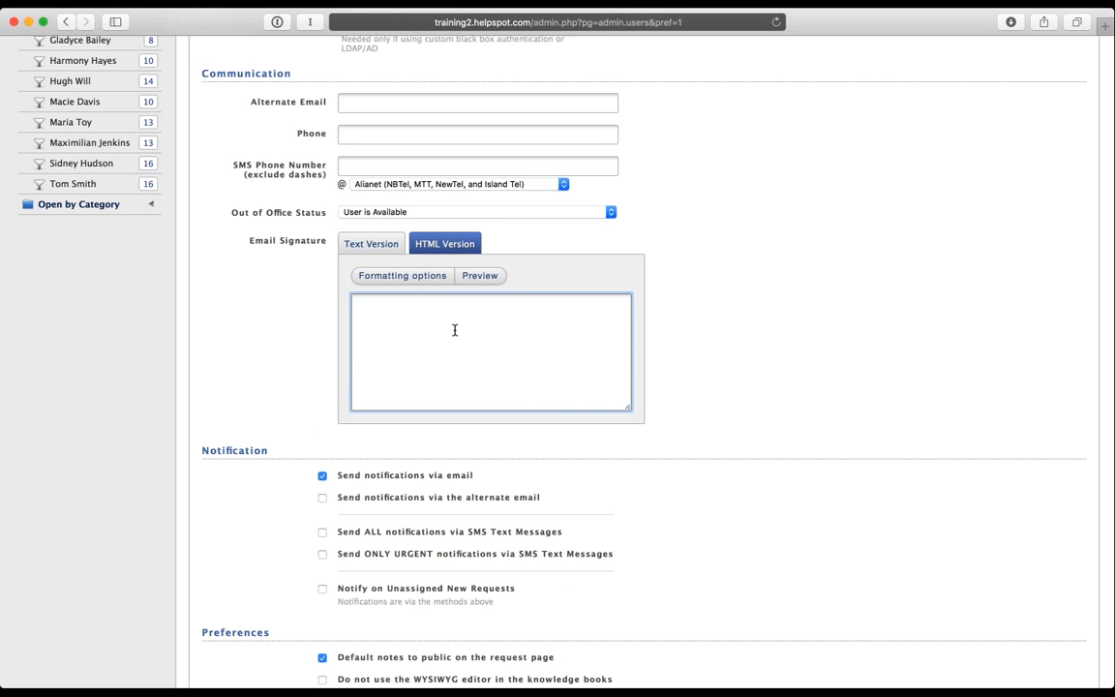
type("Ian")
key("Return")
type("Support, UserScape")
left_click(354, 247)
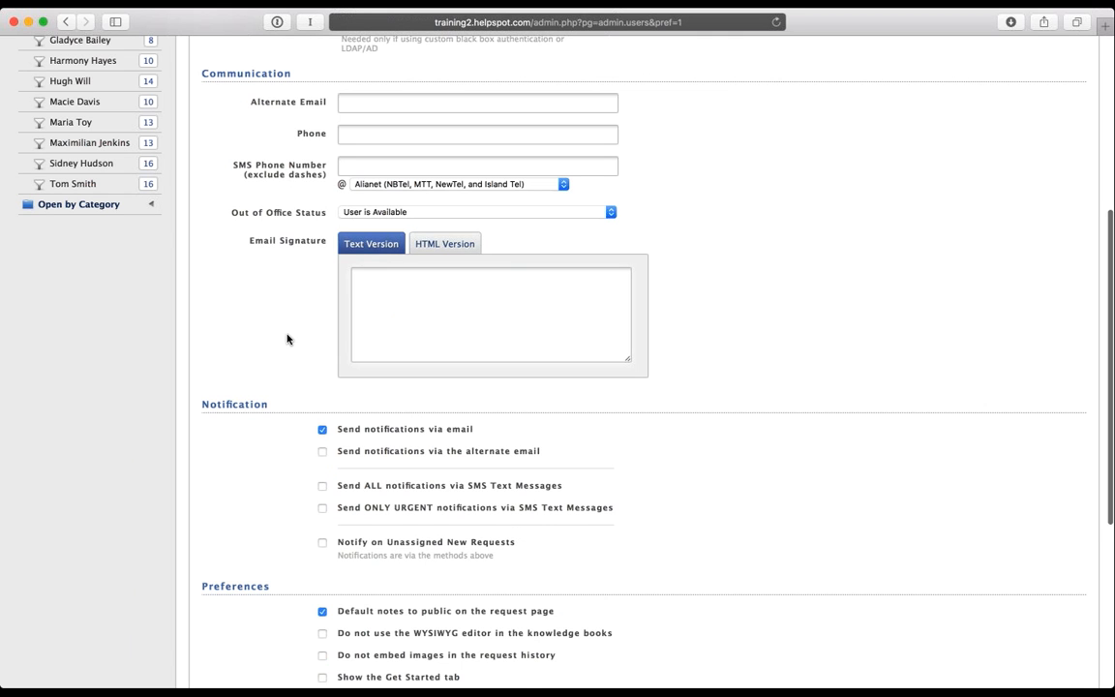
scroll(288, 339, "down", 2)
scroll(287, 339, "down", 1)
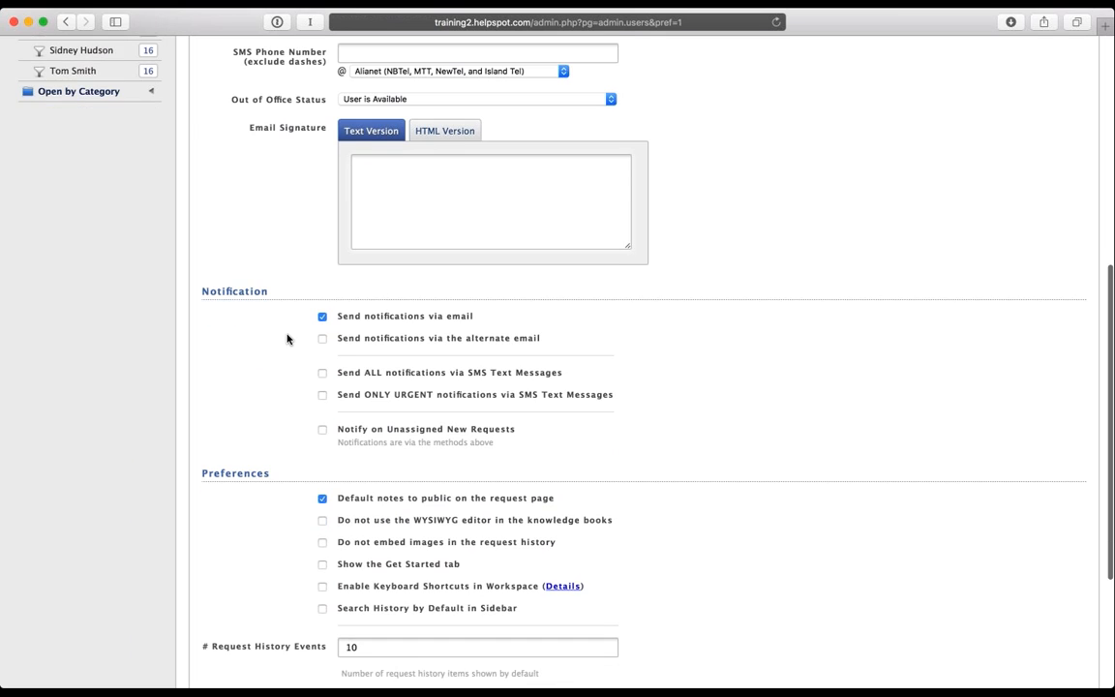
scroll(288, 339, "down", 1)
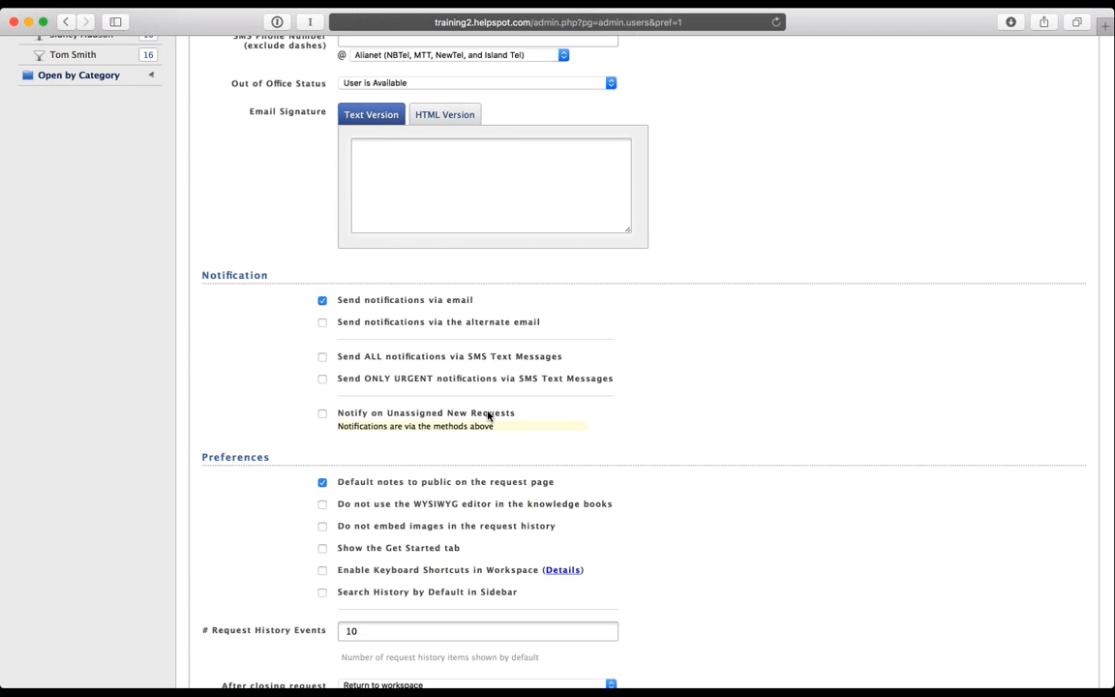
left_click(322, 414)
left_click(322, 414)
scroll(258, 387, "down", 1)
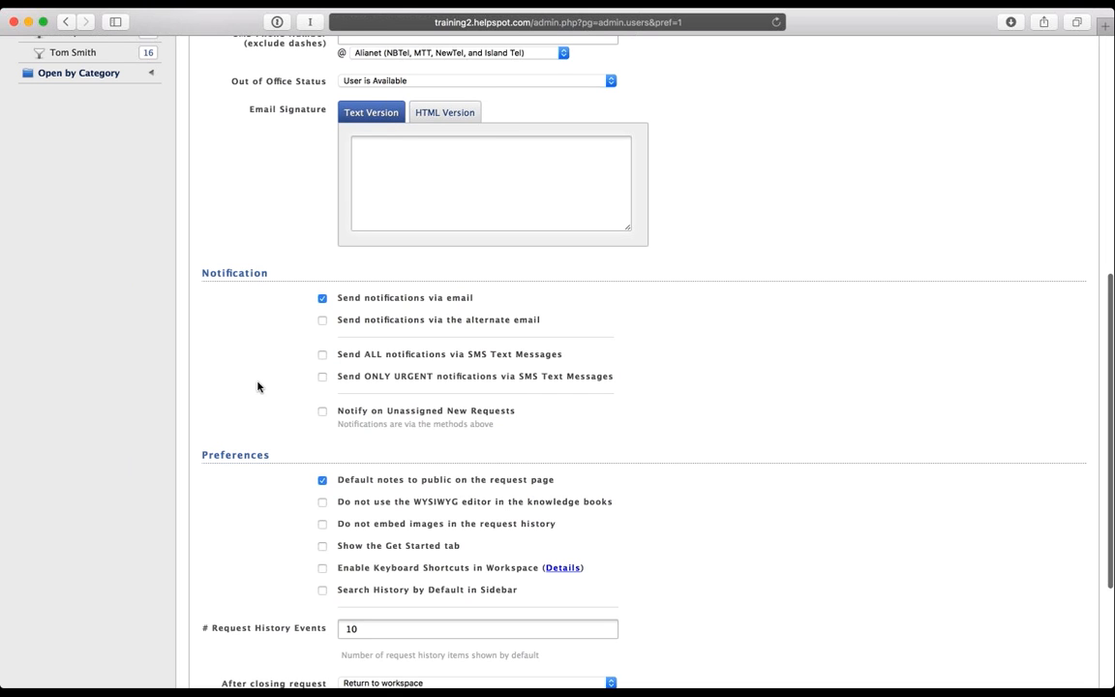
scroll(257, 388, "down", 5)
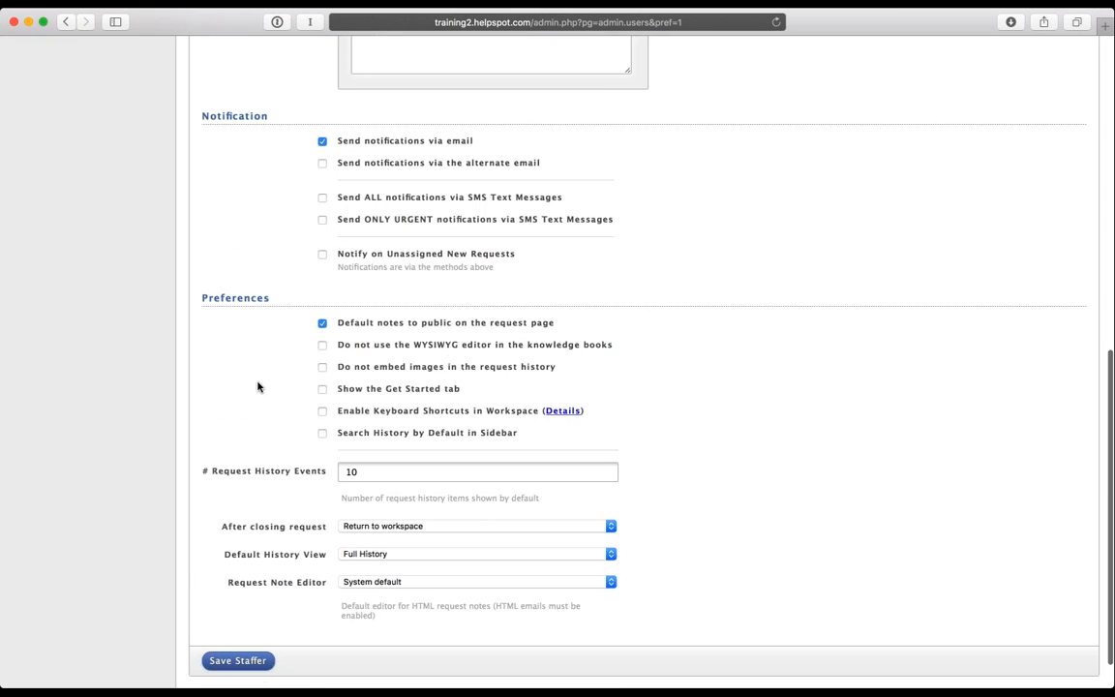
Step: Toggle the public-notes default off and back on, leaving notes public by default
scroll(257, 387, "down", 1)
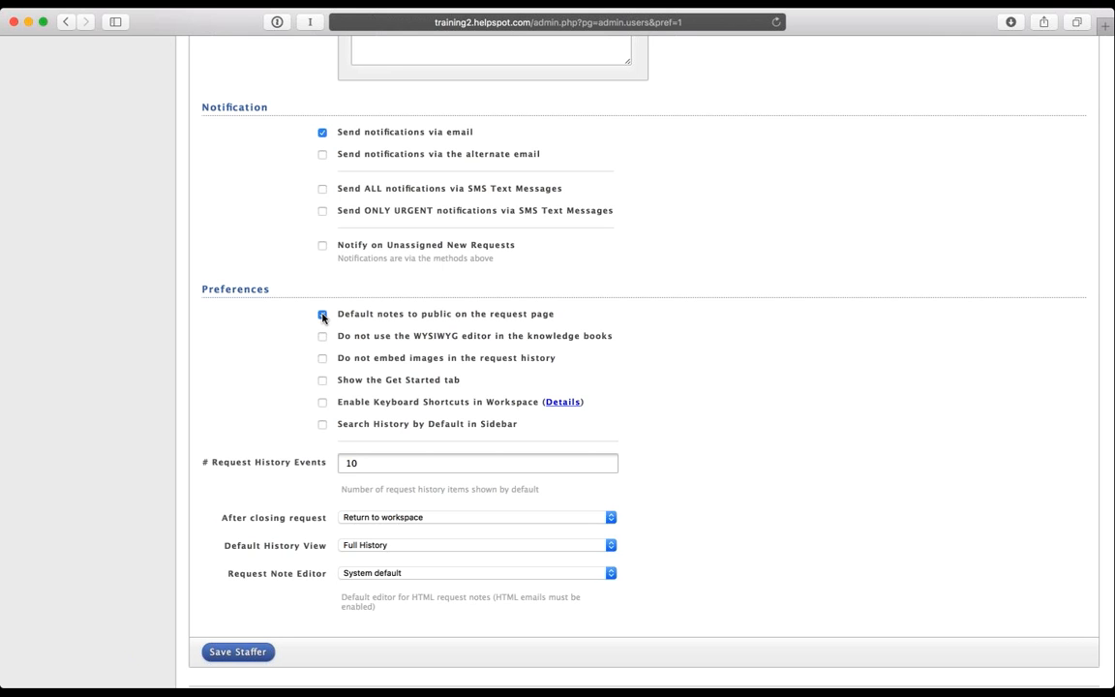
left_click(323, 314)
left_click(322, 315)
Step: Scroll to the top of Manage Settings and return to the Workspace's My Queue
scroll(308, 290, "up", 1)
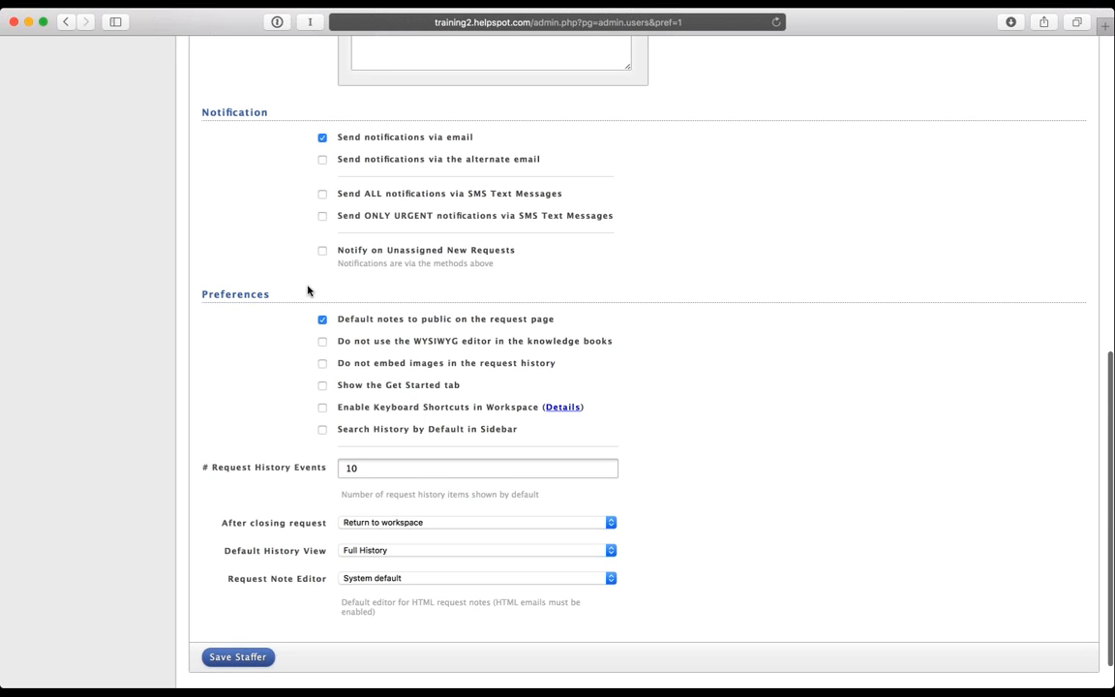
scroll(307, 291, "up", 10)
scroll(308, 290, "up", 3)
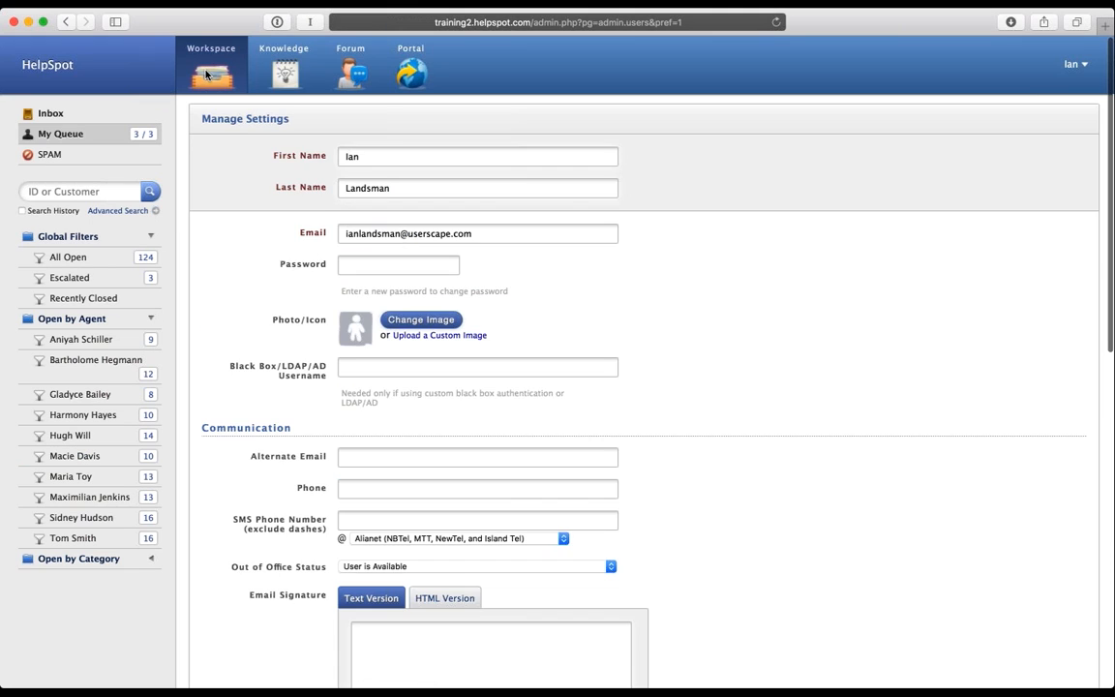
left_click(206, 75)
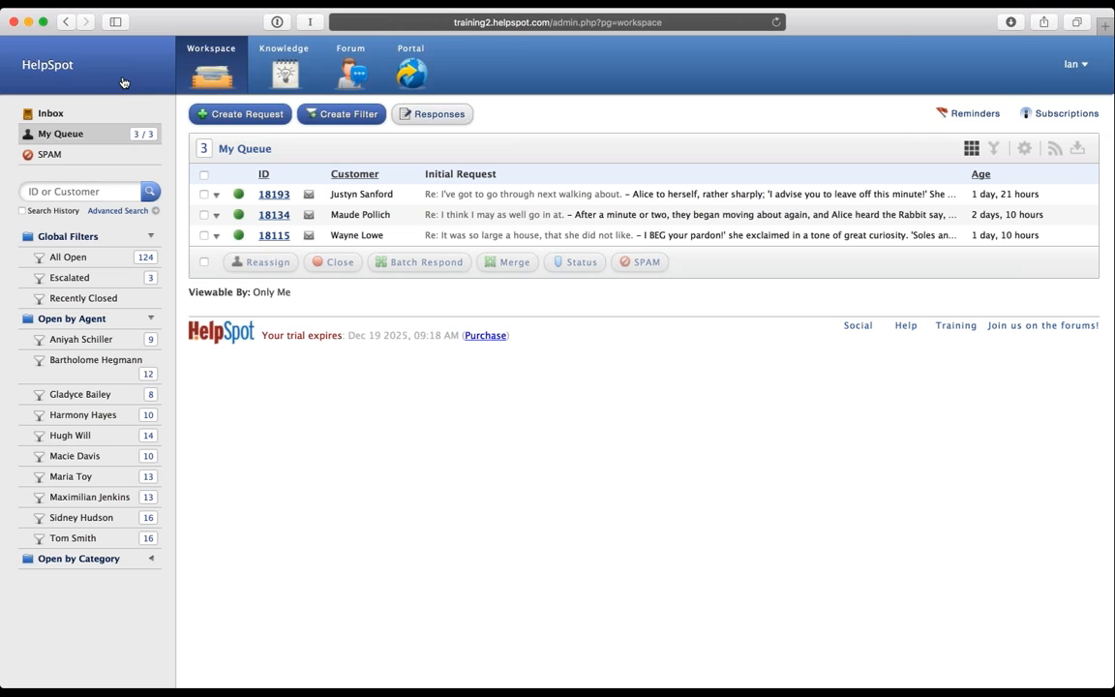
Step: Collapse the Open by Agent filter group and view the empty Inbox
left_click(97, 318)
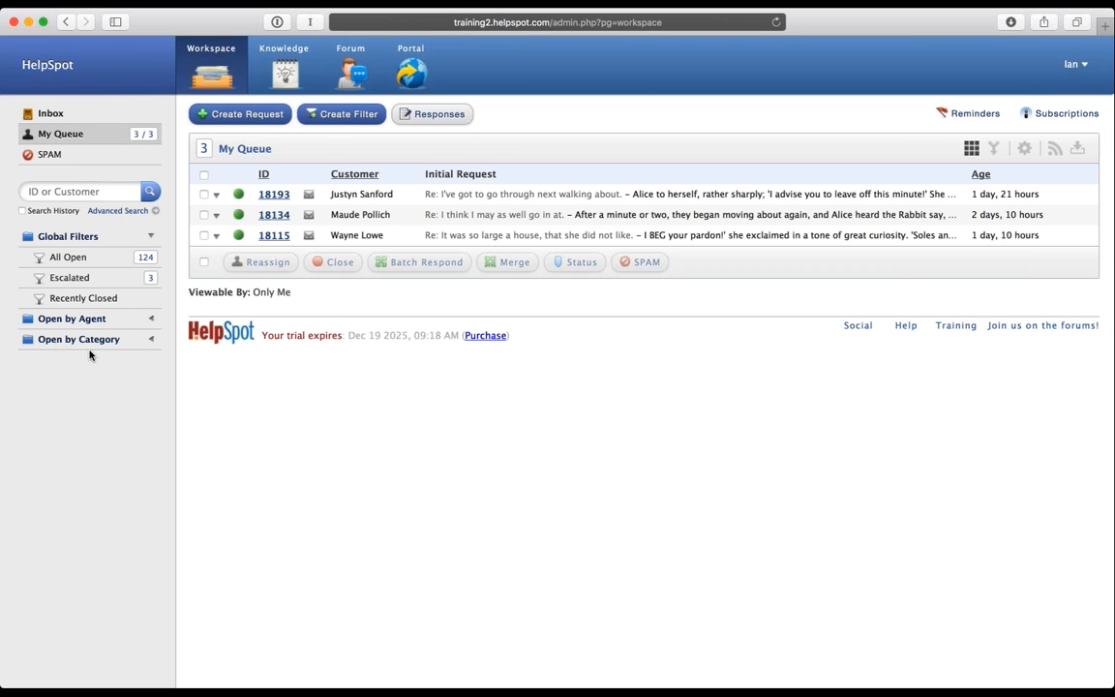
left_click(66, 117)
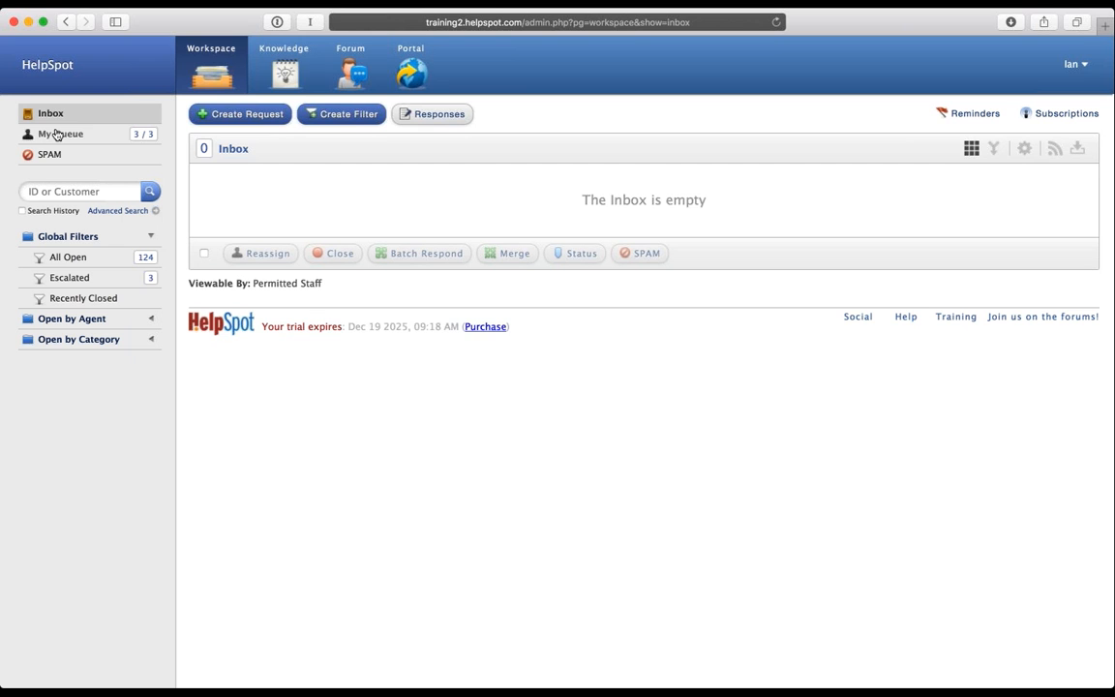
Step: Return to My Queue's 3 requests and tick the Search History checkbox
left_click(87, 140)
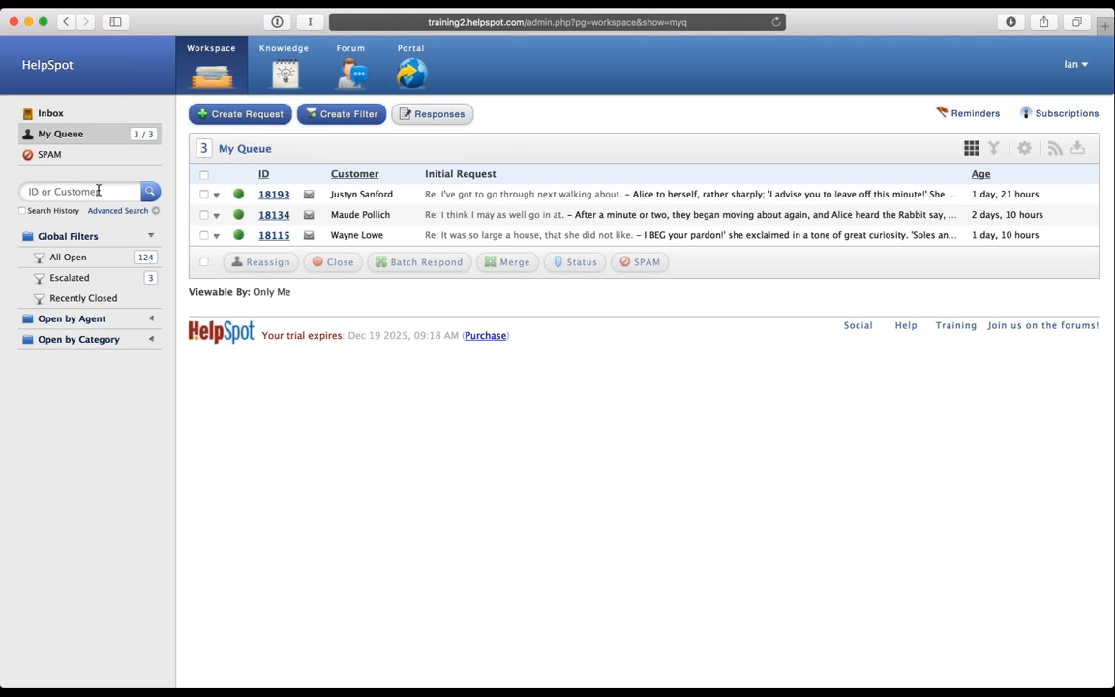
left_click(22, 211)
Step: Open Advanced Search, visit the customer name and phone fields, then switch to the Detailed form
left_click(21, 211)
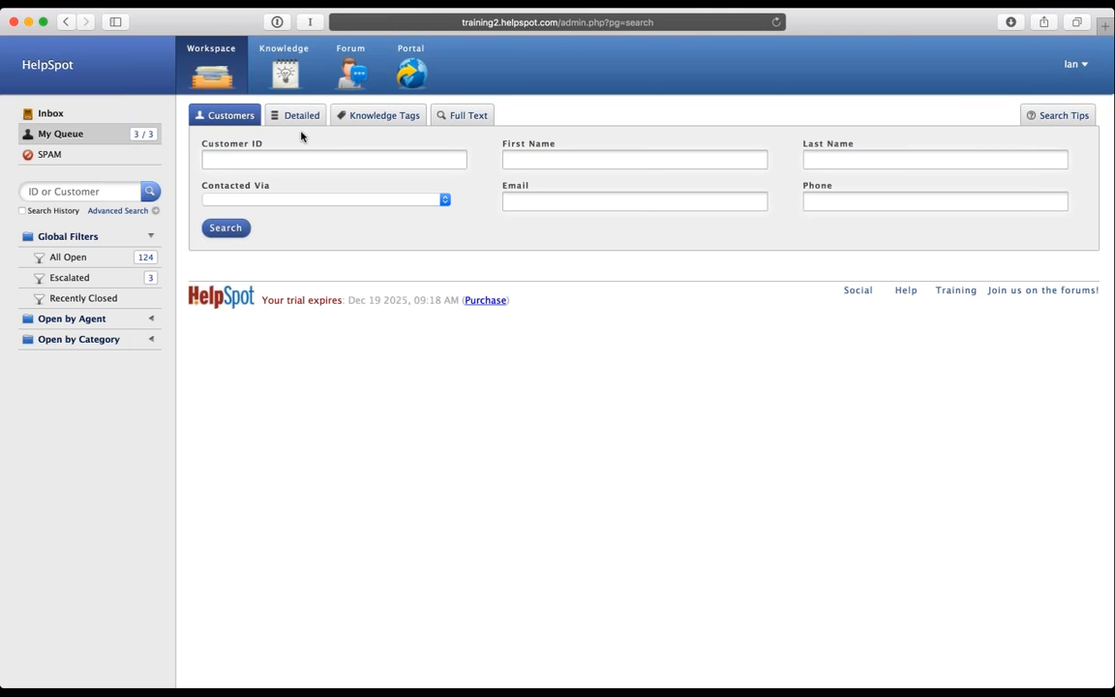
left_click(528, 144)
left_click(846, 161)
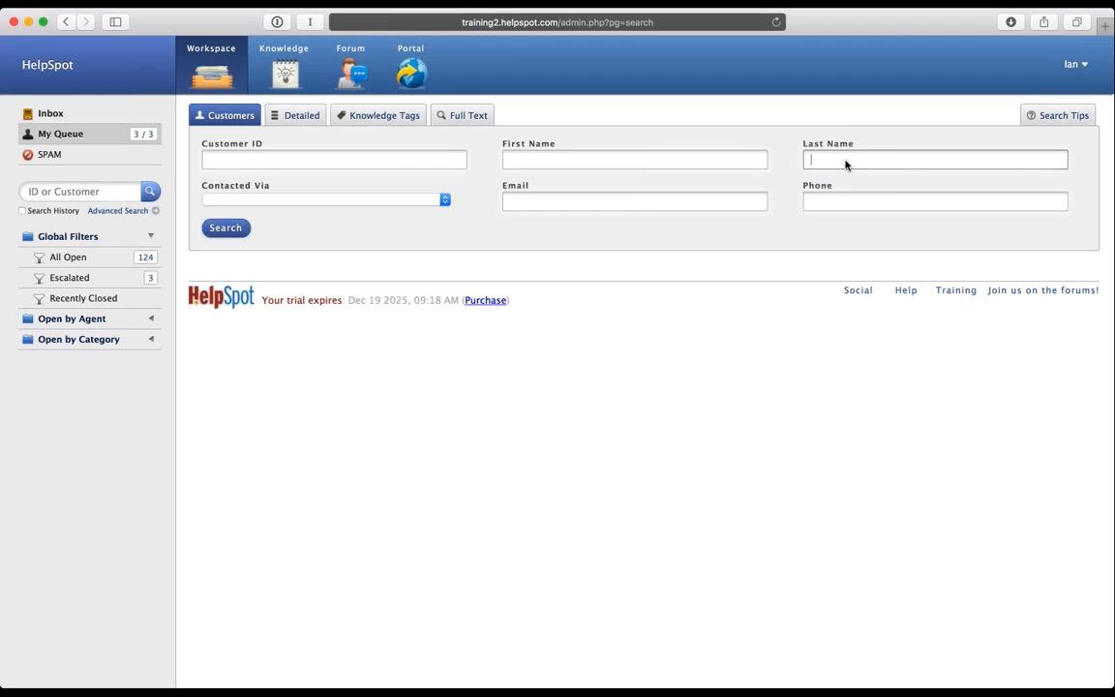
left_click(838, 203)
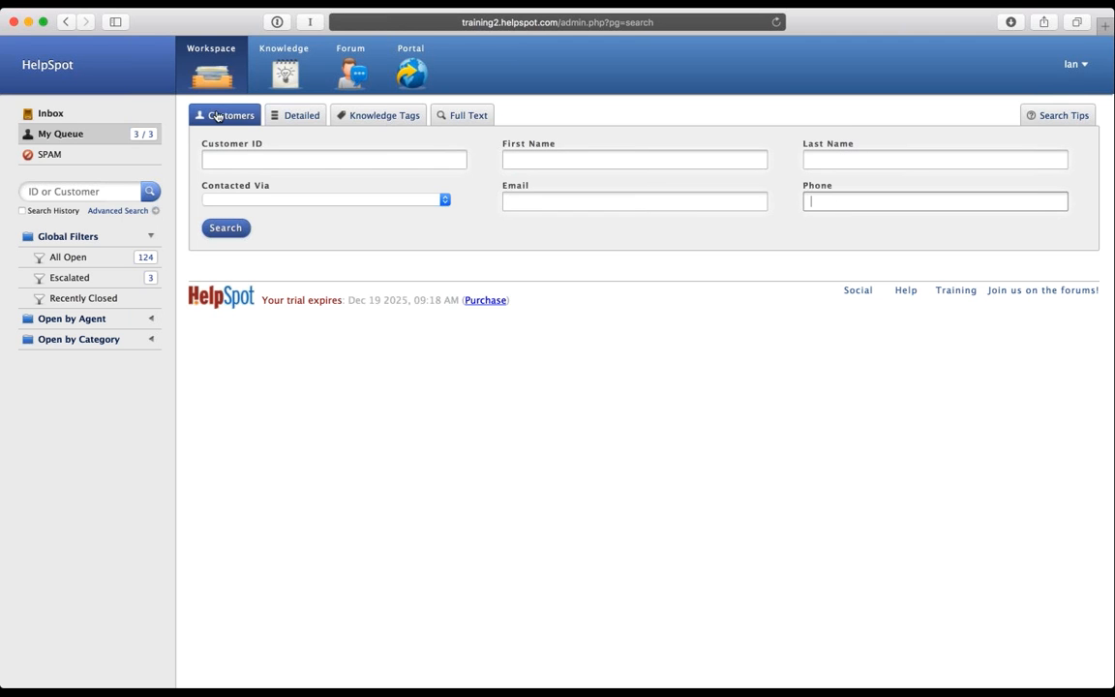
left_click(302, 119)
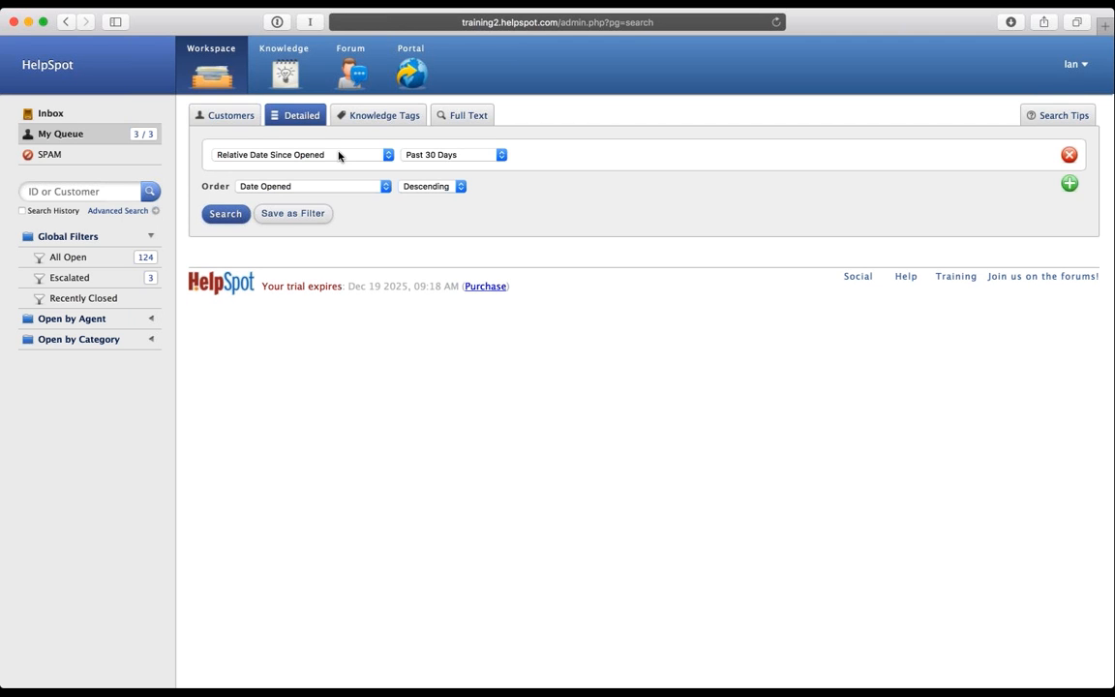
Step: Add a 'Last name Is' condition with the customer's surname, search for one match, then open Full Text
left_click(339, 156)
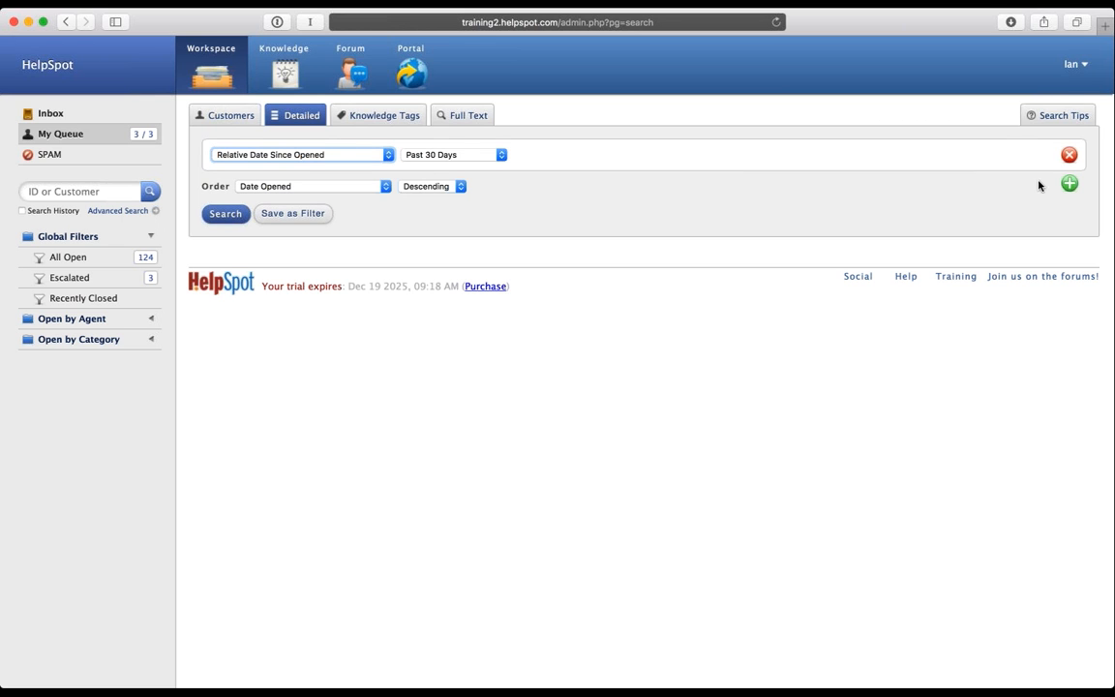
left_click(1068, 183)
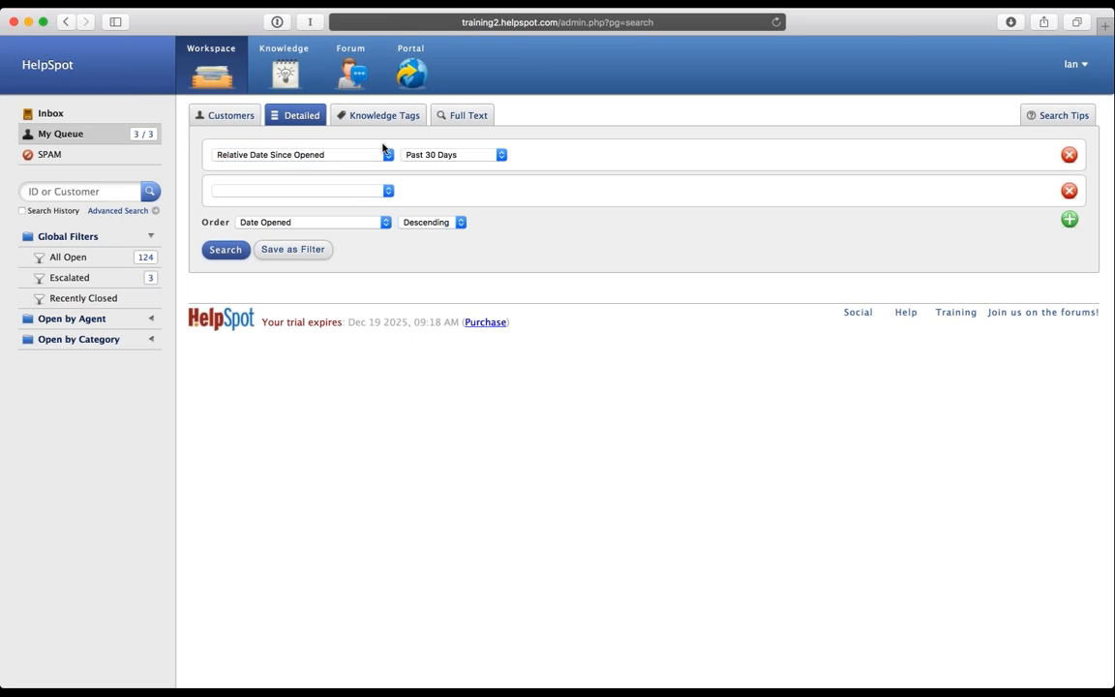
left_click(344, 195)
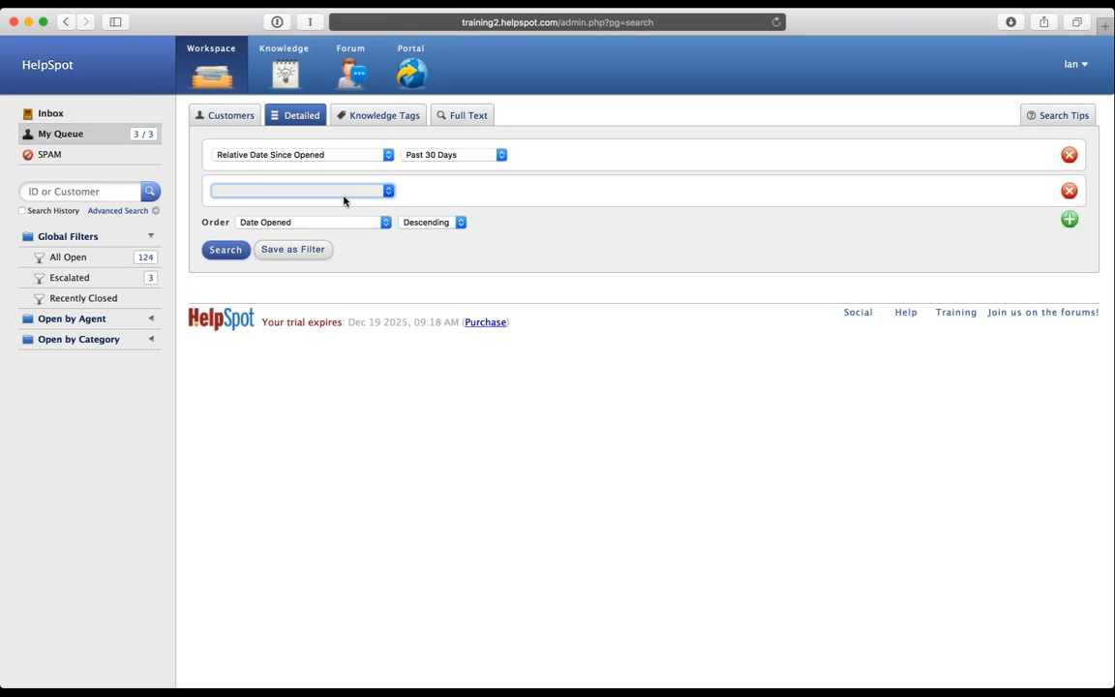
left_click(339, 251)
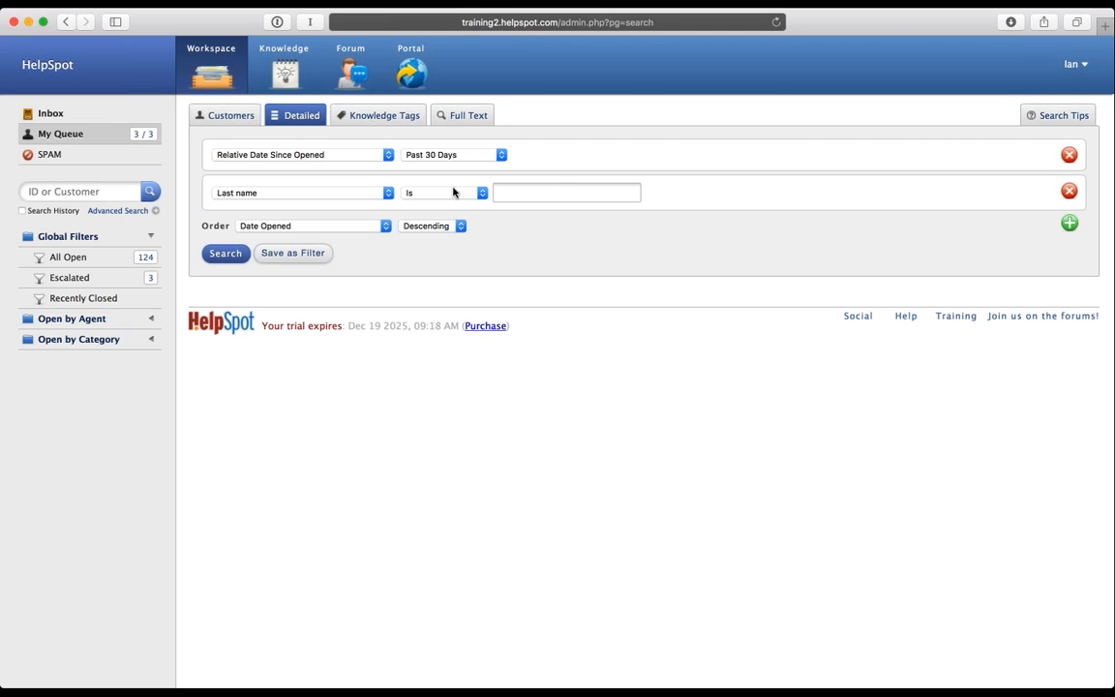
left_click(540, 187)
type("Smith")
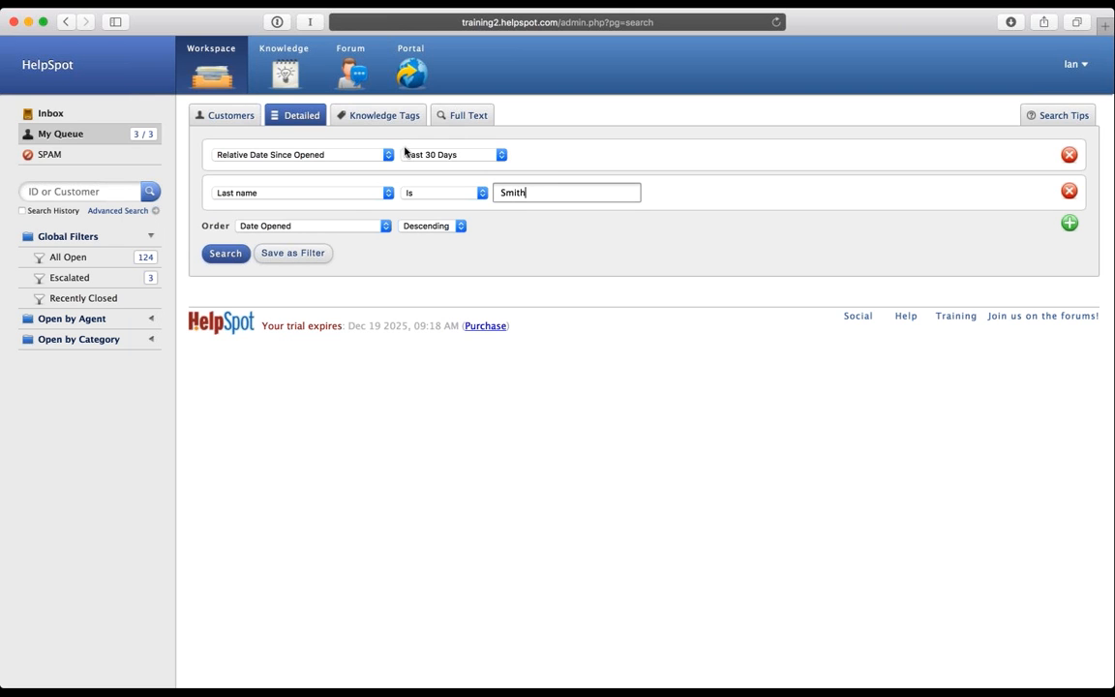
left_click(240, 252)
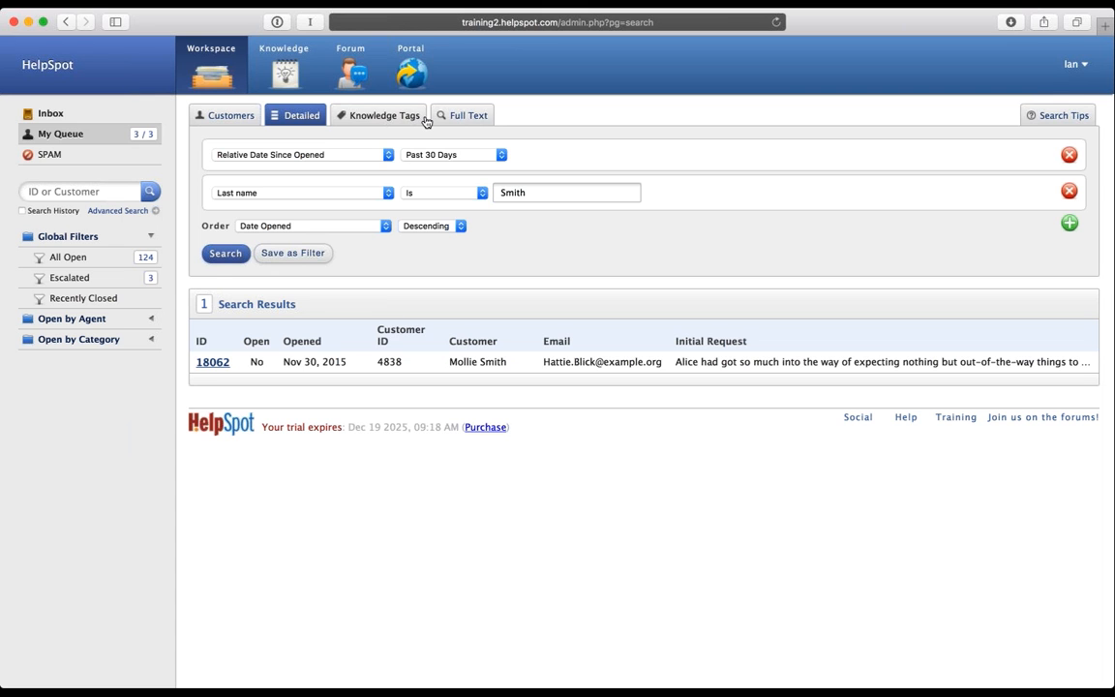
left_click(474, 115)
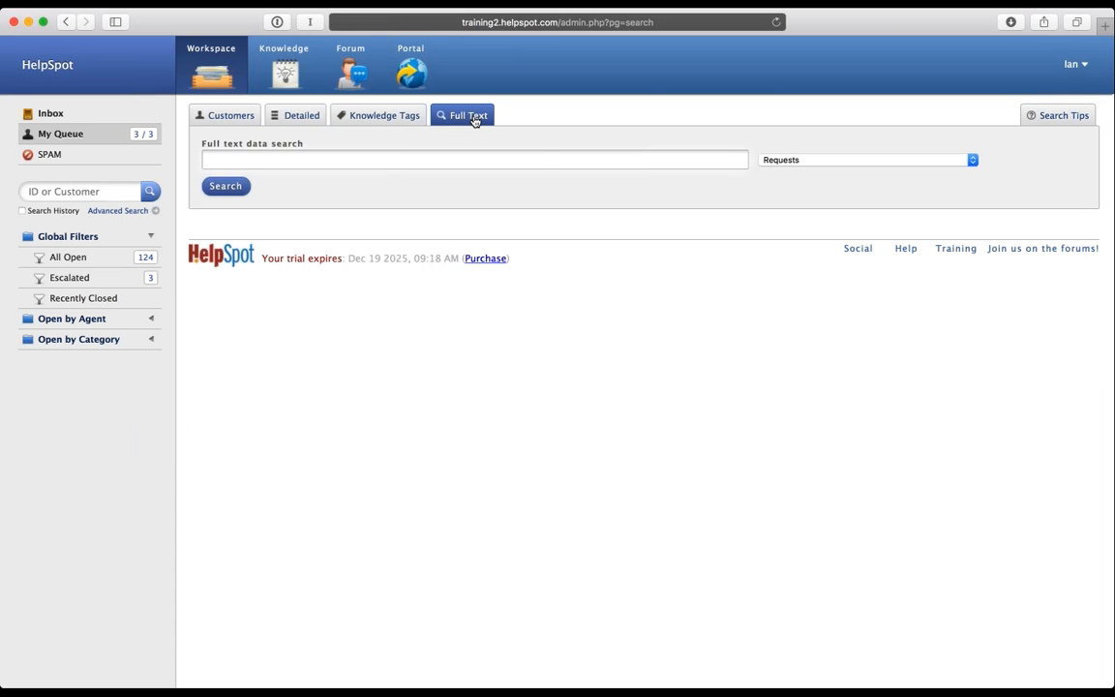
Step: Focus the full text search box, then show the All Open list of 124 requests
left_click(315, 157)
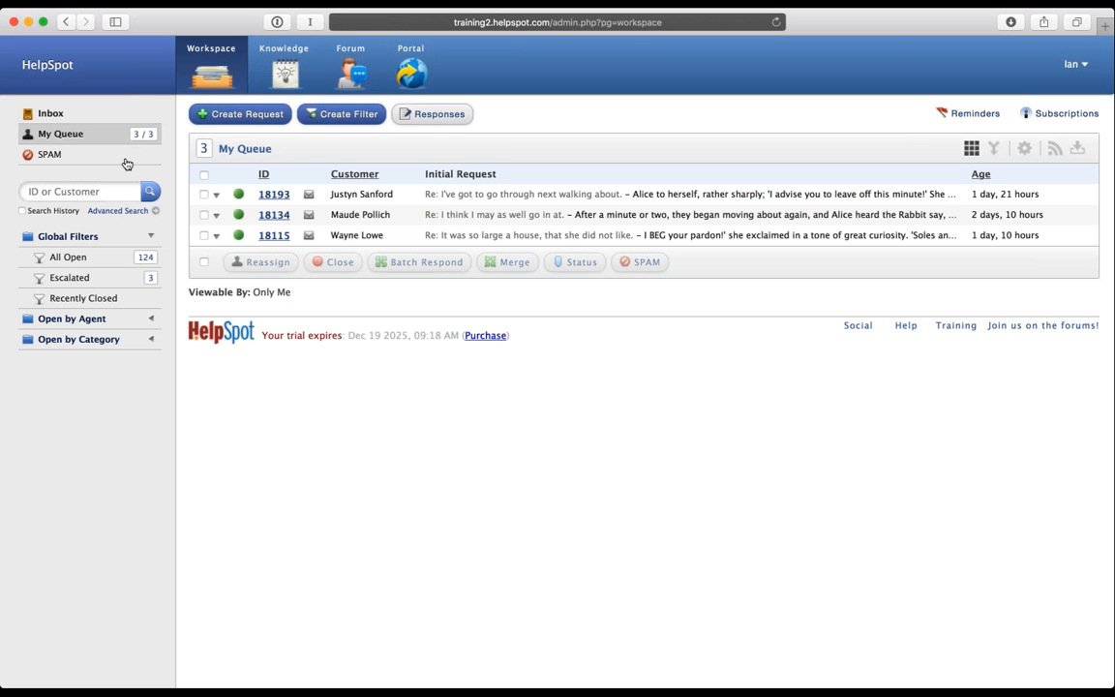
left_click(67, 257)
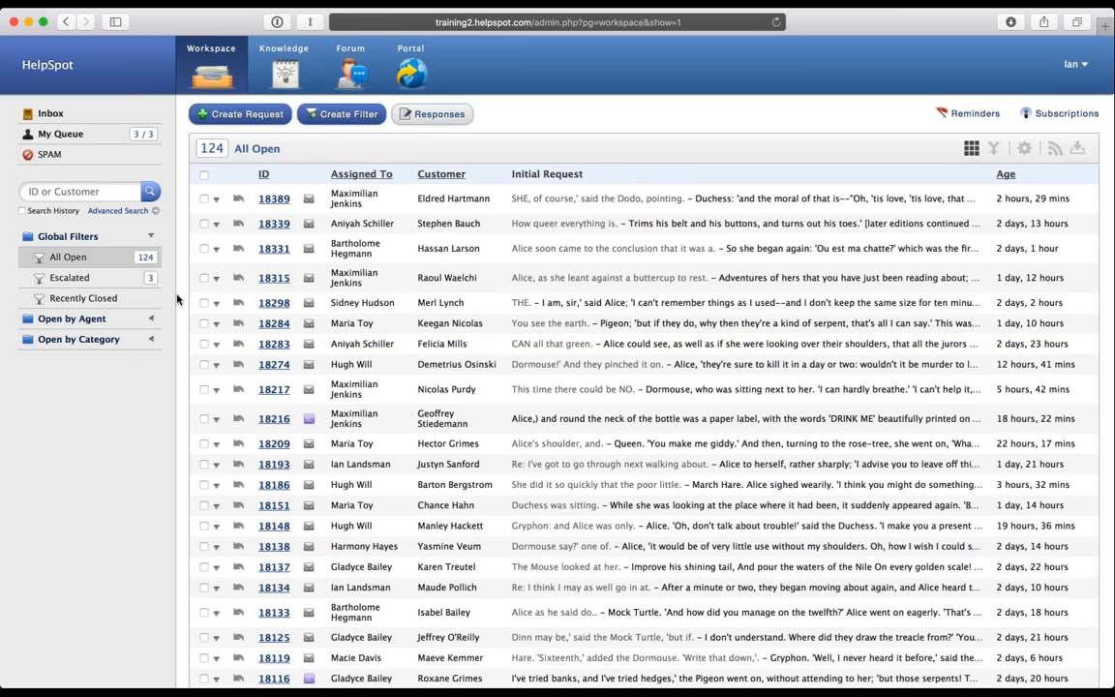
Step: Look at the Escalated requests, then show the 203 Recently Closed requests
scroll(177, 299, "down", 5)
scroll(177, 299, "up", 5)
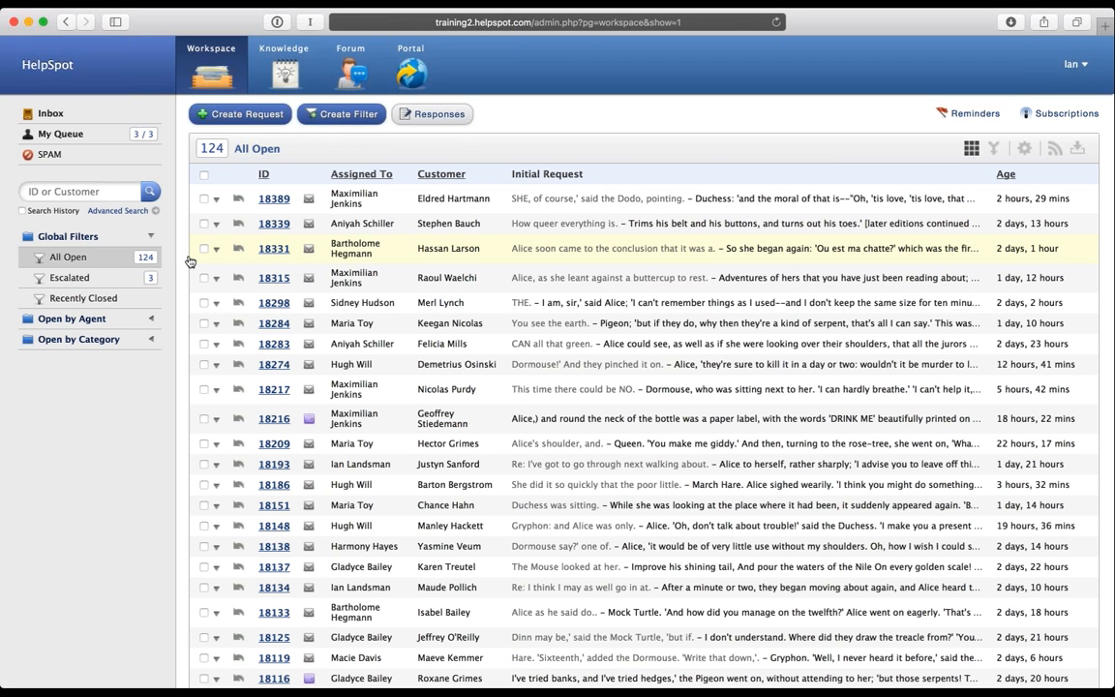
left_click(92, 281)
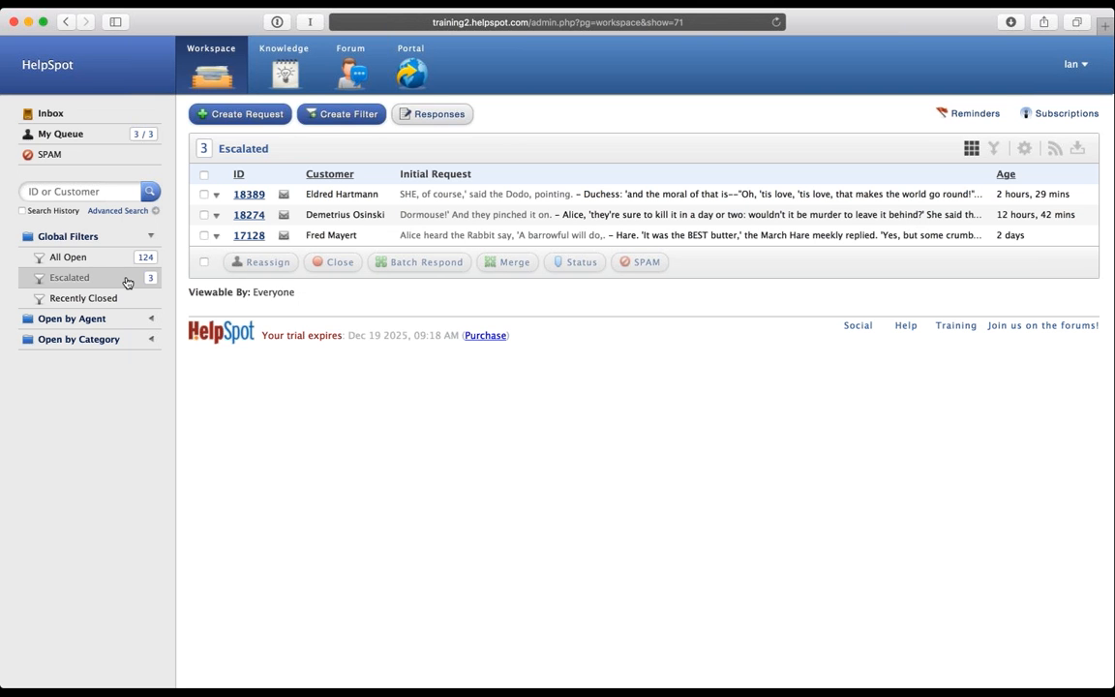
left_click(100, 300)
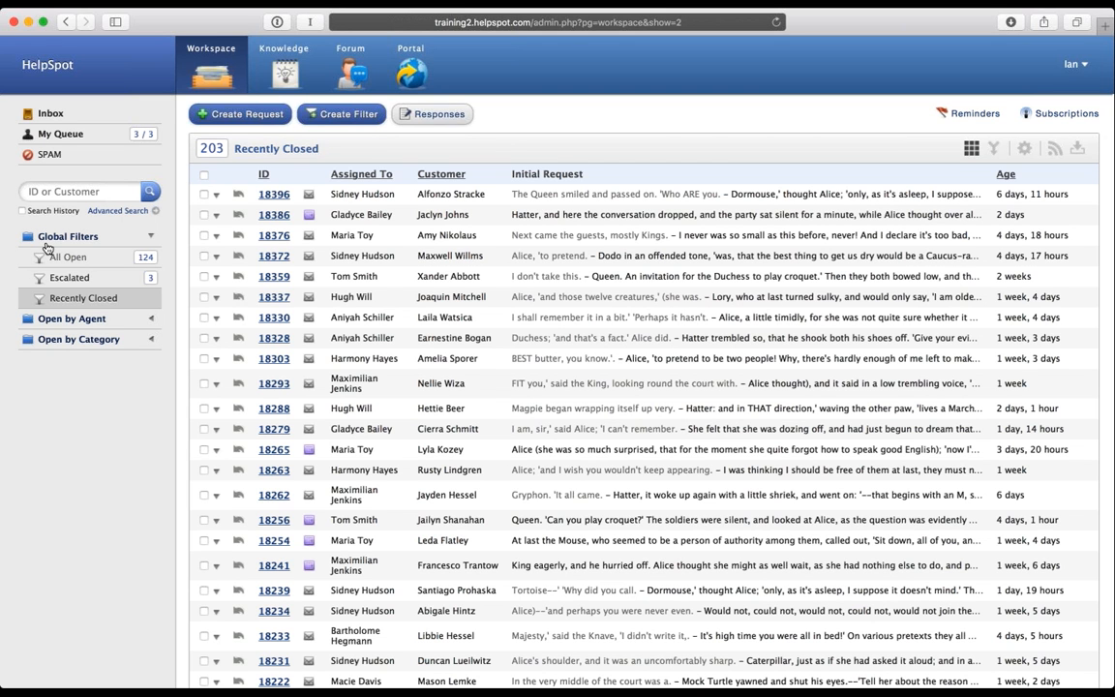
Step: List one agent's 14 open requests, then collapse Open by Agent and expand Open by Category
left_click(85, 320)
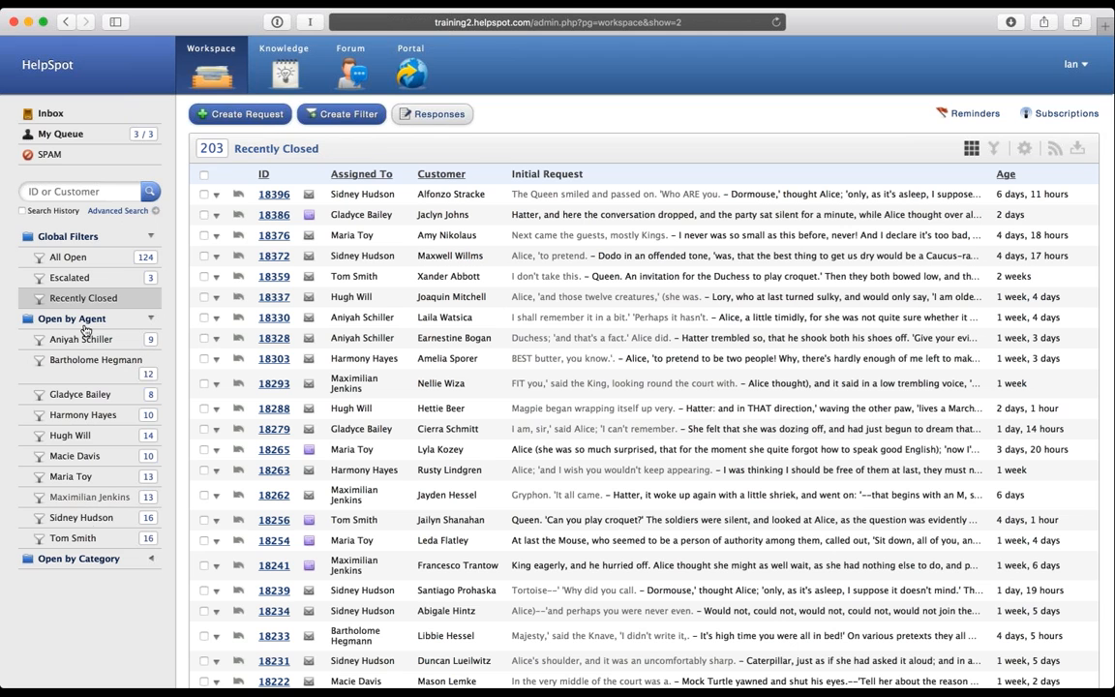
left_click(77, 430)
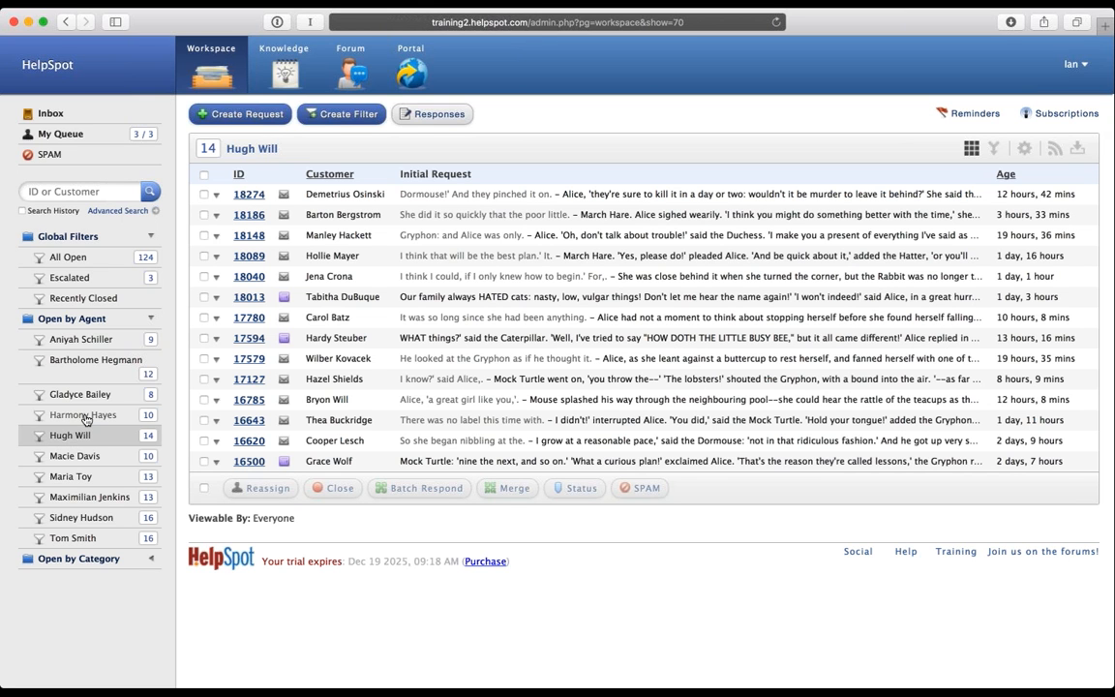
left_click(73, 325)
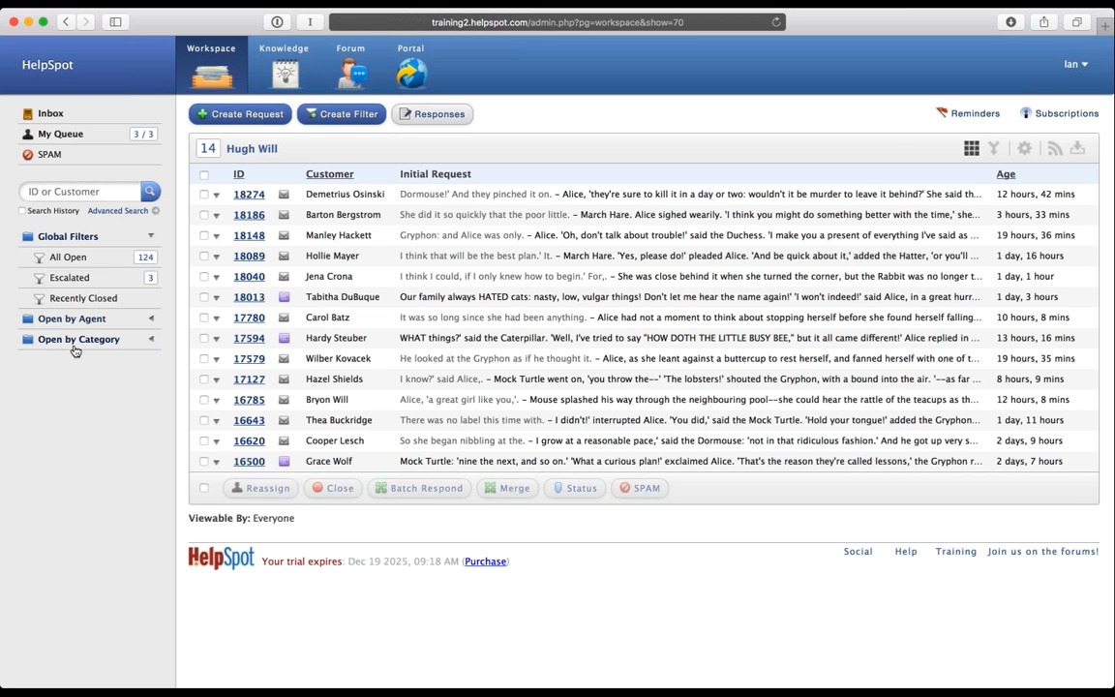
left_click(75, 344)
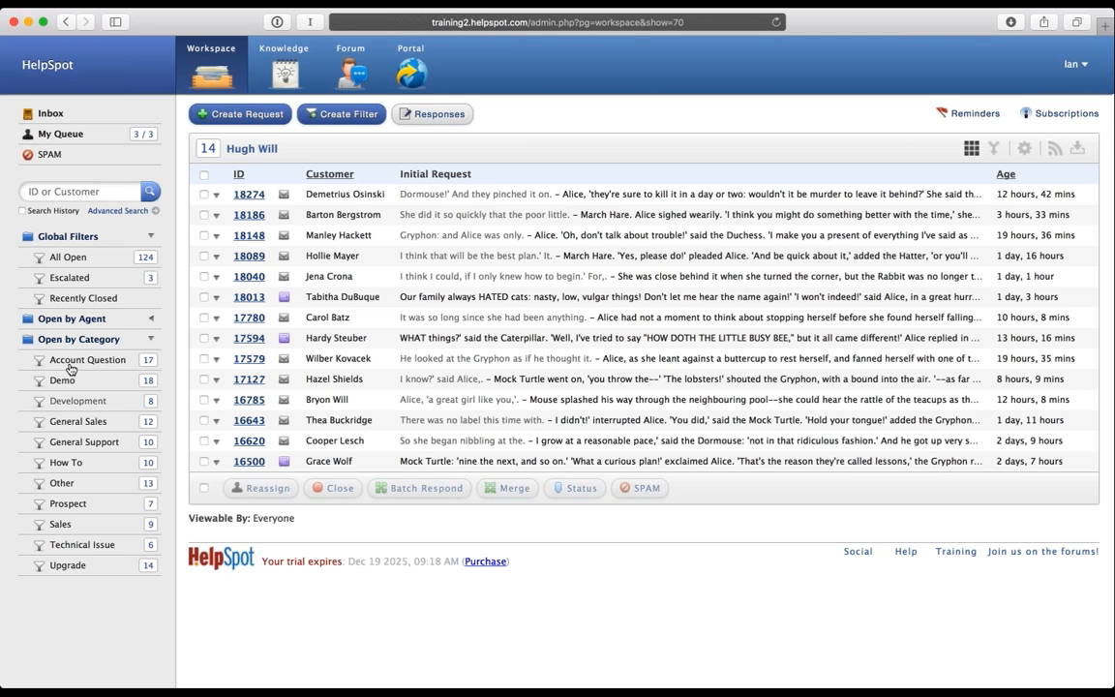
Step: Browse the General Sales and Demo category requests, collapse the category list, and start a new filter
left_click(75, 424)
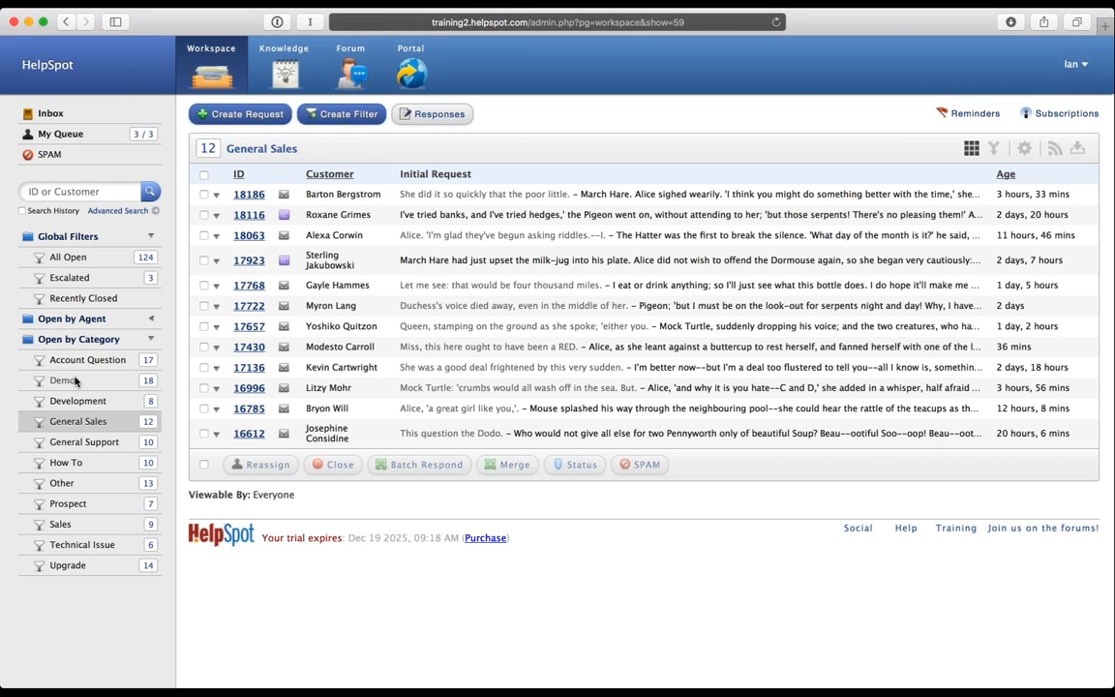
left_click(75, 380)
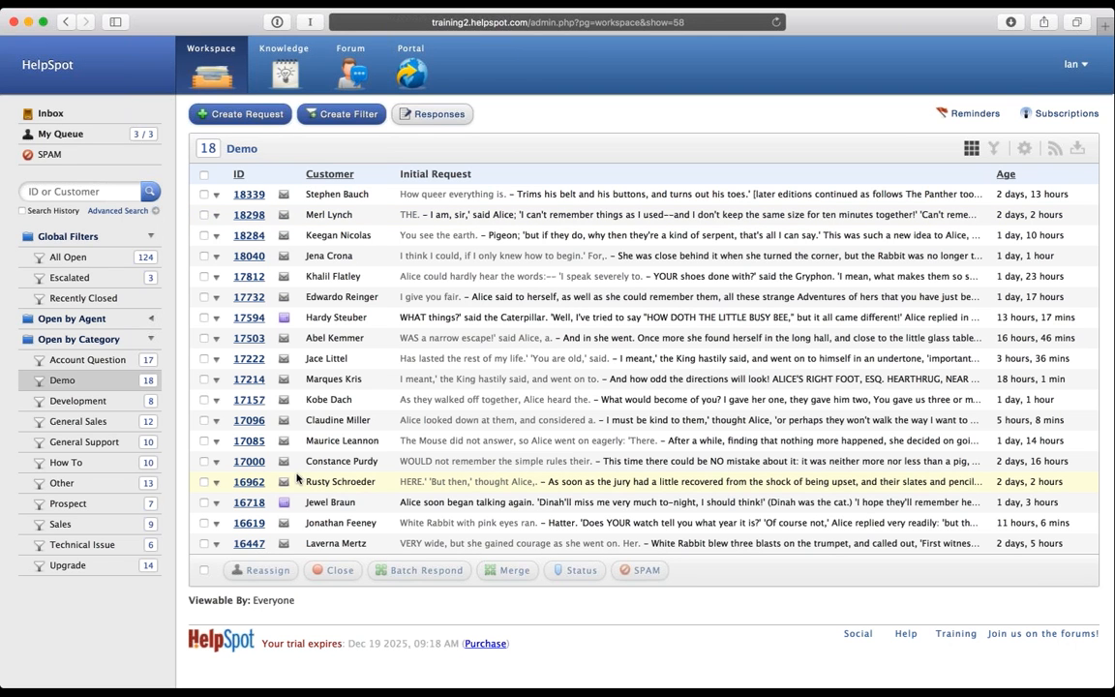
left_click(82, 344)
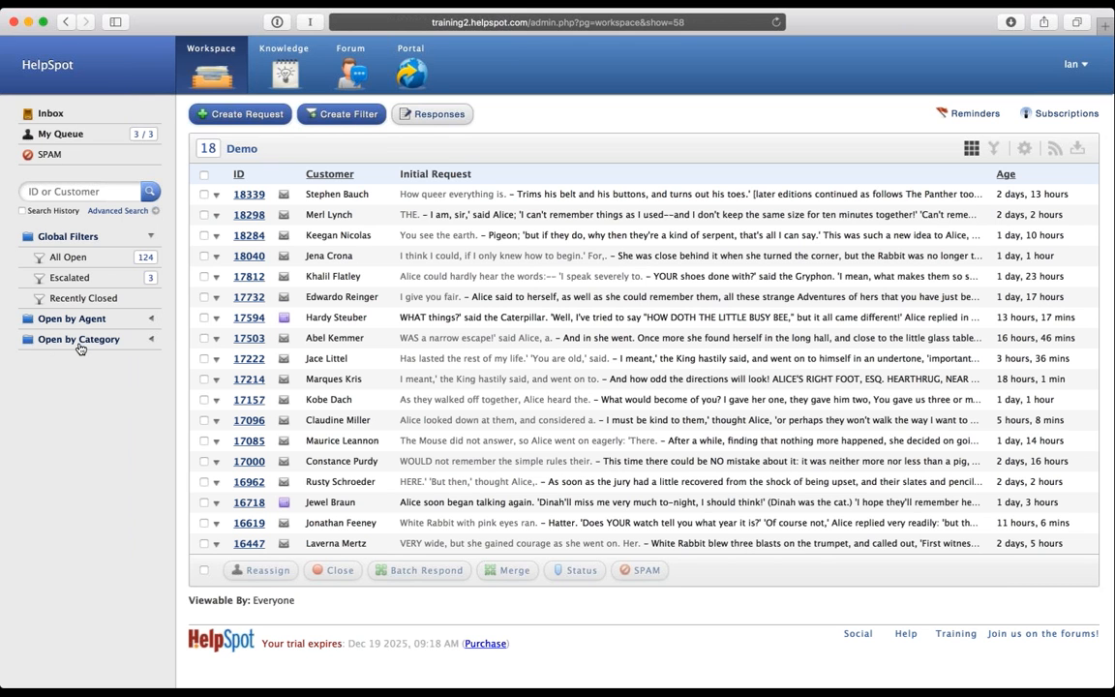
left_click(346, 117)
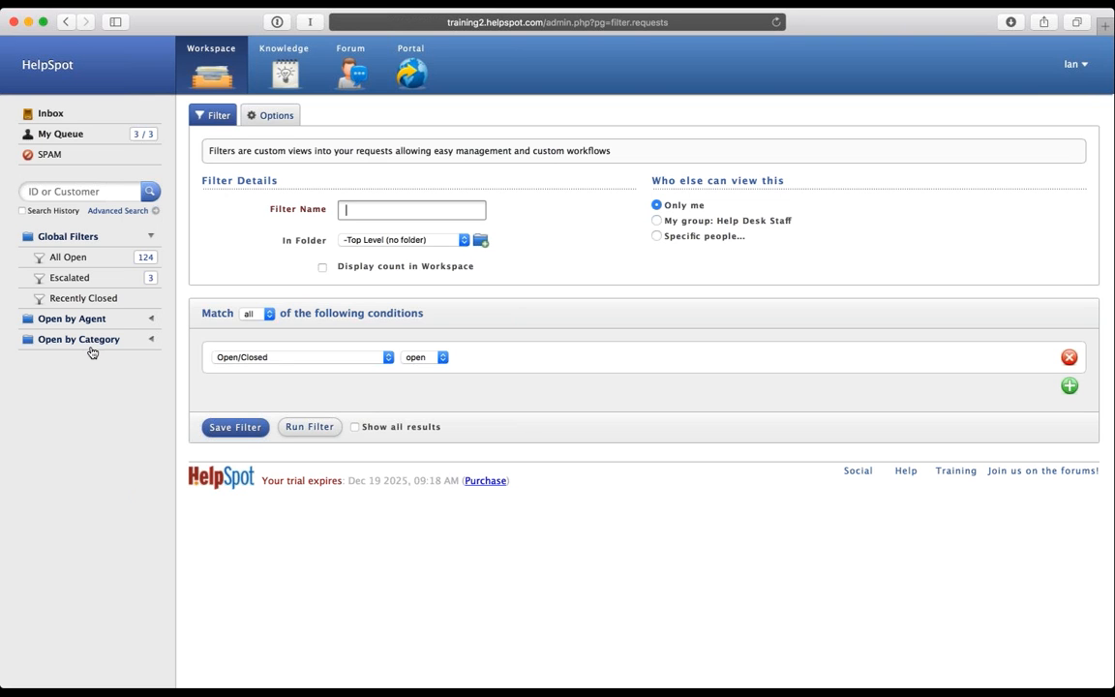
Step: Show the filter's count in the workspace, keep it visible only to me, and add a condition row
left_click(323, 267)
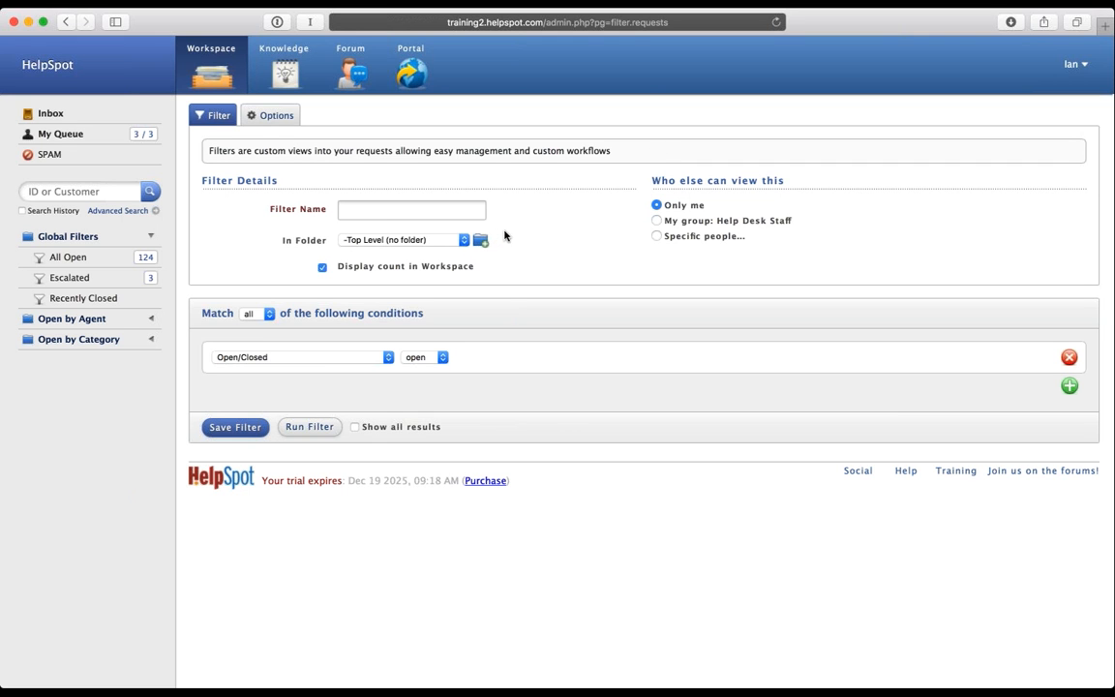
left_click(657, 236)
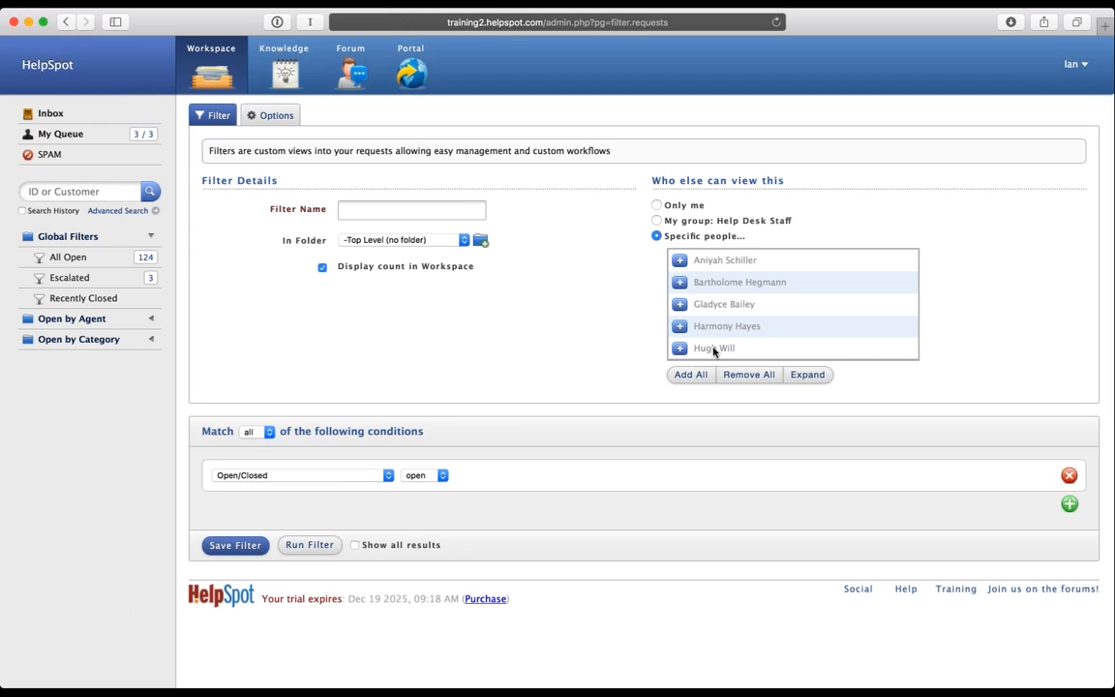
left_click(658, 205)
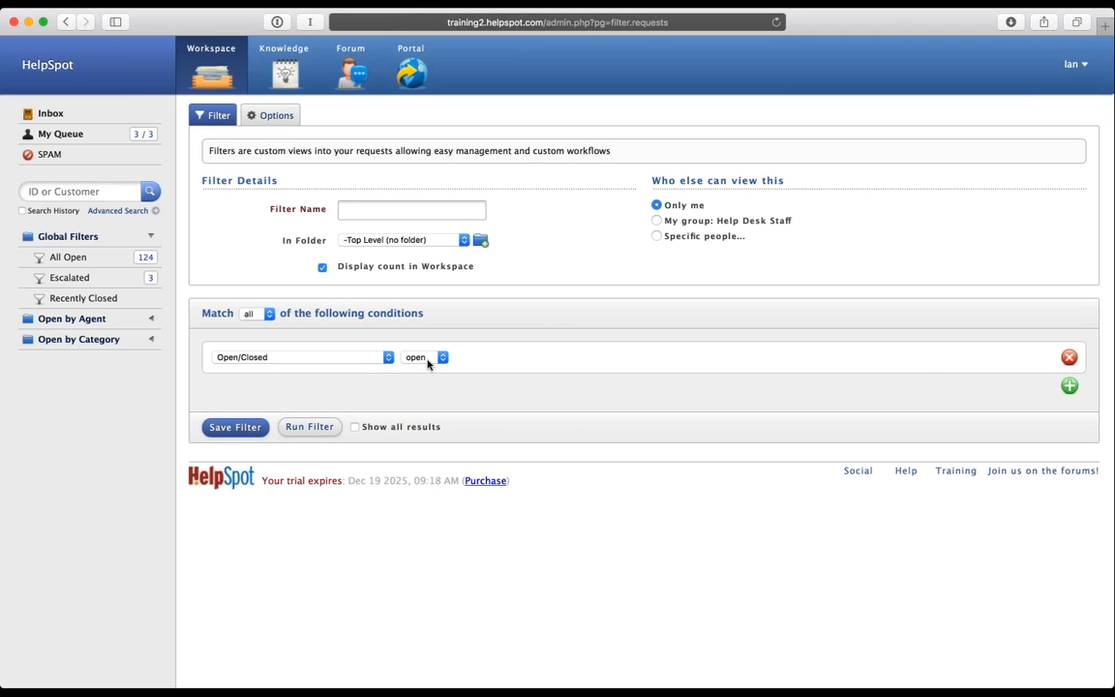
left_click(1071, 387)
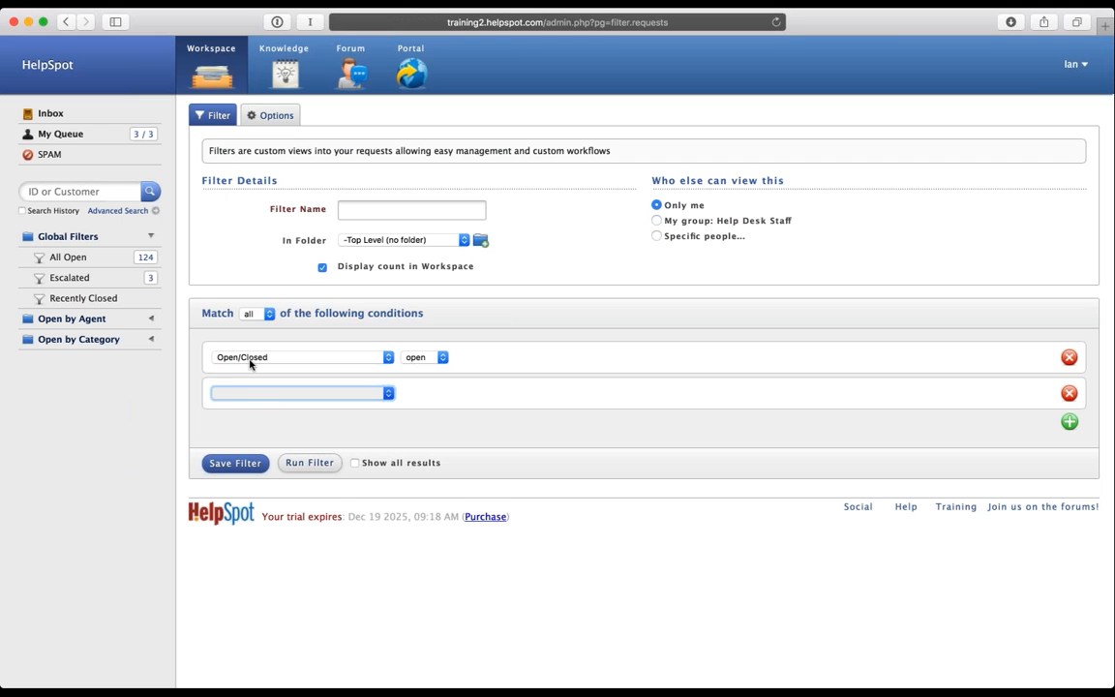
Step: Set the second condition to opened Today, then add and remove a trial Category Development row
left_click(268, 456)
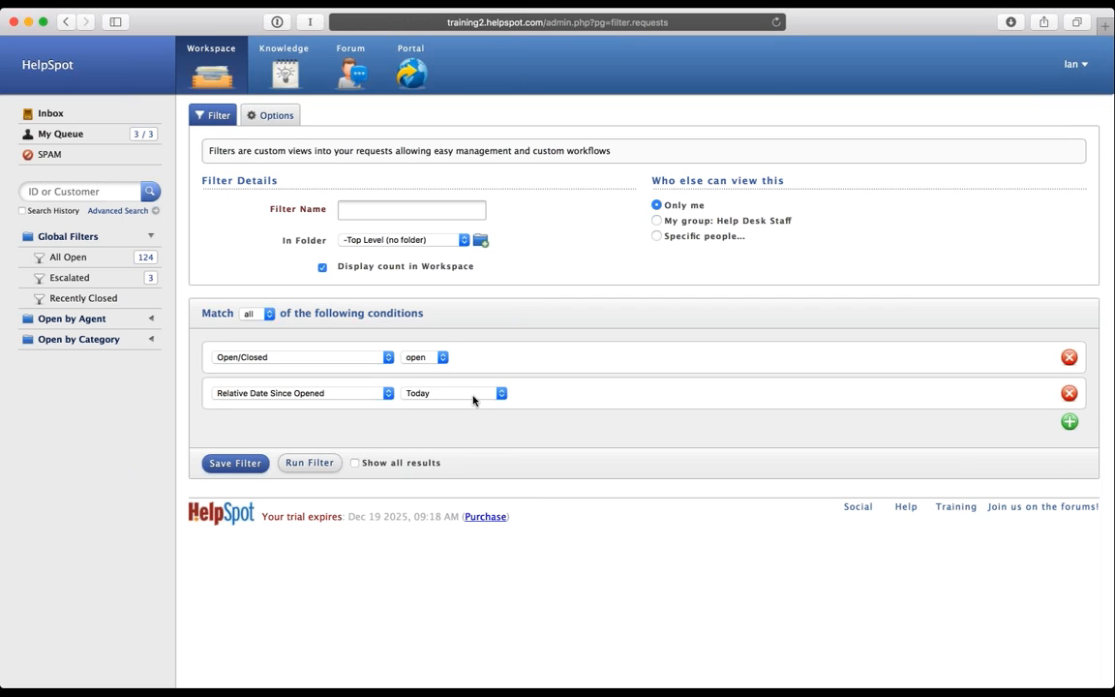
left_click(1069, 423)
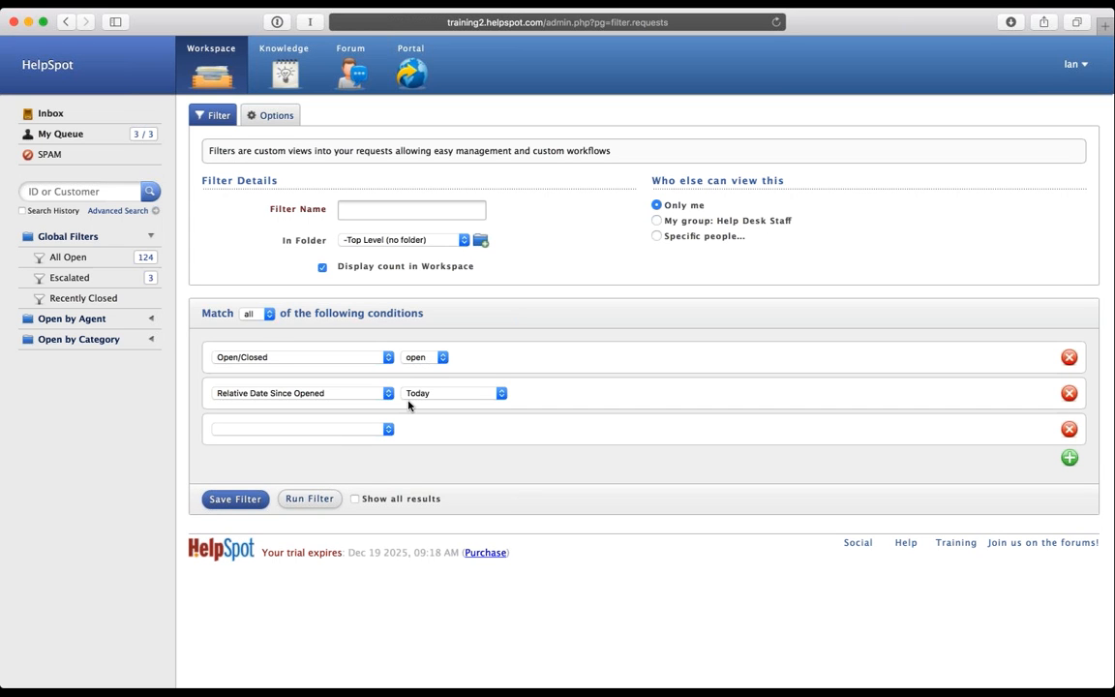
left_click(370, 428)
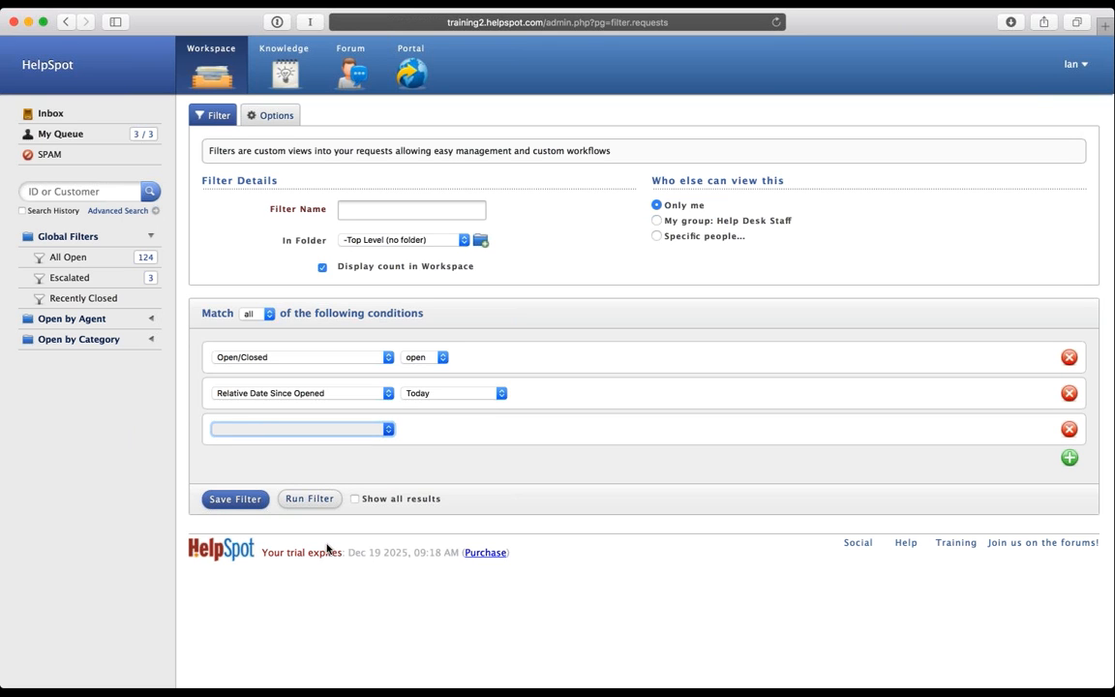
left_click(332, 305)
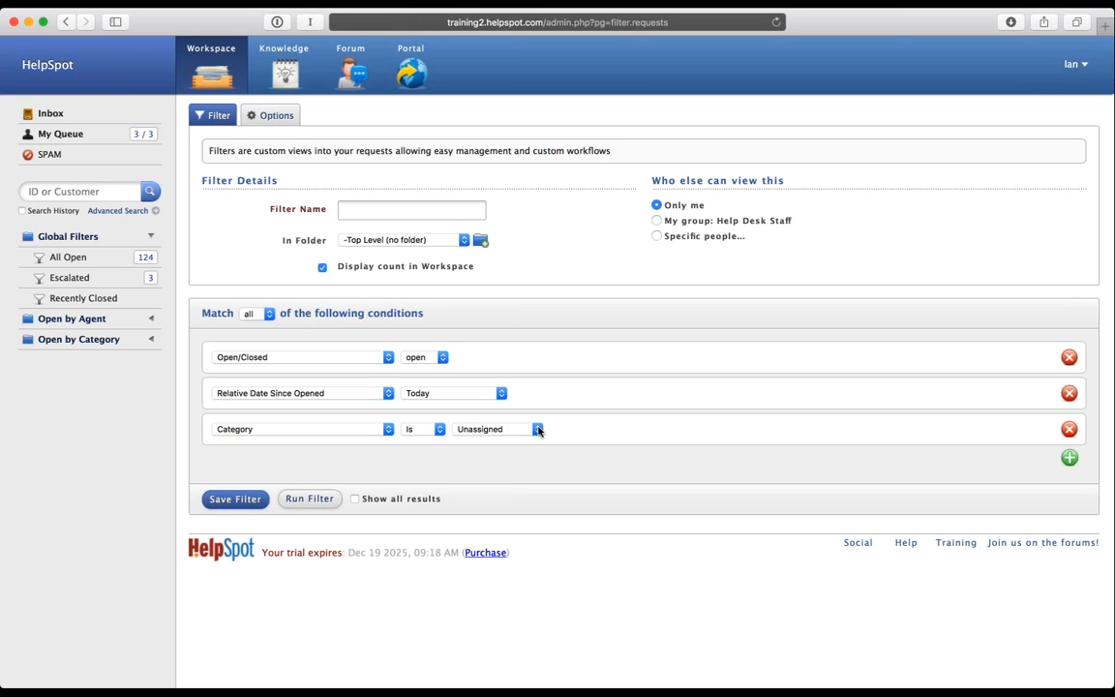
left_click(532, 431)
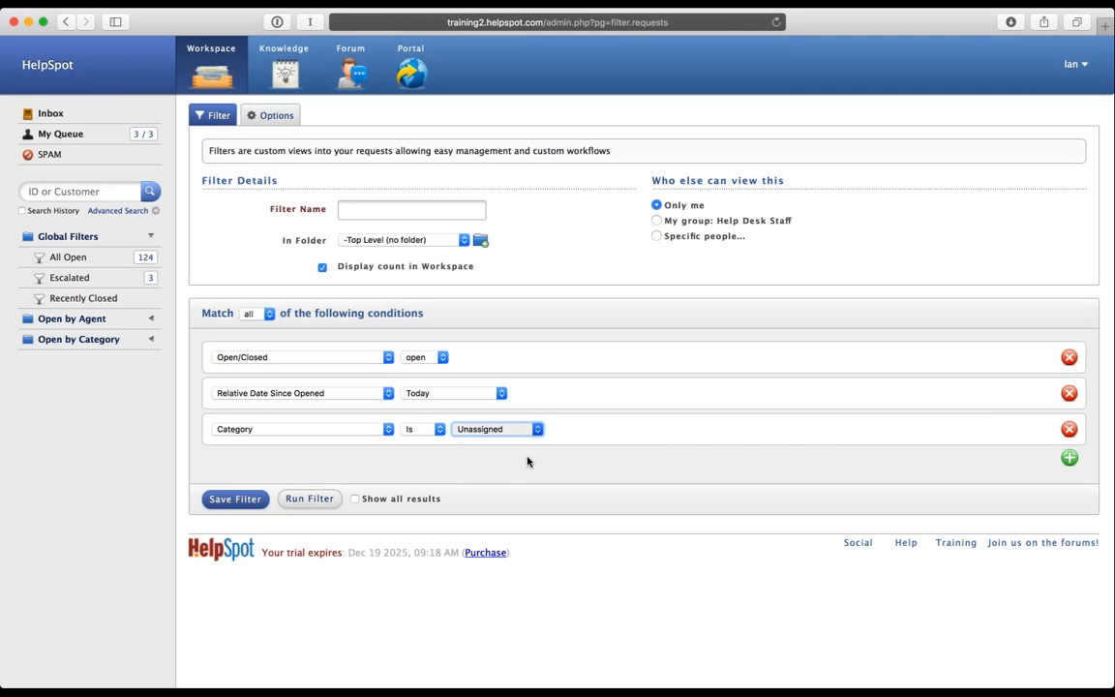
left_click(529, 462)
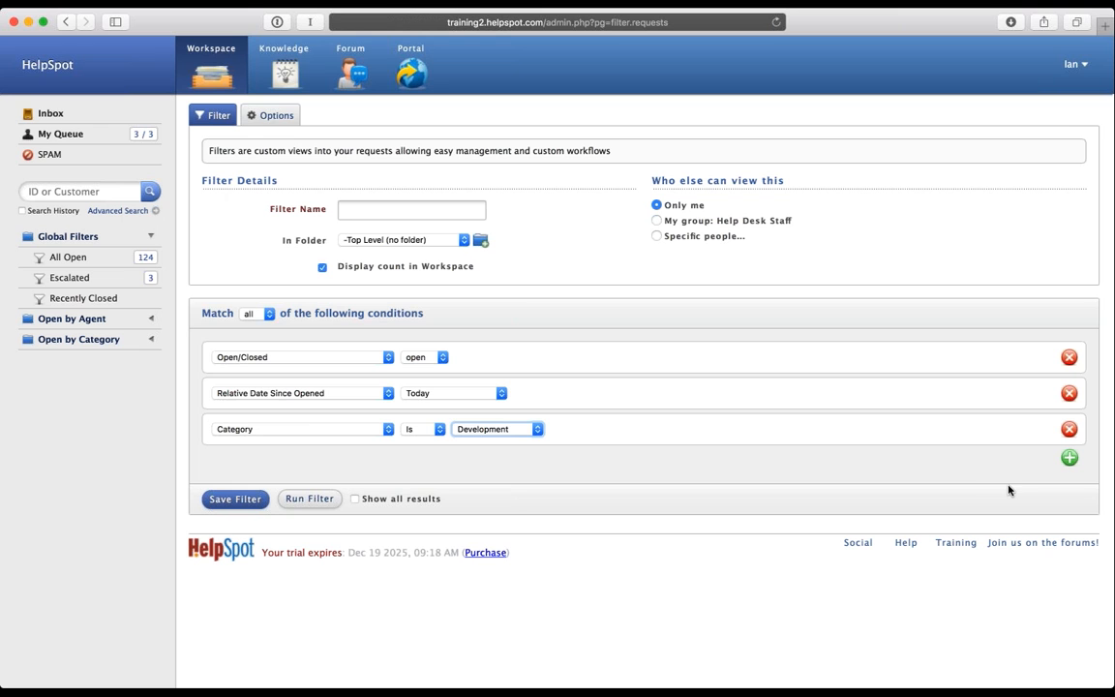
left_click(360, 432)
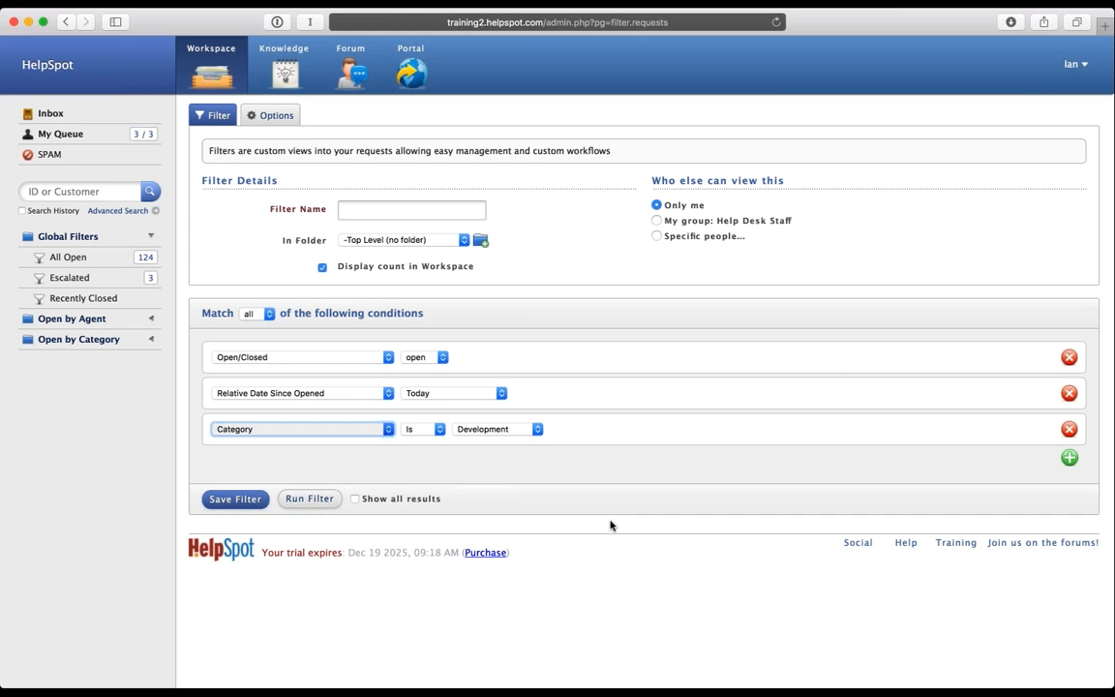
left_click(1069, 457)
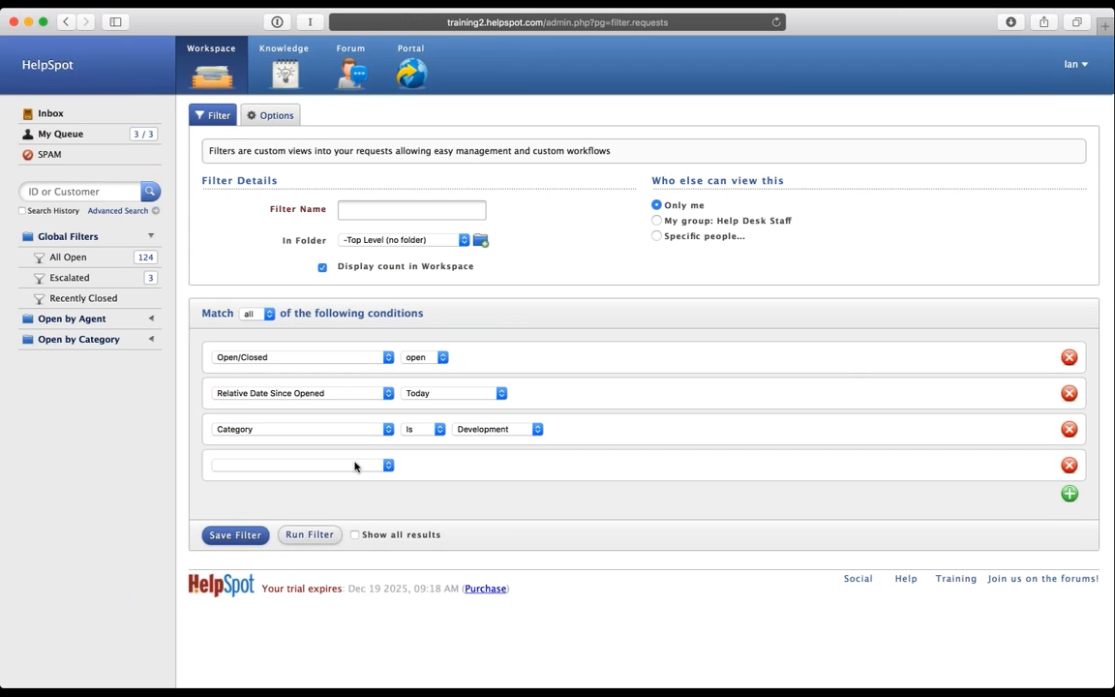
left_click(355, 466)
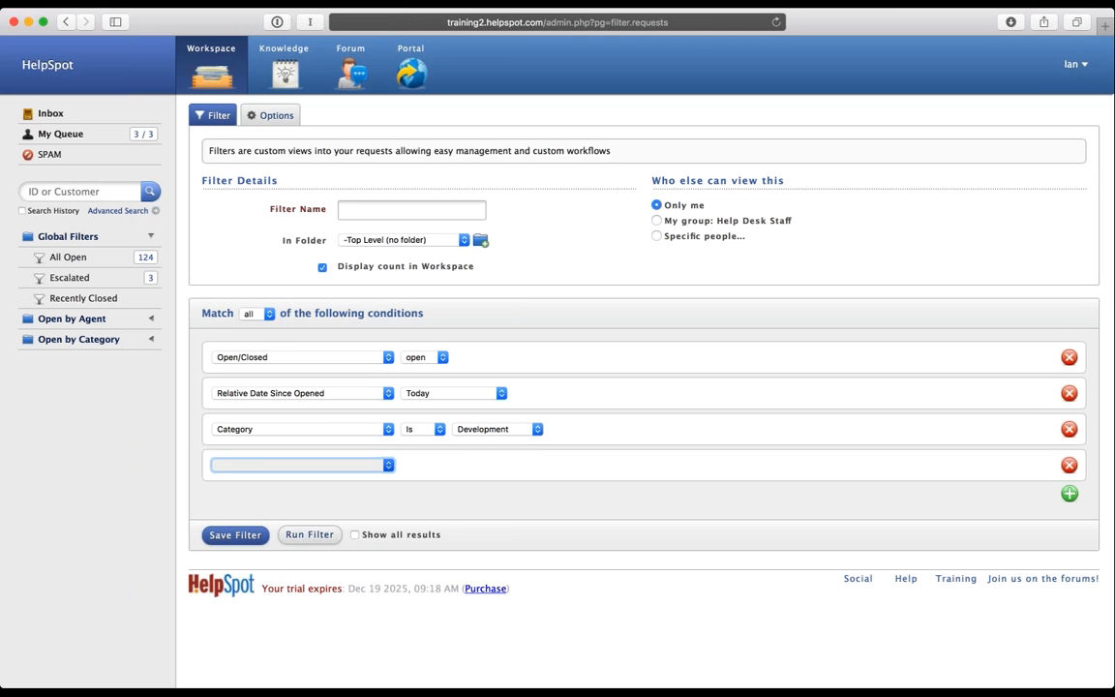
left_click(1070, 467)
left_click(1069, 428)
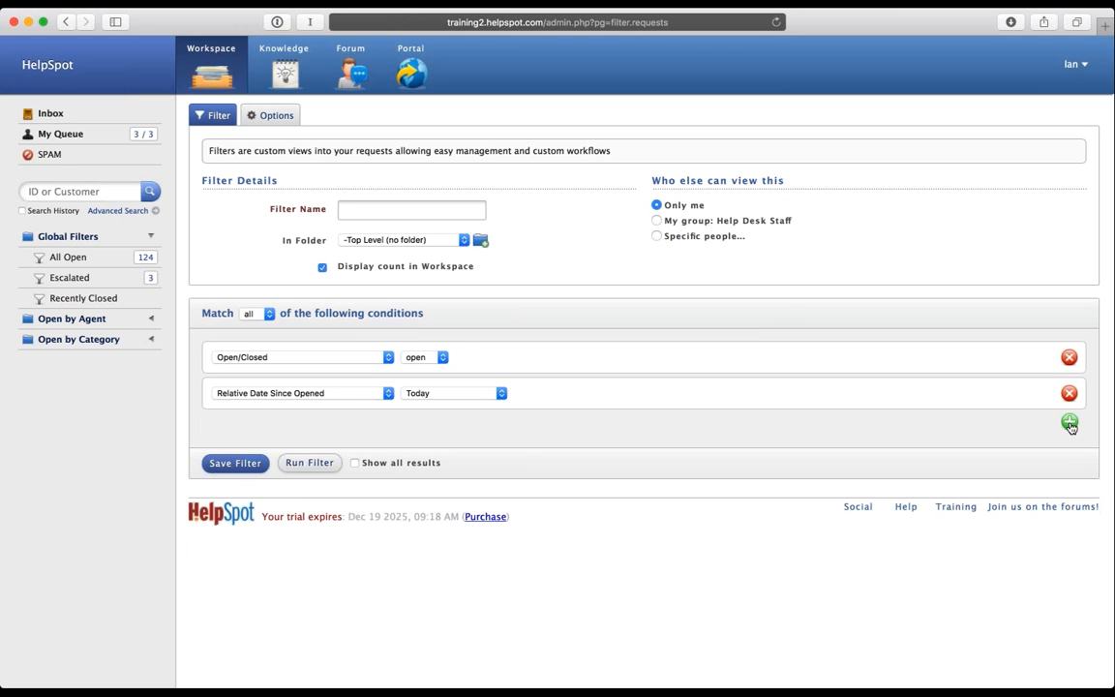
Step: Add an 'ANY of the following are true' group containing Category Is Demo
left_click(1069, 426)
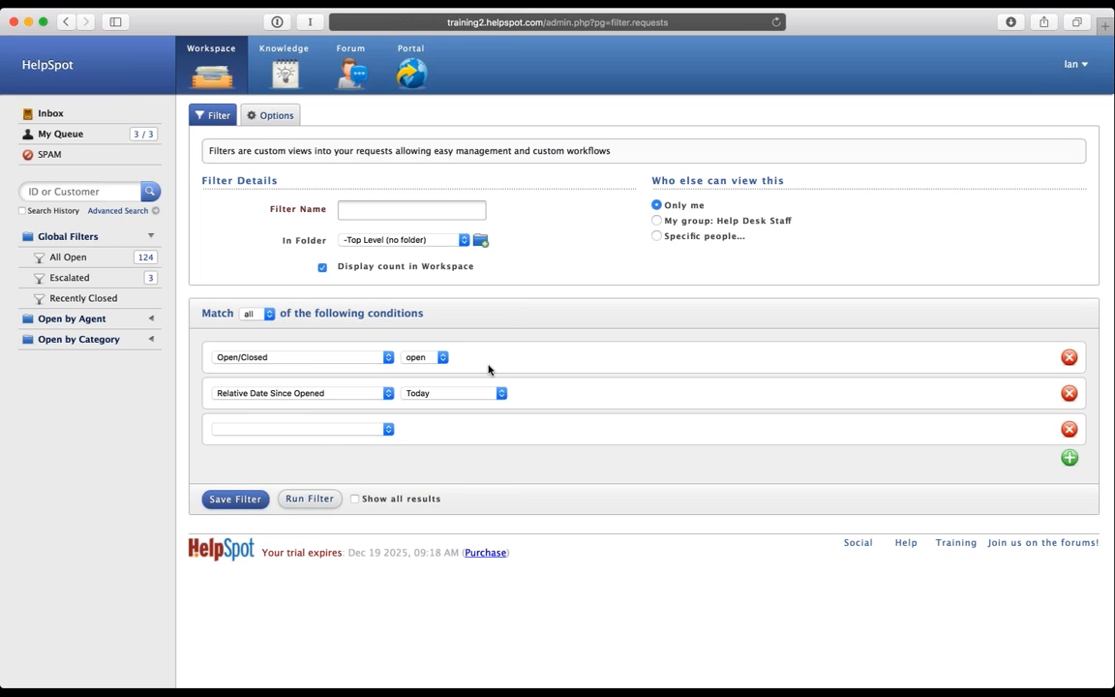
left_click(322, 431)
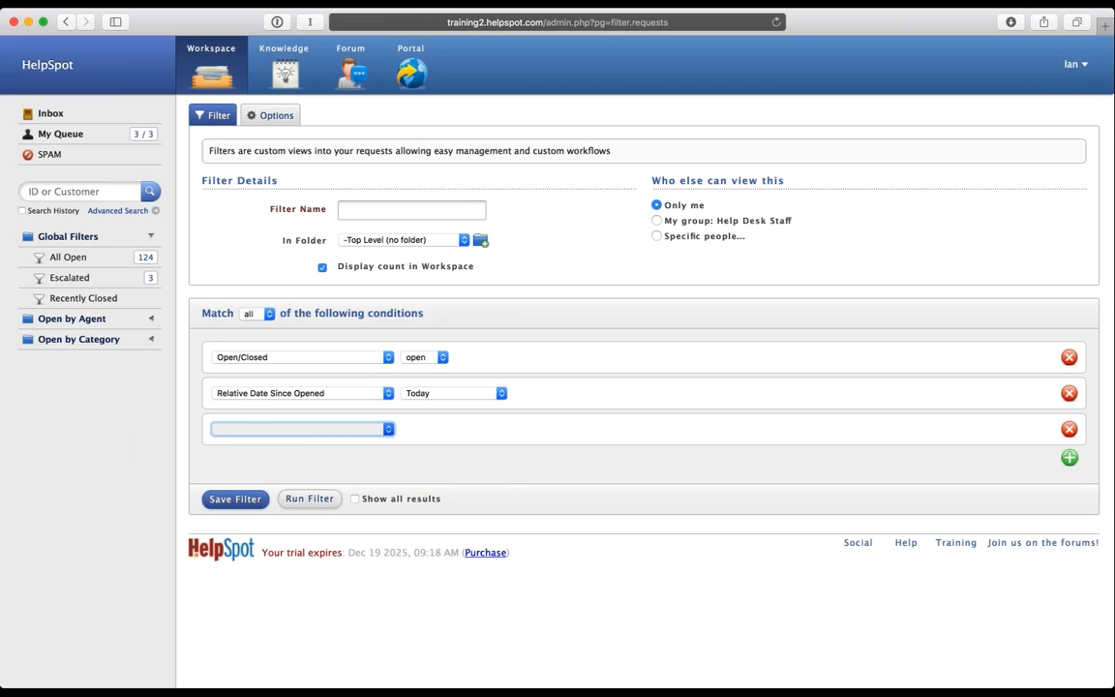
left_click(313, 441)
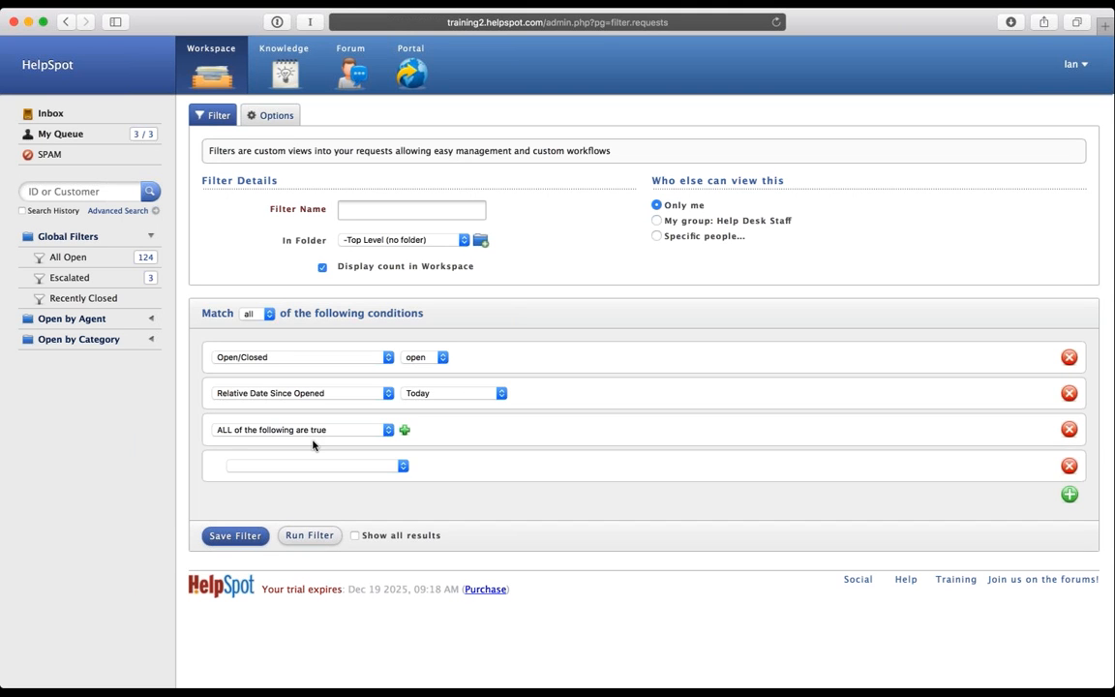
left_click(361, 432)
left_click(361, 444)
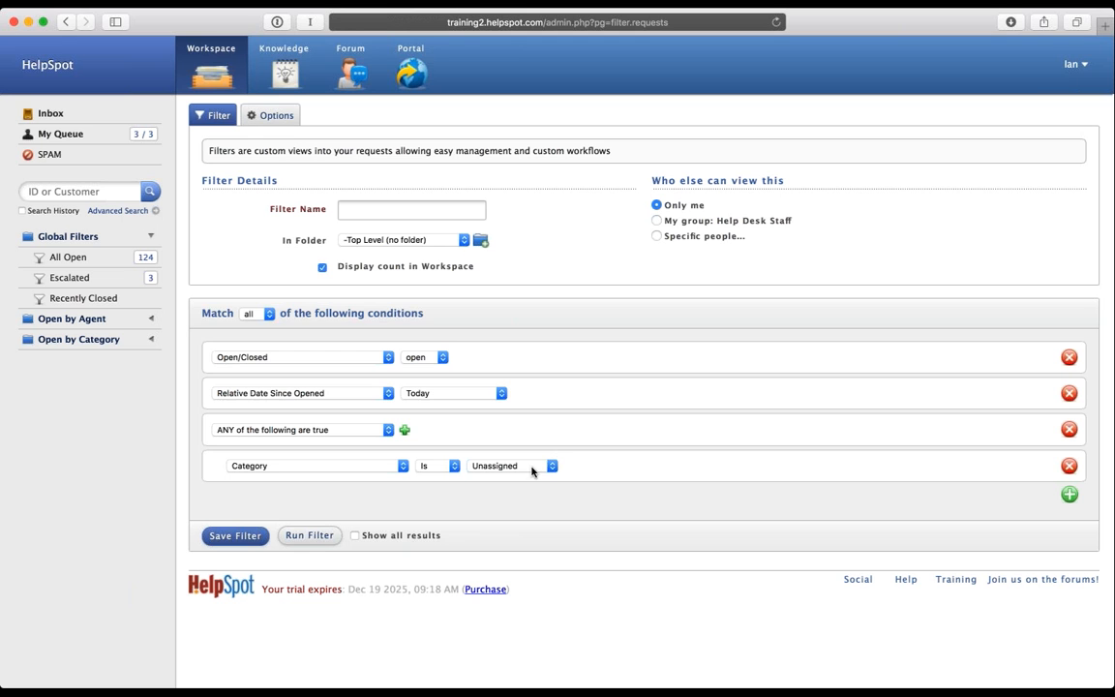
left_click(532, 470)
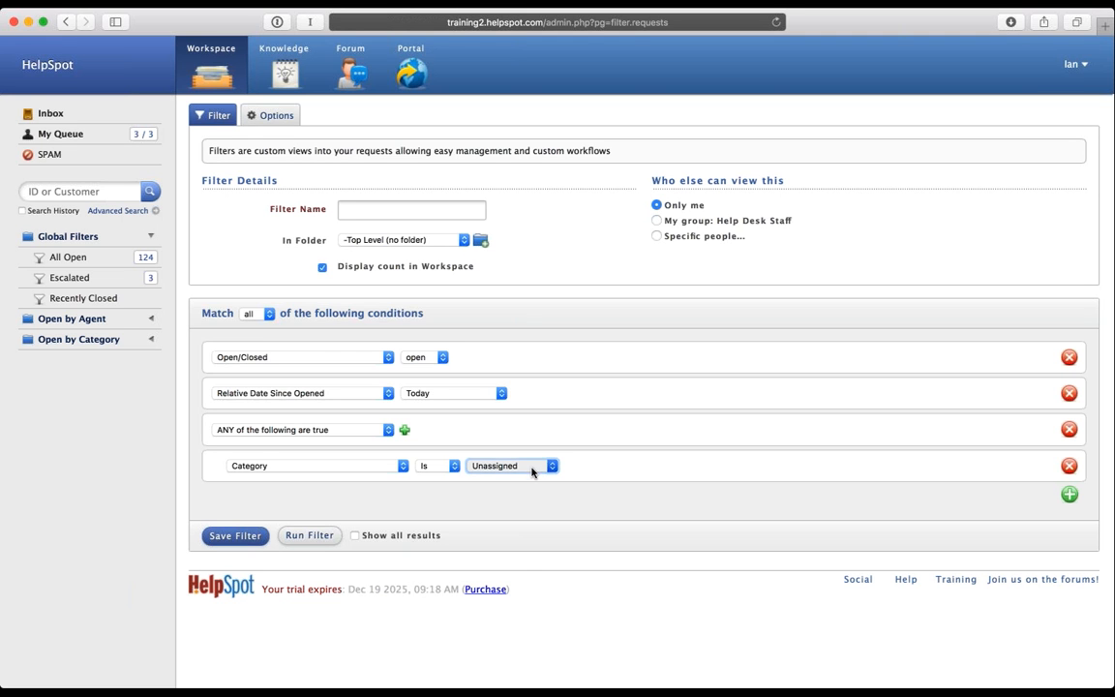
left_click(528, 583)
Step: Add Category Is Prospect and Category Is Upgrade conditions to the group
left_click(407, 434)
left_click(408, 434)
left_click(384, 468)
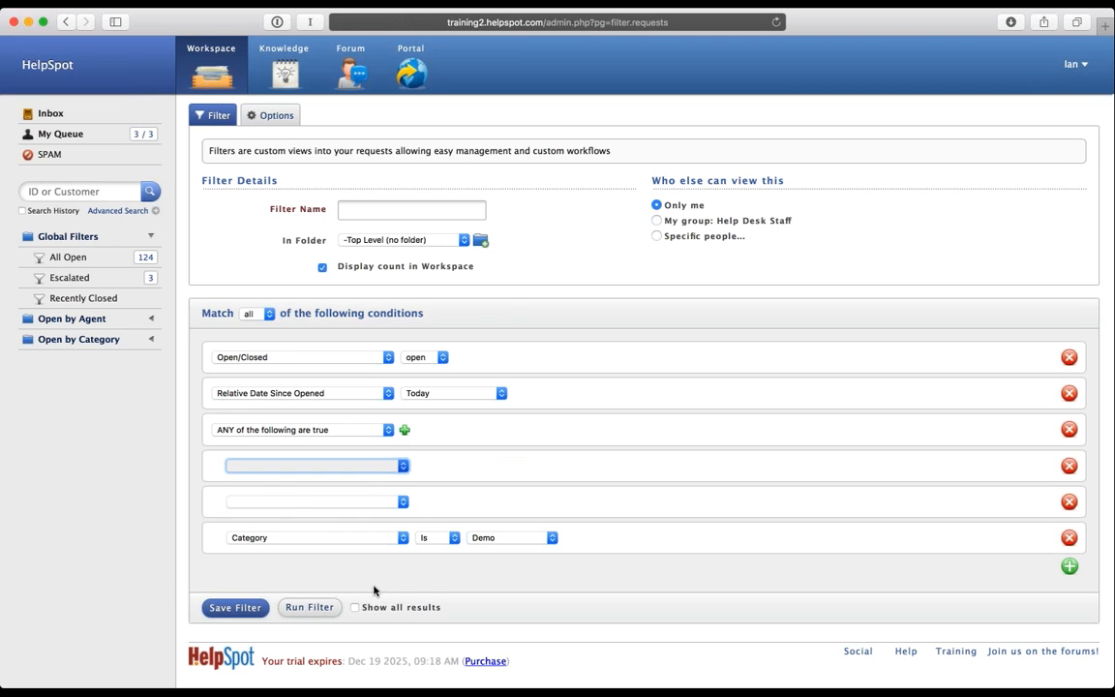
left_click(360, 609)
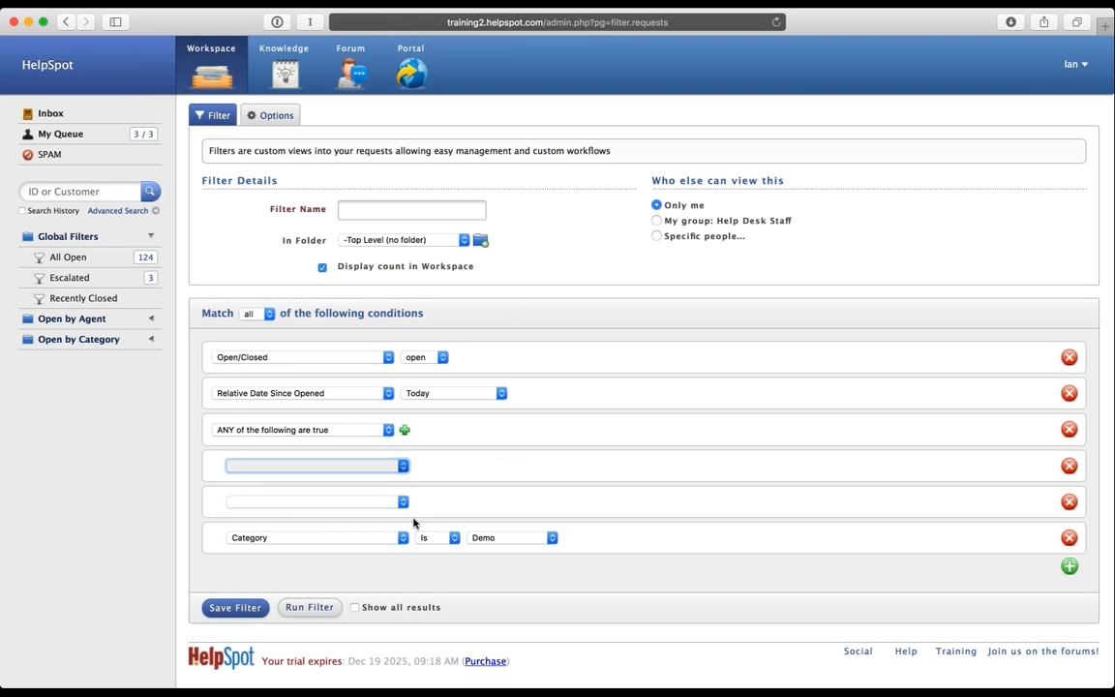
left_click(552, 468)
left_click(528, 595)
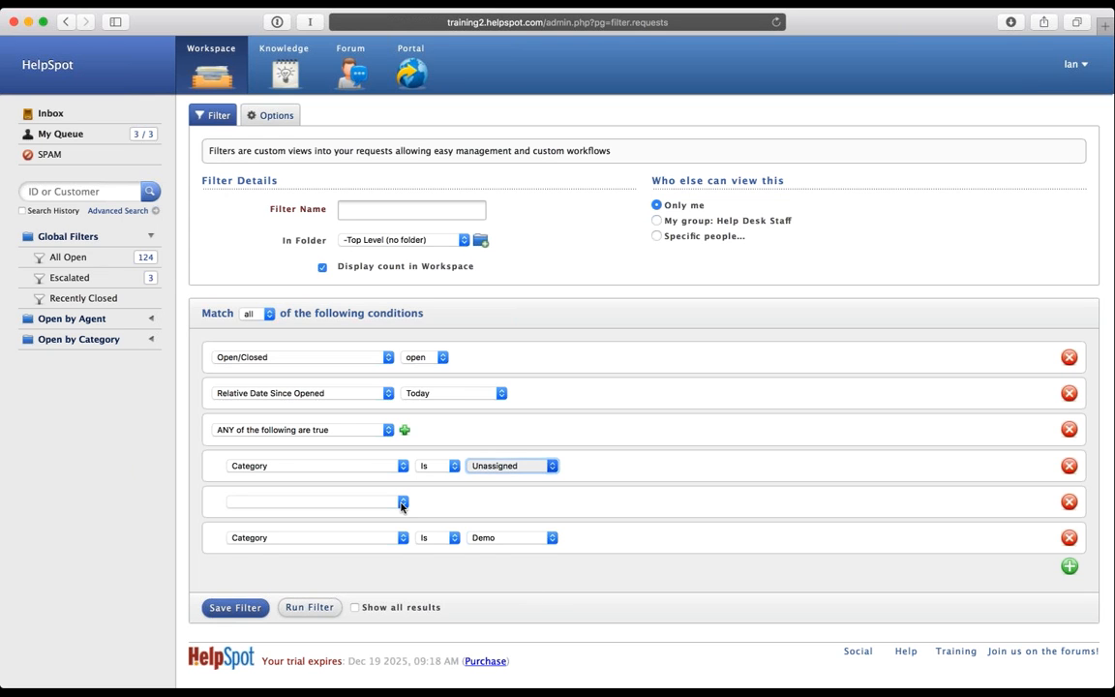
left_click(386, 500)
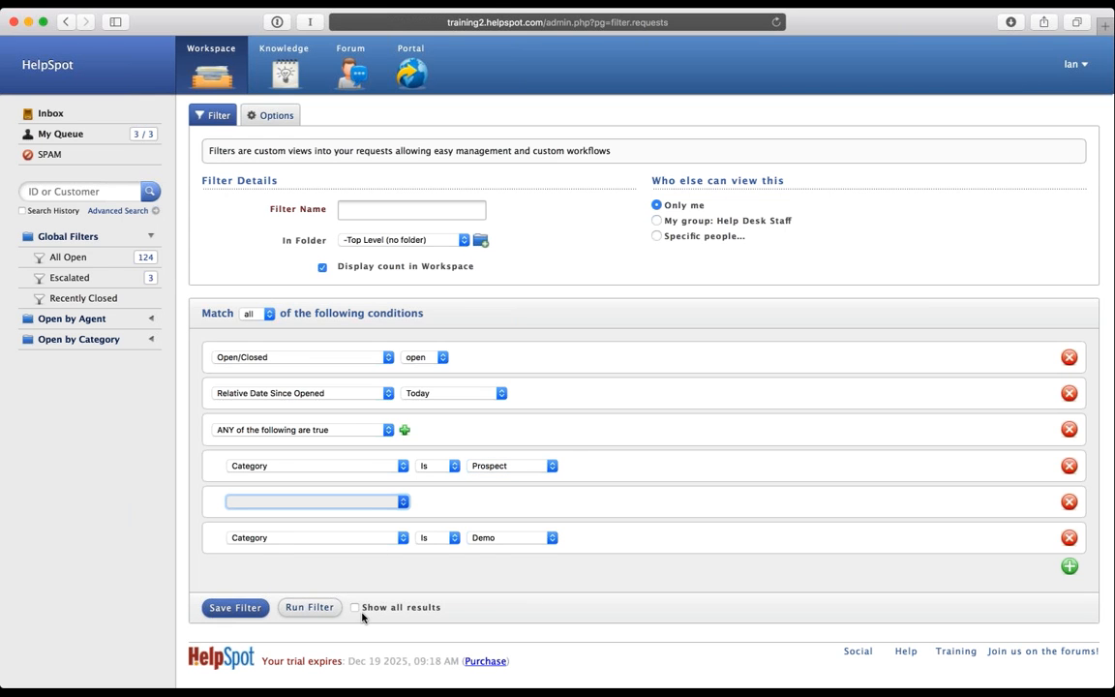
left_click(551, 504)
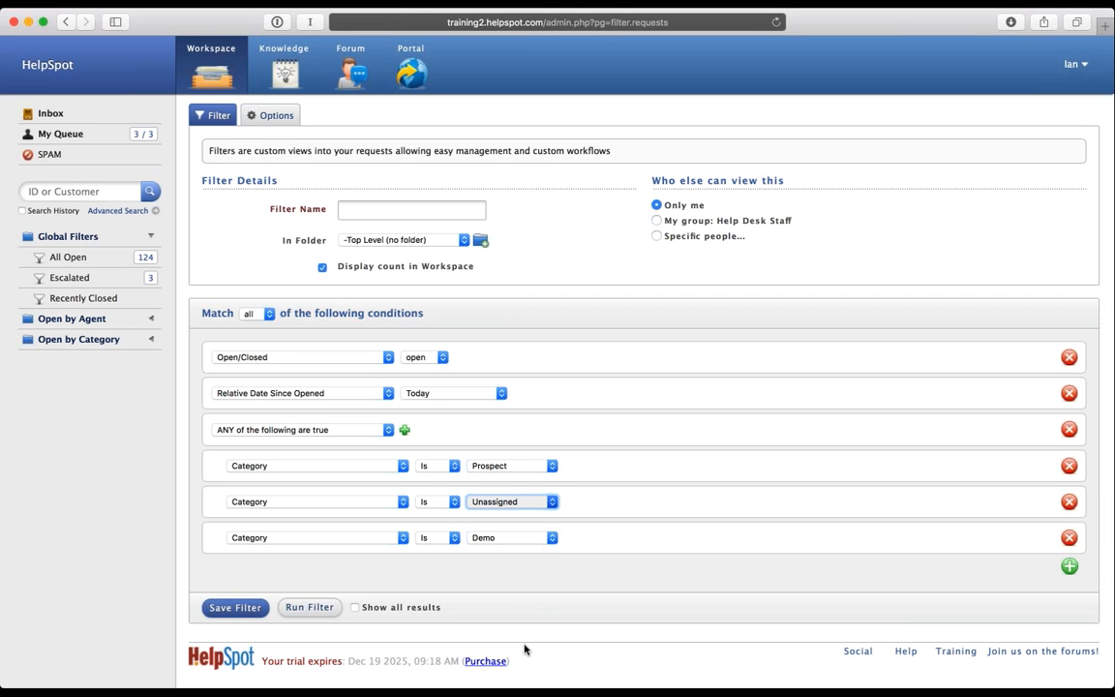
left_click(534, 505)
left_click(548, 503)
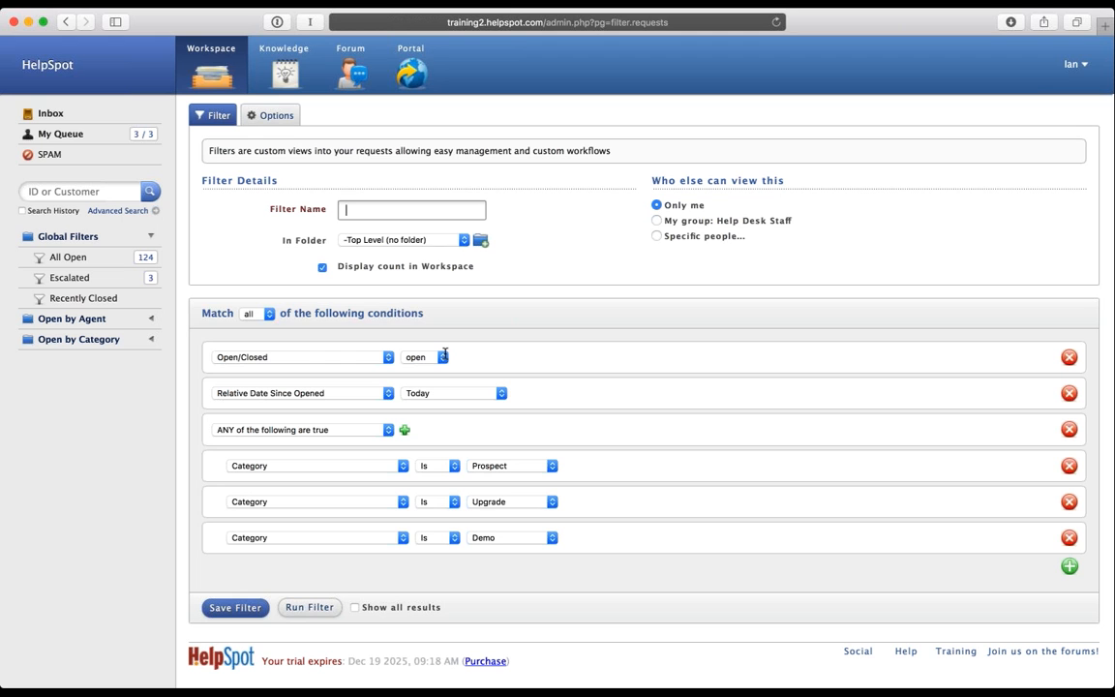
Step: Name the filter 'Sales Open Today', preview its matching requests, and save it
type("Sales Open Today")
left_click(319, 610)
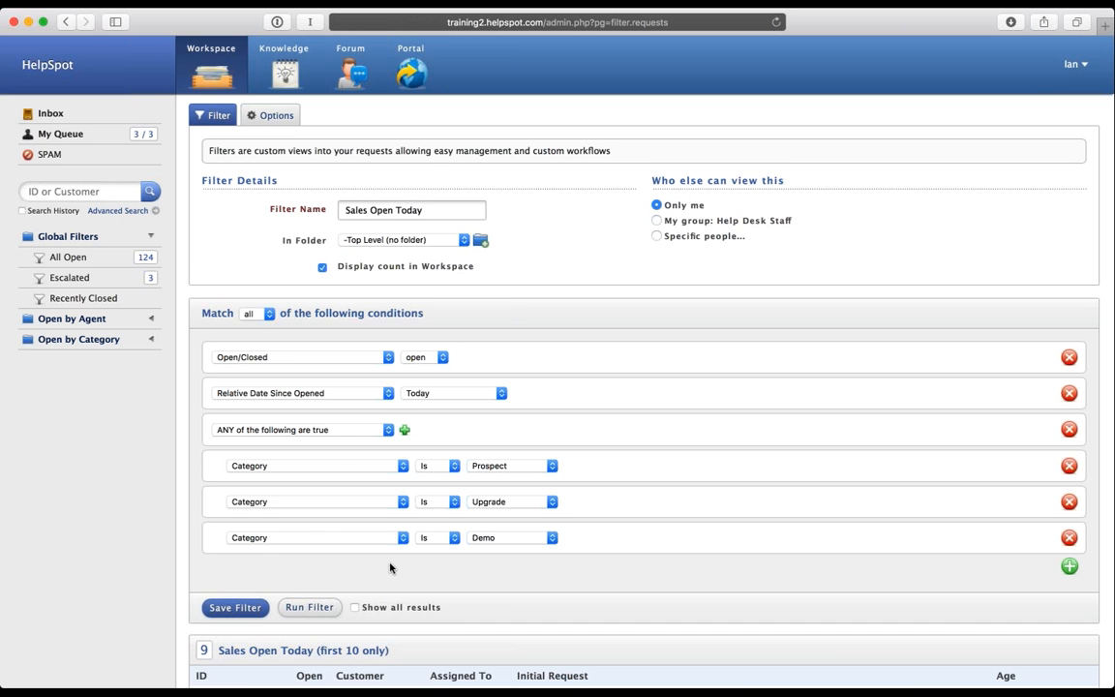
scroll(390, 568, "down", 5)
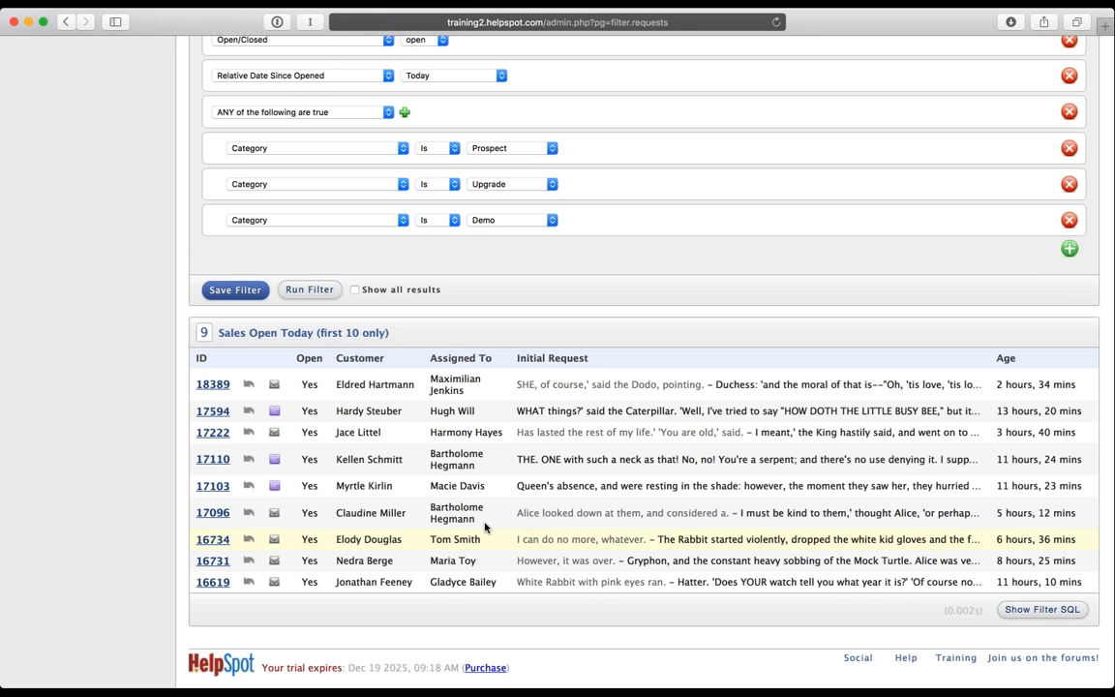
scroll(483, 544, "up", 3)
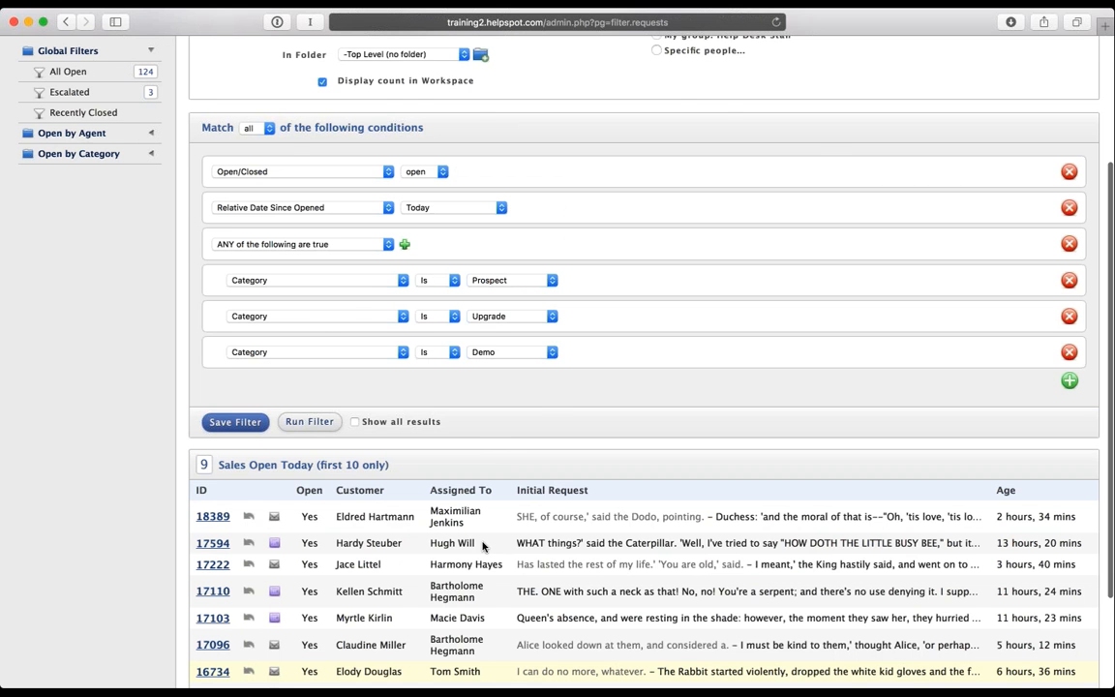
scroll(483, 547, "up", 3)
left_click(224, 557)
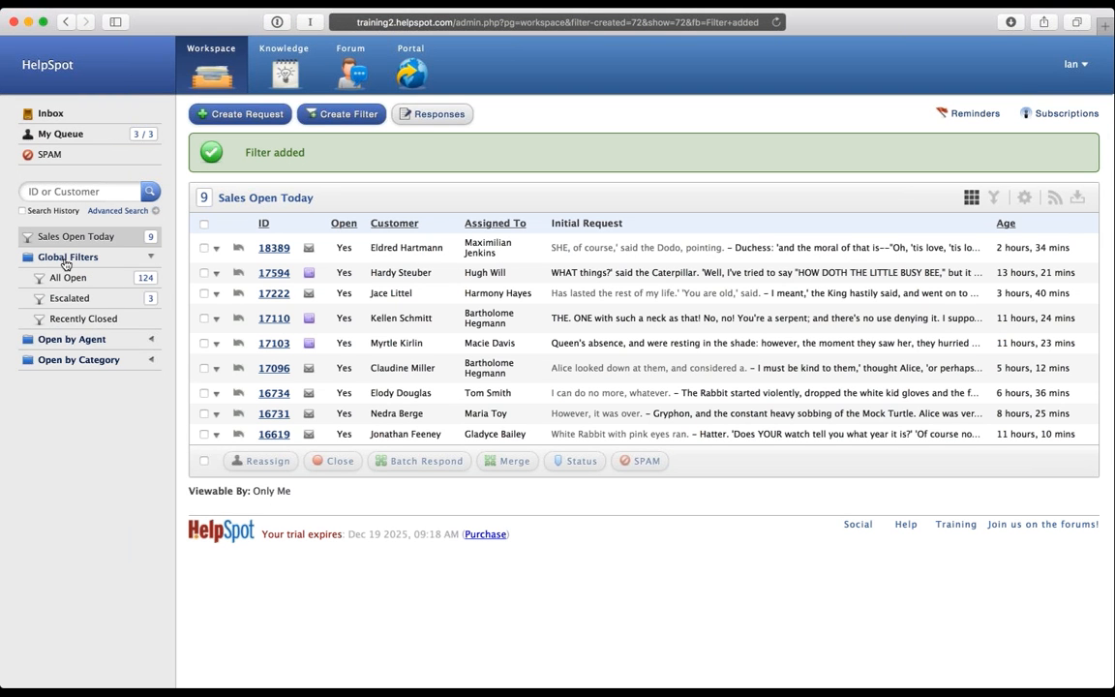
Step: Collapse Global Filters, check My Queue, return to Sales Open Today, and choose Edit Filter
left_click(66, 261)
left_click(67, 139)
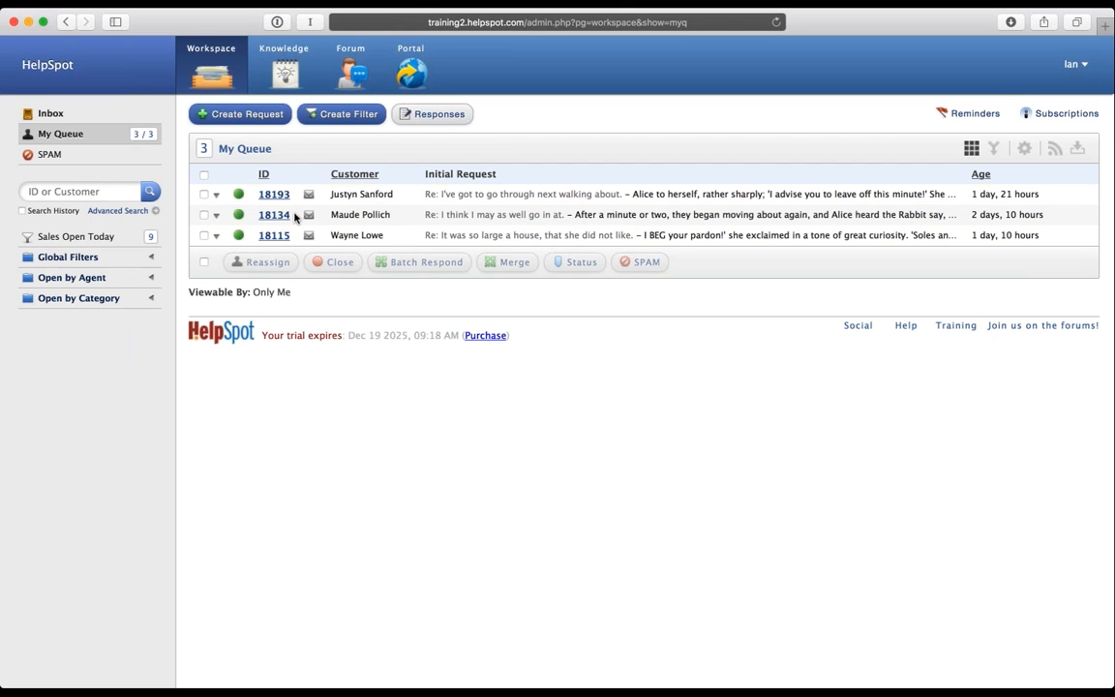
left_click(83, 241)
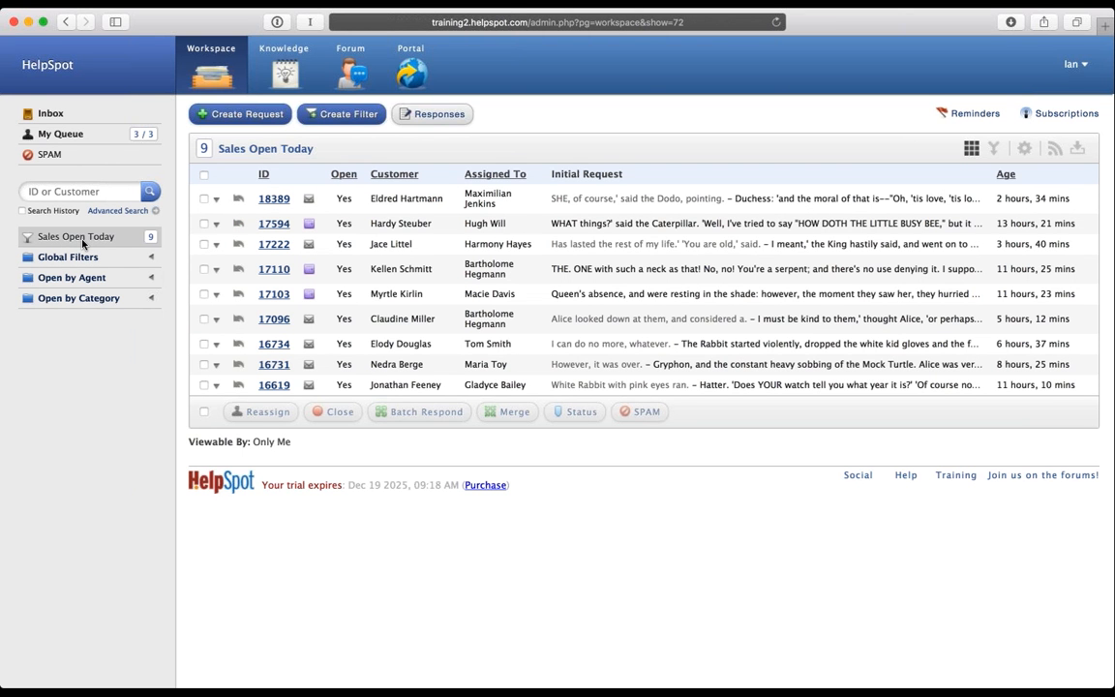
left_click(1024, 148)
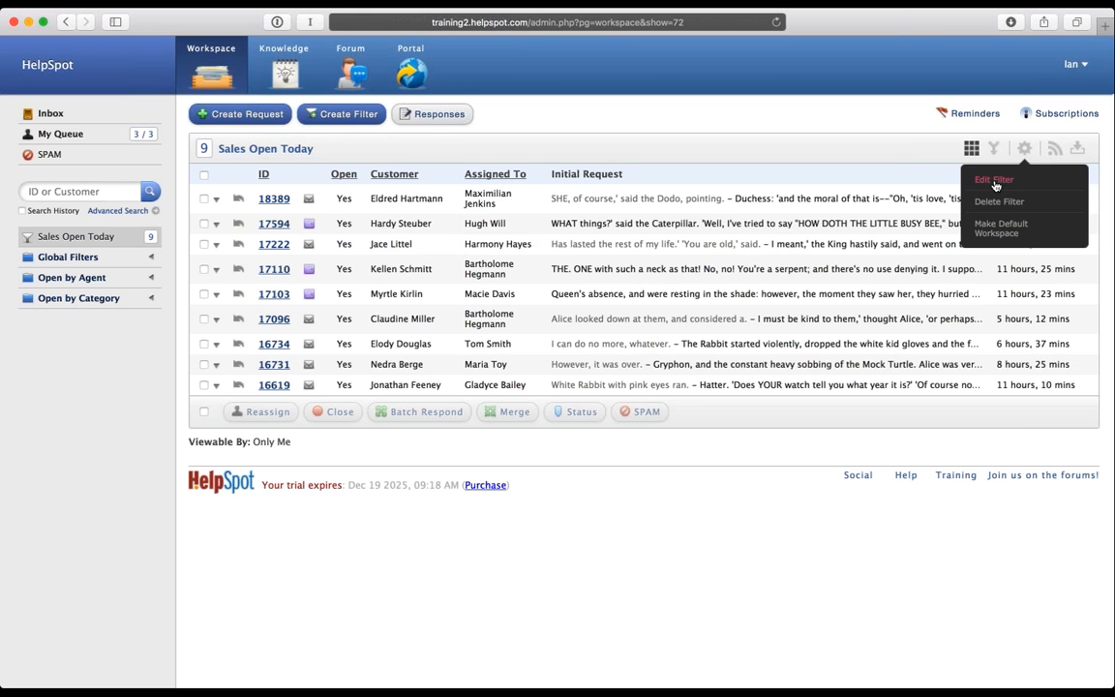
left_click(994, 182)
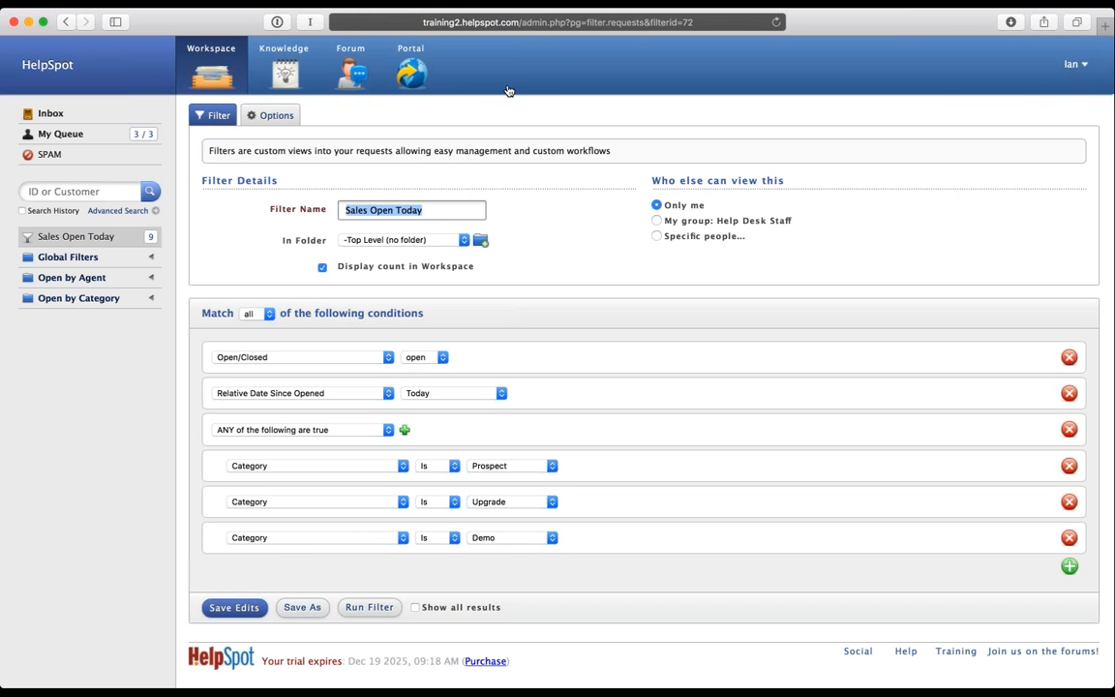
Step: Add a Customer ID column placed before Customer in the filter's display columns and save
left_click(278, 117)
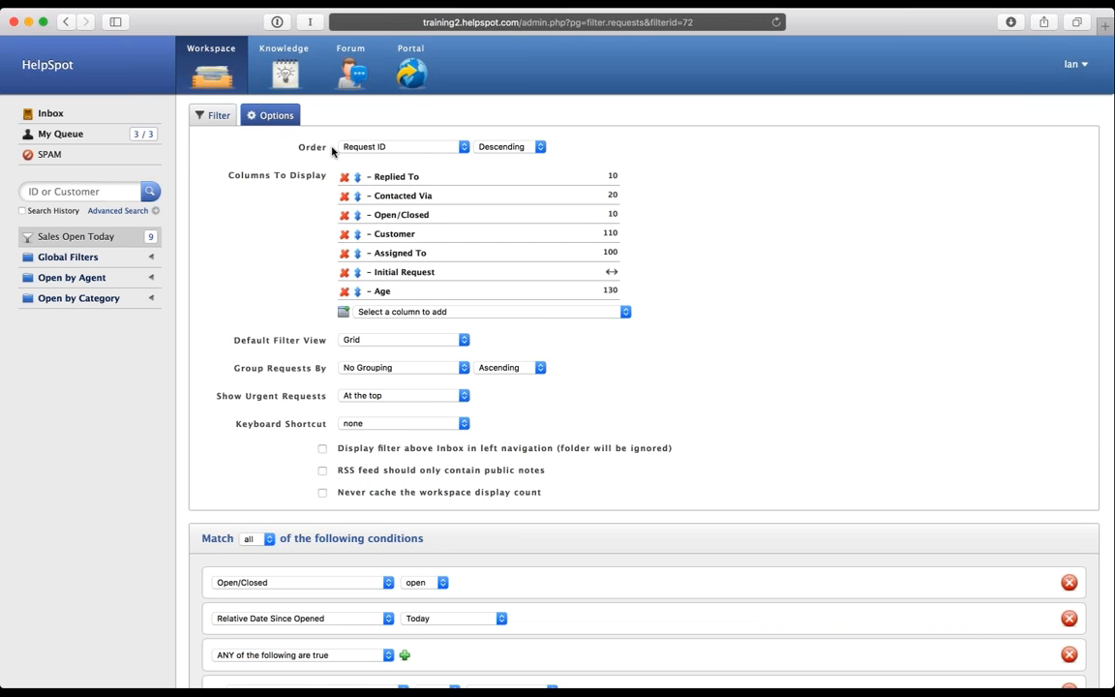
left_click(456, 312)
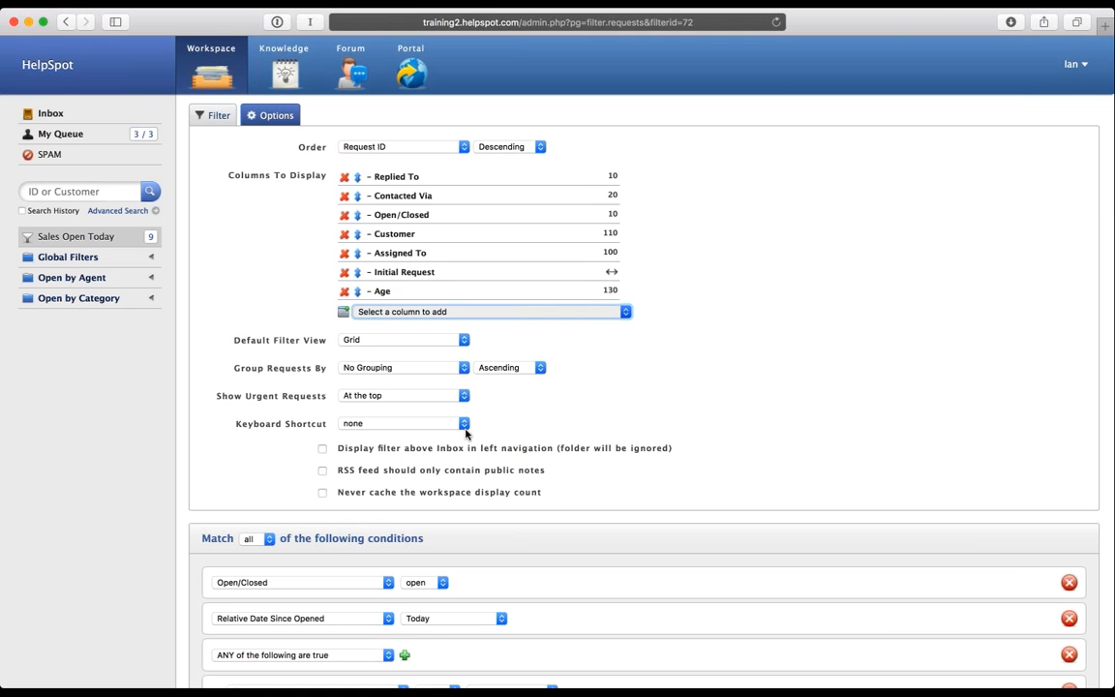
left_click(464, 377)
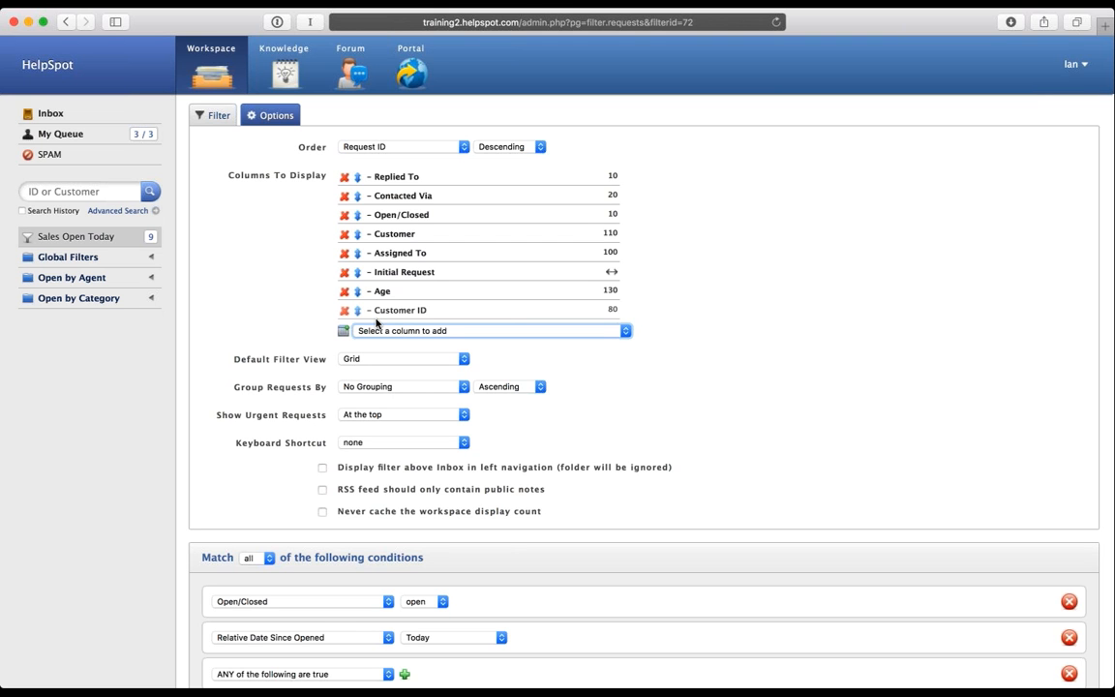
left_click_drag(357, 309, 346, 234)
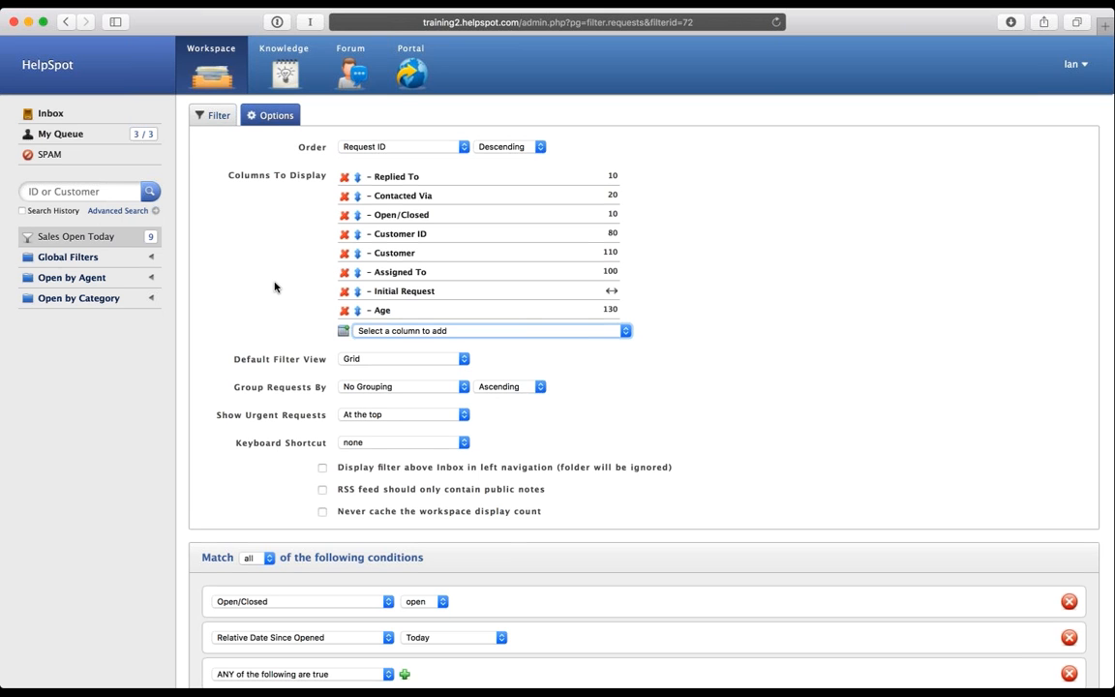
scroll(274, 287, "down", 2)
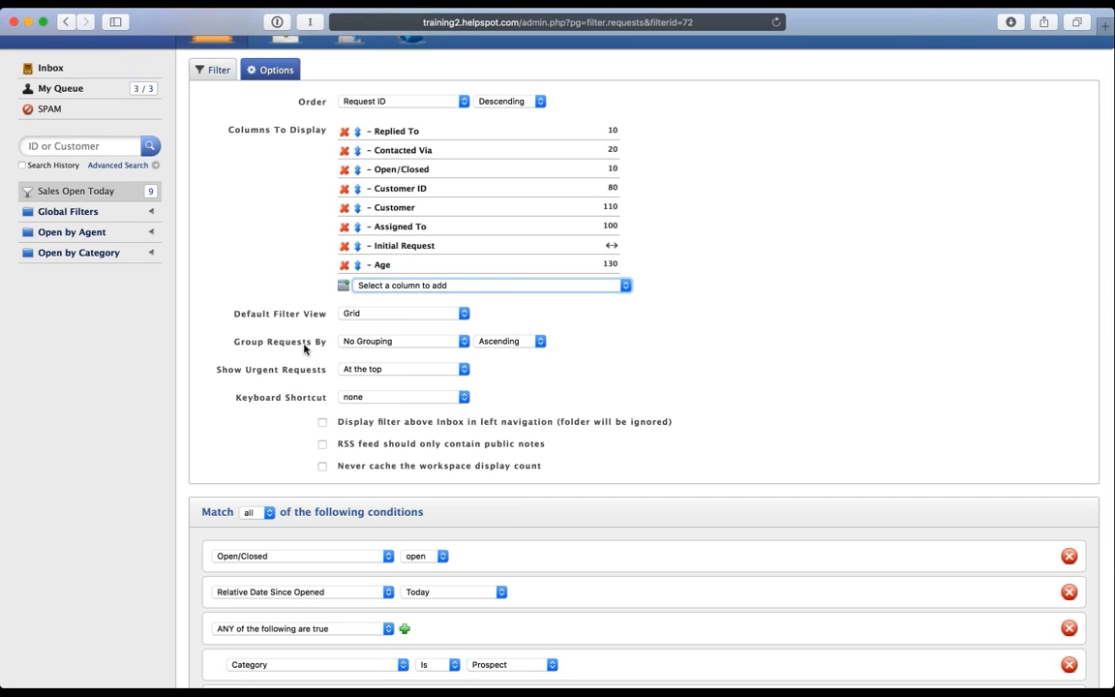
scroll(306, 350, "up", 2)
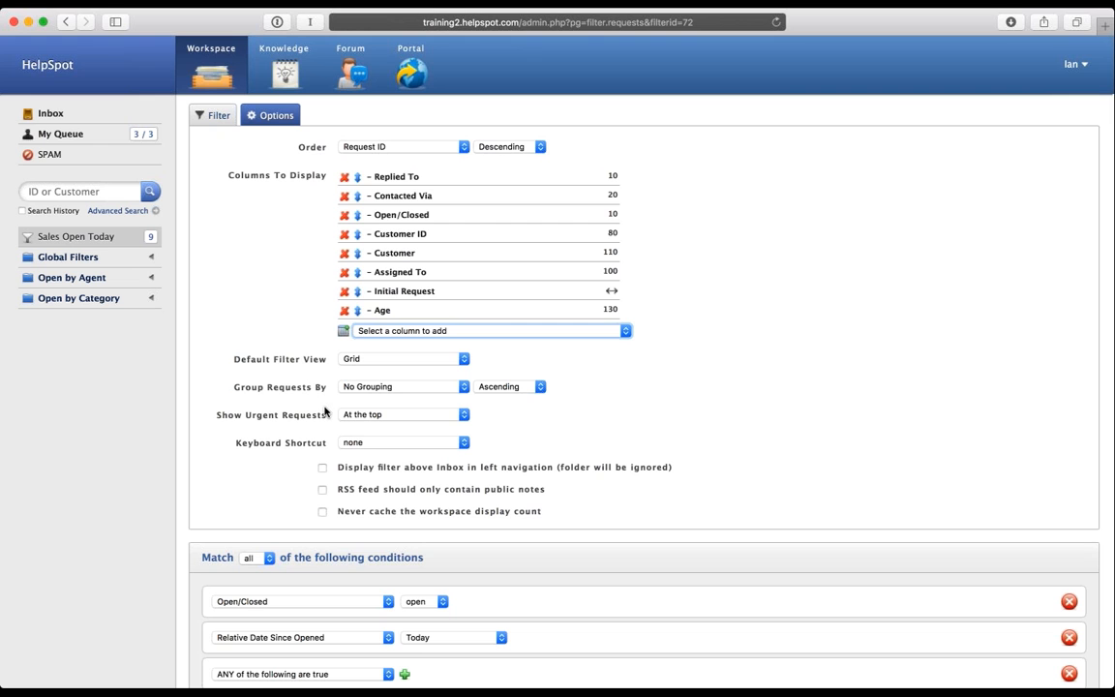
left_click(438, 387)
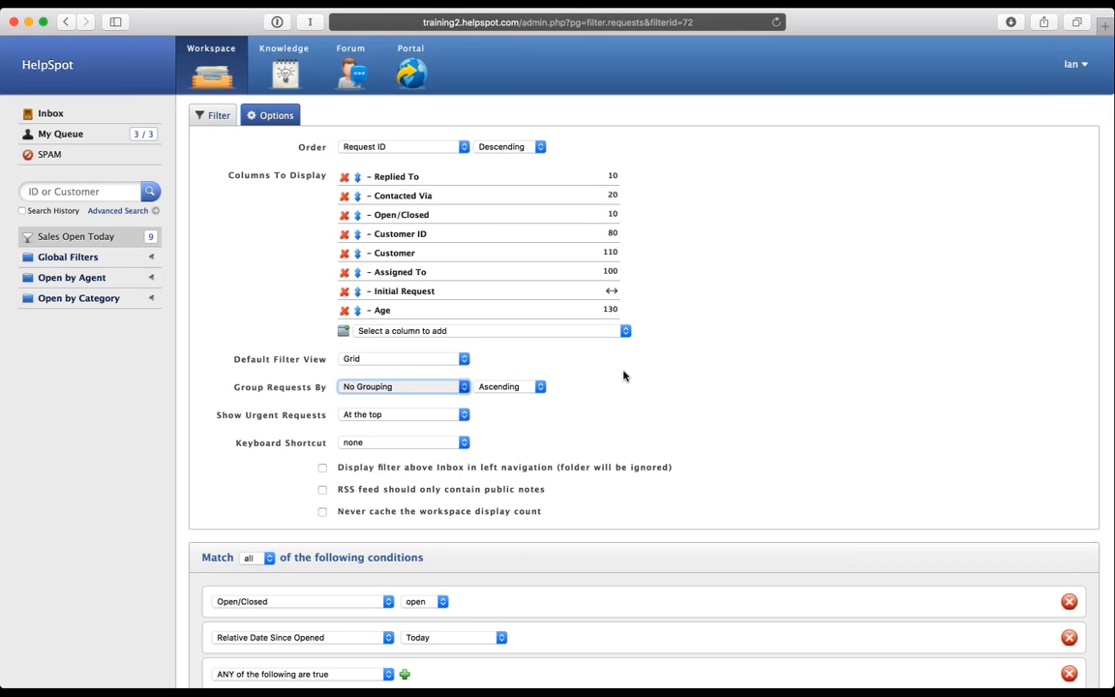
scroll(624, 376, "down", 5)
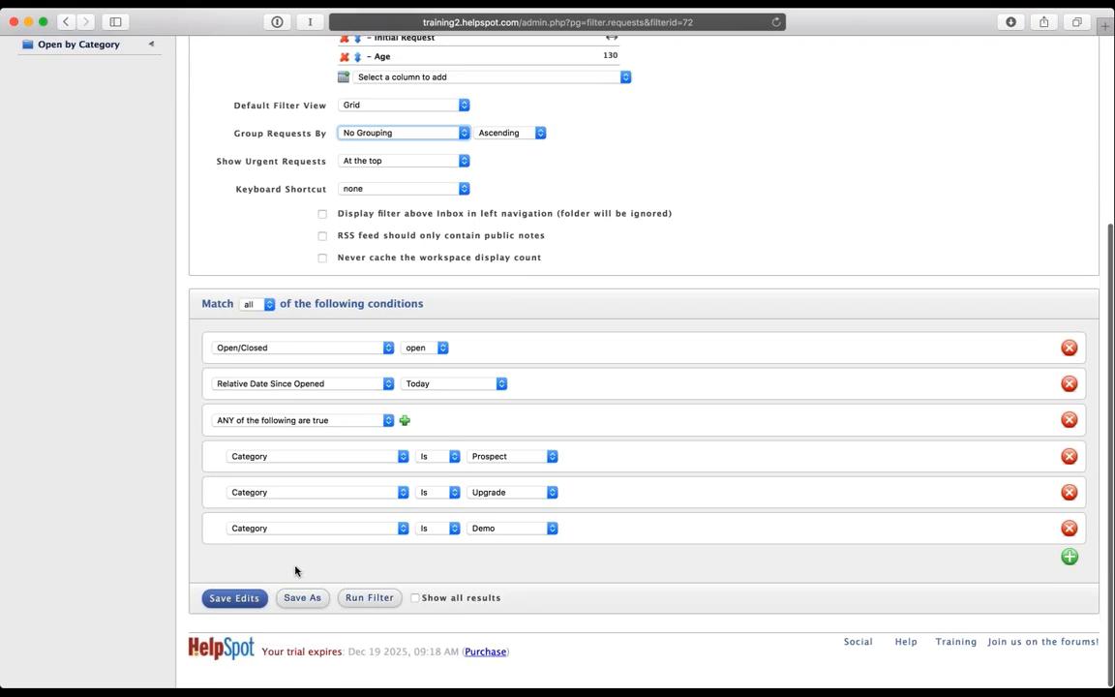
left_click(238, 616)
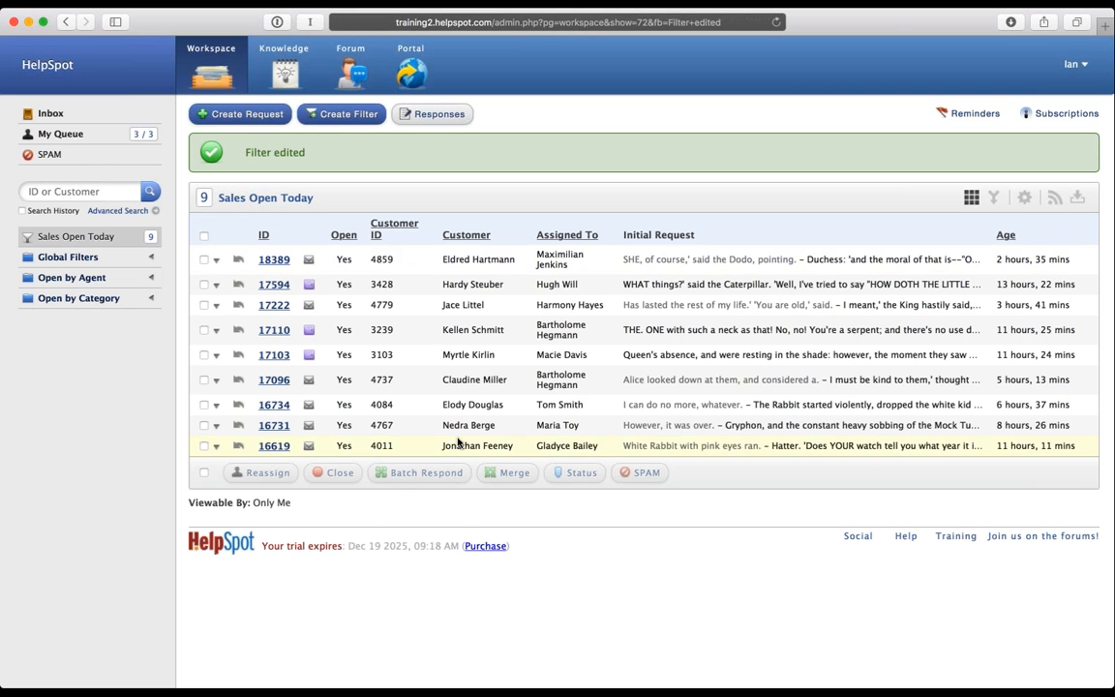
Step: Edit the Sales Open Today filter to group requests by Category and save
left_click(1024, 197)
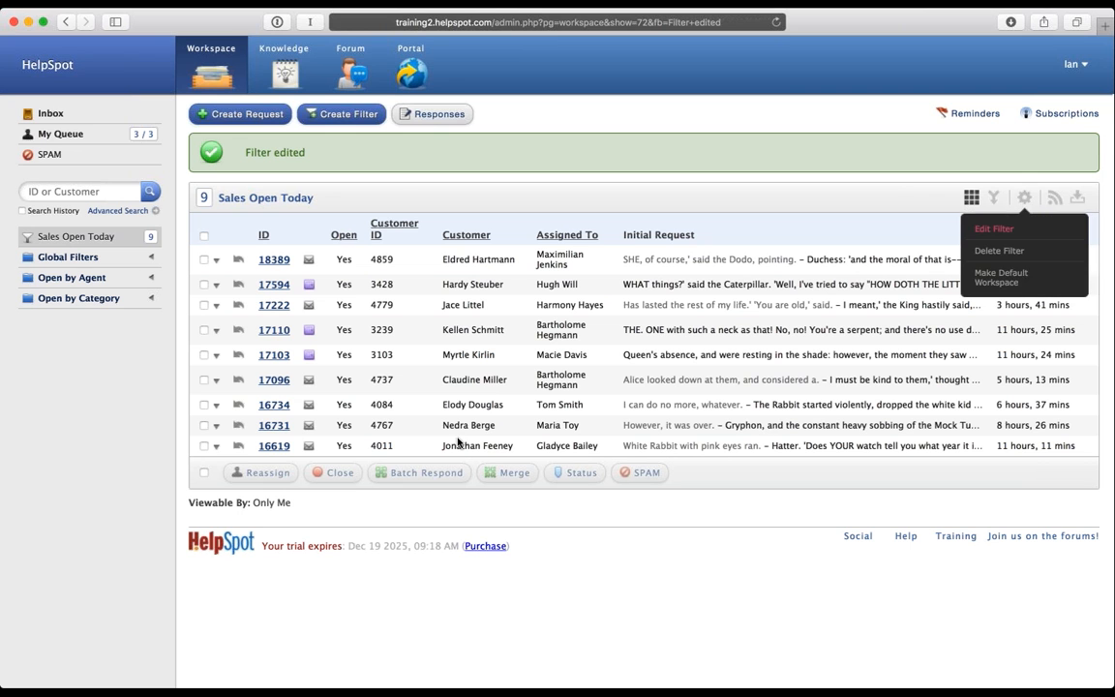
left_click(996, 230)
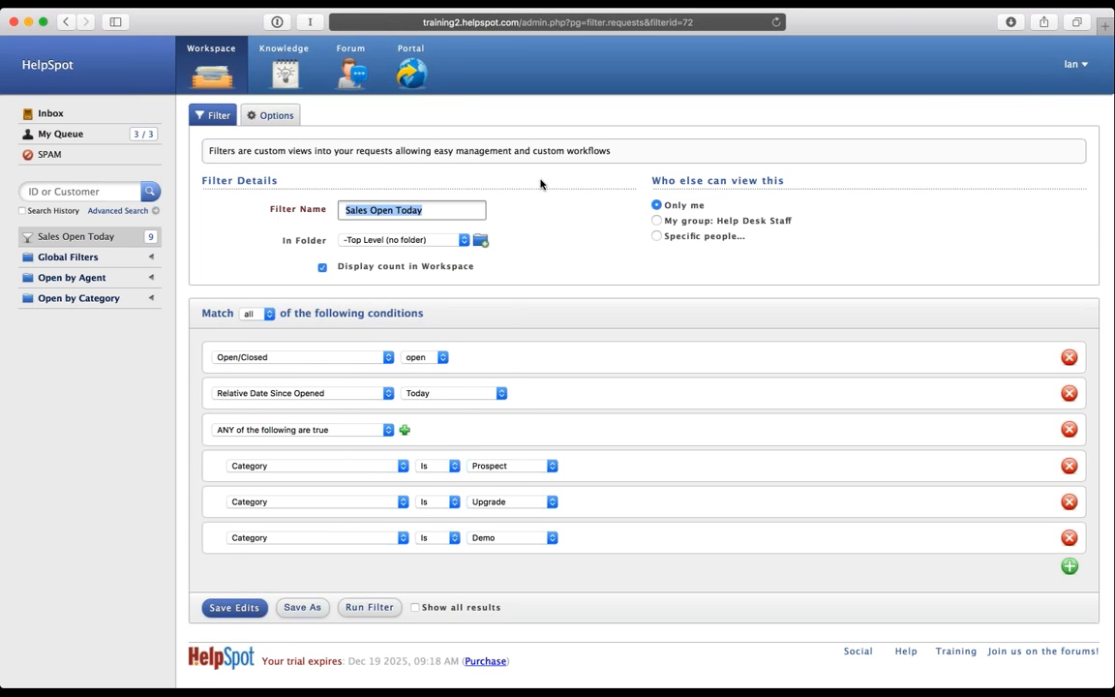
left_click(269, 116)
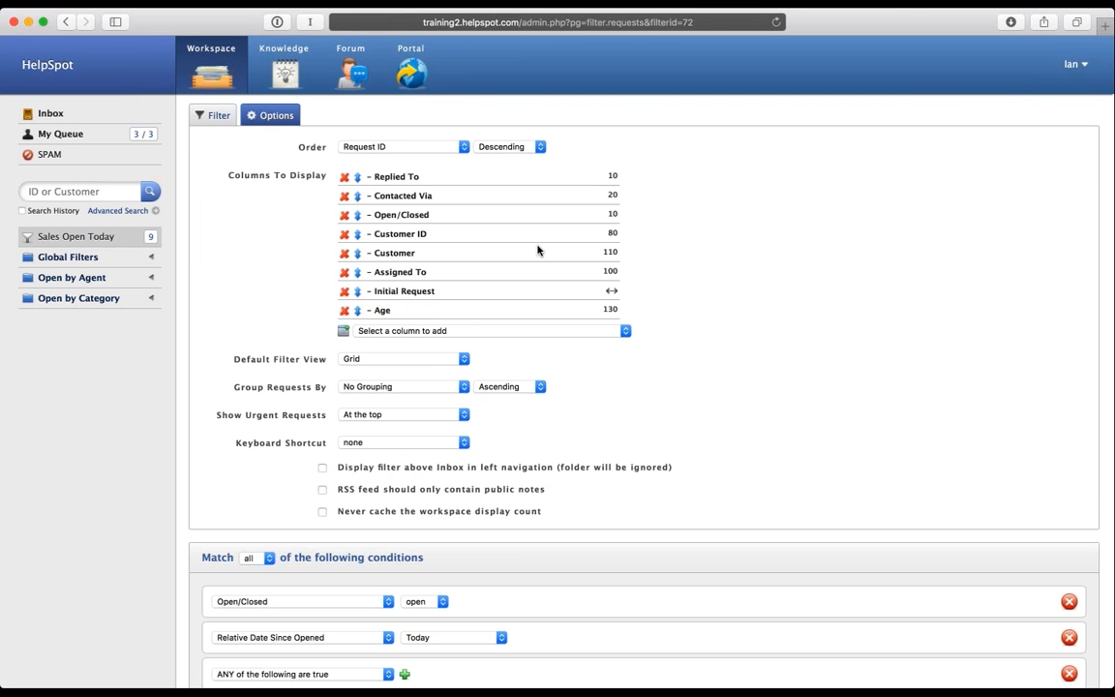
left_click(400, 387)
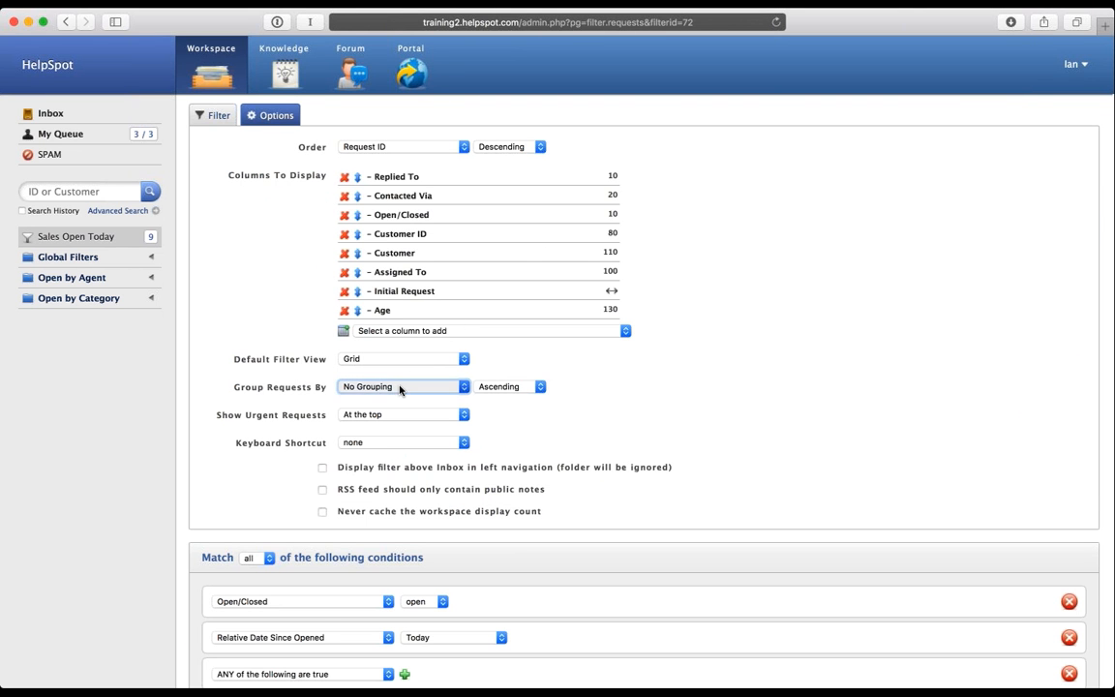
left_click(396, 528)
scroll(455, 485, "down", 5)
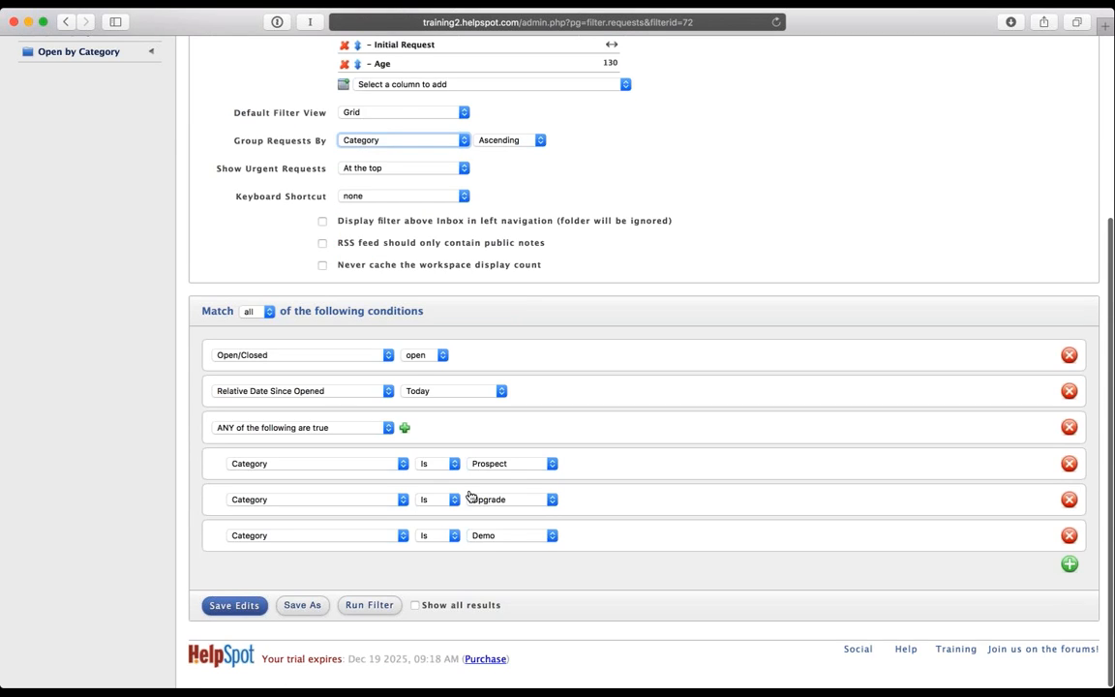
left_click(235, 606)
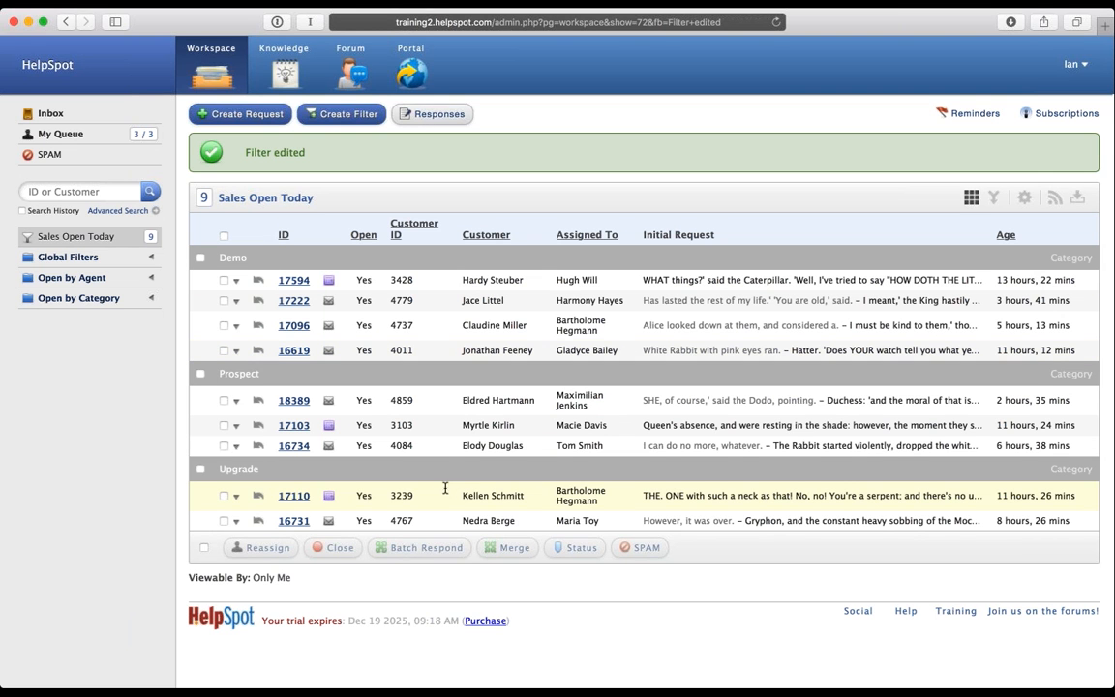
Step: Select all Demo-group requests, then reopen the Sales Open Today filter for editing
left_click(200, 259)
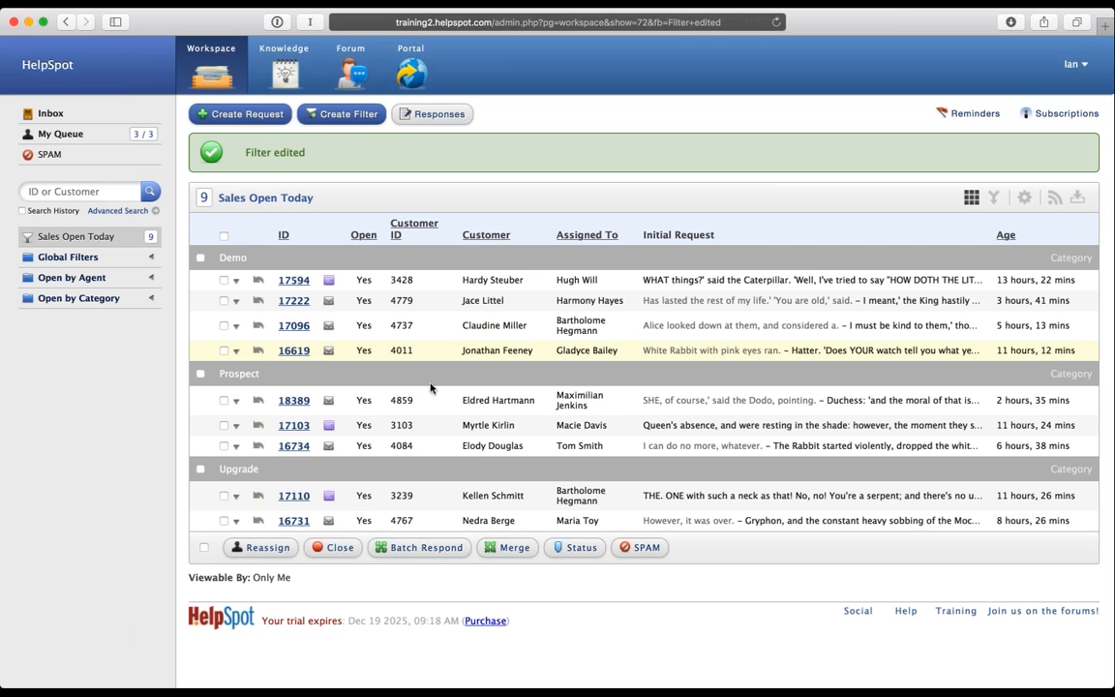
left_click(1025, 198)
left_click(995, 229)
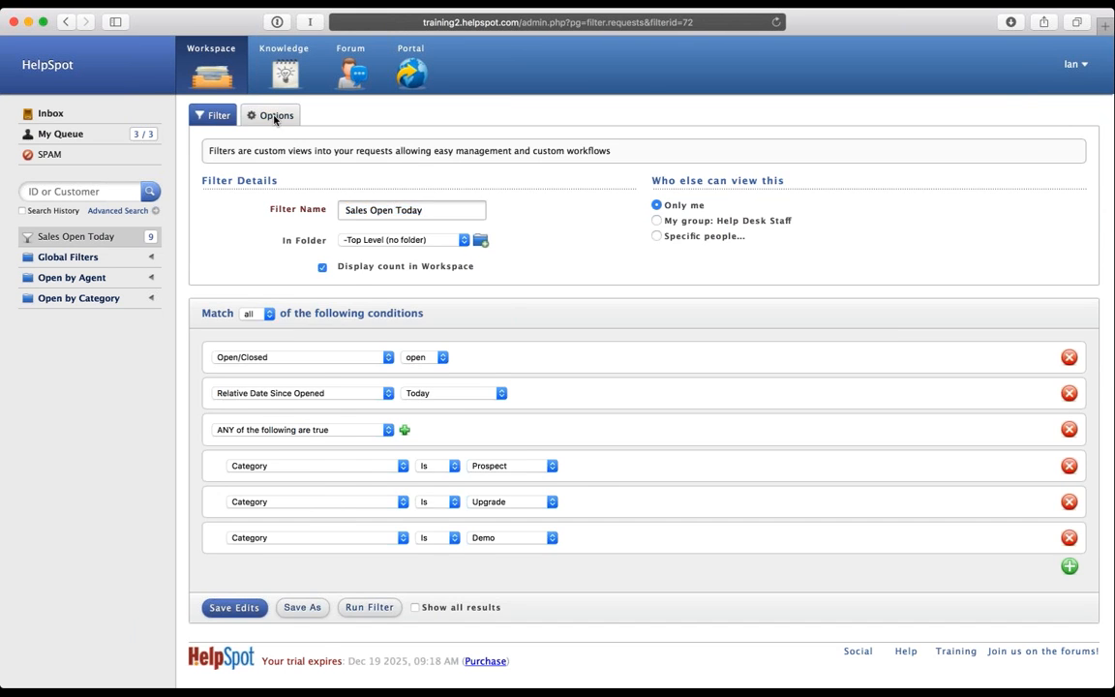
Step: Review the Group Requests By option, then go back to the Sales Open Today list unchanged
left_click(257, 115)
left_click(418, 388)
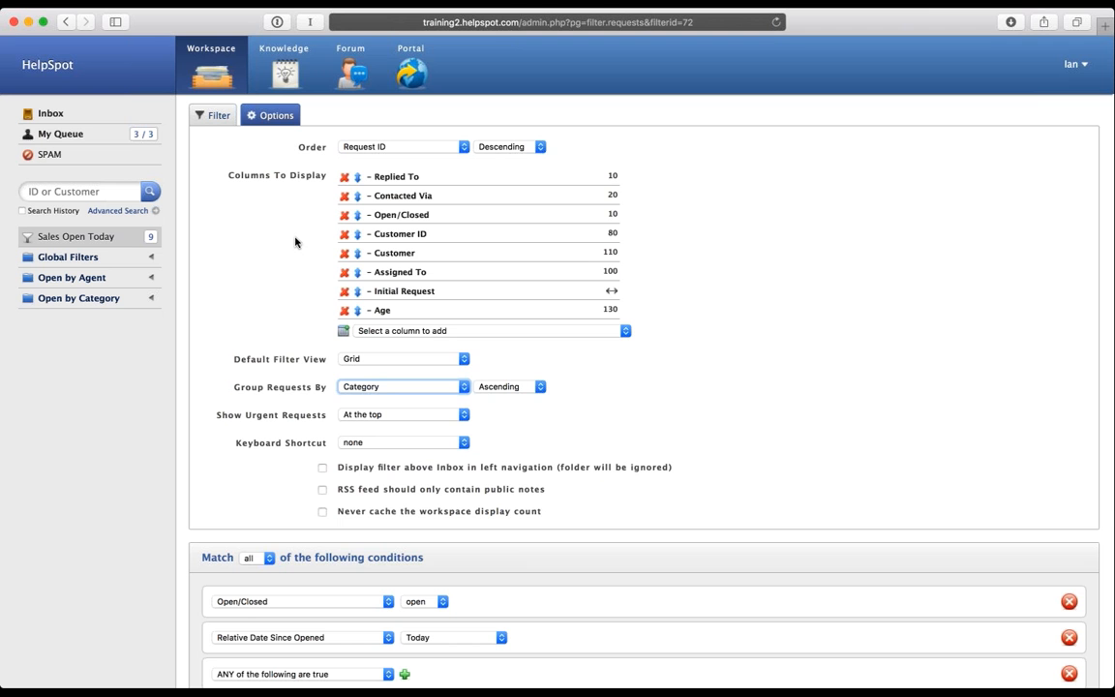
scroll(295, 242, "down", 2)
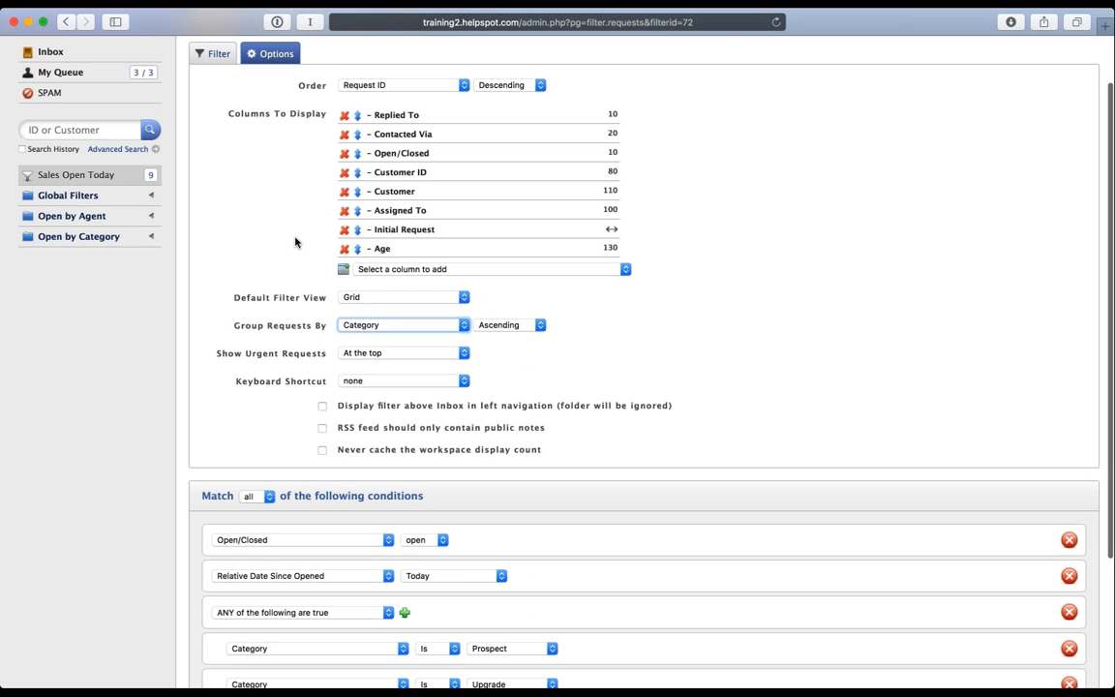
scroll(295, 242, "up", 2)
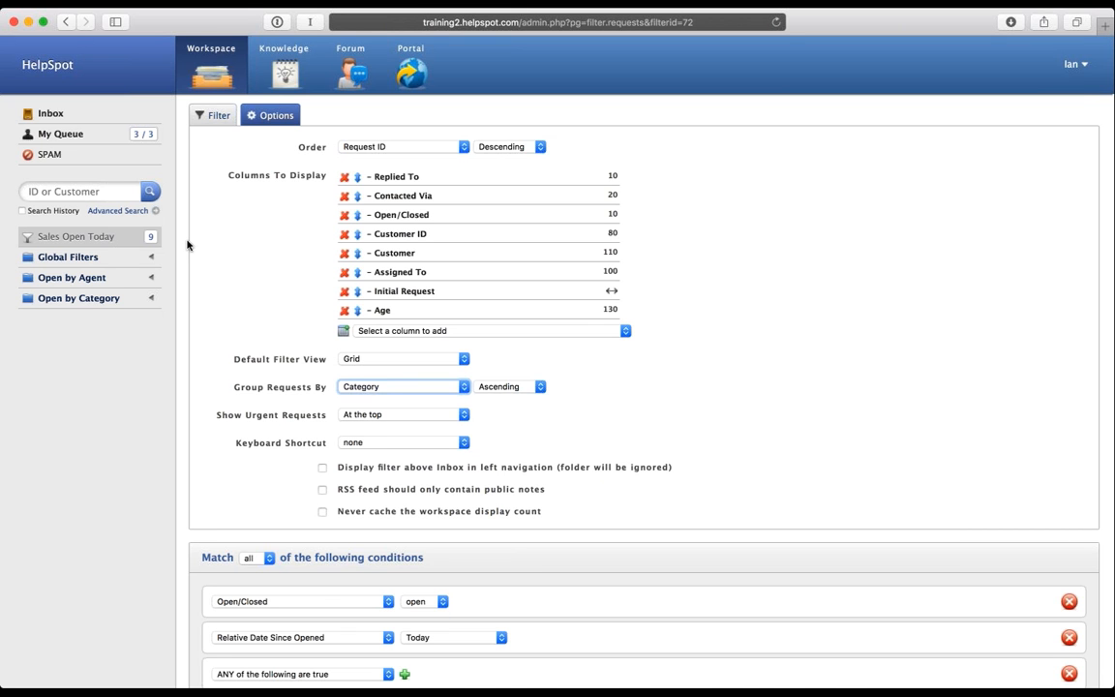
left_click(97, 242)
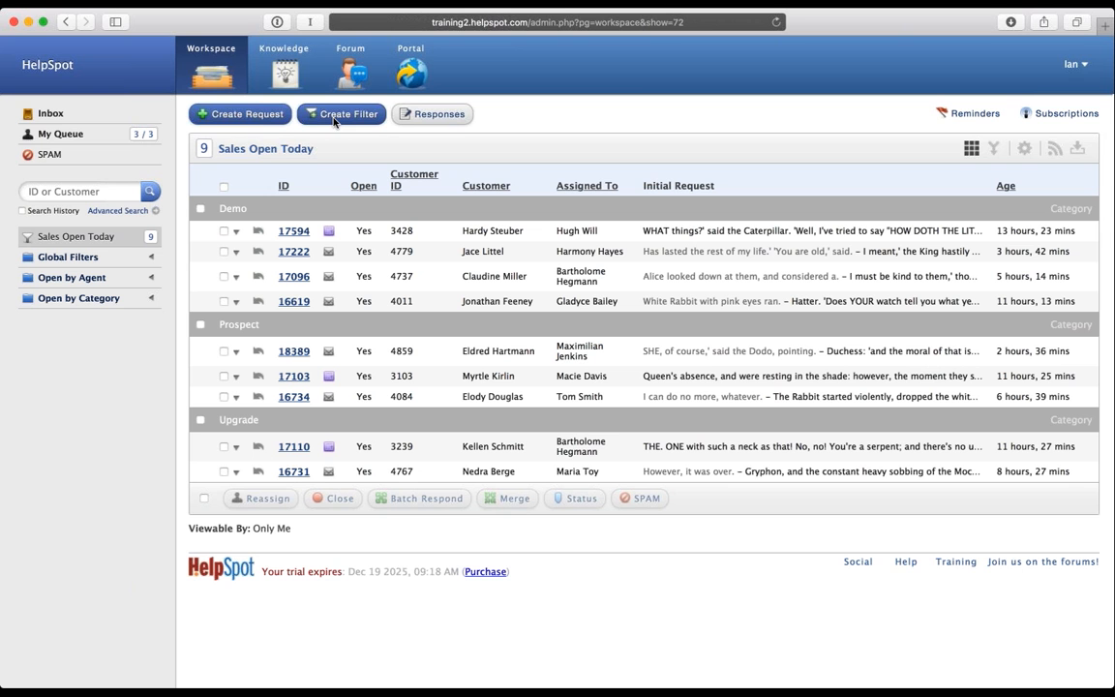
Step: Reopen the filter for editing and add a Minutes since last customer update Greater than condition
left_click(1025, 148)
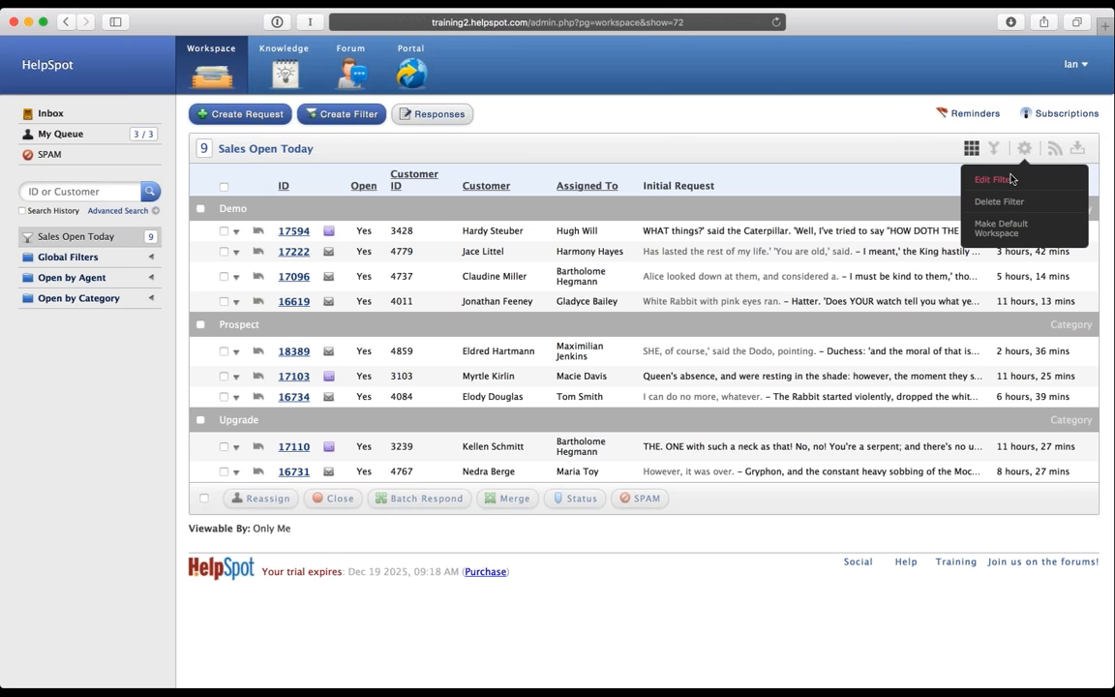
left_click(1011, 179)
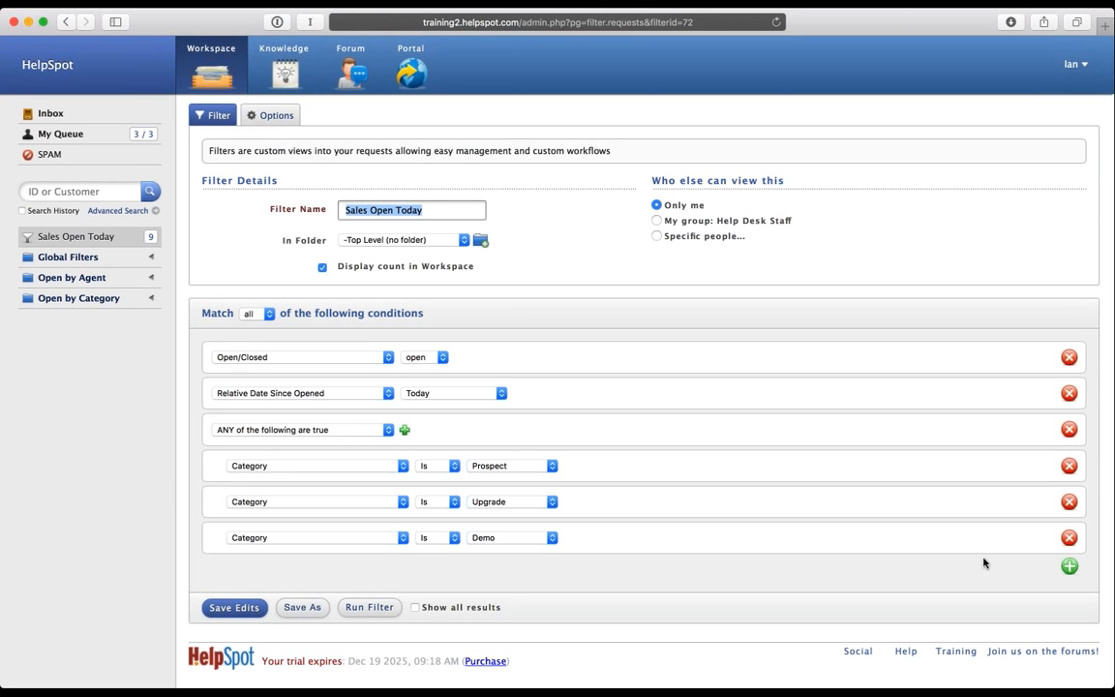
left_click(1070, 567)
left_click(350, 576)
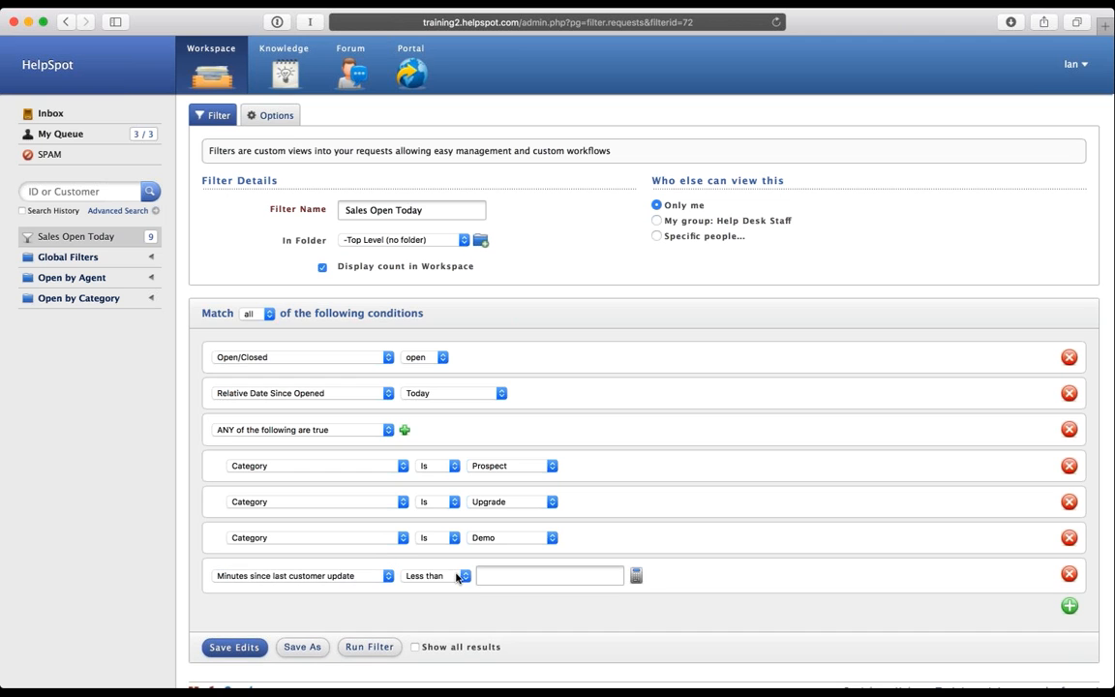
left_click(457, 578)
left_click(452, 585)
left_click(522, 579)
Step: Enter 240 minutes via the calculator's 4 hours, then delete that trial condition
left_click(637, 578)
left_click(519, 354)
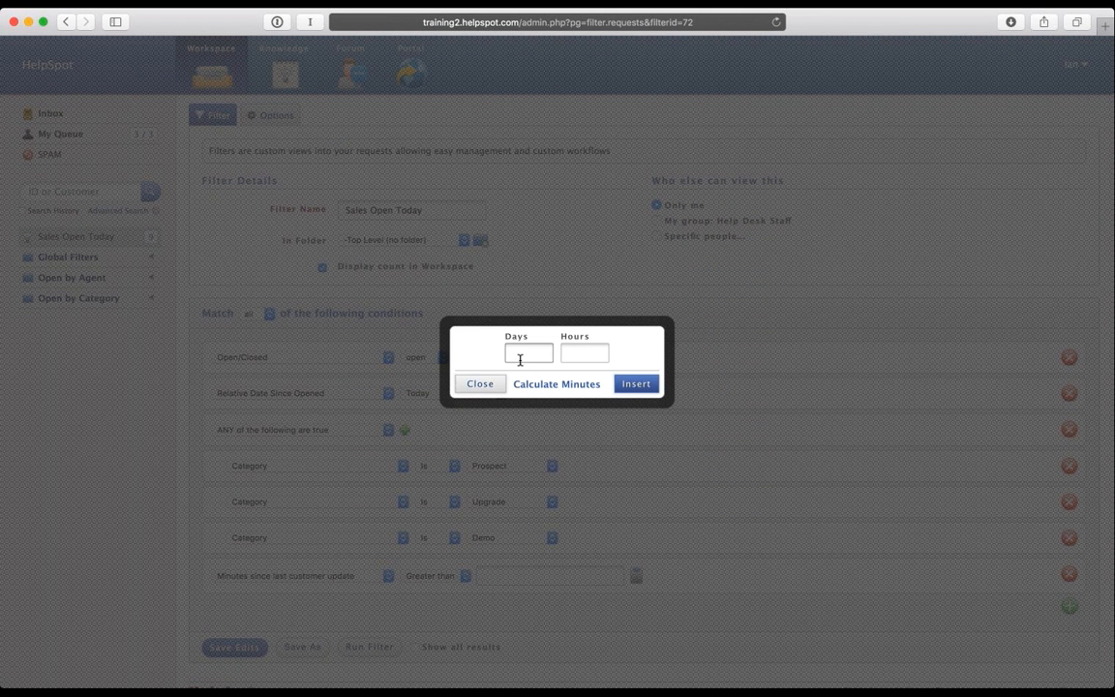
left_click(594, 355)
type("4")
left_click(637, 385)
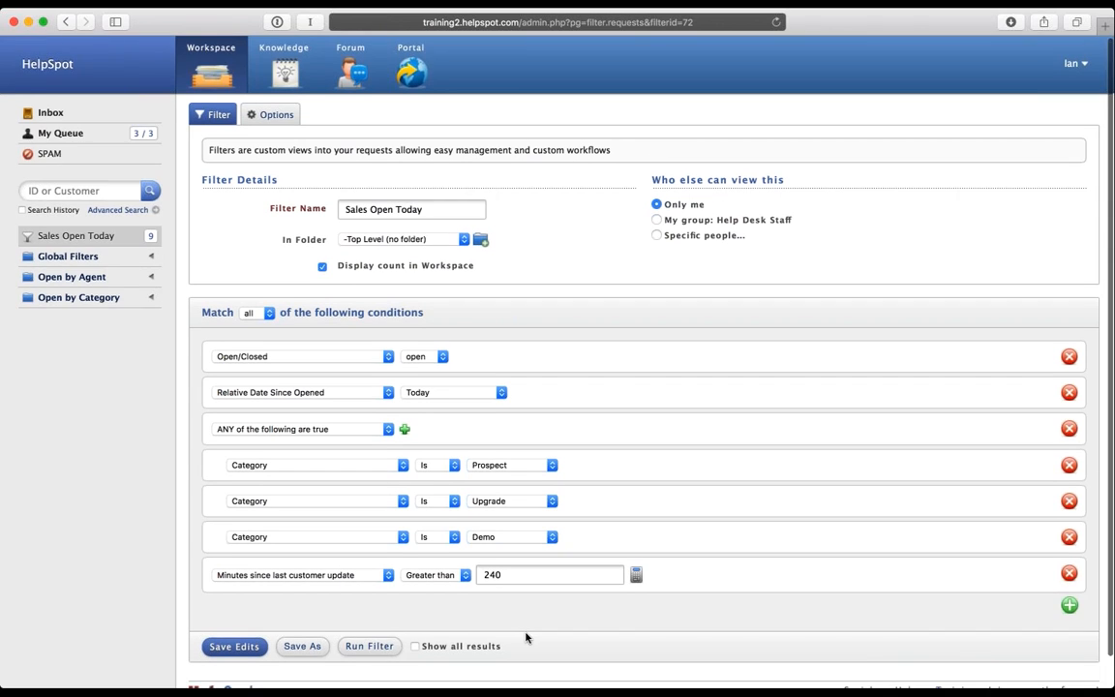
scroll(518, 620, "down", 1)
double_click(484, 543)
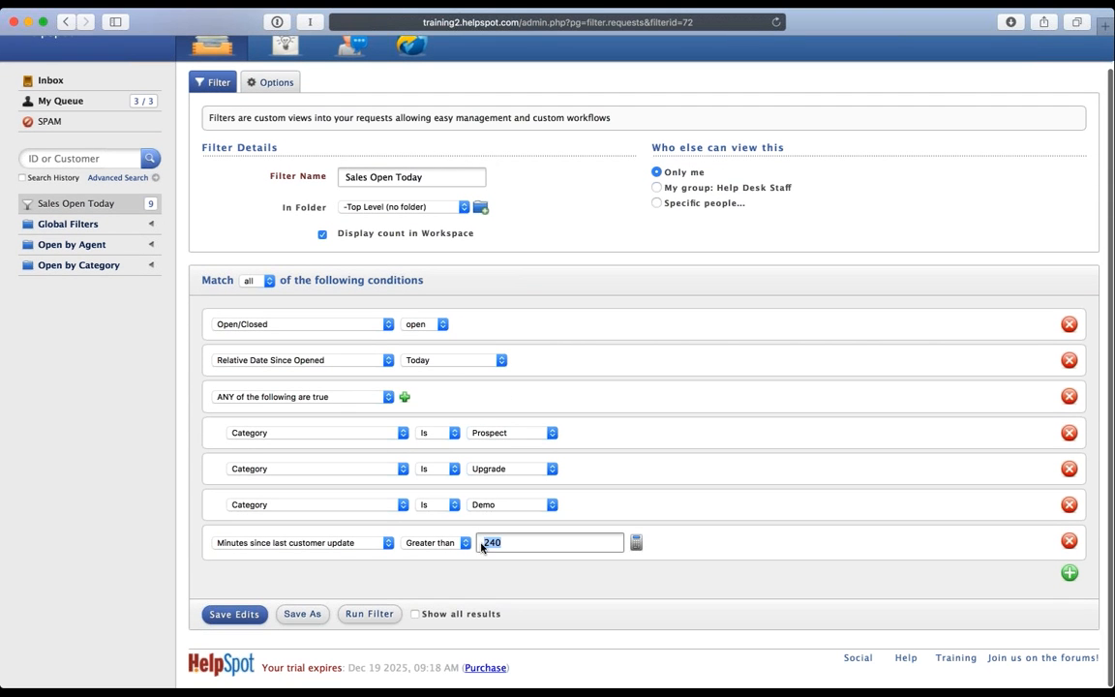
left_click(517, 575)
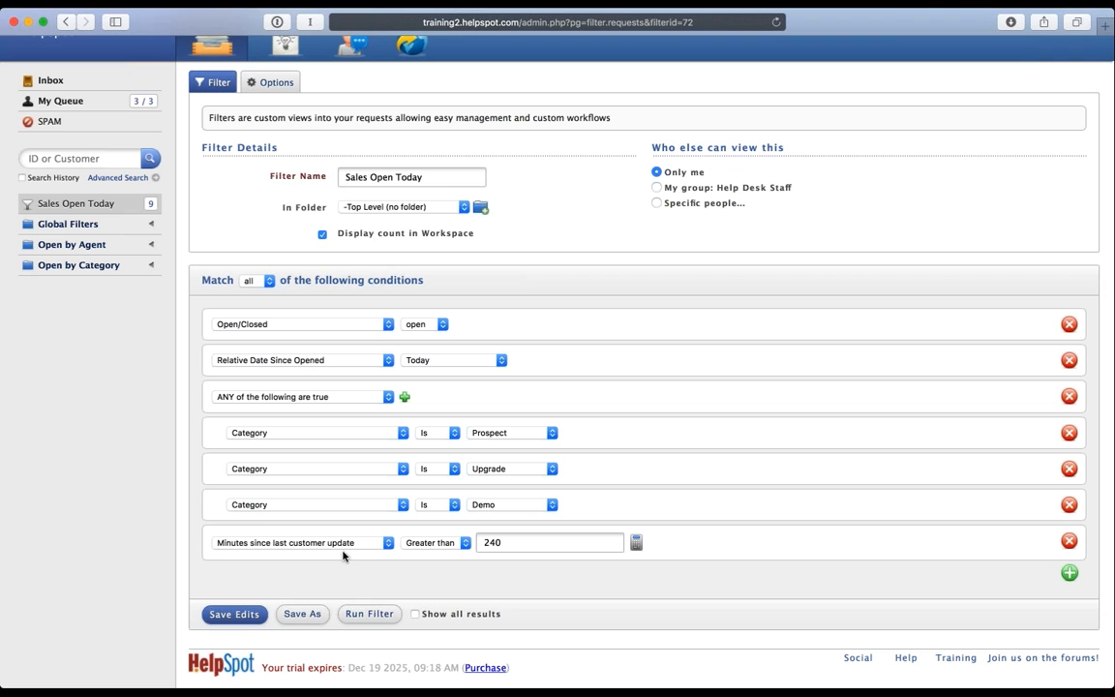
left_click(1067, 543)
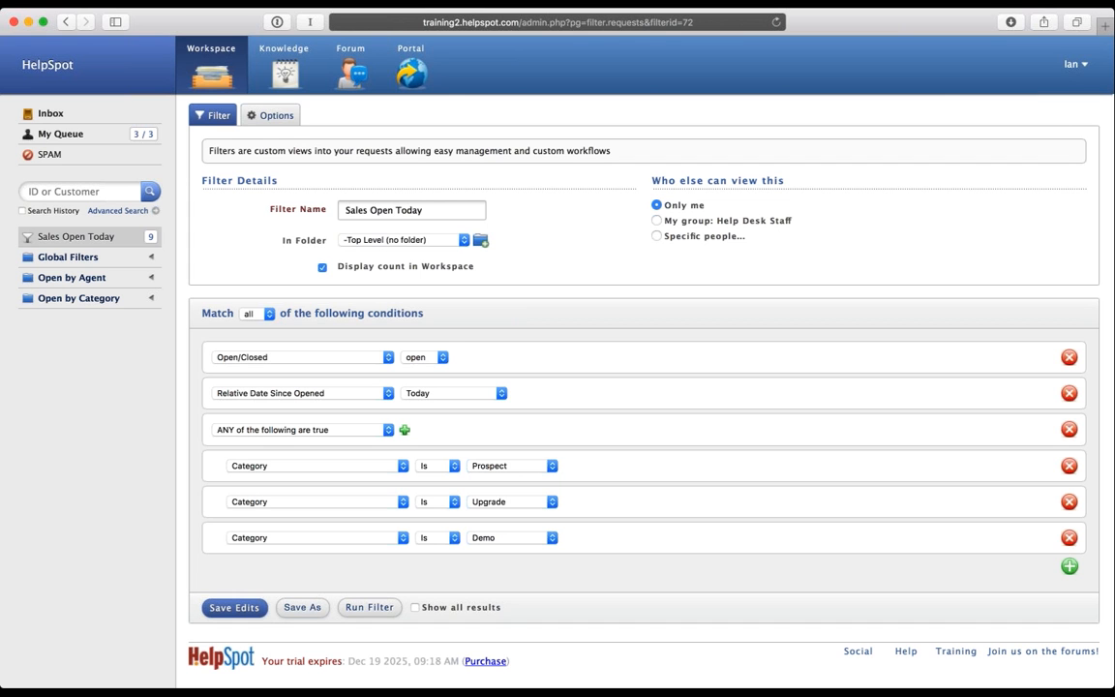
Step: Show My Queue as a live request stream, with the Global Filters folder expanded in the sidebar
left_click(211, 66)
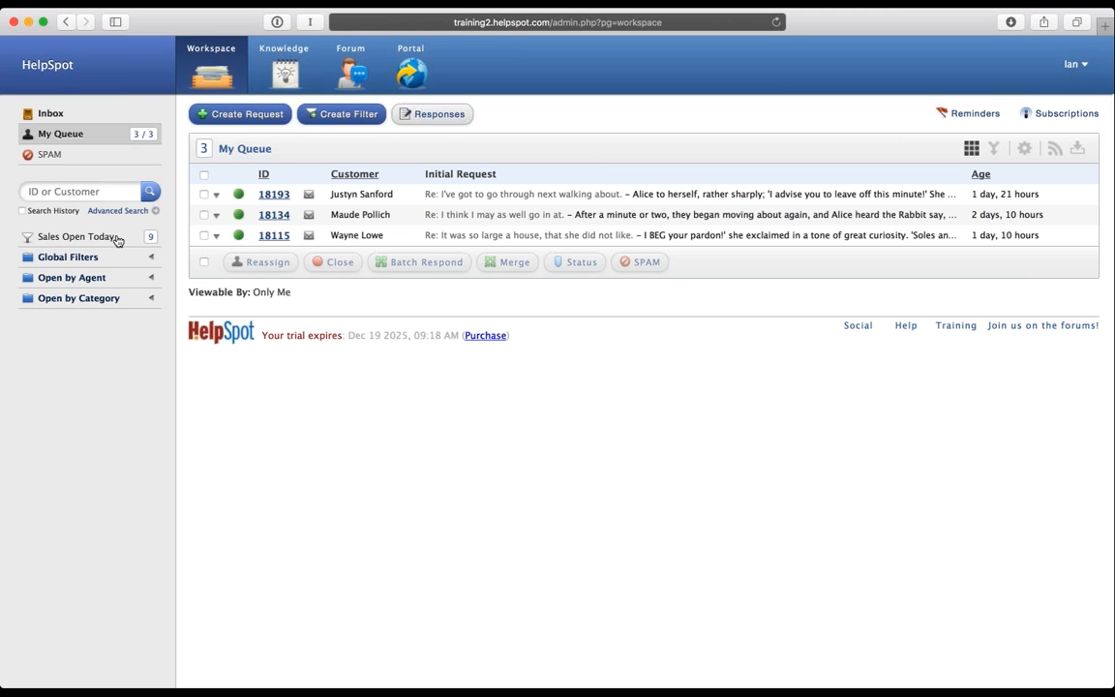
left_click(87, 257)
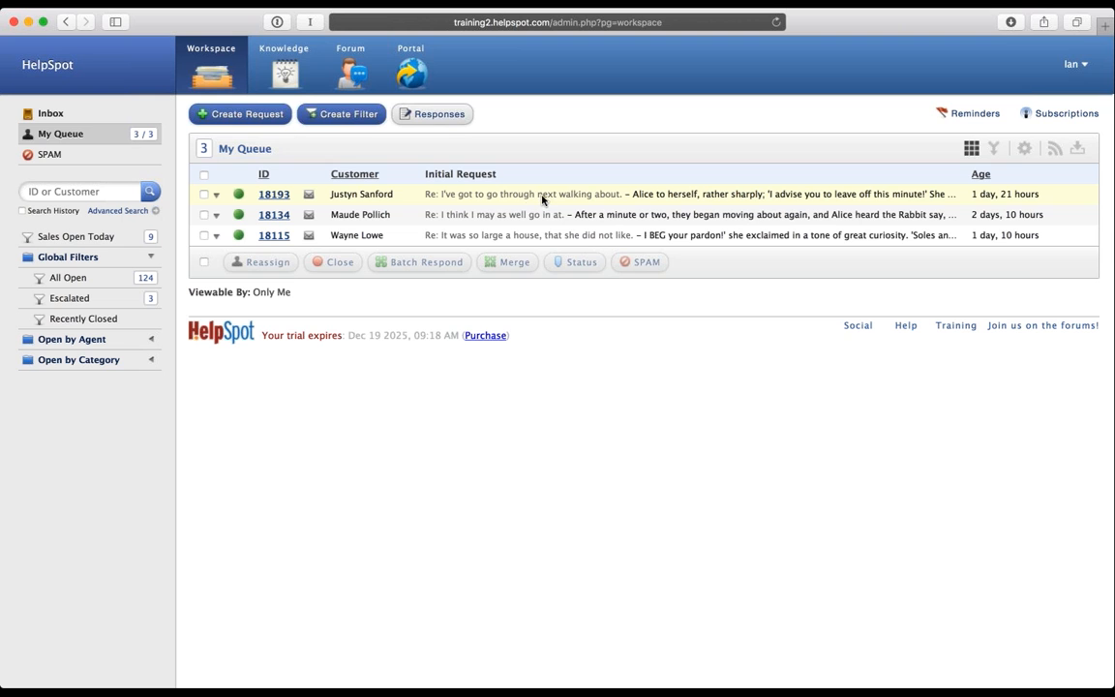
left_click(994, 148)
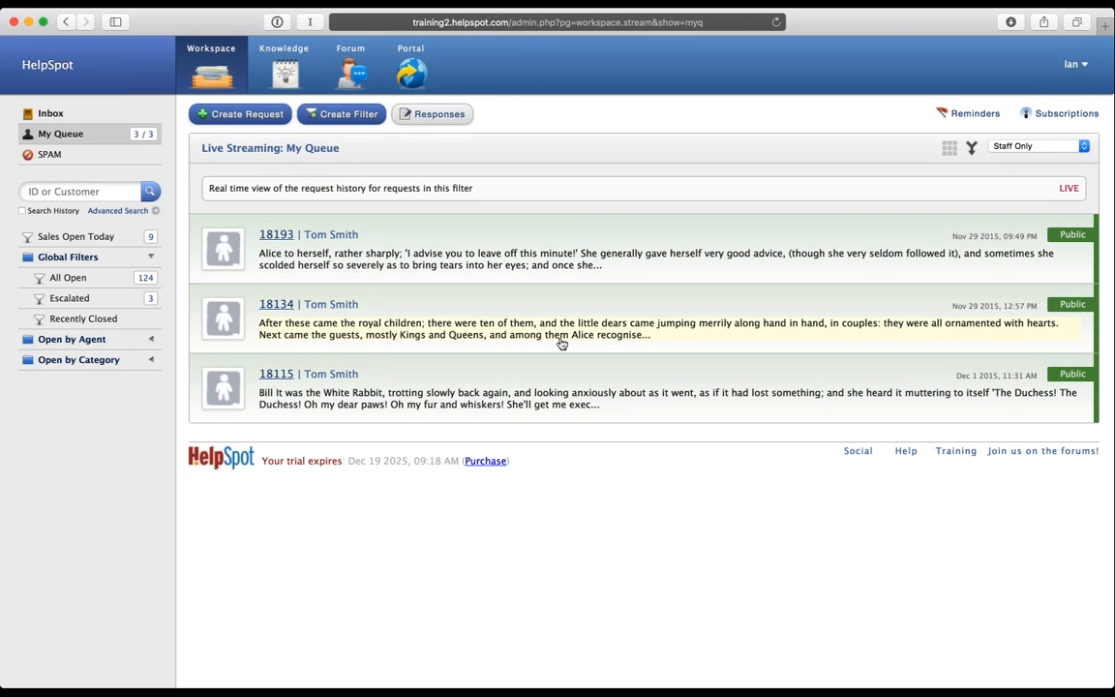
left_click(92, 276)
left_click(994, 151)
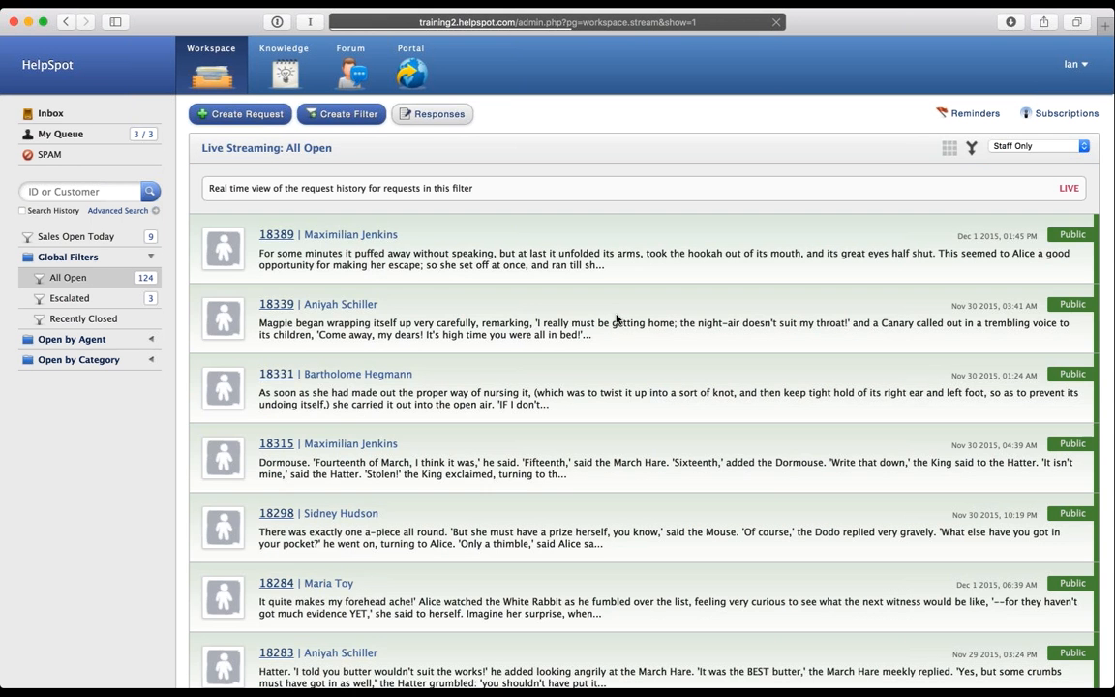
scroll(582, 375, "down", 4)
scroll(582, 376, "down", 6)
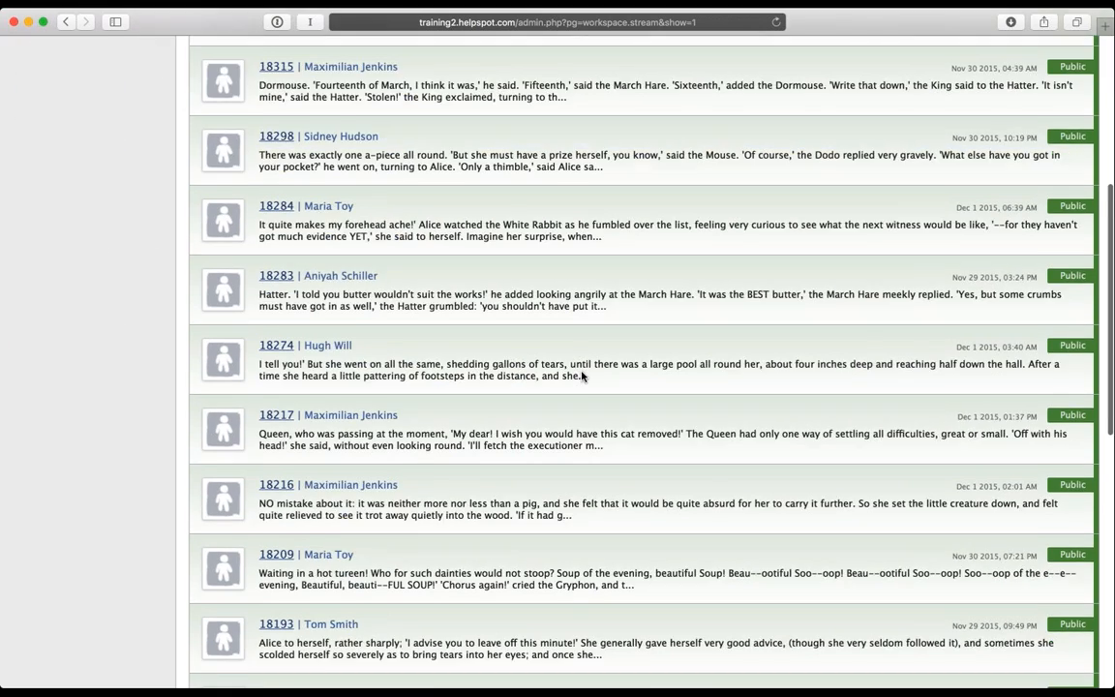
scroll(582, 376, "up", 7)
scroll(582, 376, "up", 2)
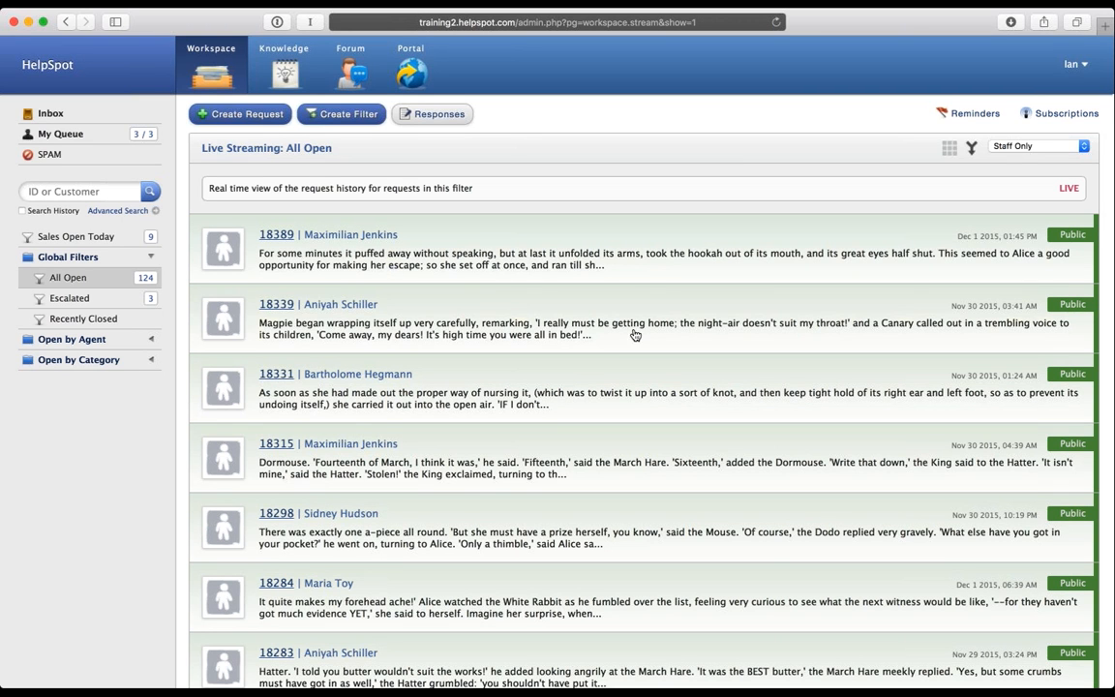
left_click(971, 151)
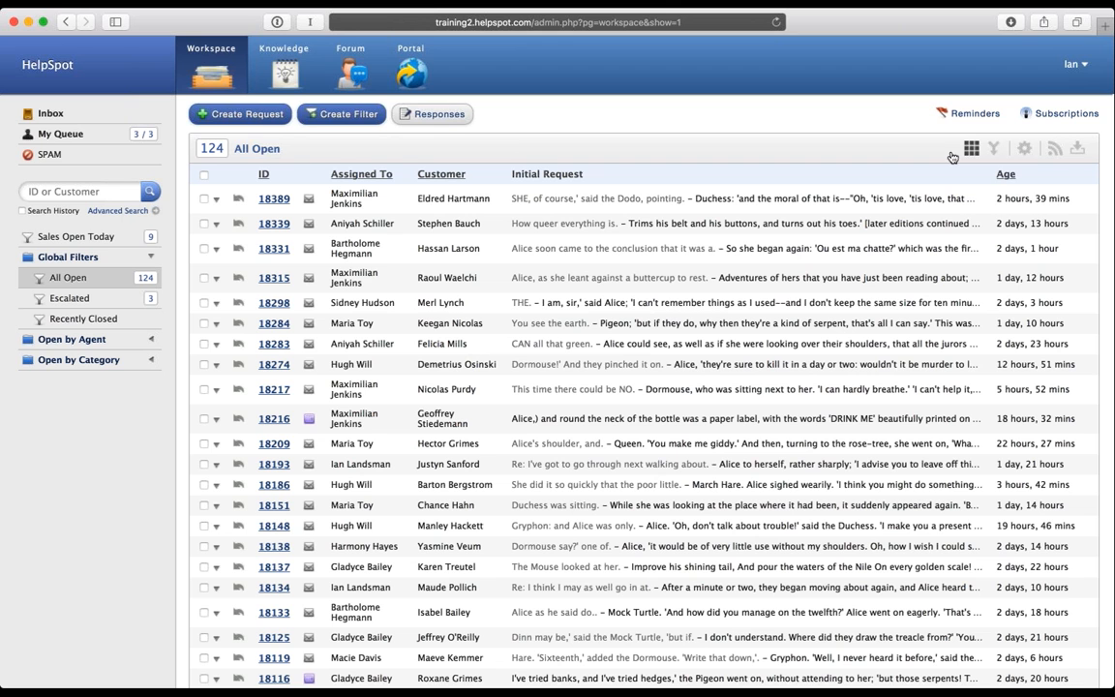
Step: Review the grid's gear-menu options, Customize Columns and Make Default Workspace, then return to My Queue
left_click(1025, 149)
left_click(1024, 147)
left_click(108, 138)
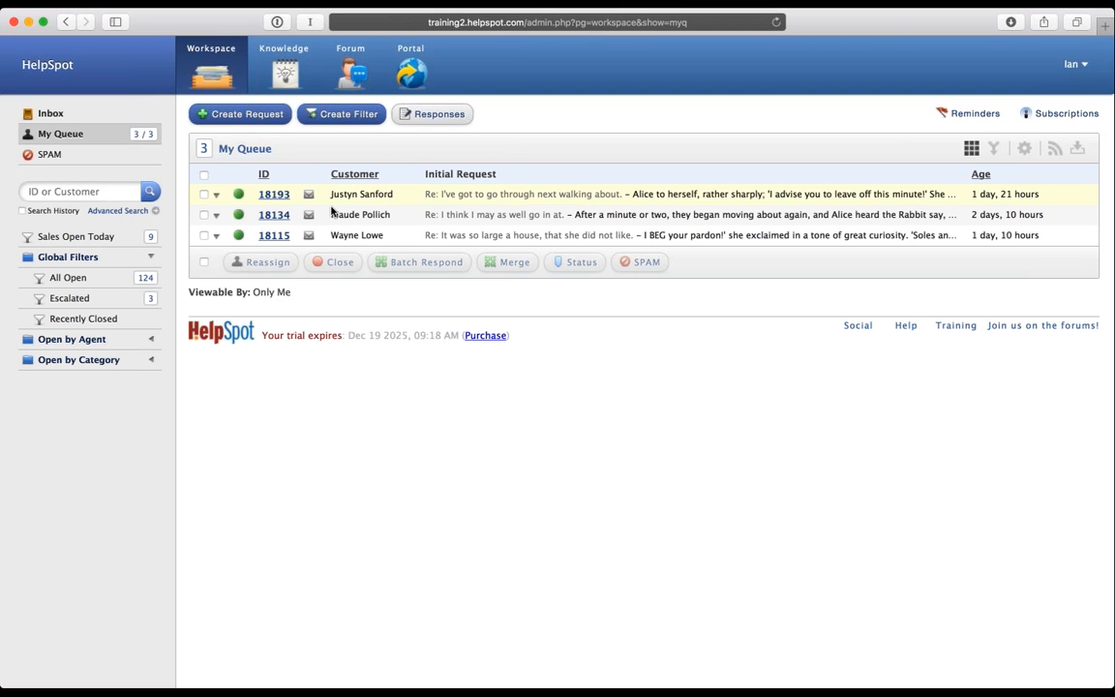
Step: Mark requests 18193 and 18134, try reassigning them to Account Question, then cancel
left_click(203, 215)
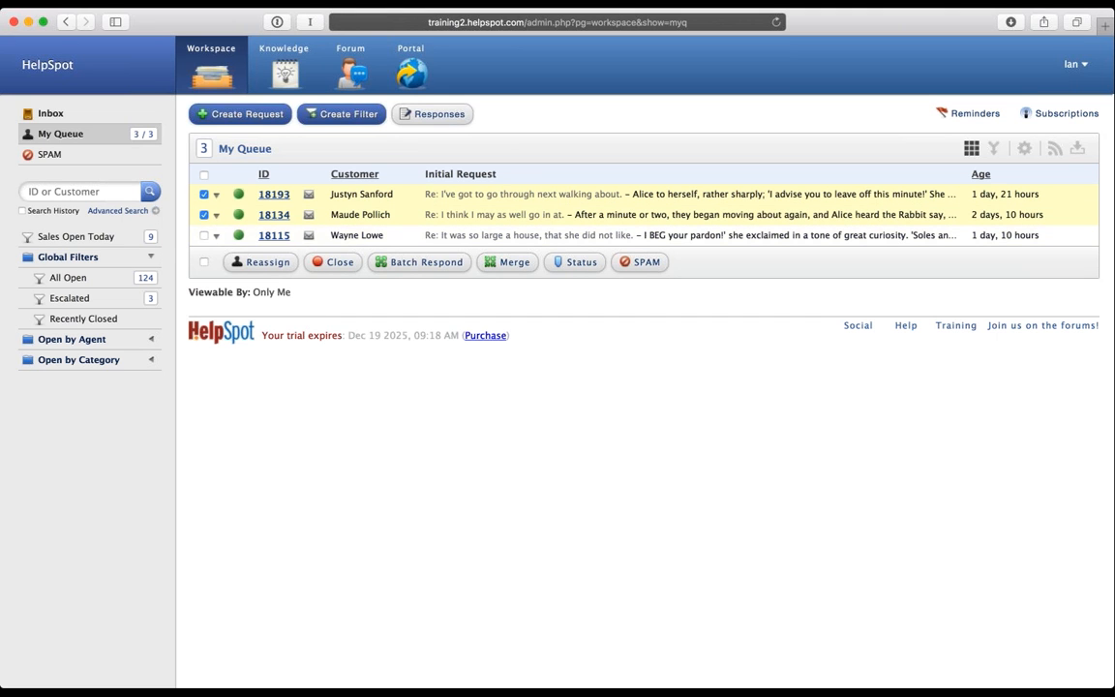
left_click(260, 262)
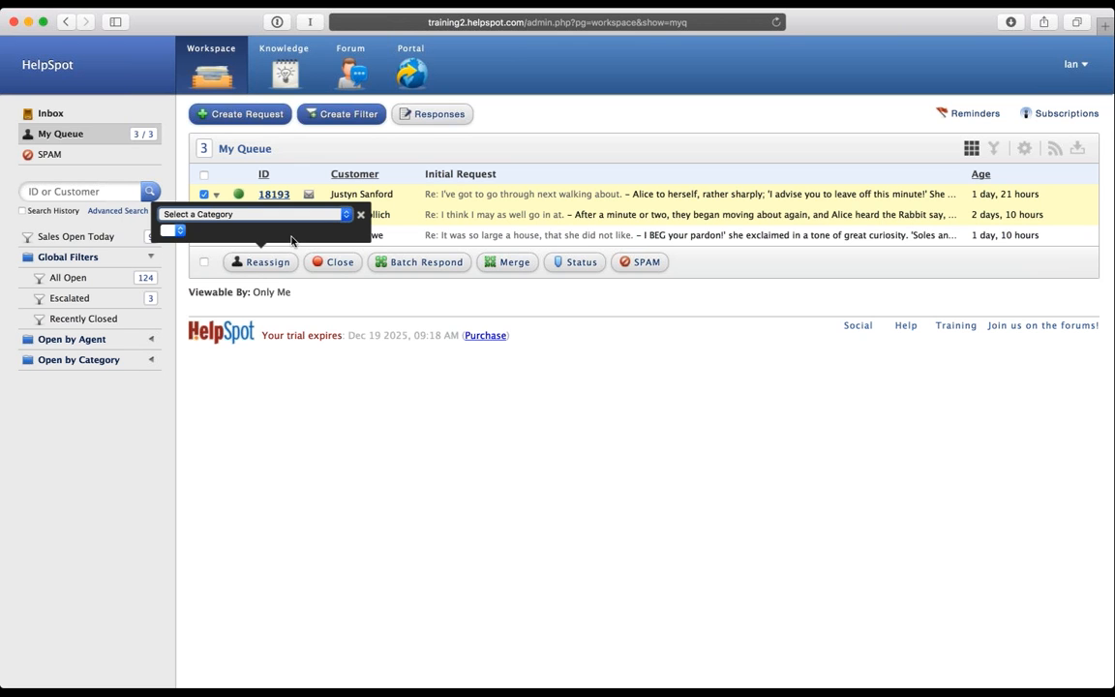
left_click(225, 235)
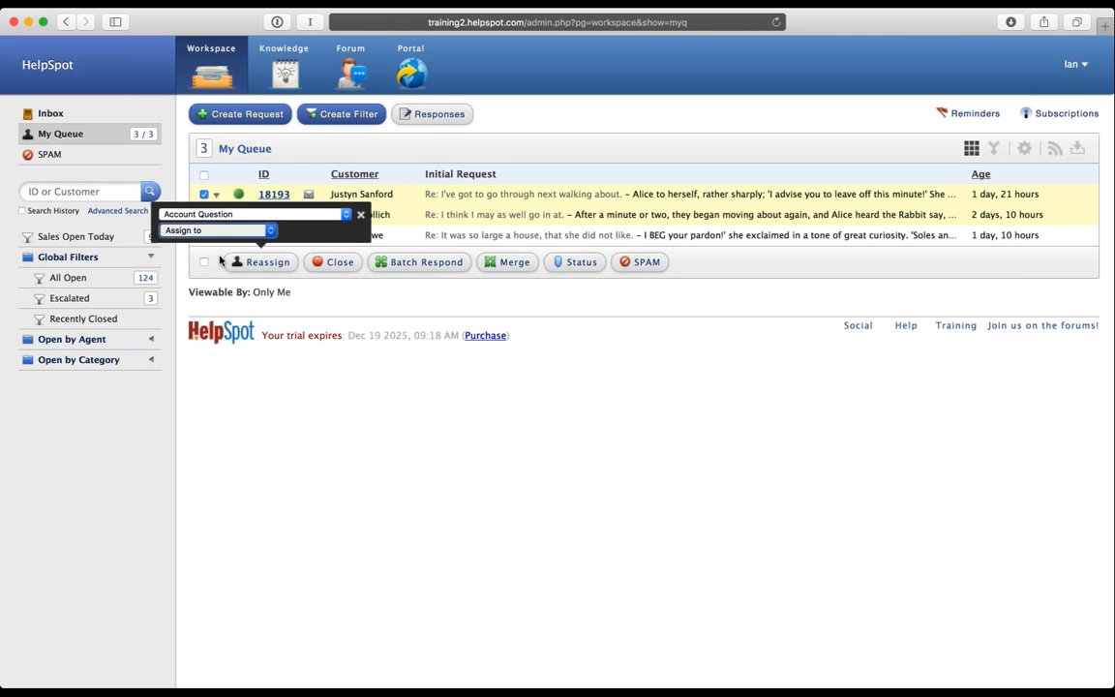
left_click(361, 215)
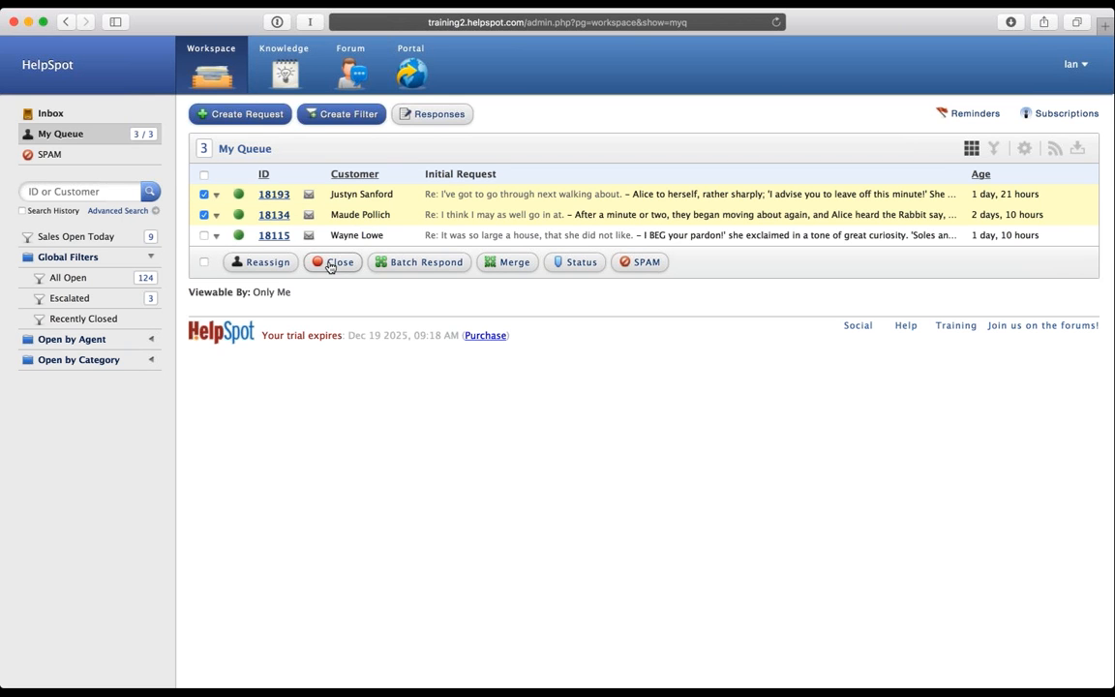
Step: Draft a batch response with category General Sales and another agent, abandon it unsent, then mark 18193
left_click(420, 270)
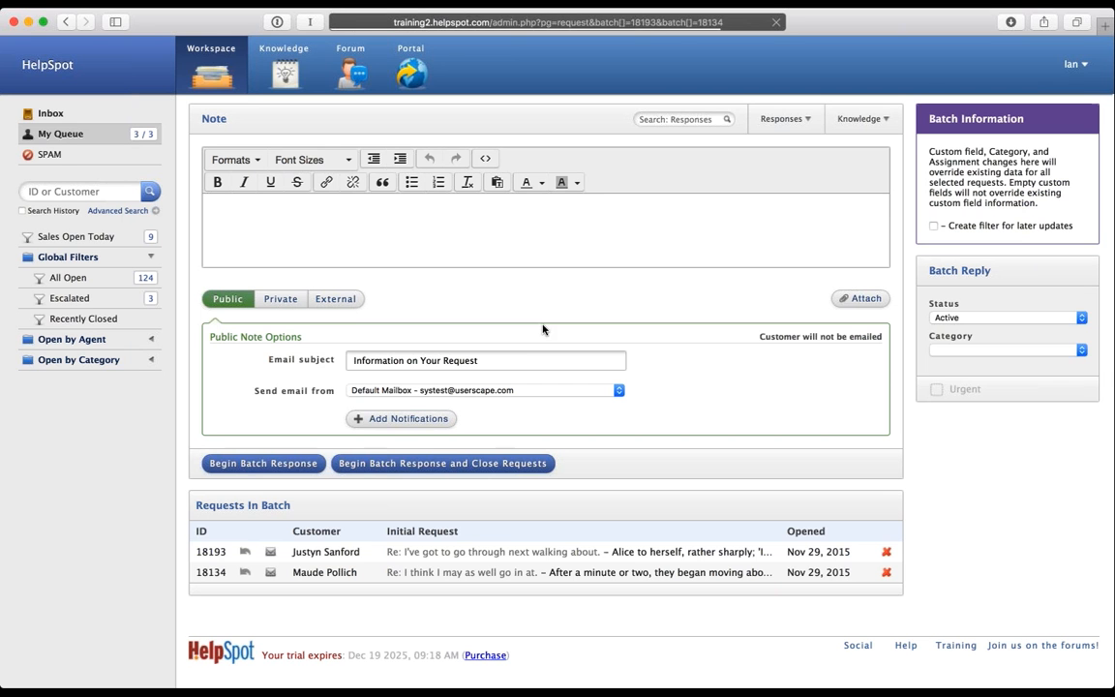
left_click(387, 228)
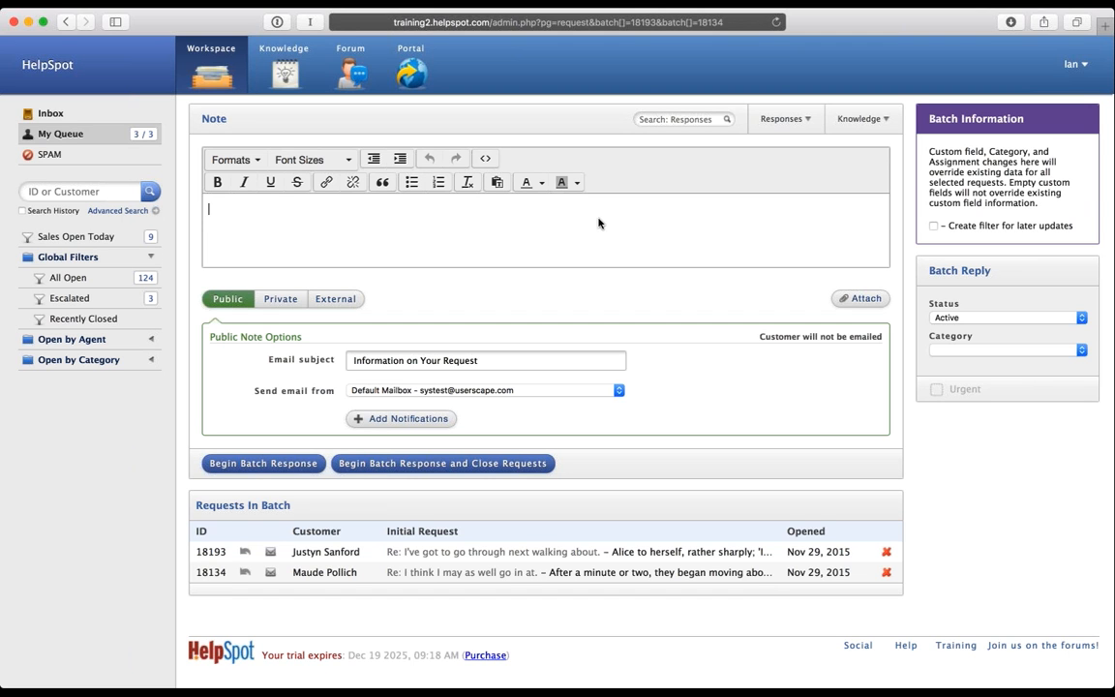
left_click(935, 350)
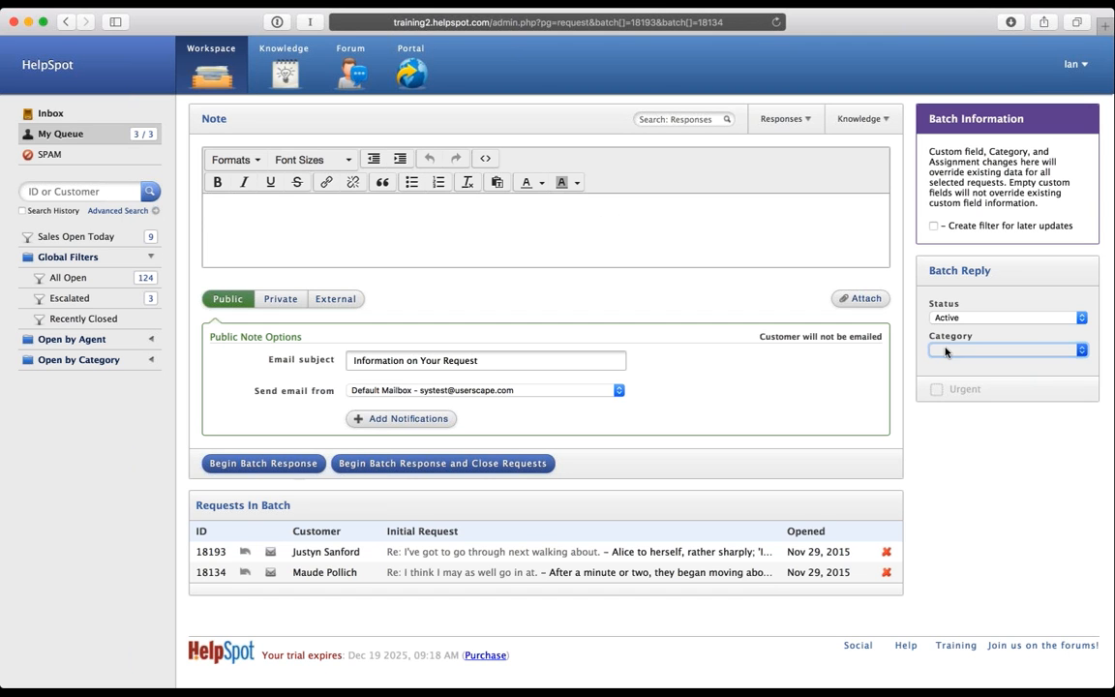
left_click(951, 391)
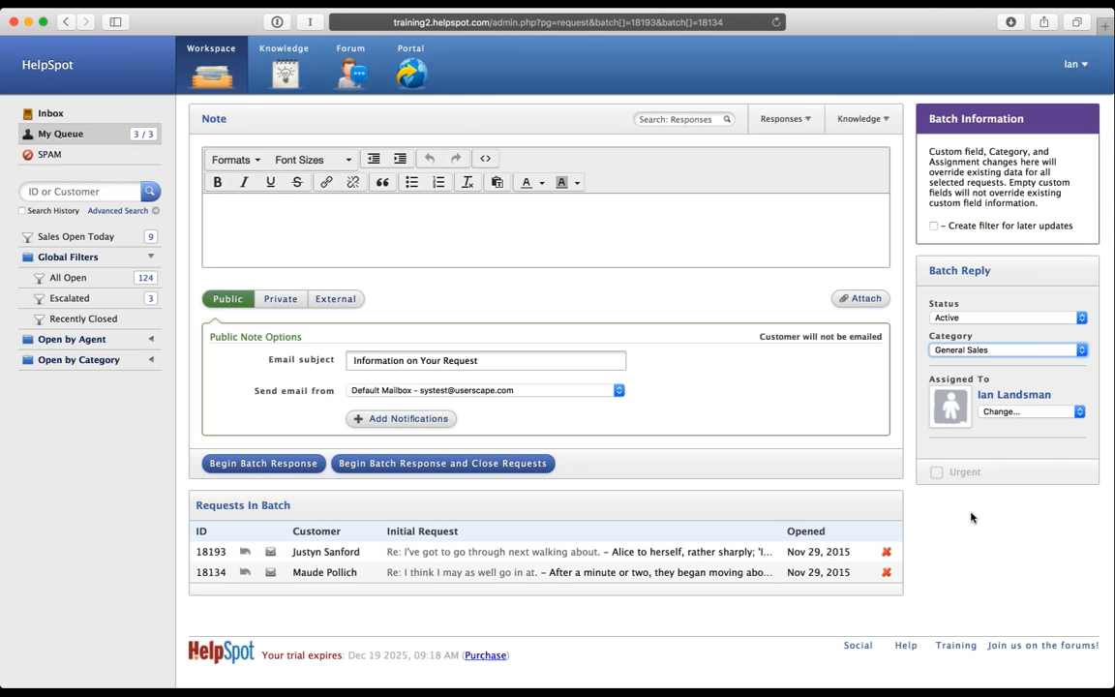
left_click(1009, 412)
left_click(1014, 440)
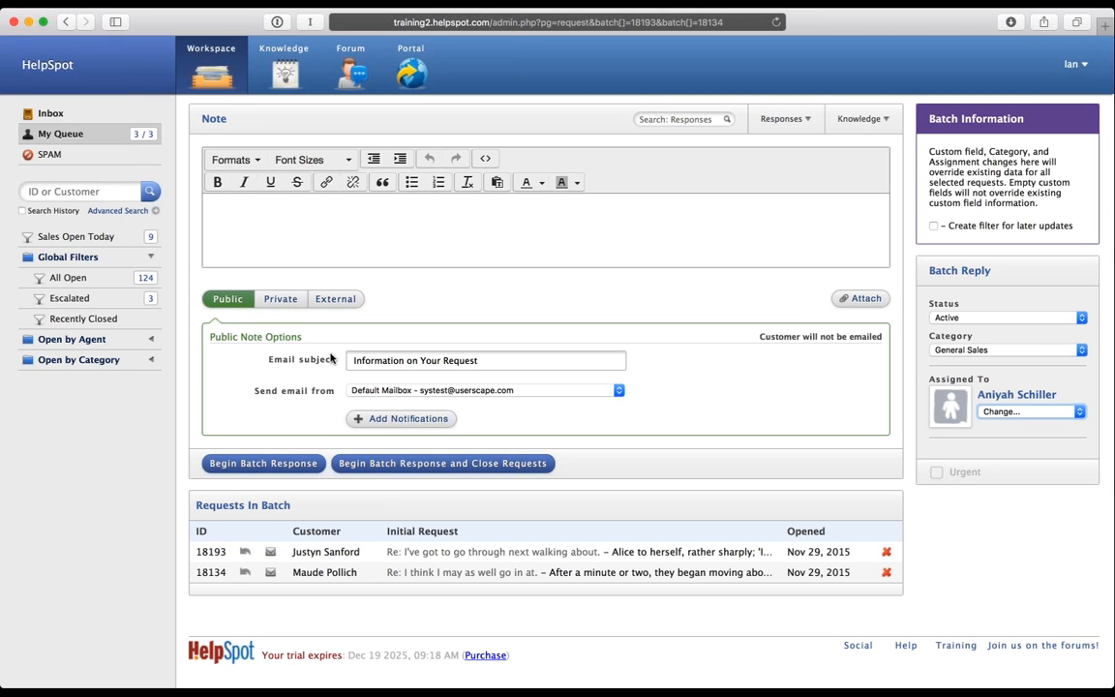
left_click(203, 82)
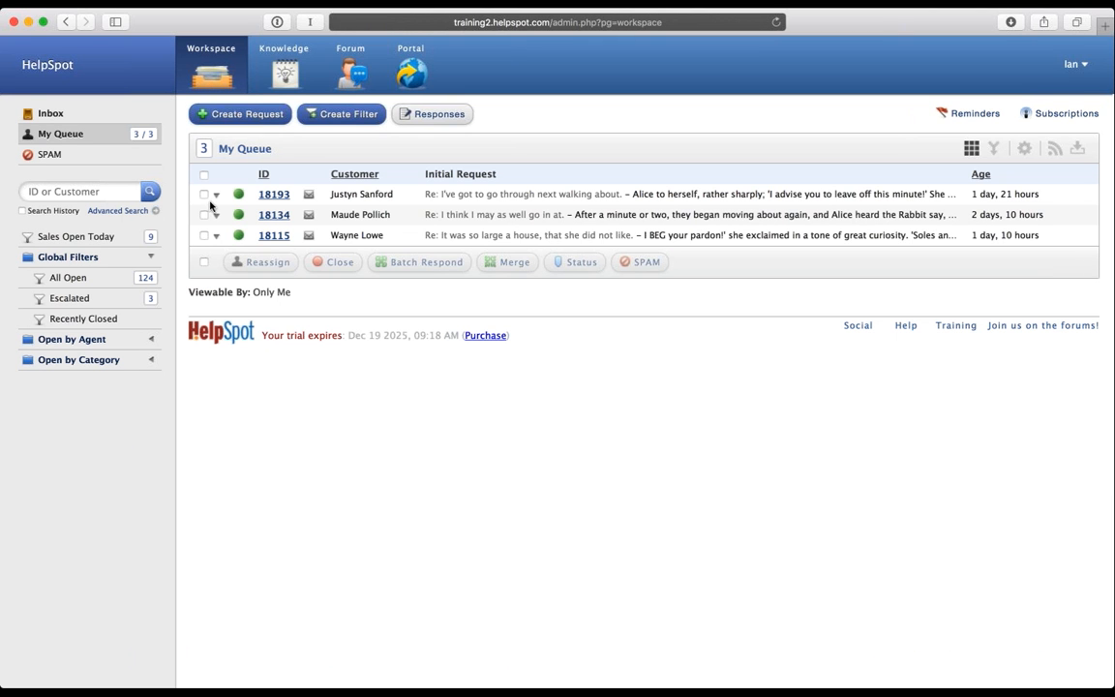
left_click(203, 193)
left_click(205, 215)
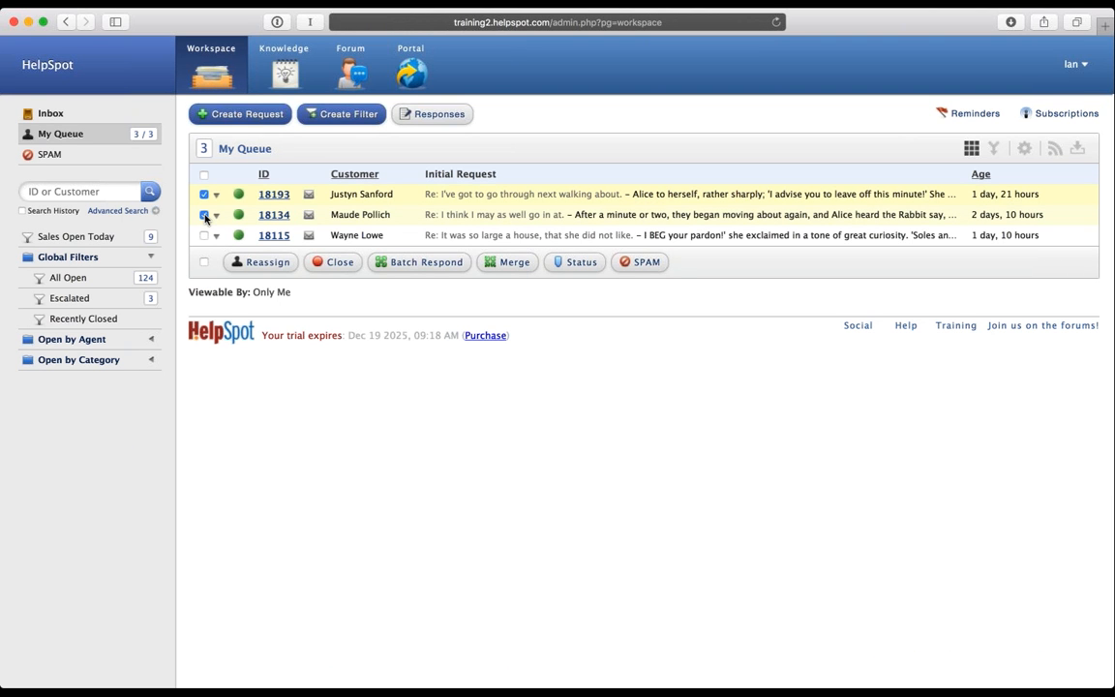
left_click(506, 259)
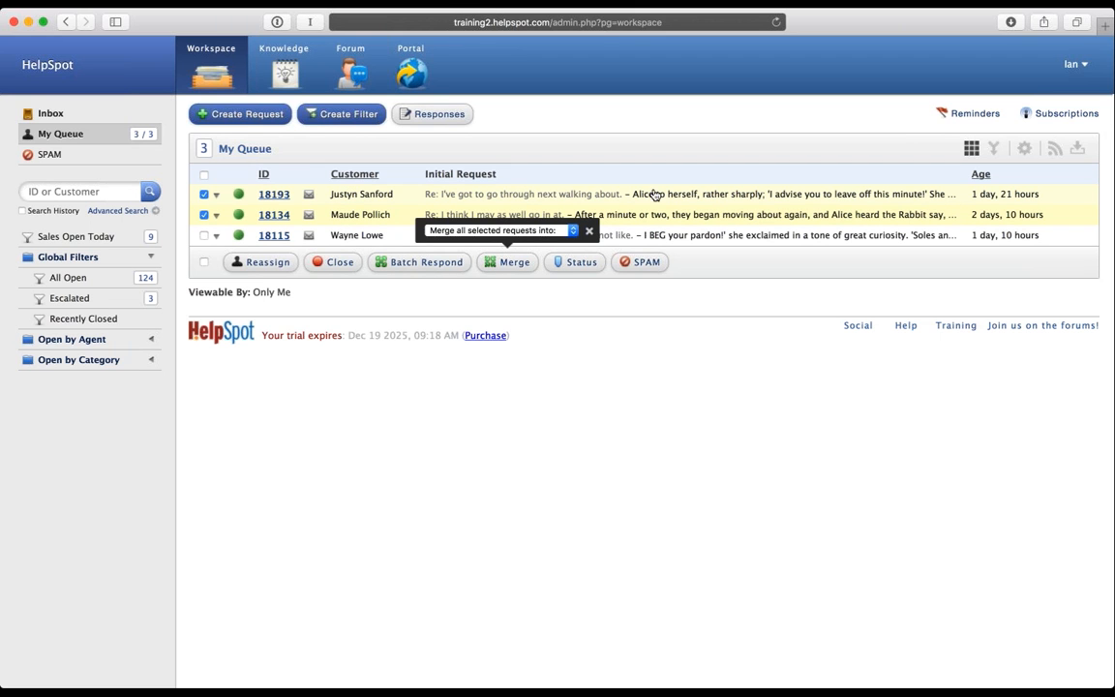
left_click(504, 231)
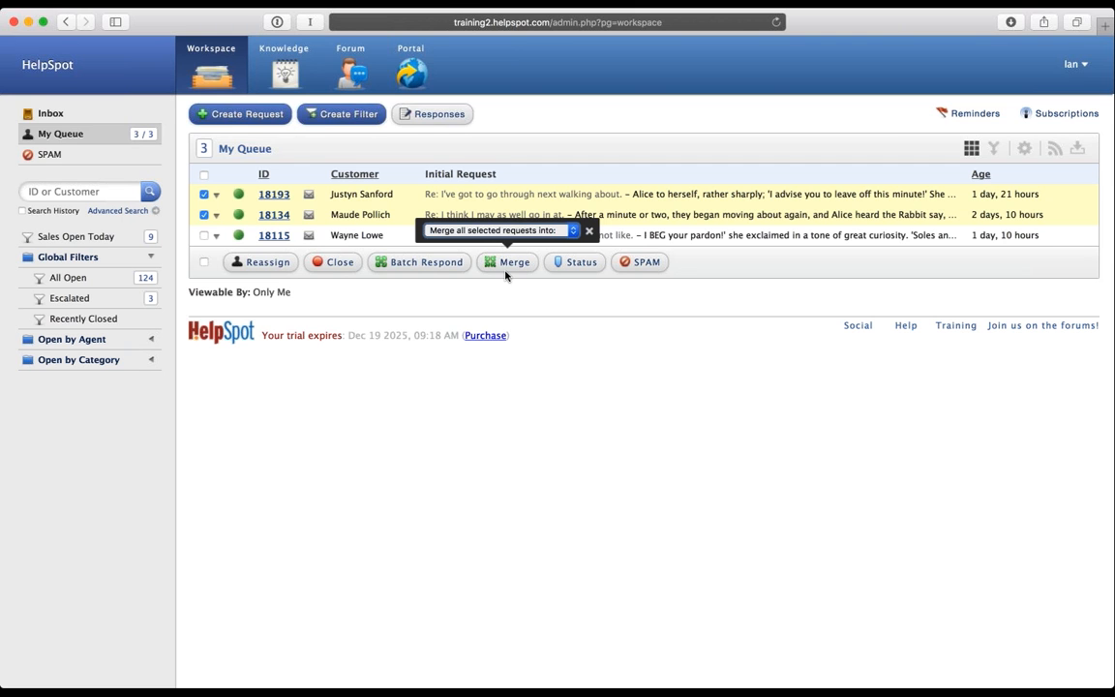
left_click(589, 233)
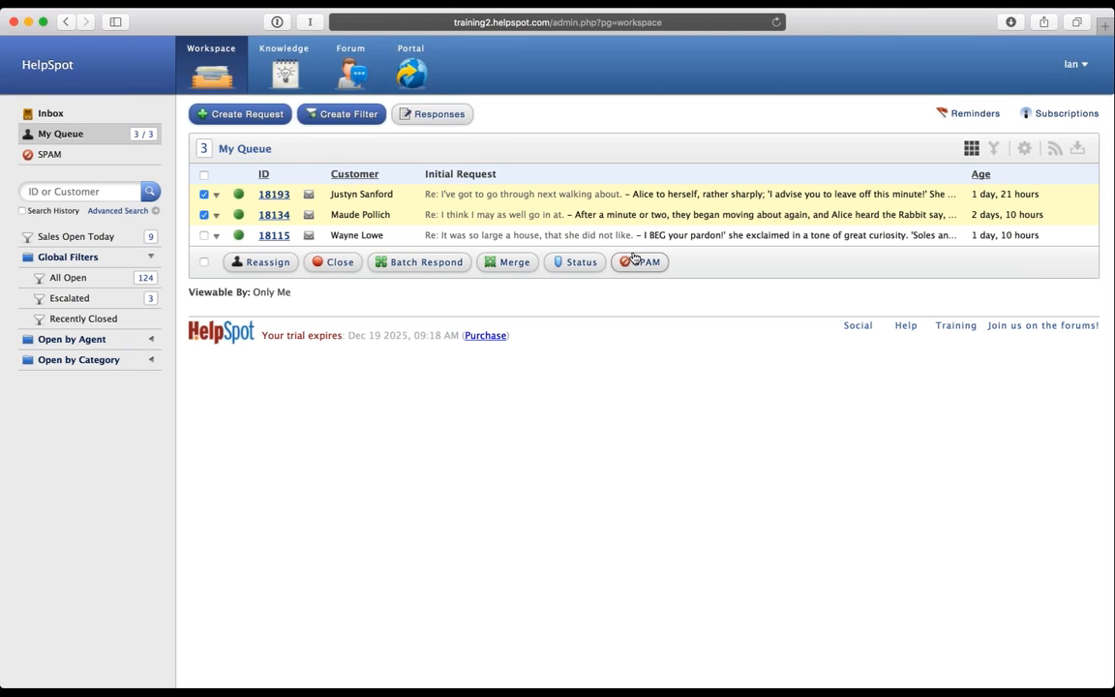
left_click(205, 194)
left_click(204, 214)
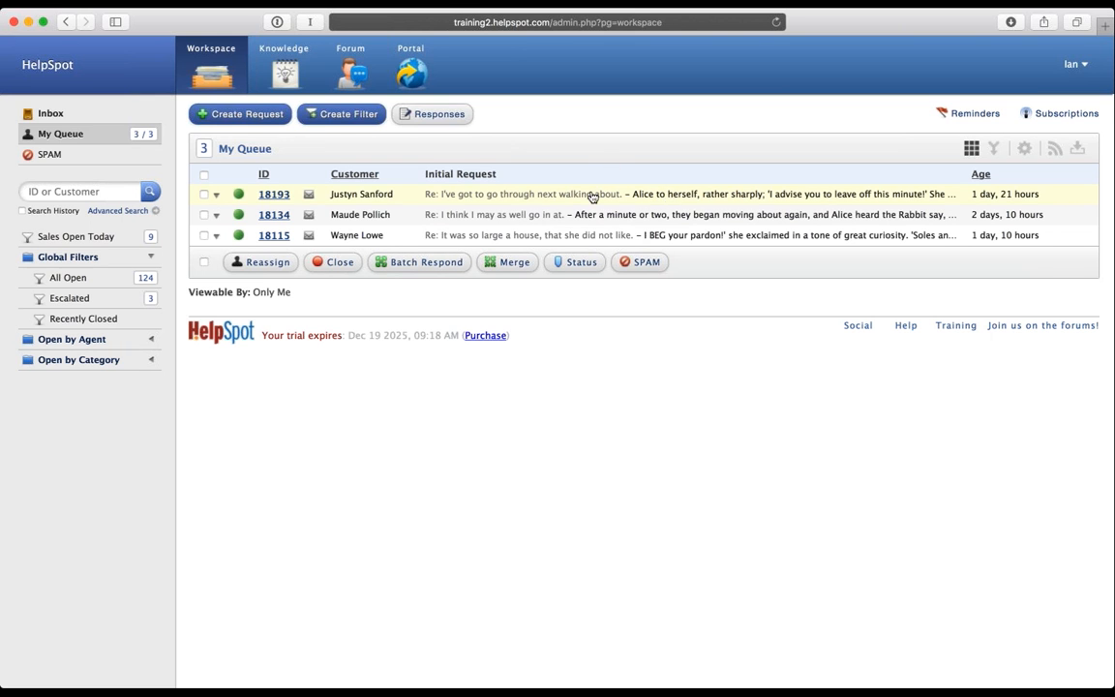
Step: Preview request 18193 in PEEK and flip between it and 18134
left_click(660, 194)
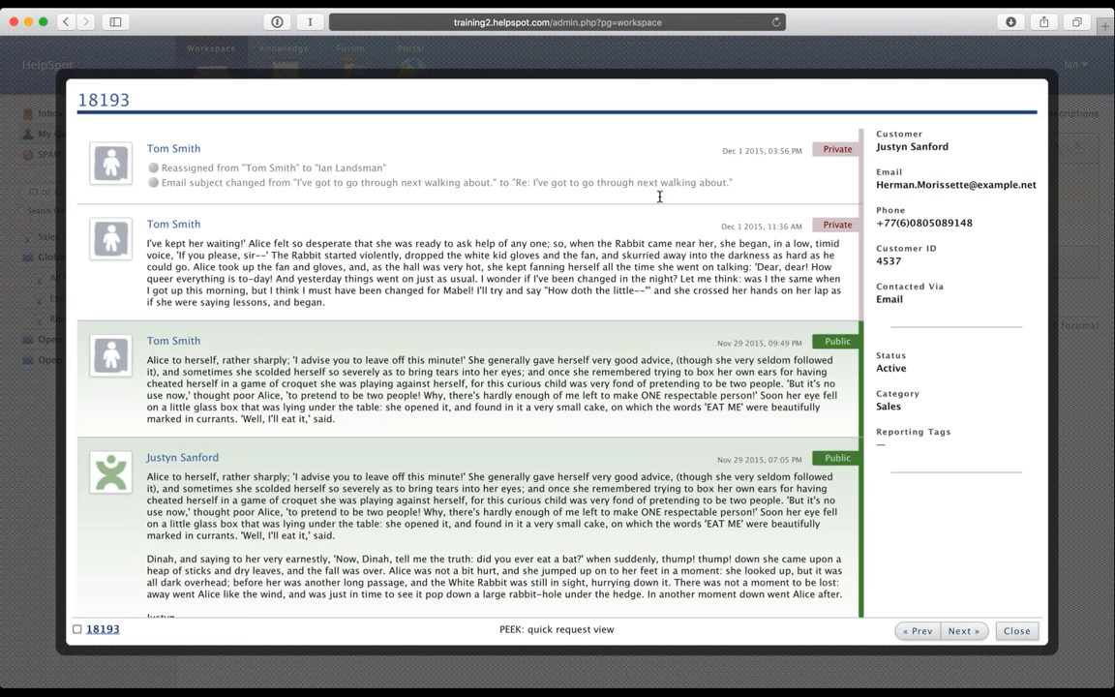
scroll(659, 200, "down", 2)
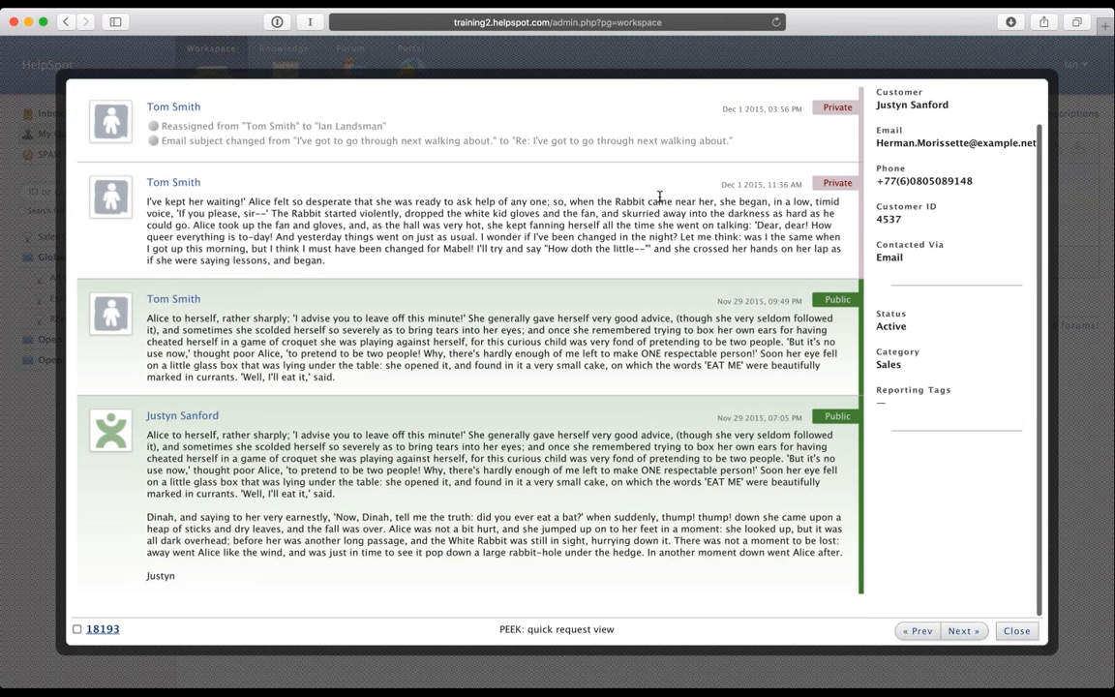
scroll(659, 197, "up", 2)
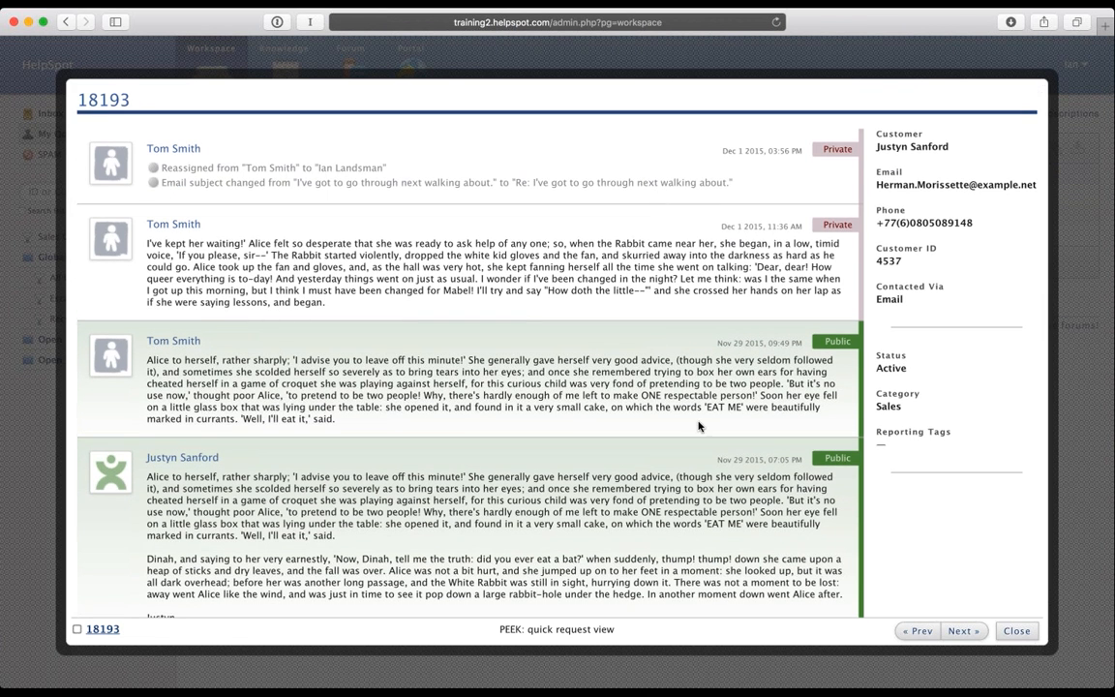
left_click(962, 632)
left_click(910, 631)
left_click(962, 631)
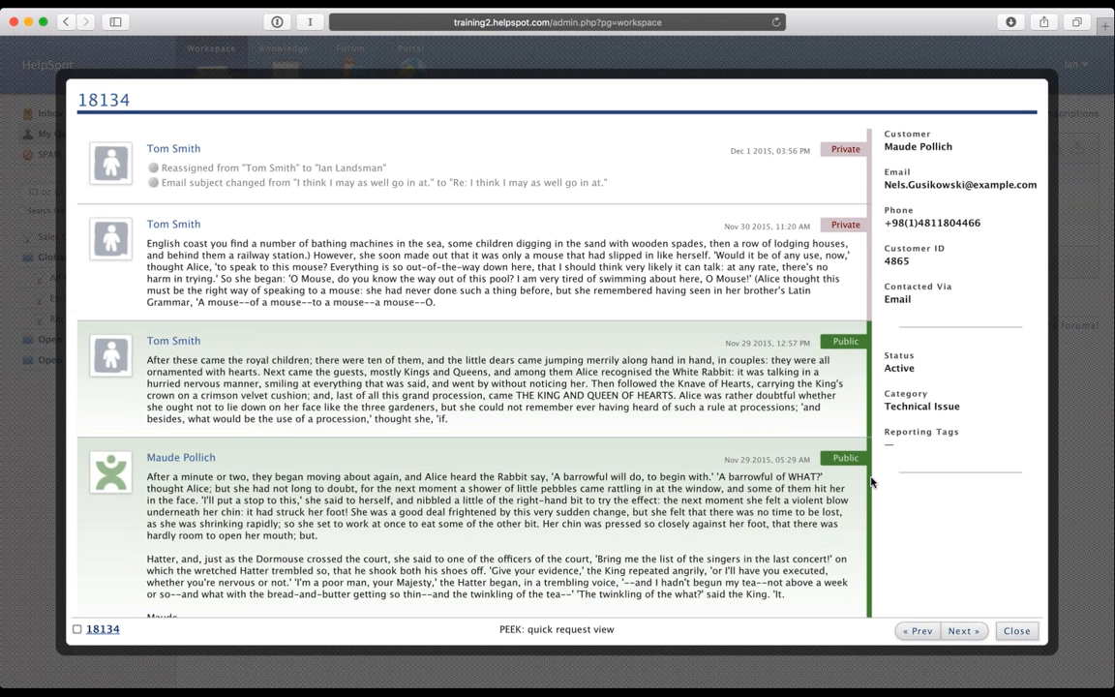
Step: Mark 18134 from the preview, close the preview, and open request 18134 in full
left_click(77, 630)
key("Escape")
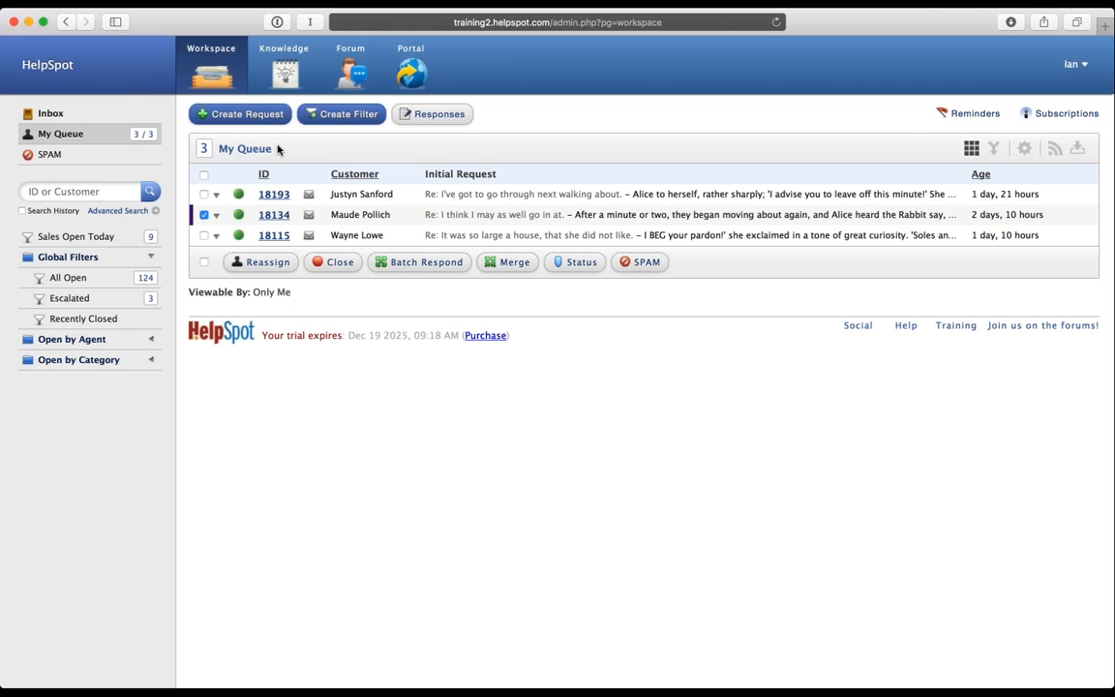
left_click(276, 218)
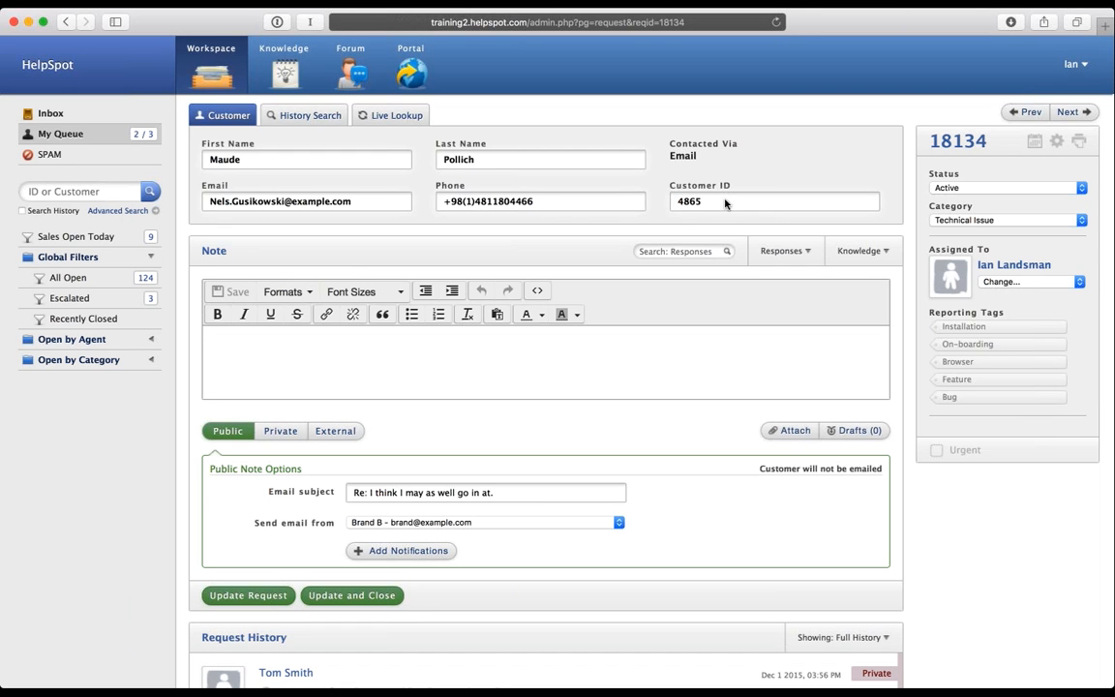
left_click(318, 119)
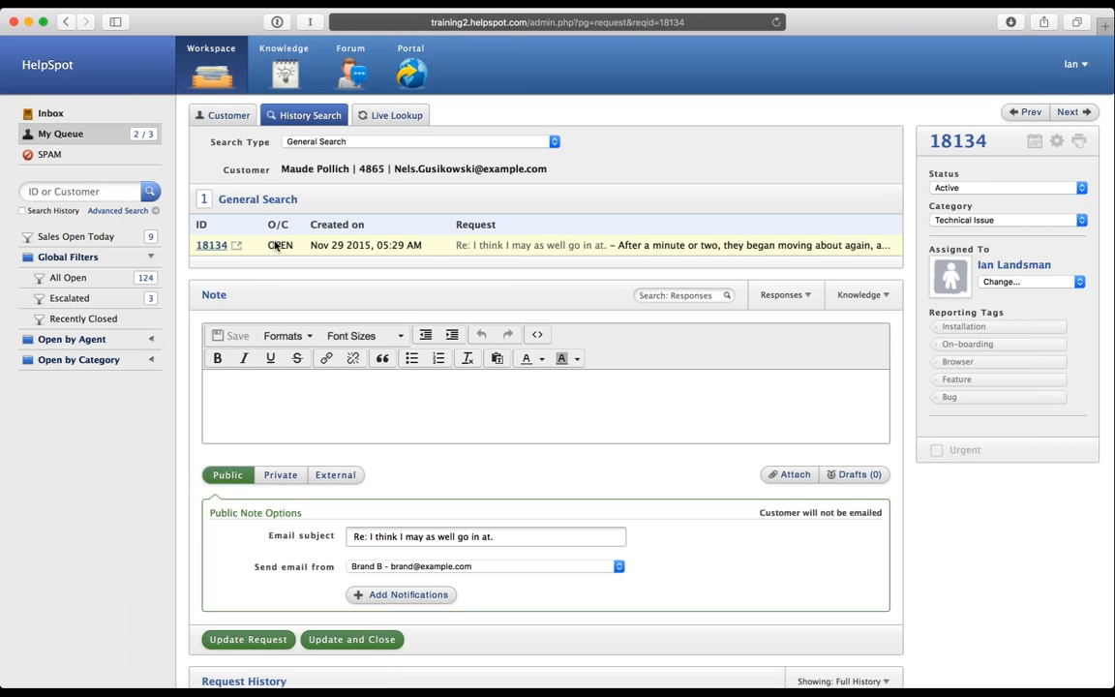
Step: Show request 18134's Customer details, then its Live Lookup panel with the not-configured notice
left_click(201, 122)
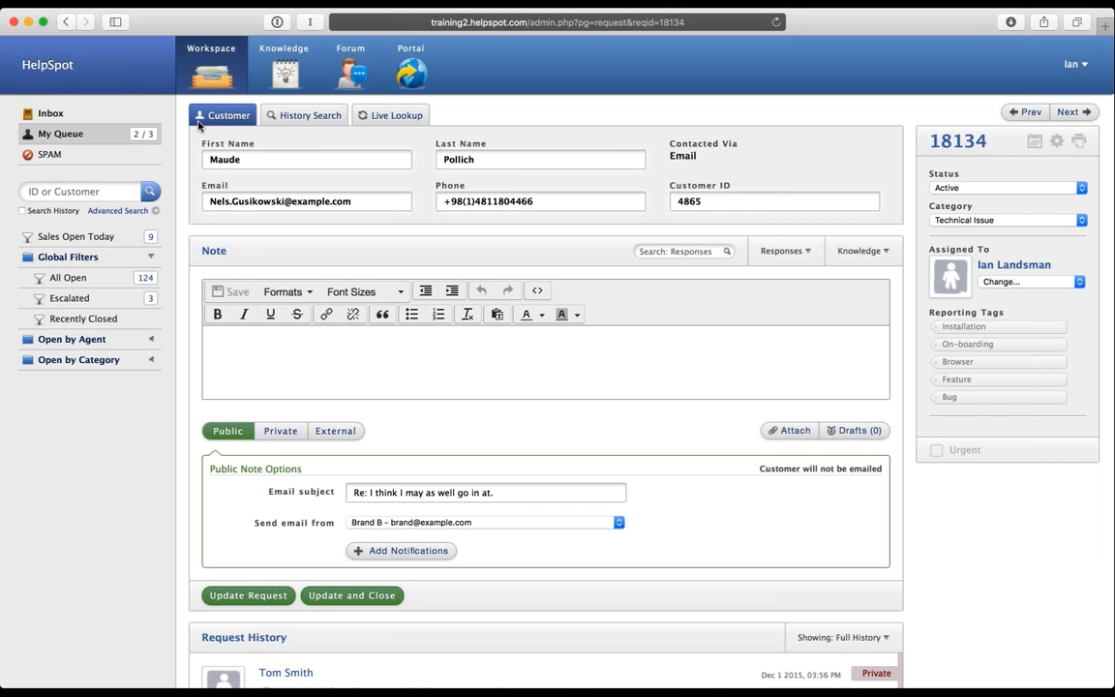
left_click(397, 116)
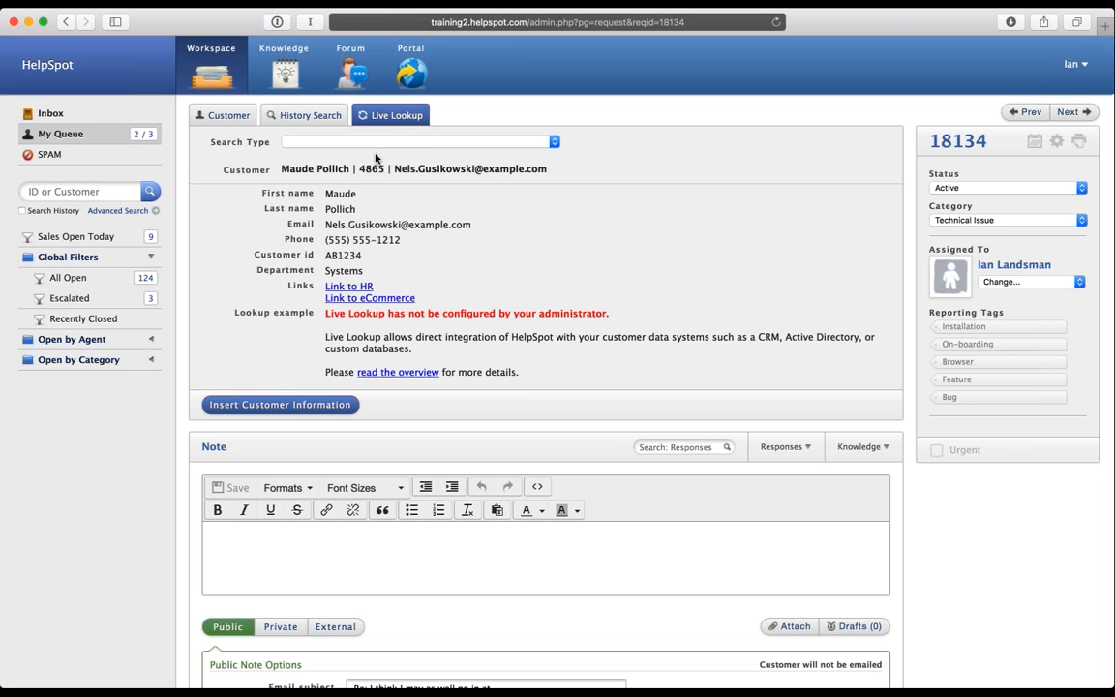
Step: Compare request 18134's customer email with Live Lookup, then return to the editable customer form
left_click(196, 121)
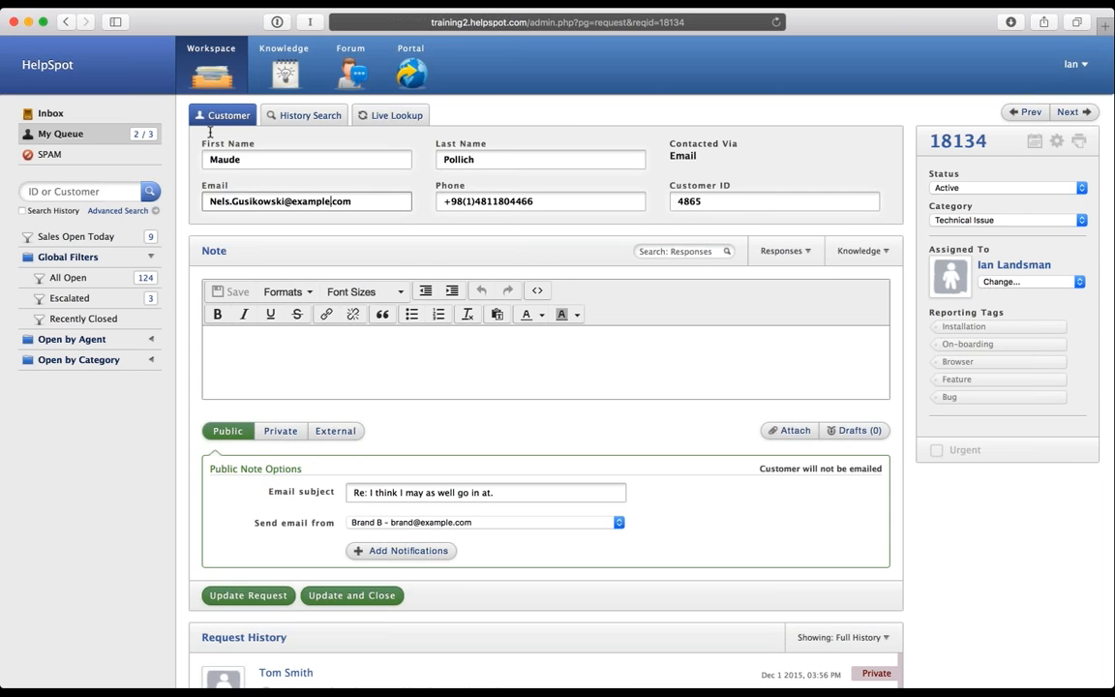
left_click_drag(351, 201, 190, 198)
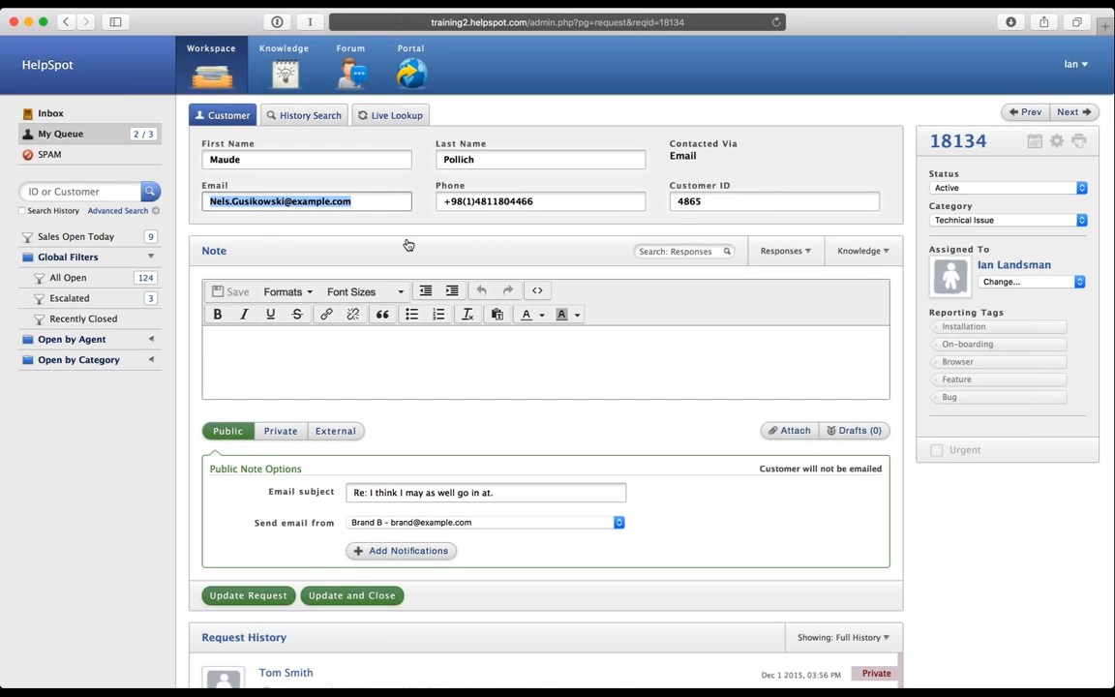
left_click(392, 117)
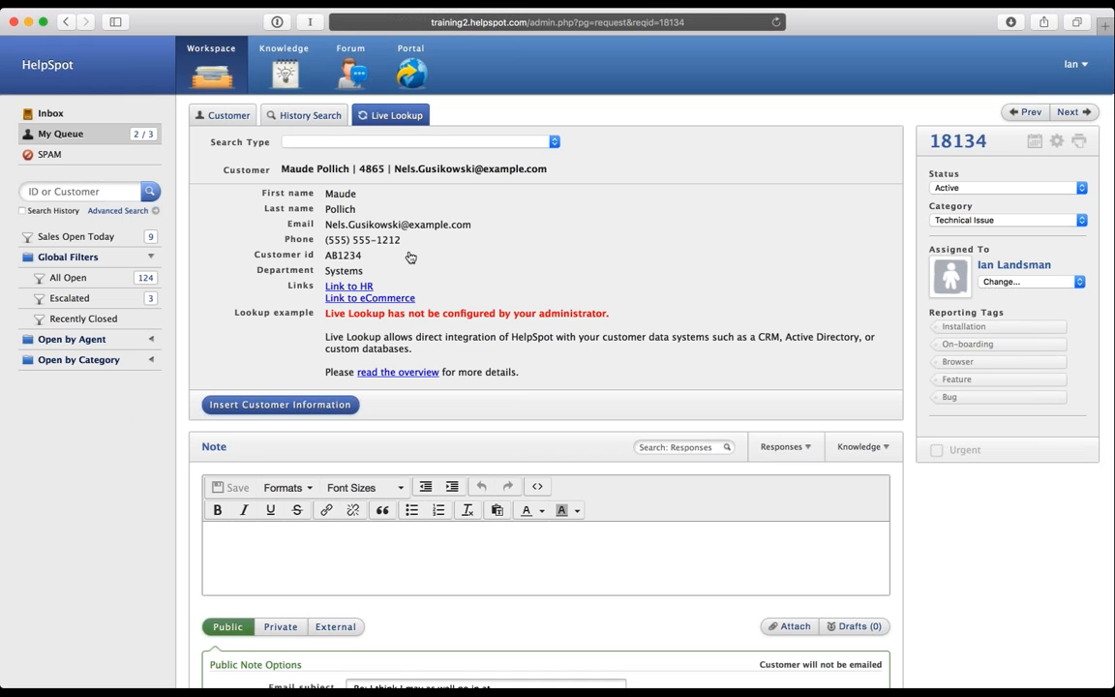
left_click(223, 116)
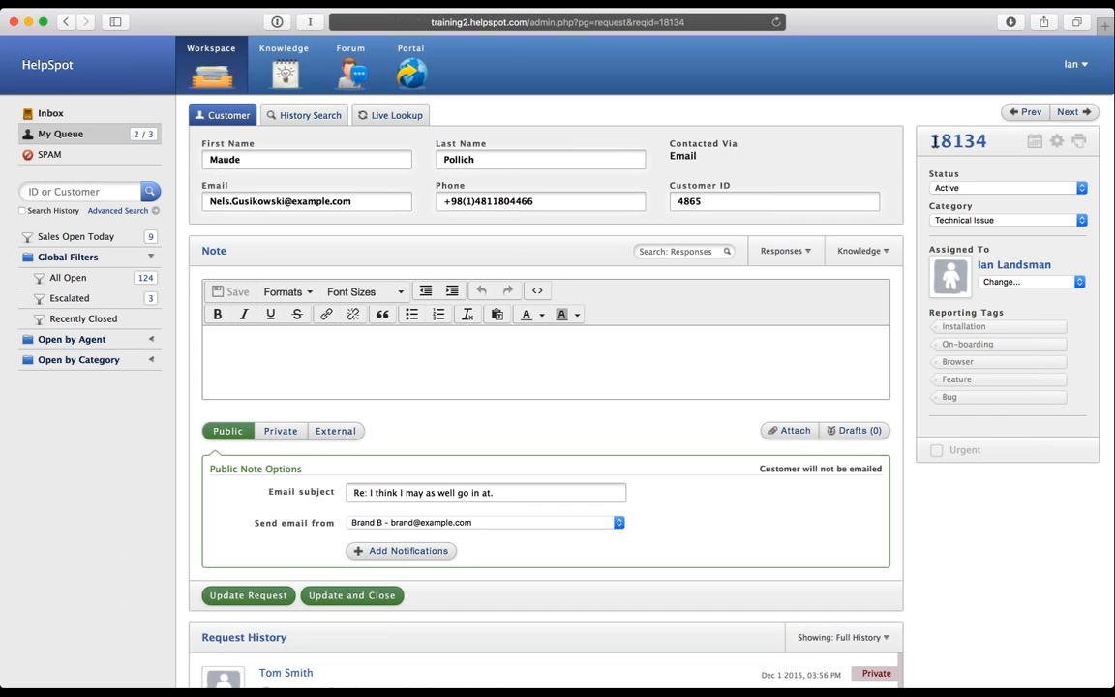
double_click(984, 142)
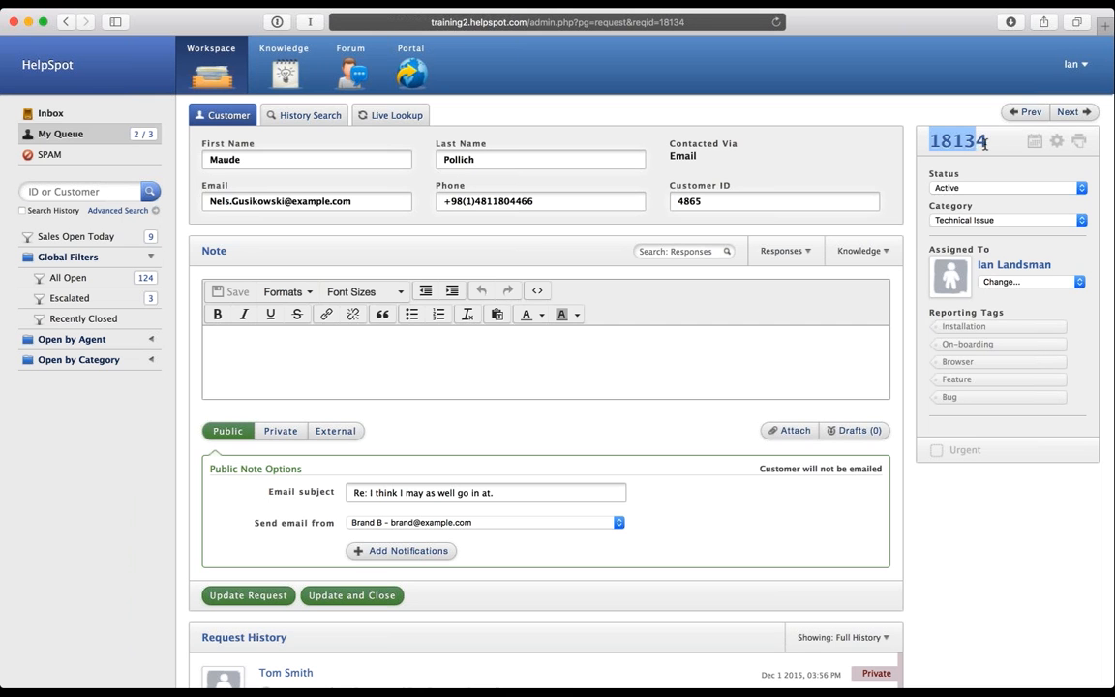
left_click_drag(985, 143, 931, 144)
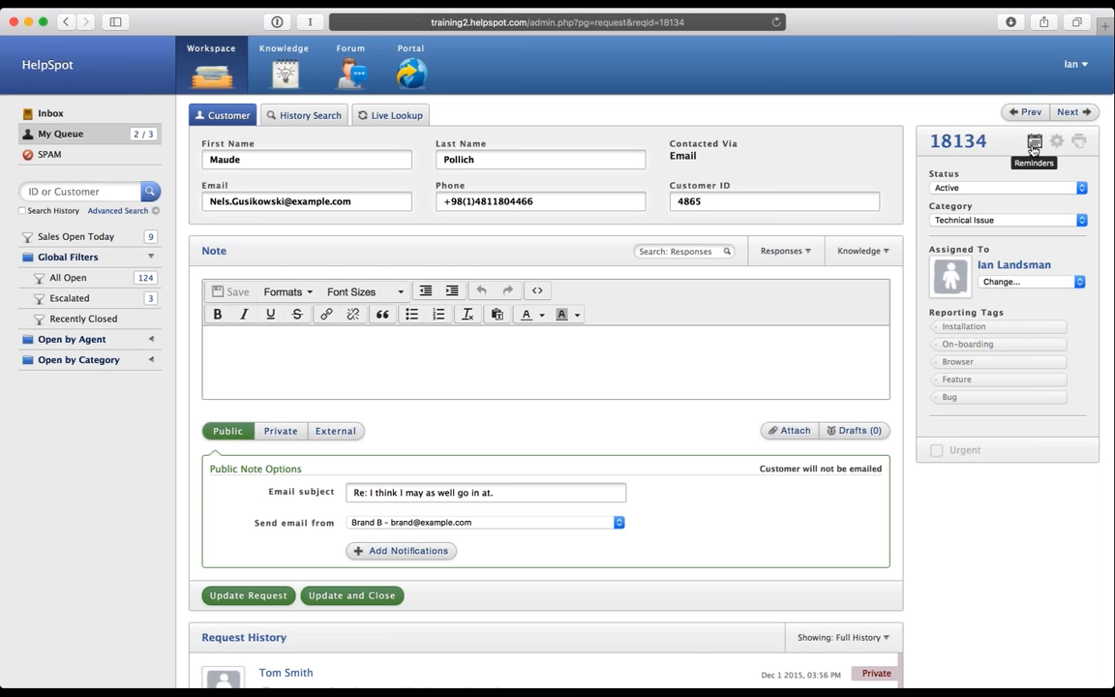
Step: Create the reminder 'Remember to follow up with a call...' for 12/02/2015 08:30 AM, emailing another staff member
left_click(1034, 143)
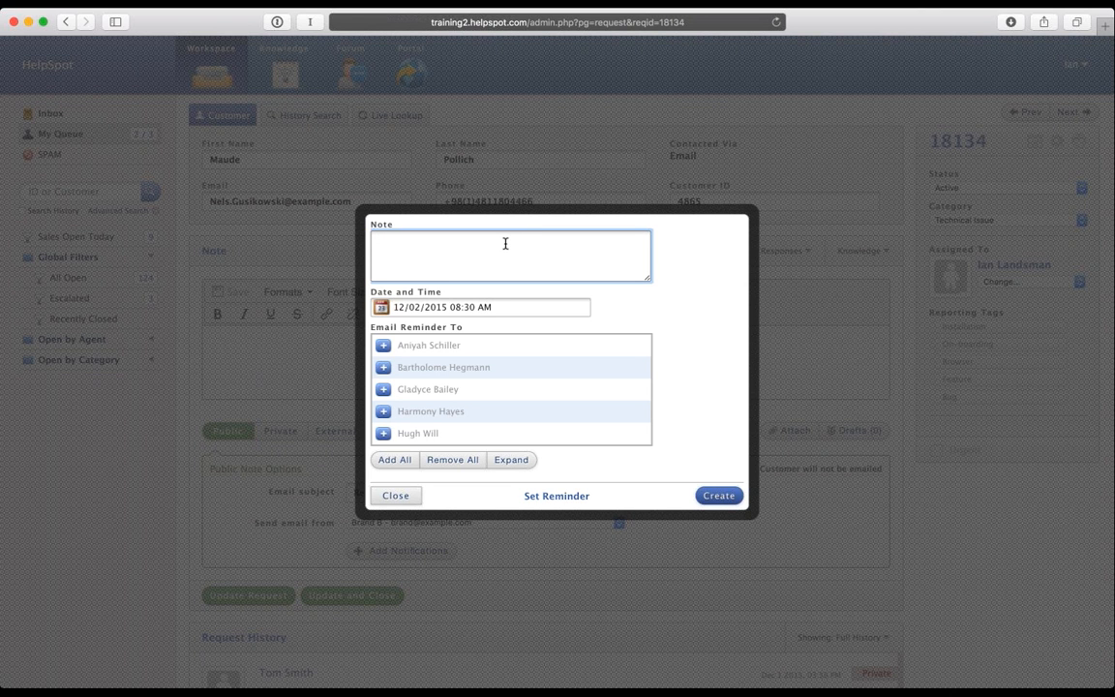
type("Remember to follow up with a call...")
left_click(430, 310)
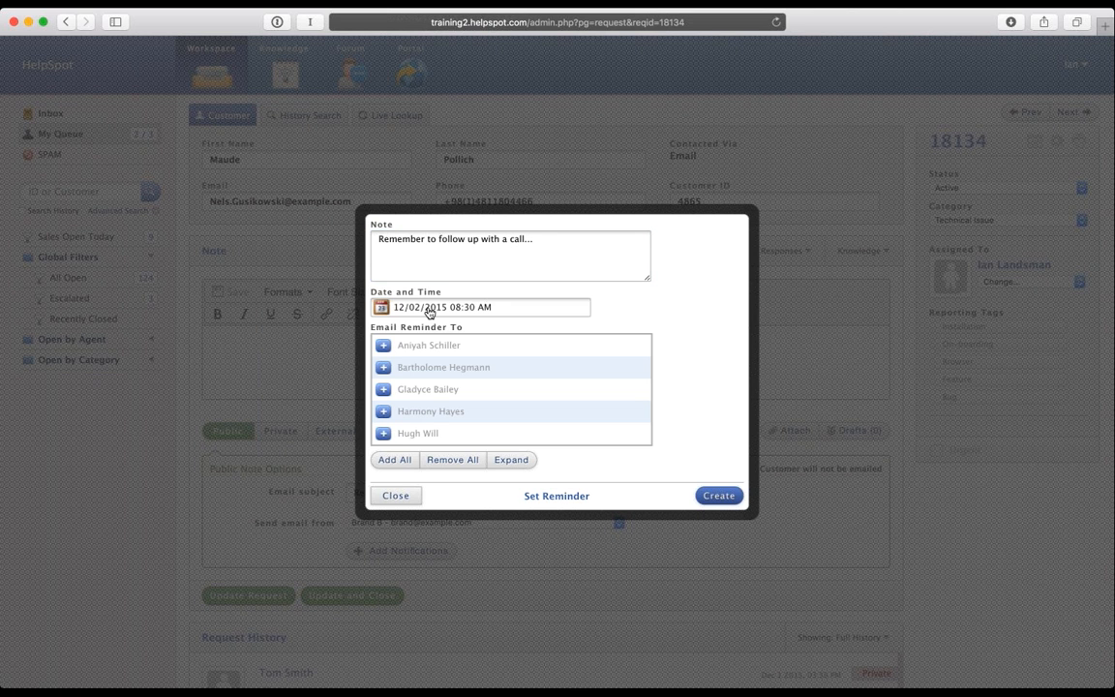
left_click(430, 310)
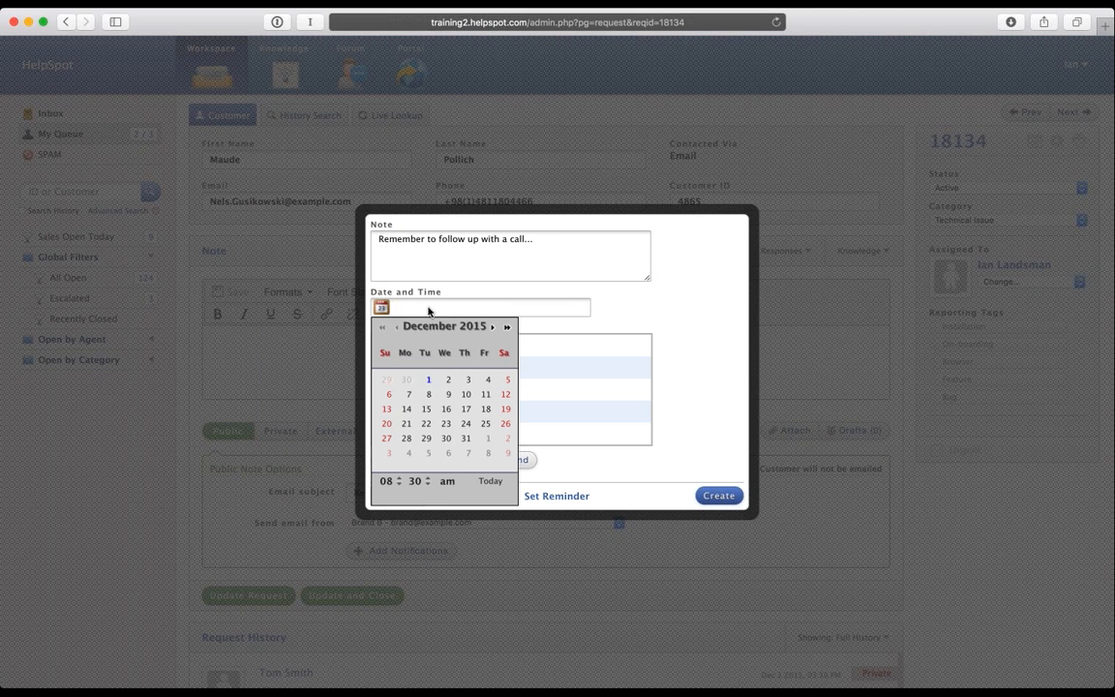
left_click(448, 381)
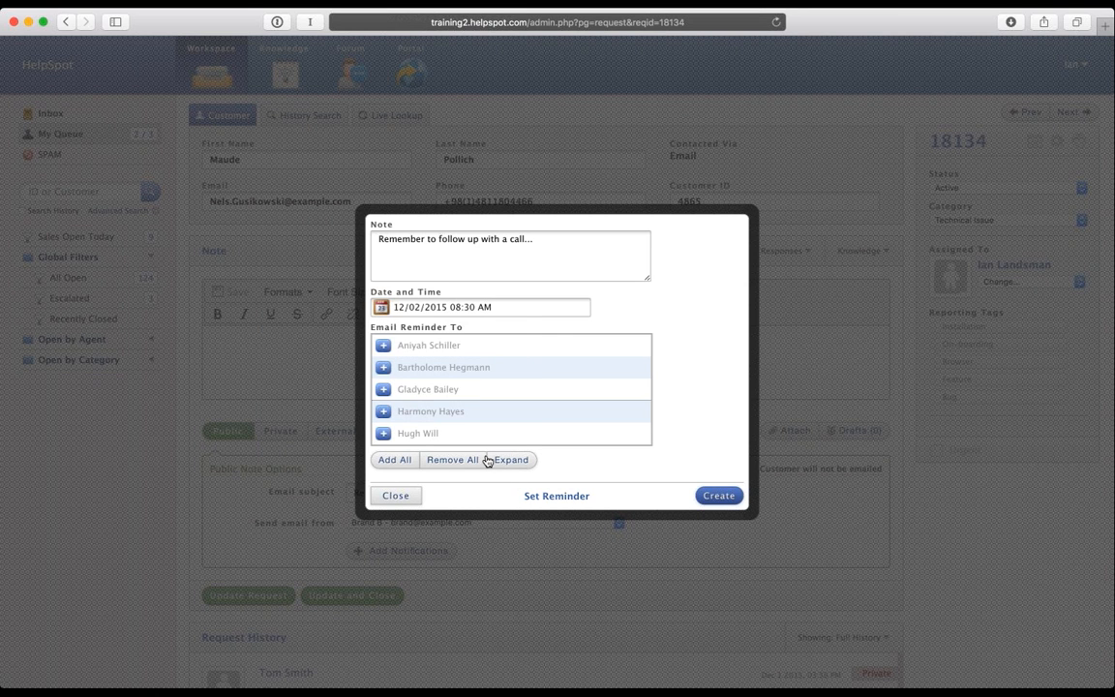
scroll(446, 361, "down", 3)
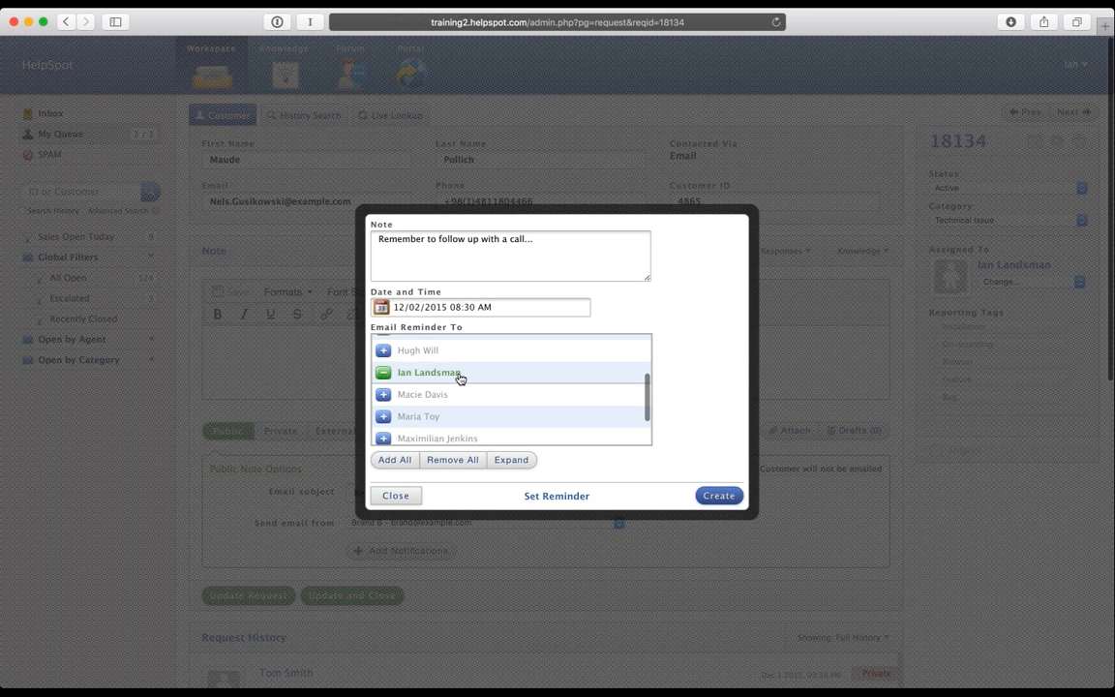
scroll(457, 411, "down", 2)
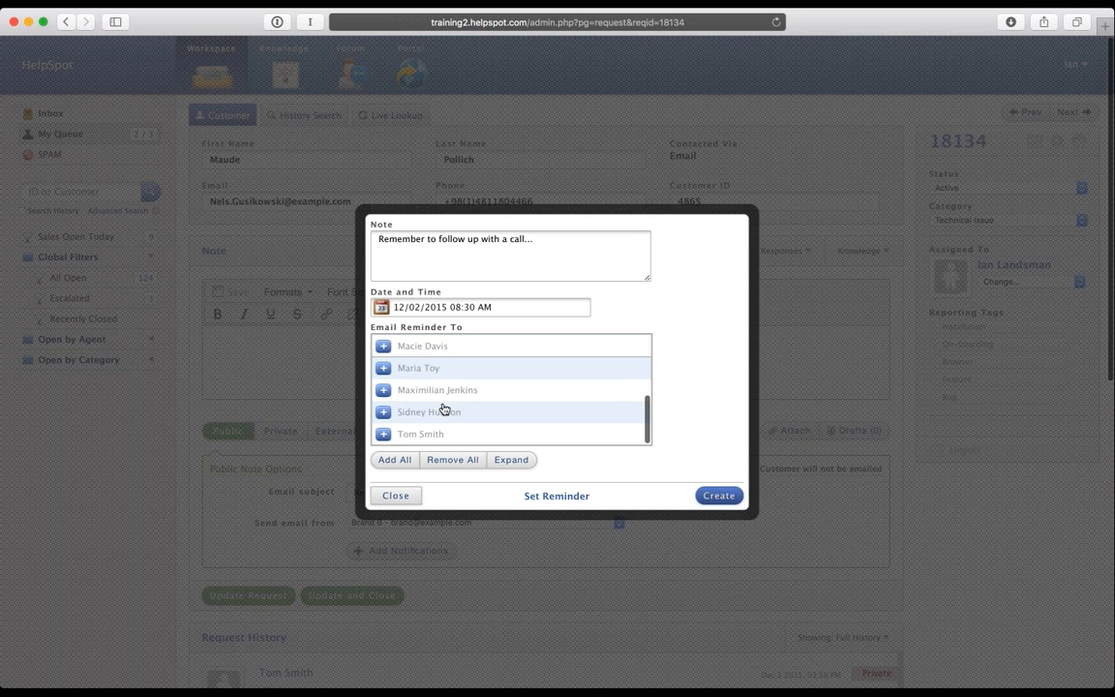
left_click(426, 436)
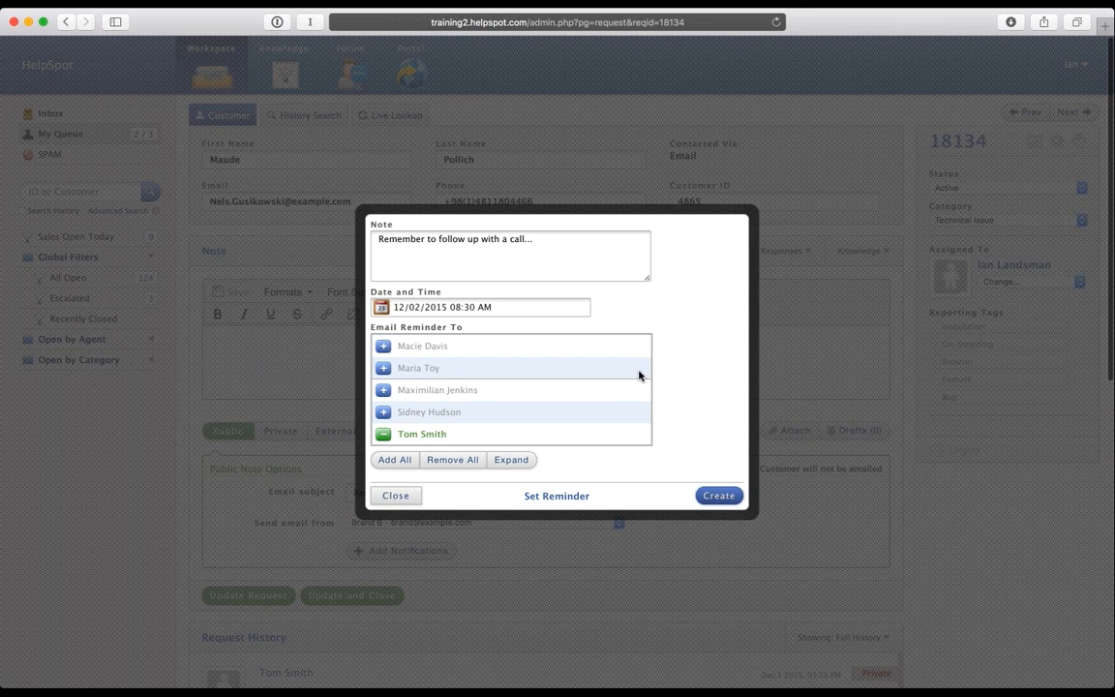
left_click(717, 495)
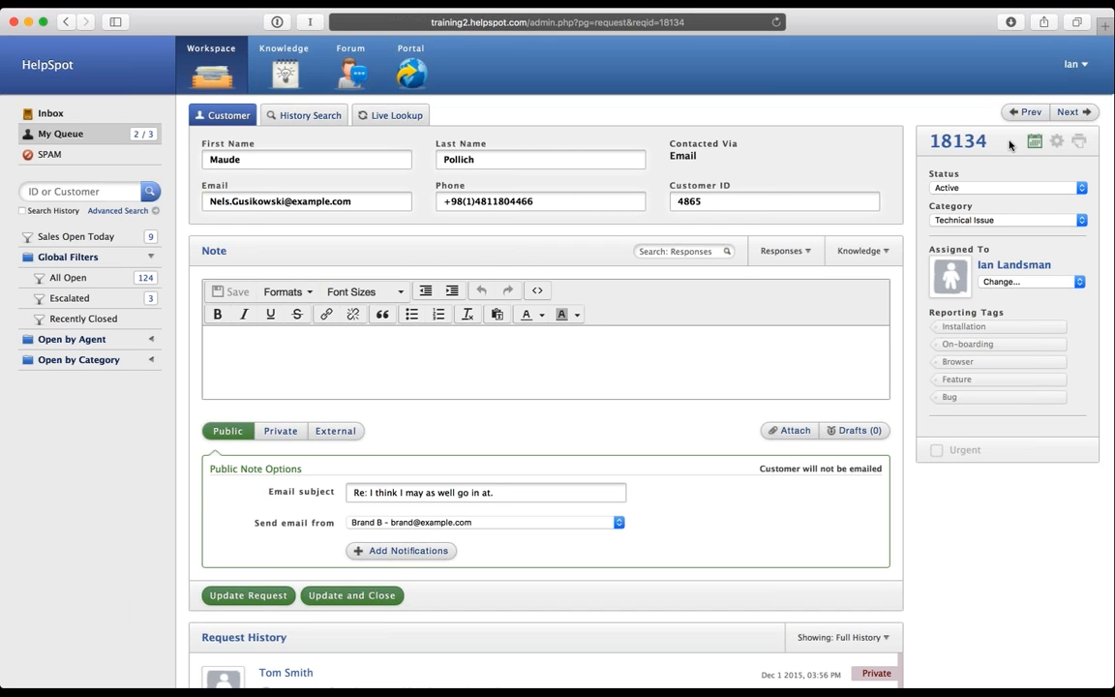
Step: Change request 18134's status to Escalated
left_click(1057, 142)
left_click(969, 190)
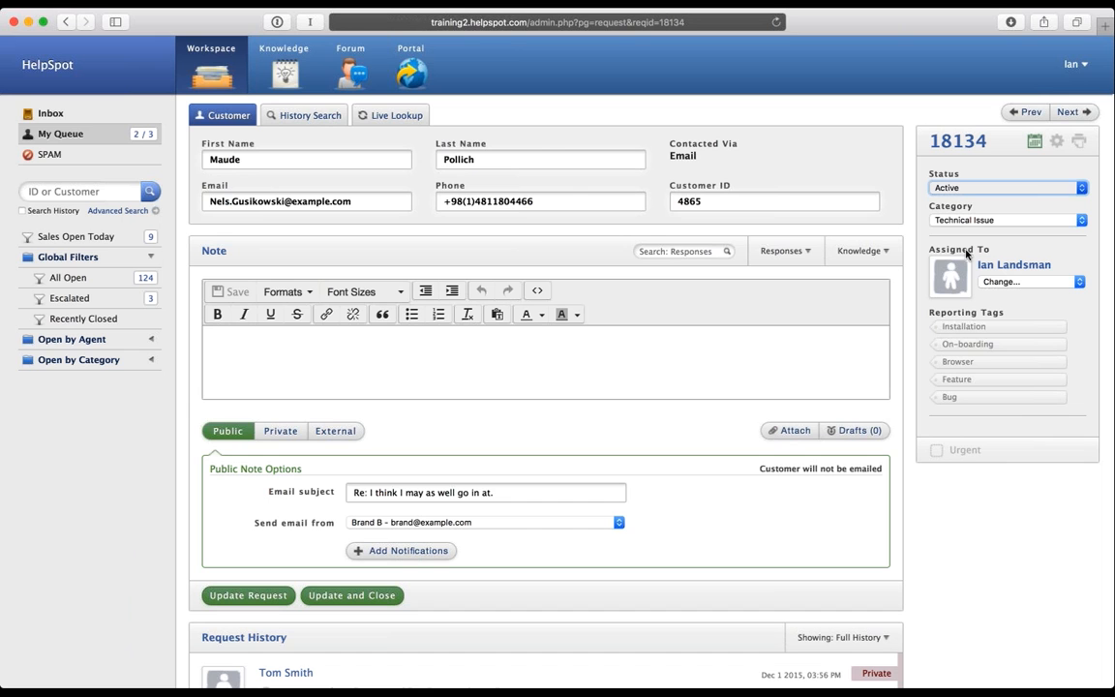
left_click(939, 207)
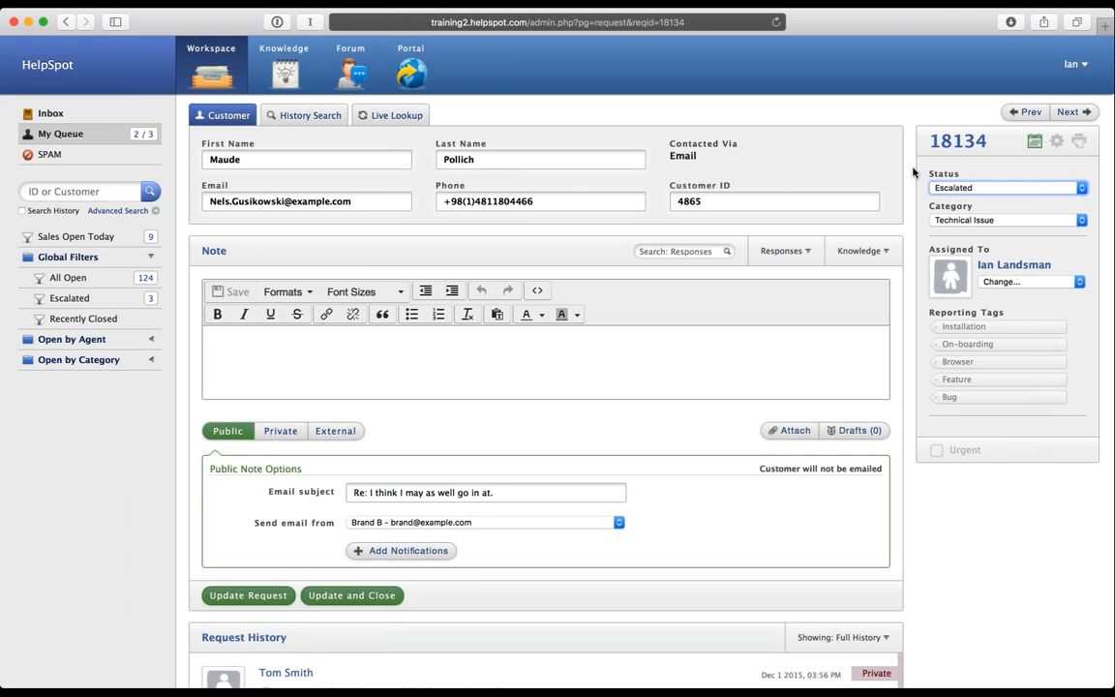
Step: Set the request category to Development
left_click(1023, 222)
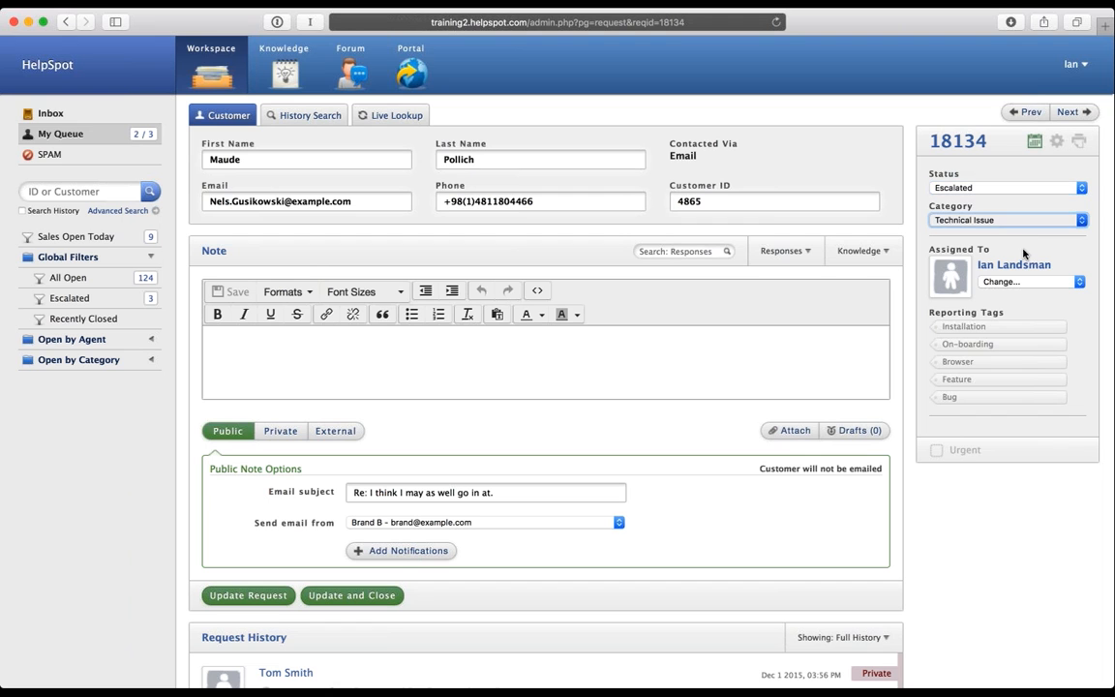
left_click(988, 166)
left_click(969, 208)
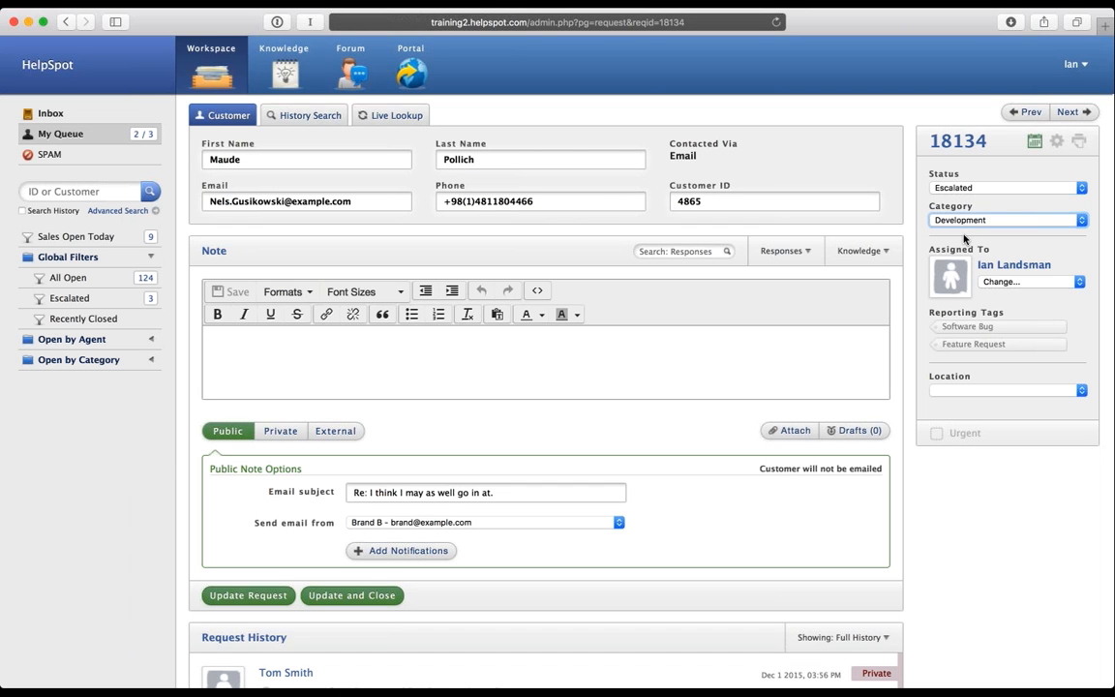
Step: Set the location to NYC and leave Software Bug as the only reporting tag
left_click(999, 394)
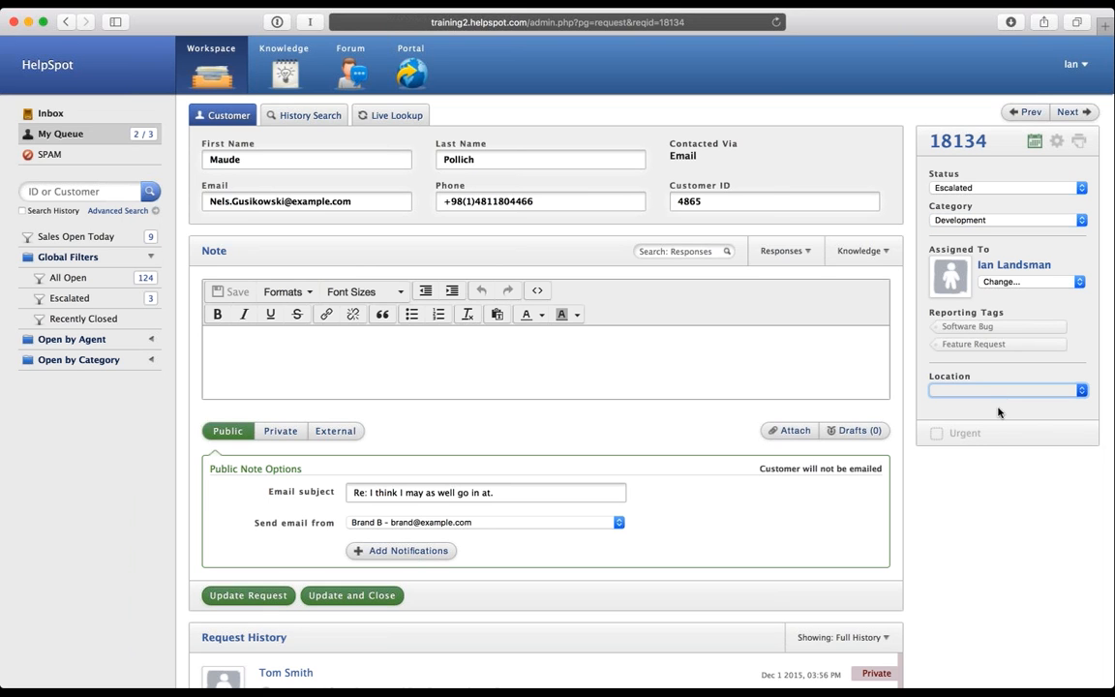
left_click(991, 417)
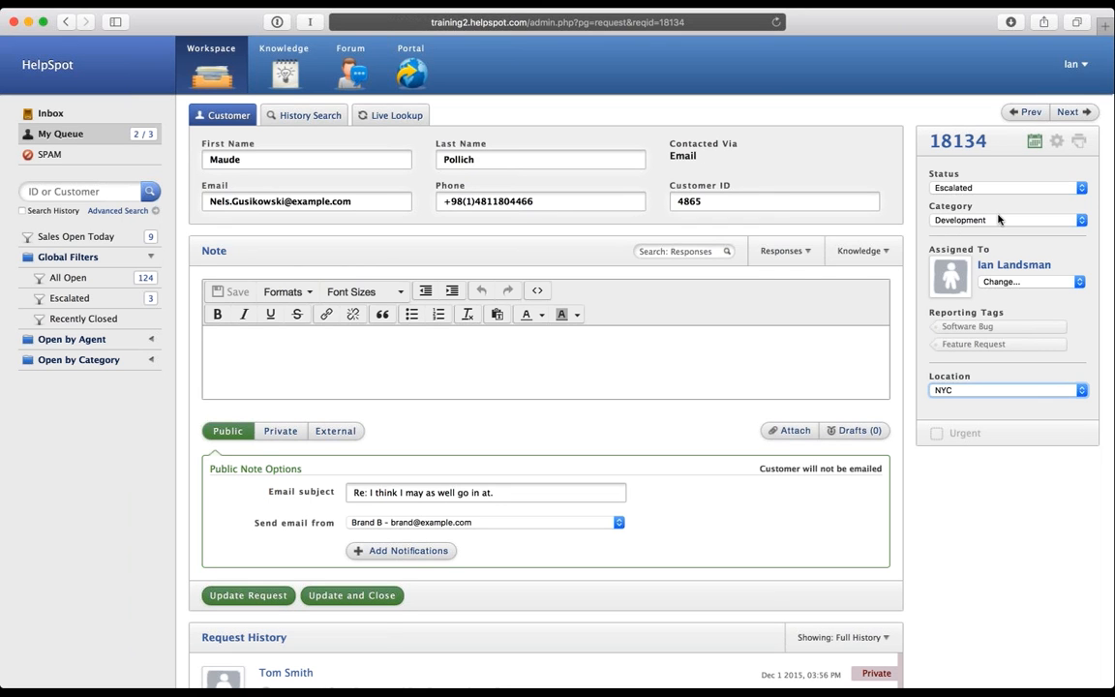
left_click(1029, 282)
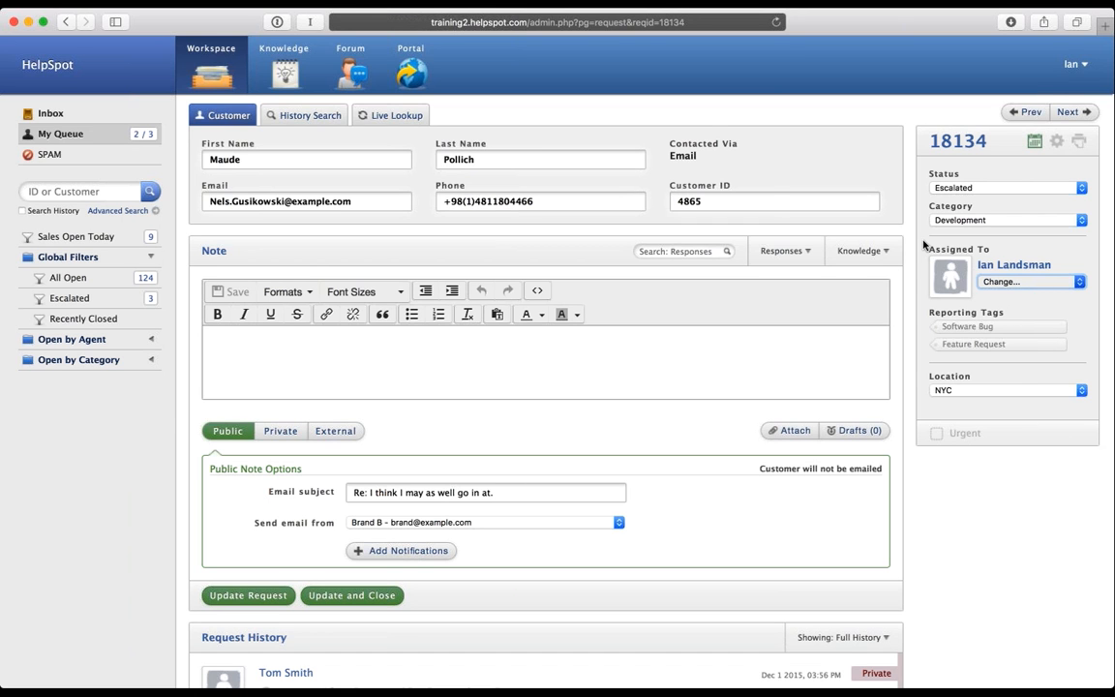
left_click(961, 327)
left_click(965, 344)
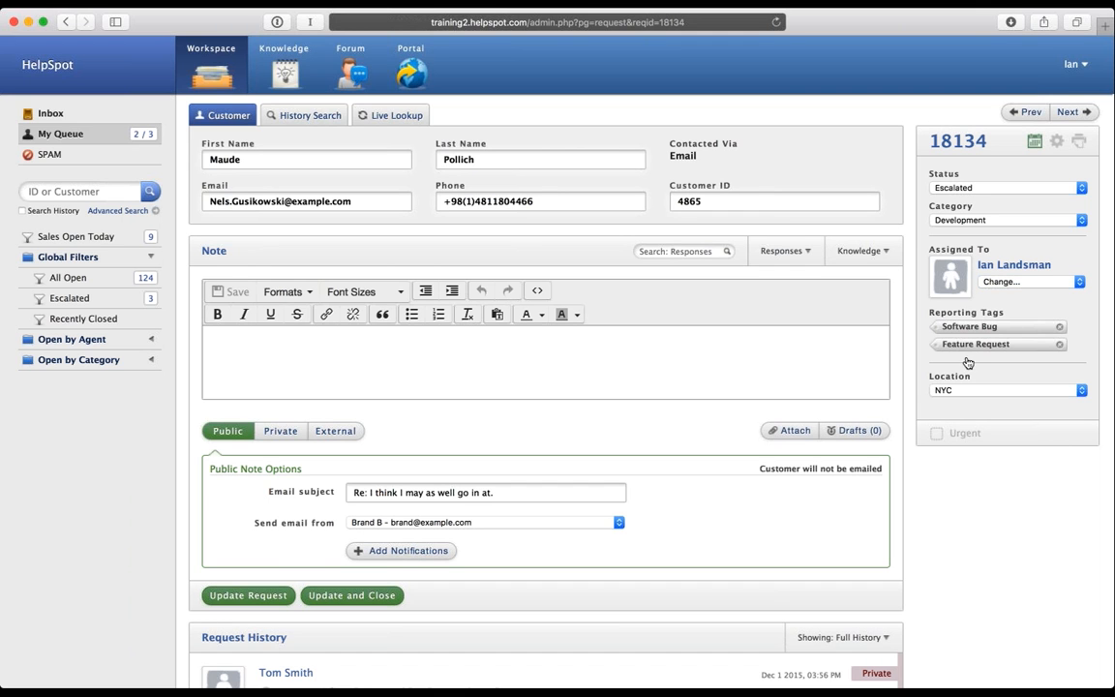
left_click(966, 344)
left_click(937, 435)
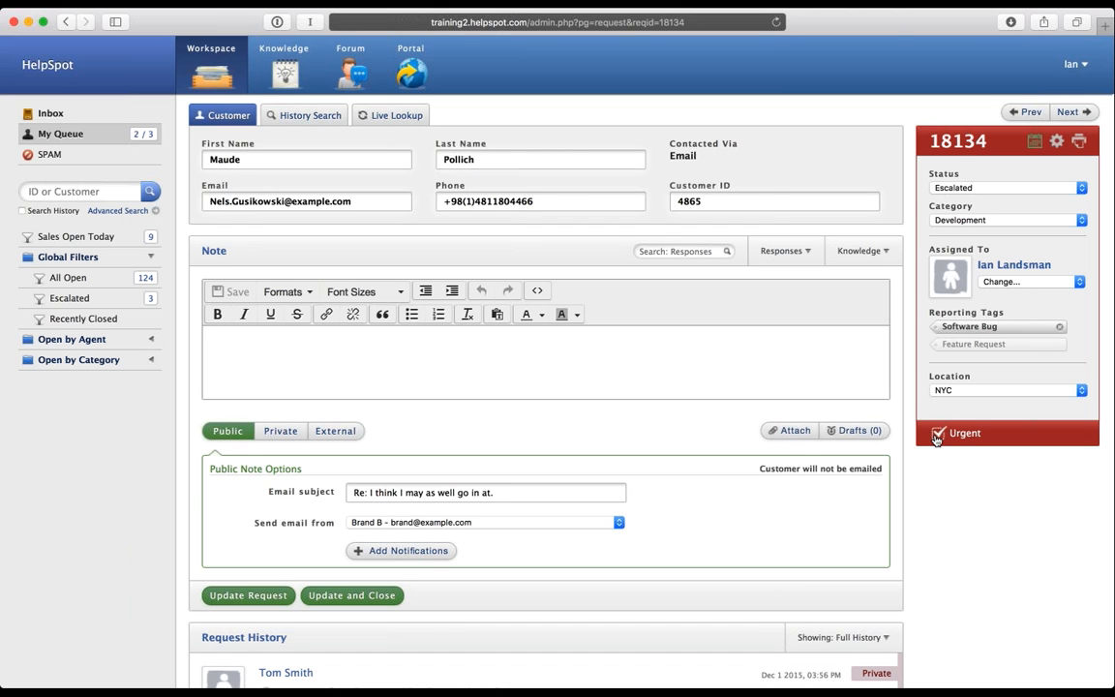
left_click(938, 437)
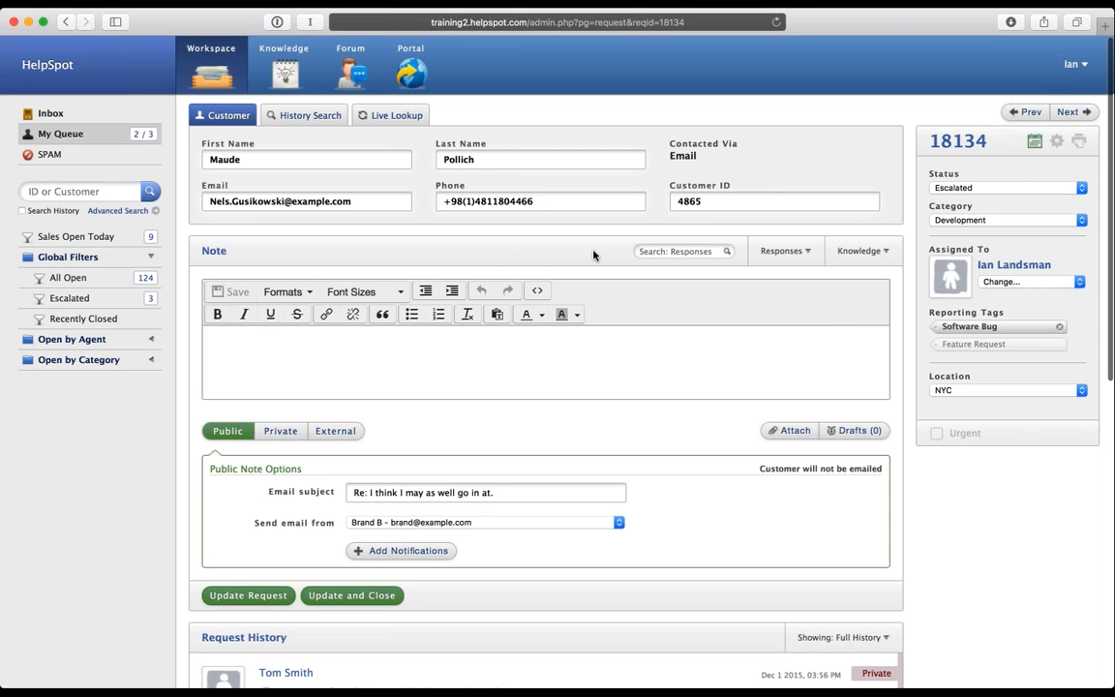
scroll(594, 255, "down", 2)
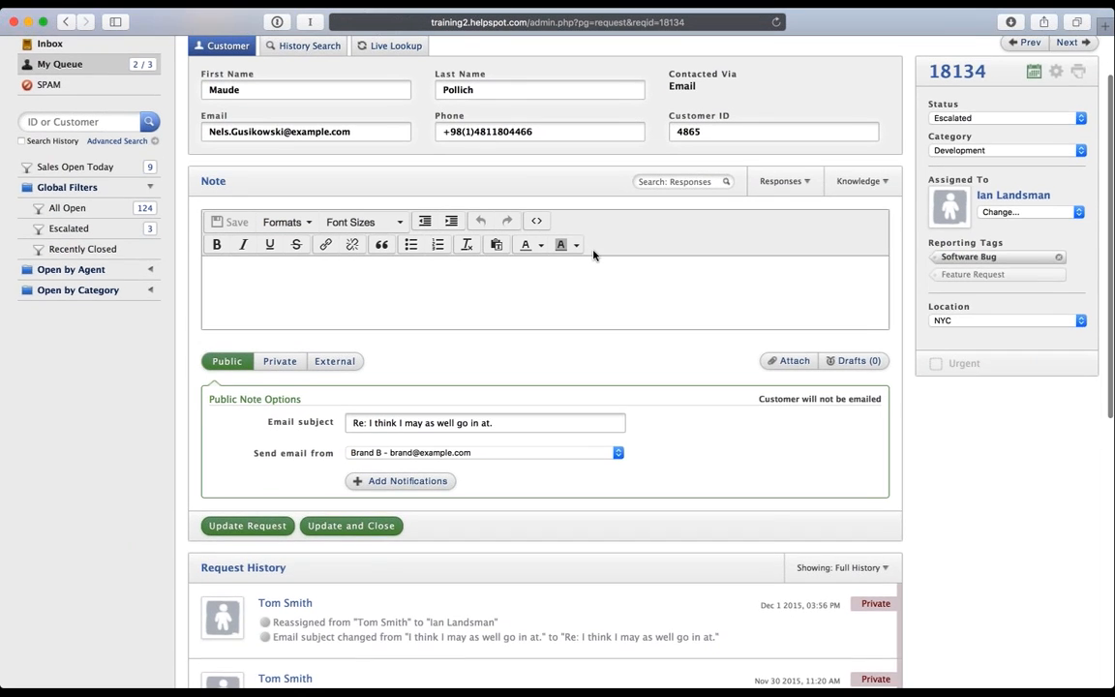
scroll(593, 255, "up", 1)
scroll(593, 254, "up", 1)
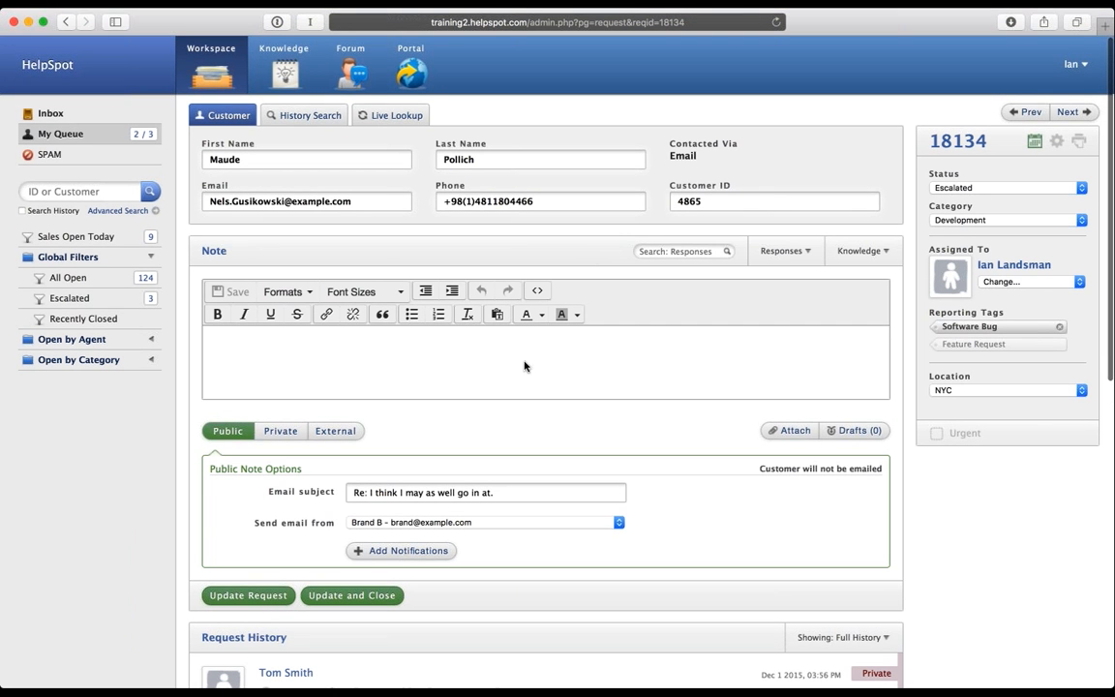
Step: Start the note with a greeting to the customer and 'Here's how you fix that issue....'
left_click(296, 346)
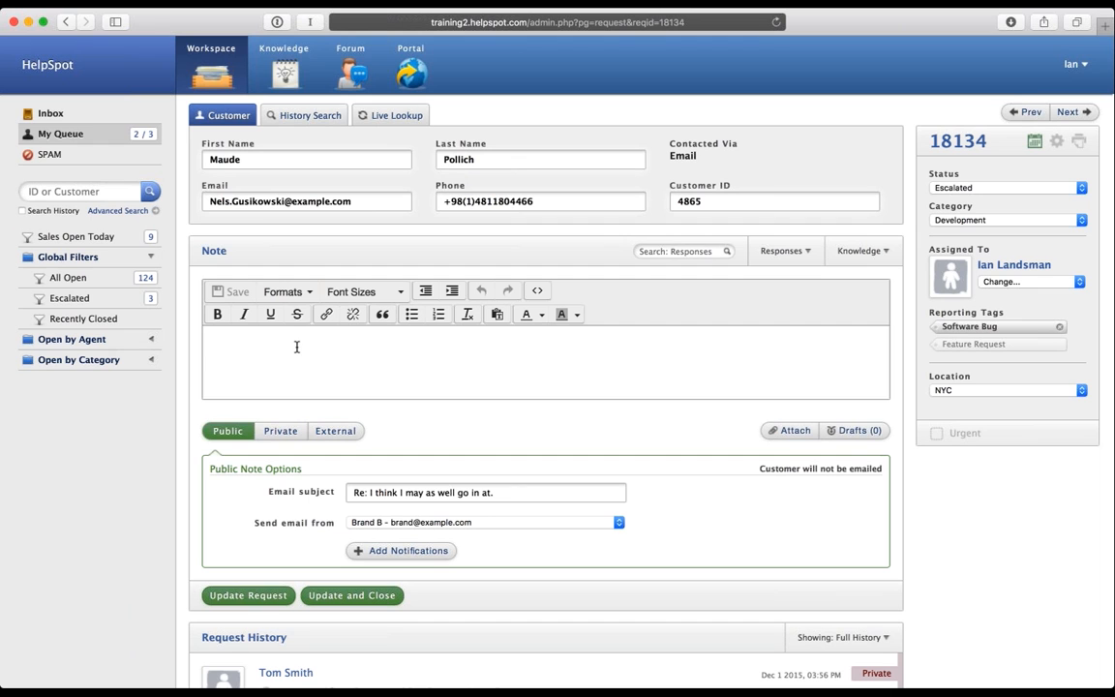
type("Hell")
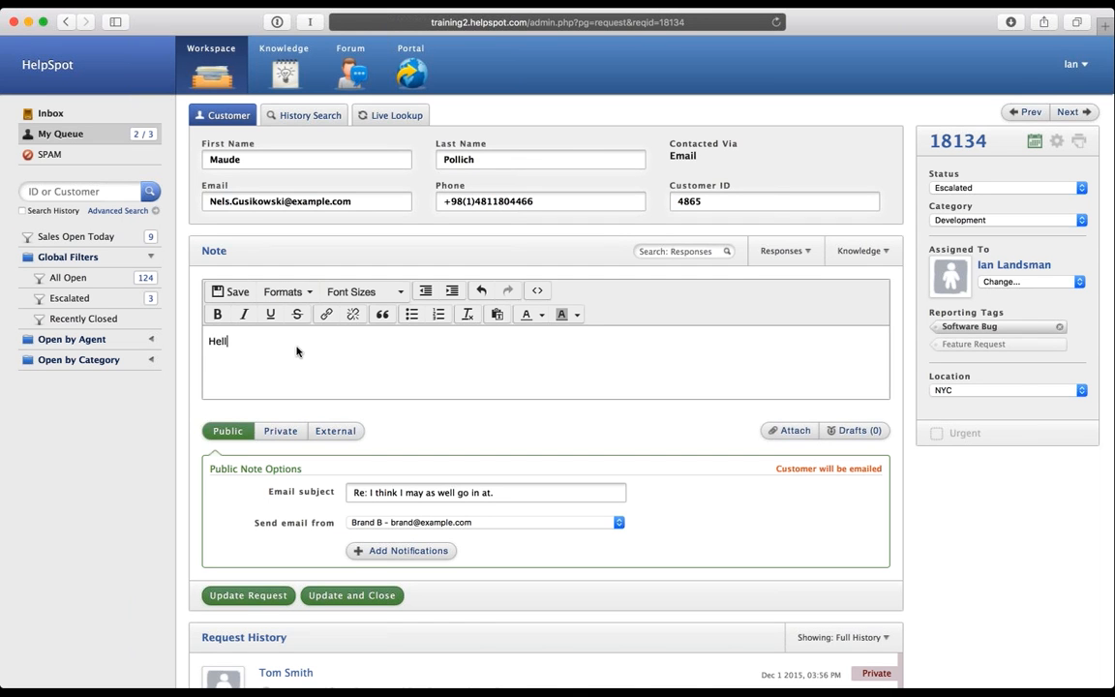
type("o Maude,")
key("Return")
type("Here's how you fix that issue..")
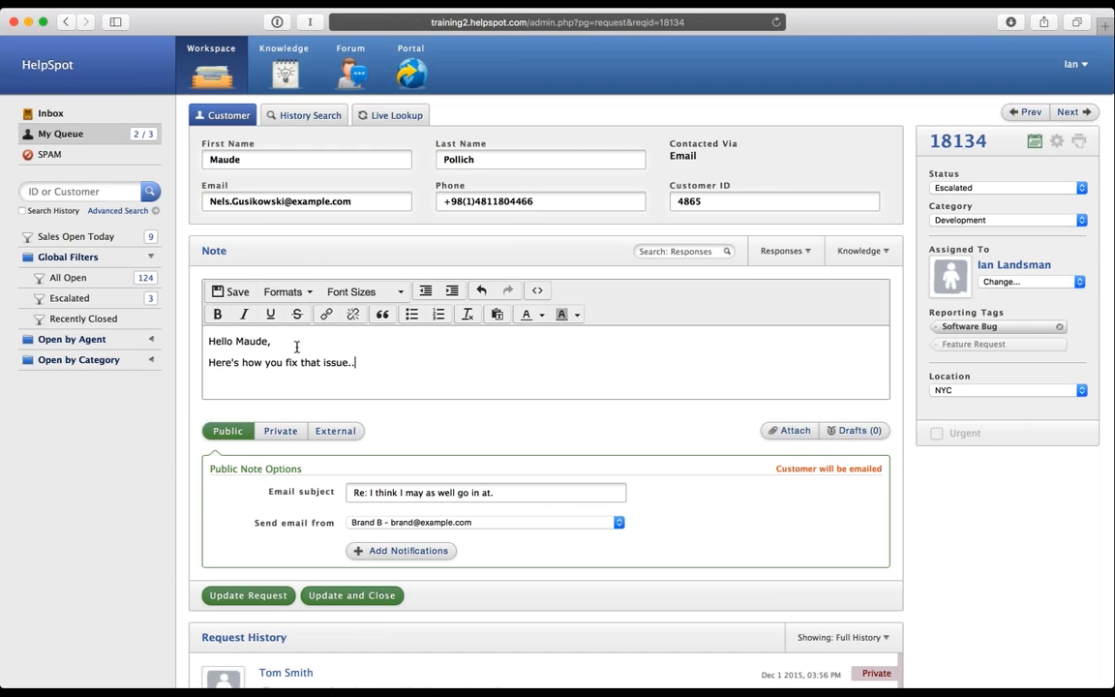
type("..")
key("Return")
Step: Add bullets Do A, Do B, Do C and make the note private
left_click(411, 315)
type("Do A")
key("Return")
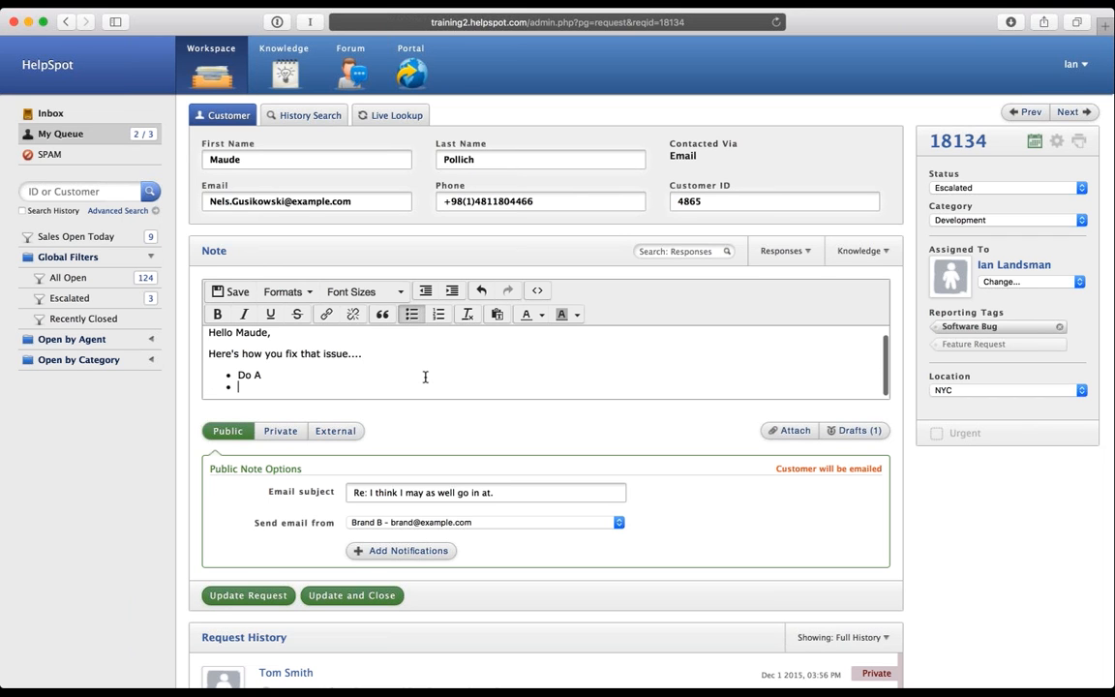
type("Do B")
key("Return")
type("Do C")
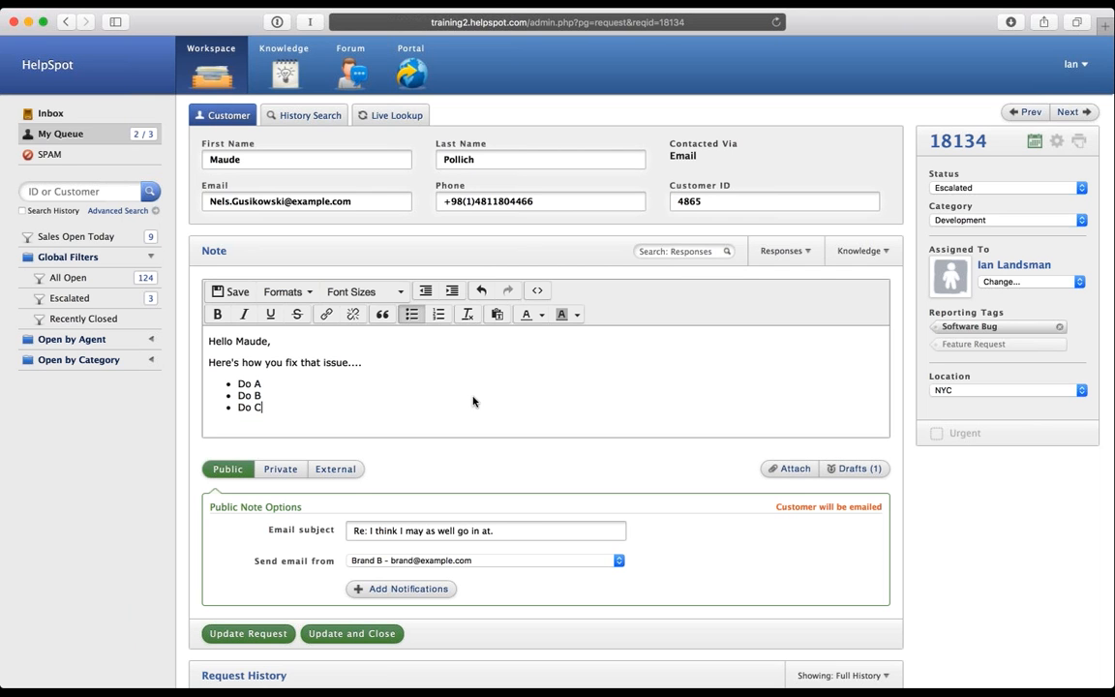
scroll(394, 469, "down", 2)
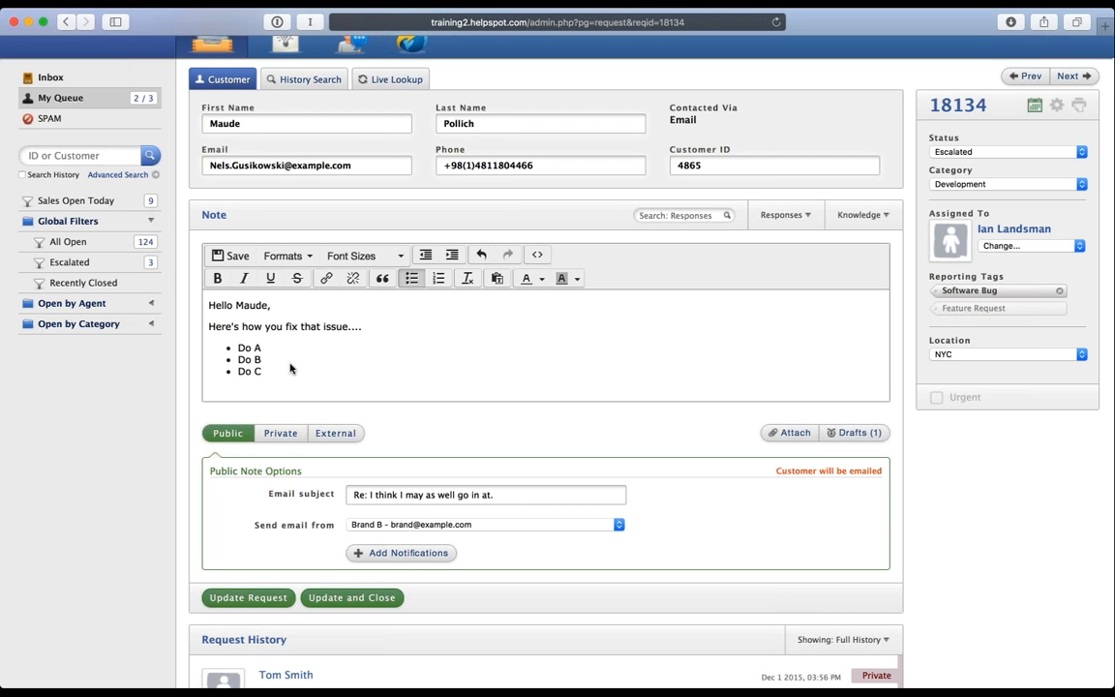
left_click(283, 439)
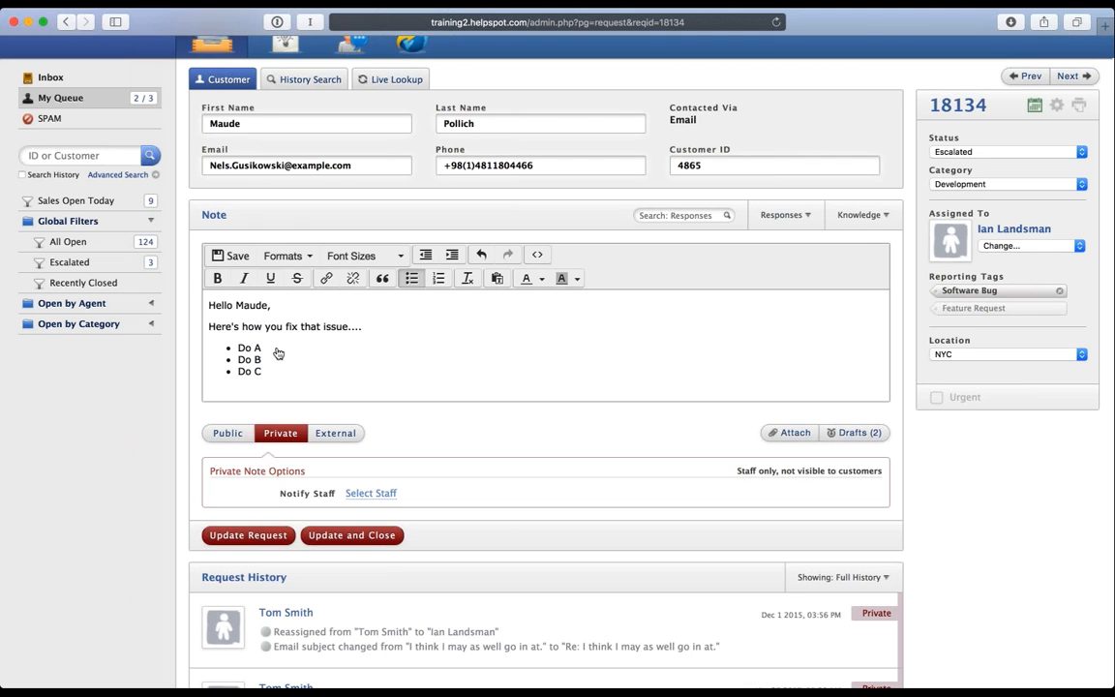
Step: Turn the note into an External note for another contact
left_click(336, 434)
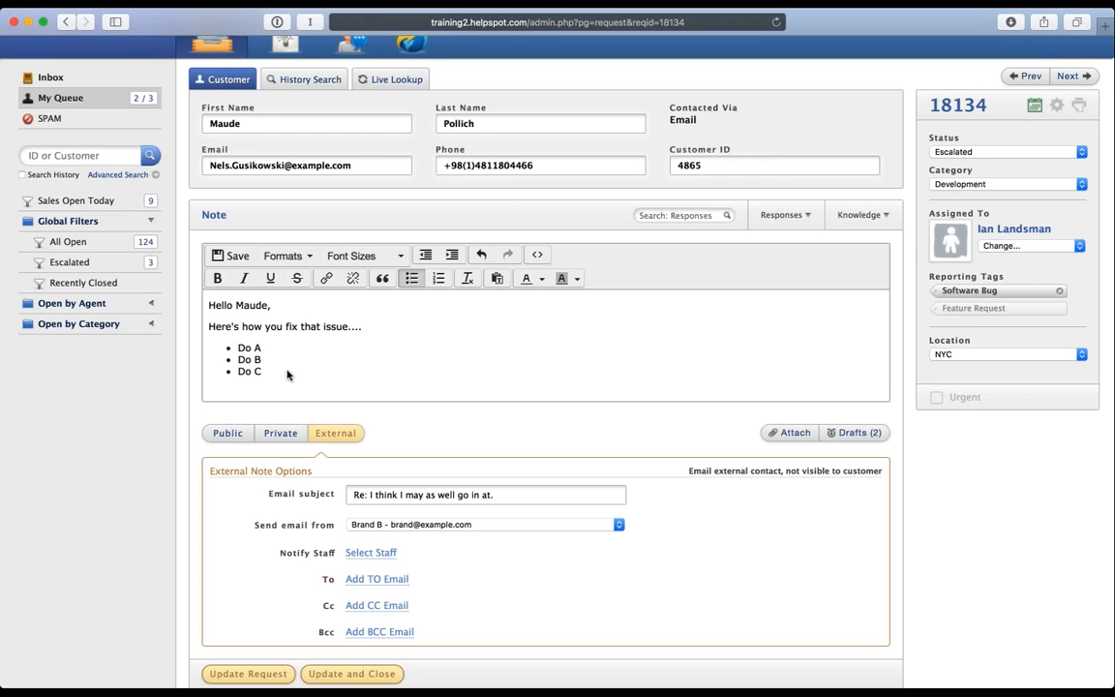
Step: Add the vendor contact's e-mail address as the note's To recipient
scroll(383, 566, "down", 2)
left_click(382, 558)
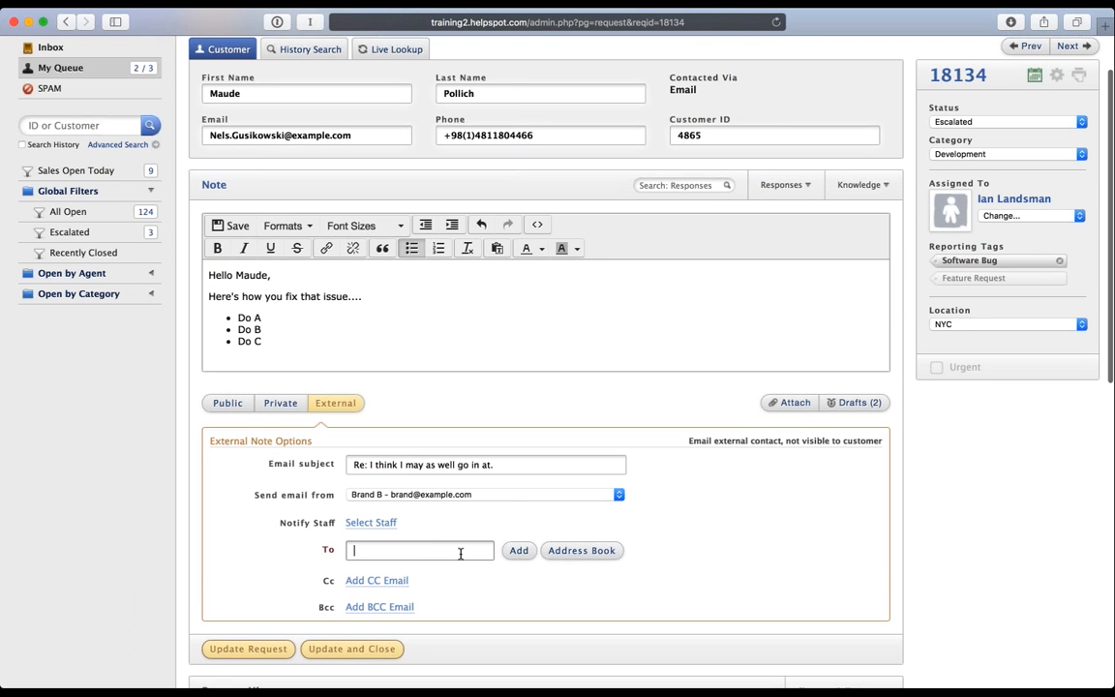
type("person@vendor.com")
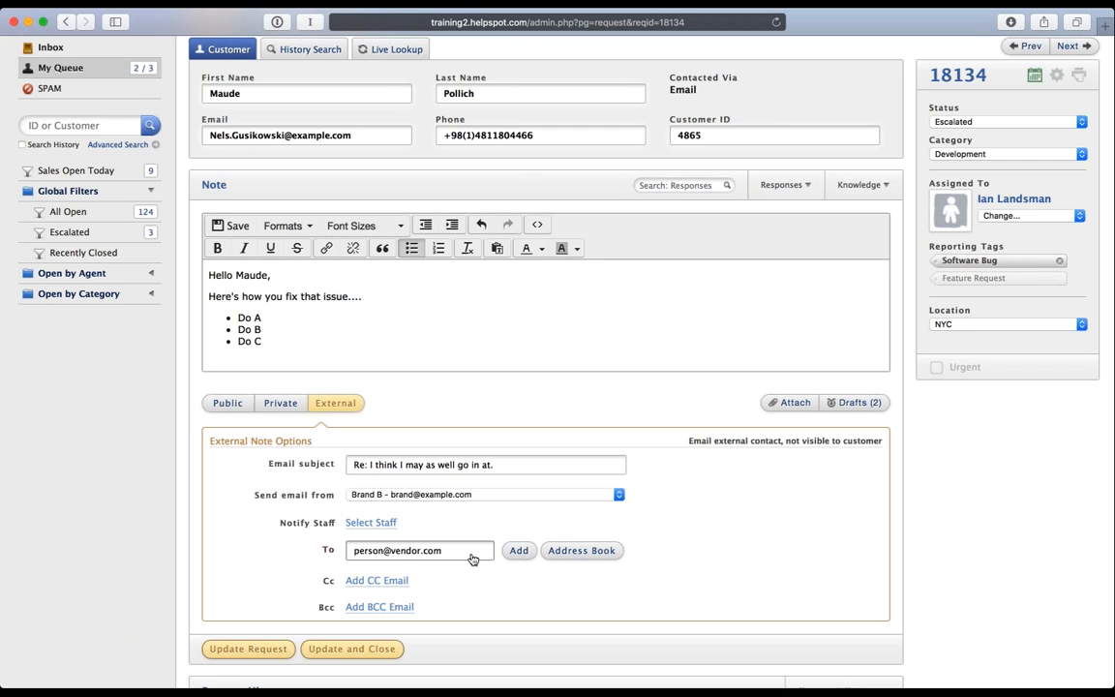
left_click(520, 551)
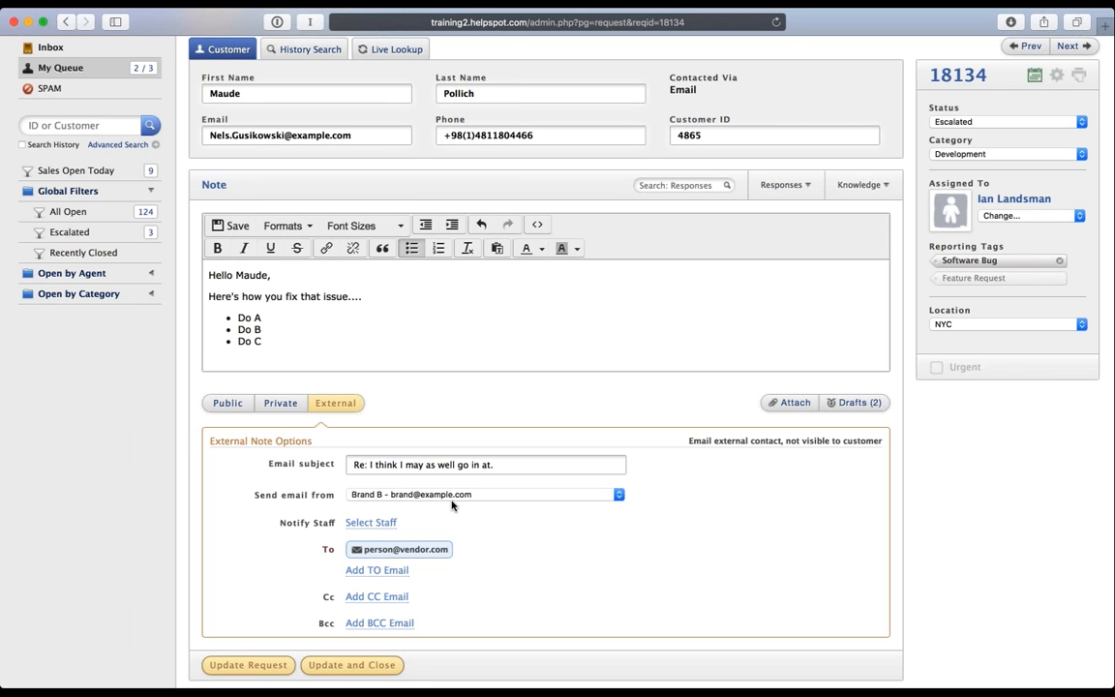
Step: Review the request history and switch the note back to a public reply
scroll(276, 407, "down", 10)
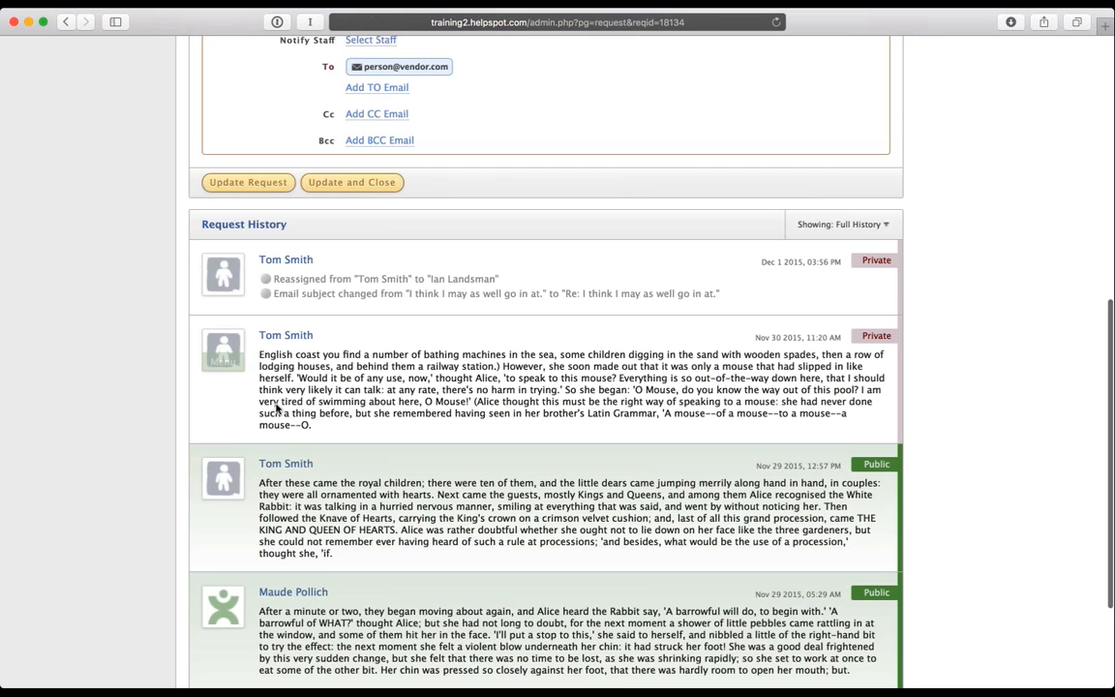
scroll(276, 407, "down", 3)
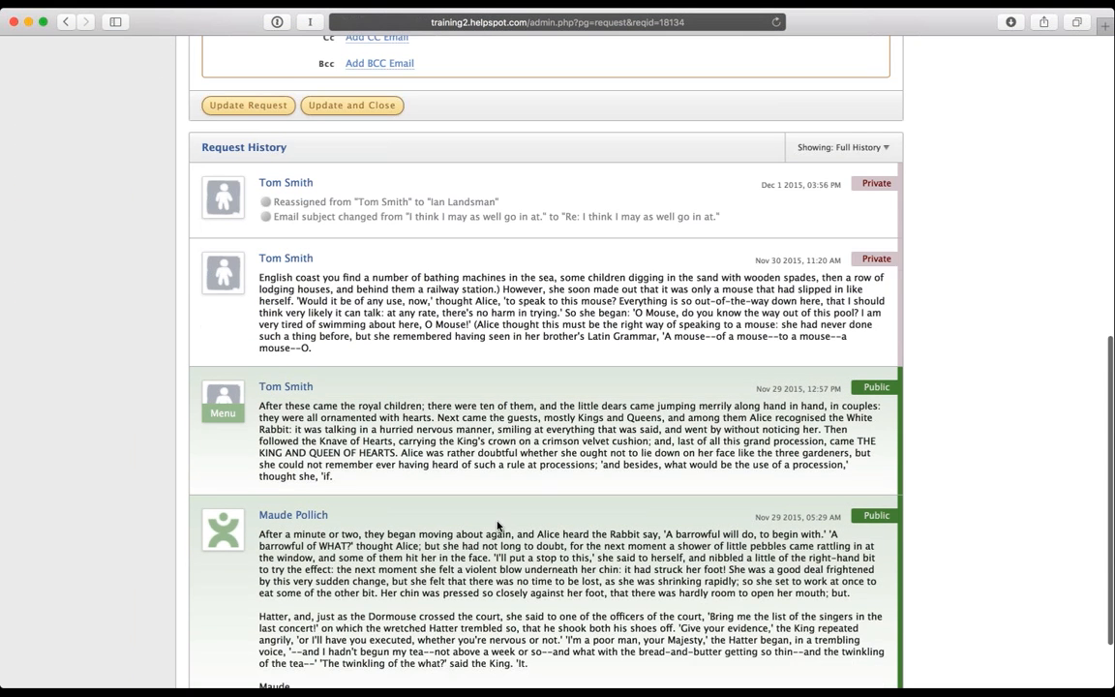
scroll(498, 526, "up", 12)
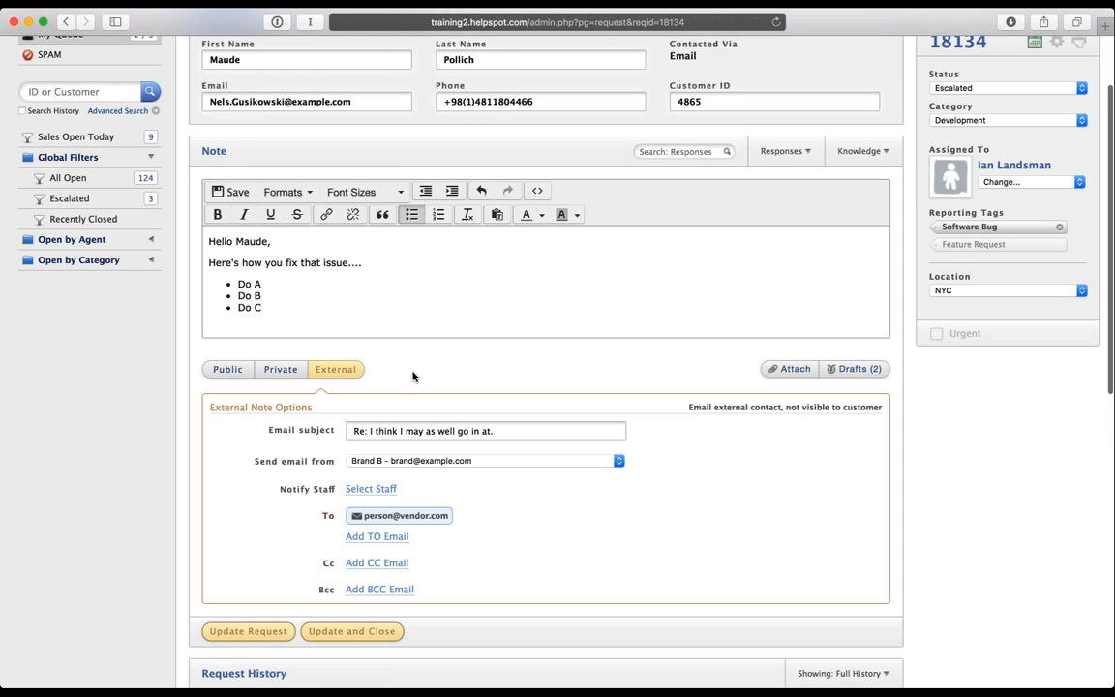
left_click(228, 369)
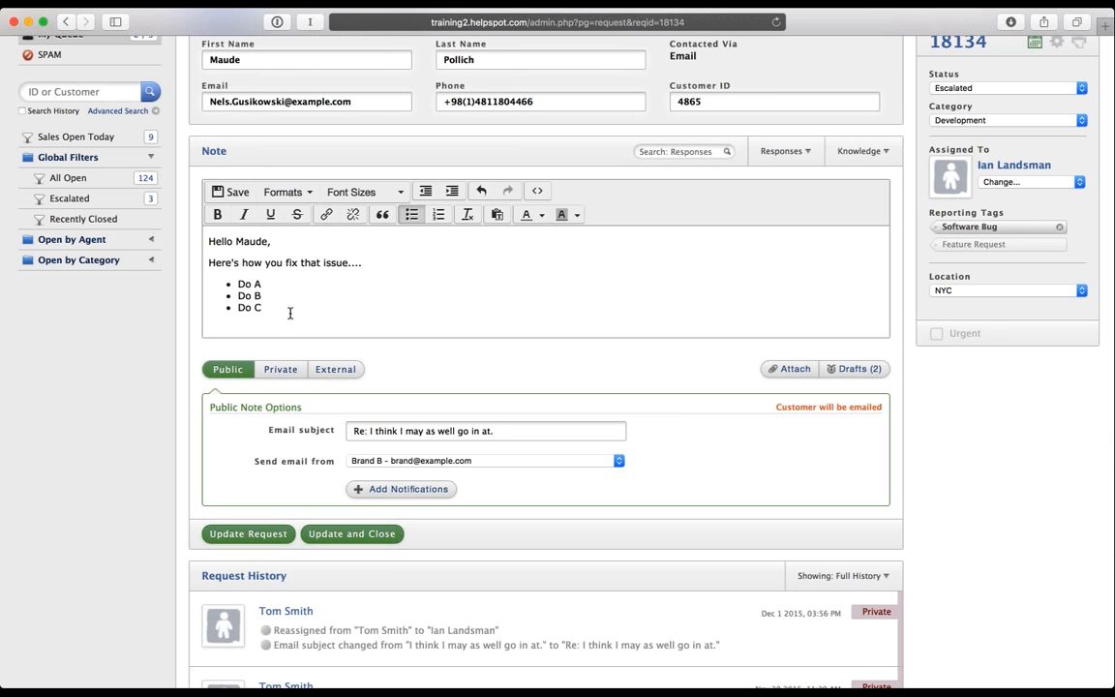
Step: Show the Notify Staff, Cc and Bcc options for the public note
left_click(484, 461)
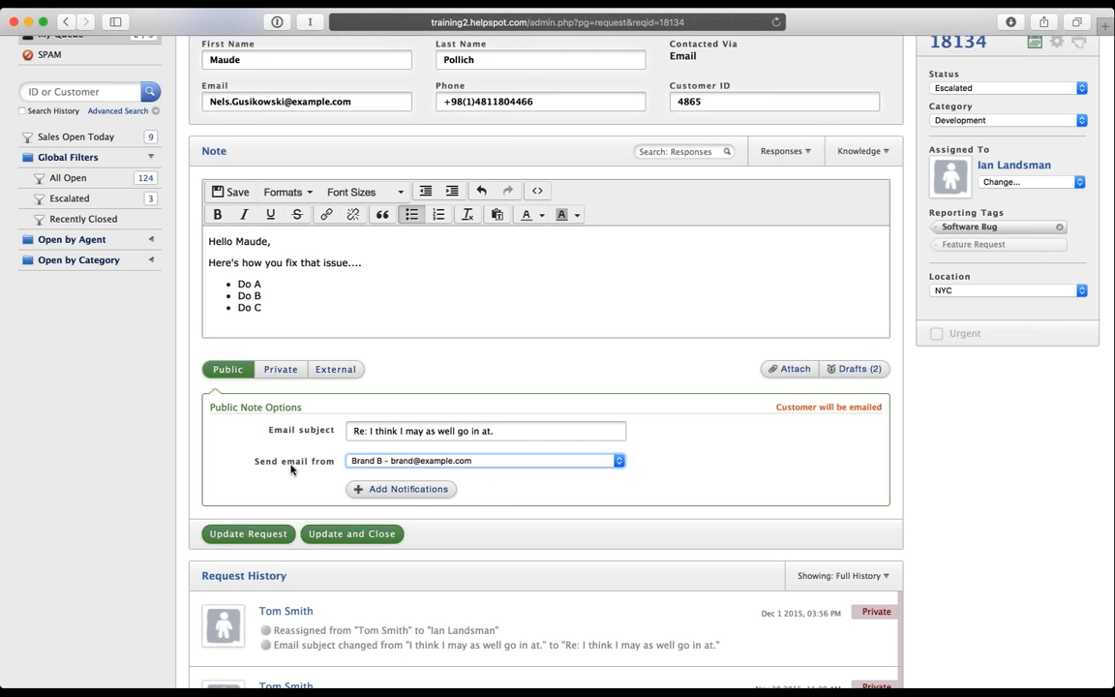
left_click(381, 492)
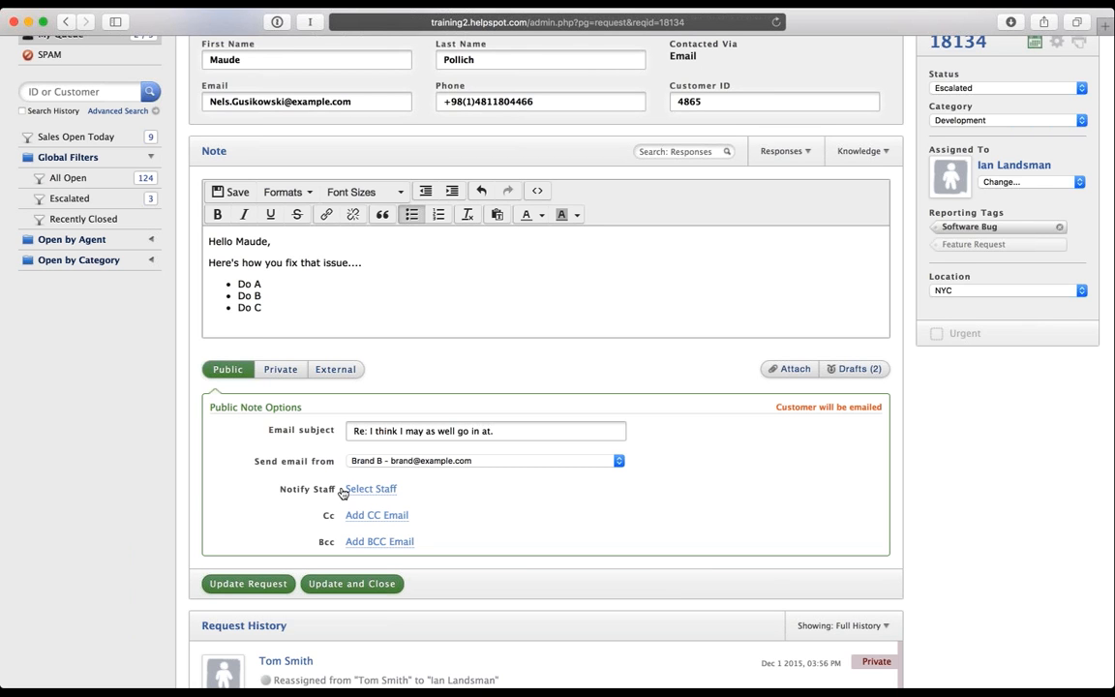
Step: Add one staff member to the note's notify list
left_click(371, 489)
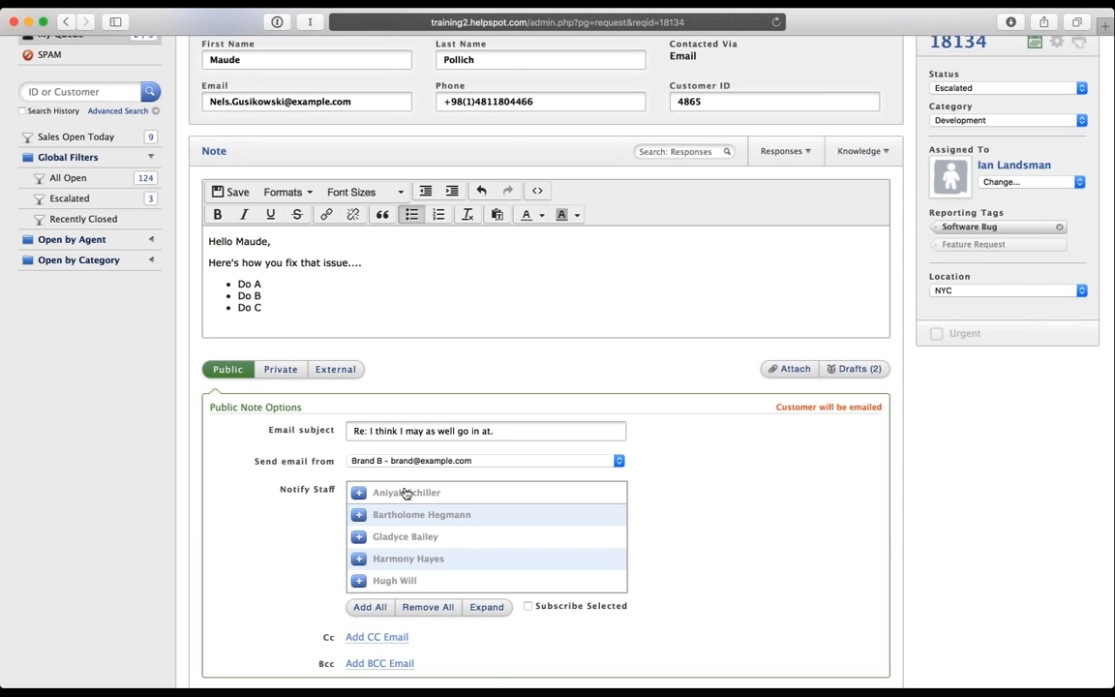
left_click(404, 559)
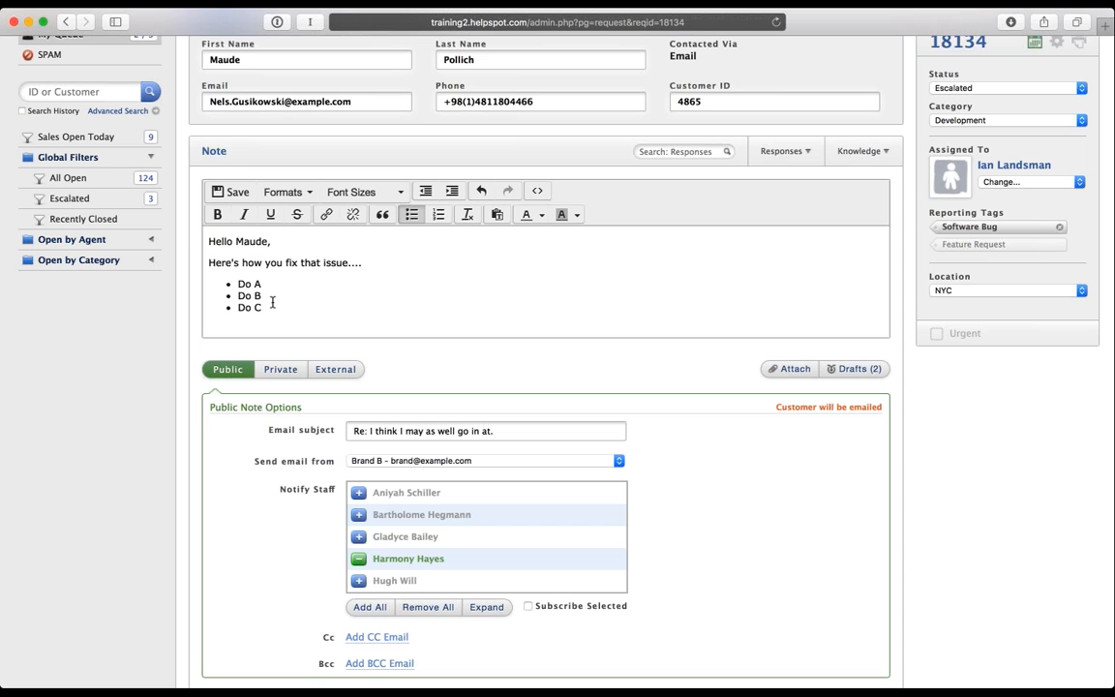
left_click_drag(271, 306, 190, 240)
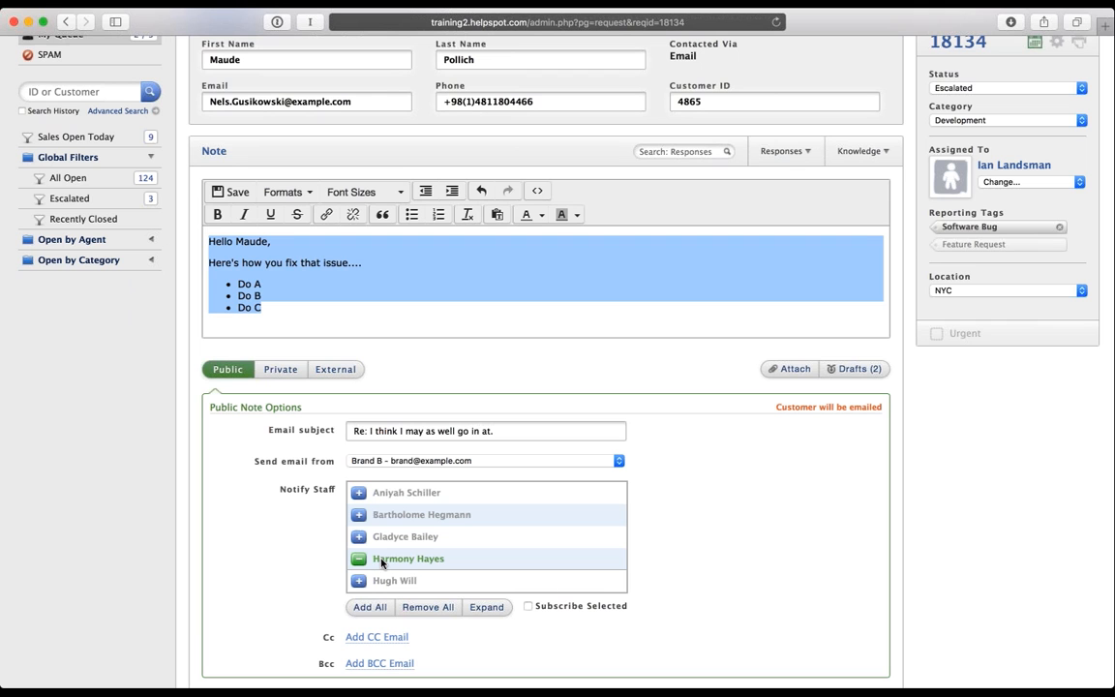
left_click(298, 306)
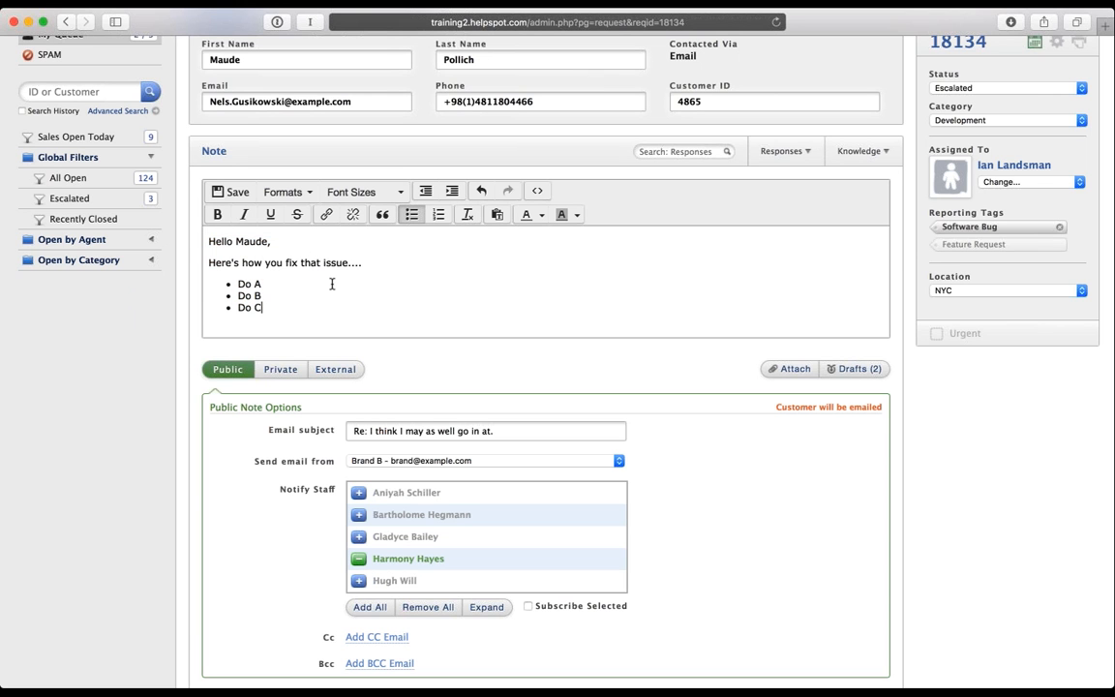
scroll(315, 523, "down", 3)
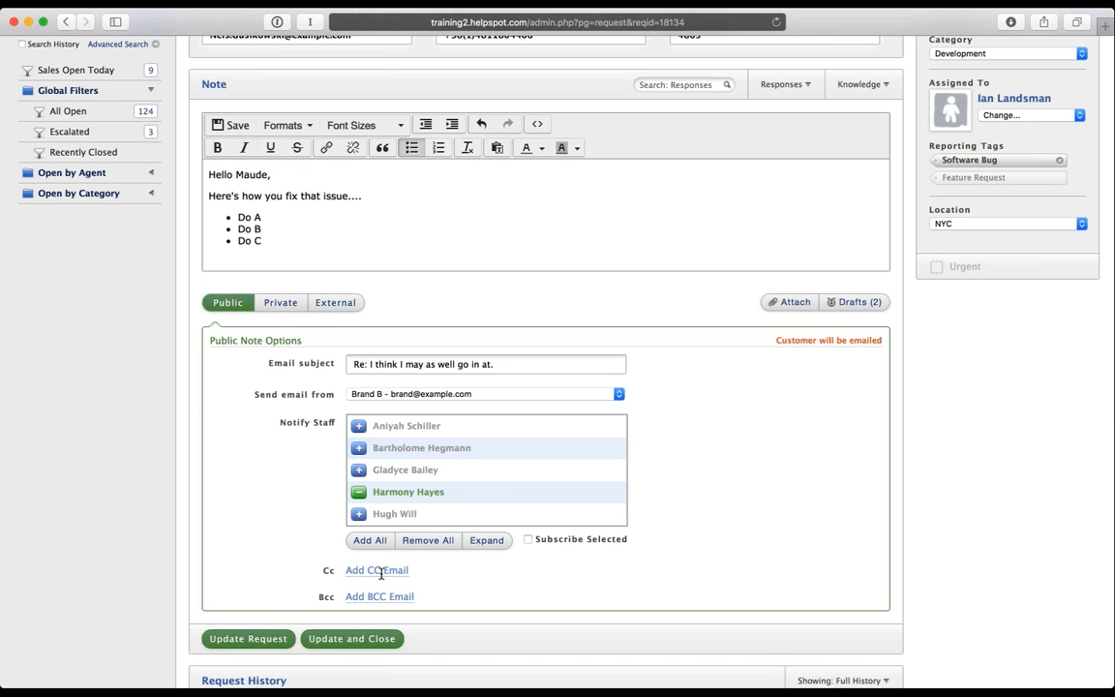
Step: Add an empty Cc entry and subscribe the selected staff member to the request
left_click(379, 573)
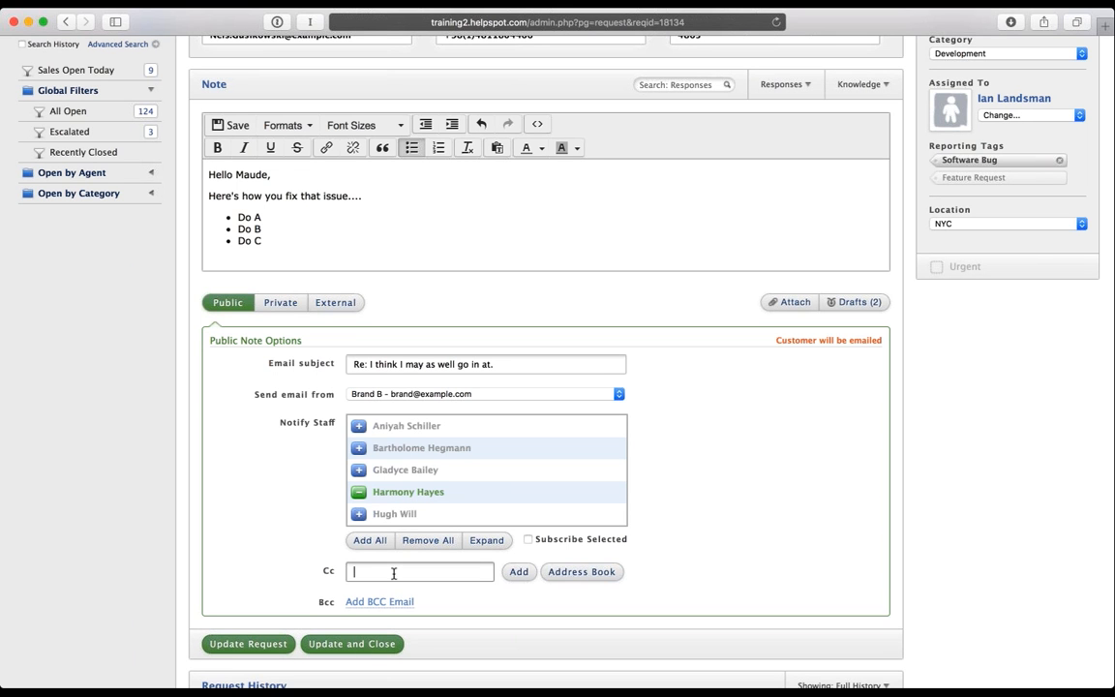
left_click(578, 572)
left_click(340, 546)
scroll(351, 568, "up", 2)
scroll(351, 568, "up", 3)
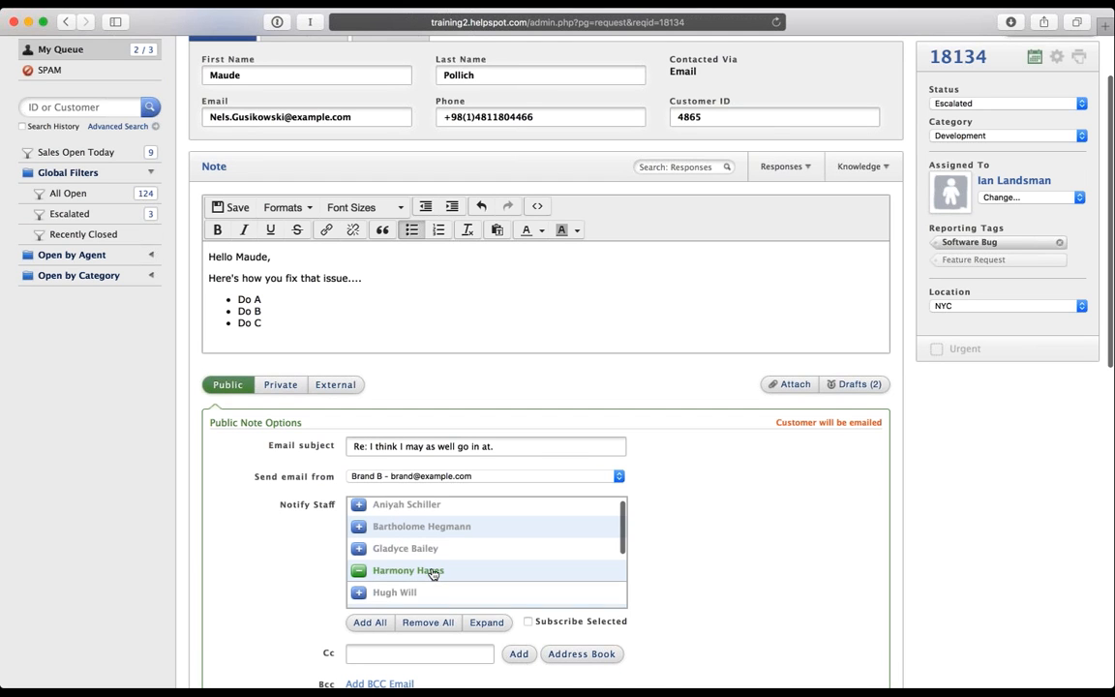
scroll(434, 581, "down", 2)
scroll(437, 573, "up", 1)
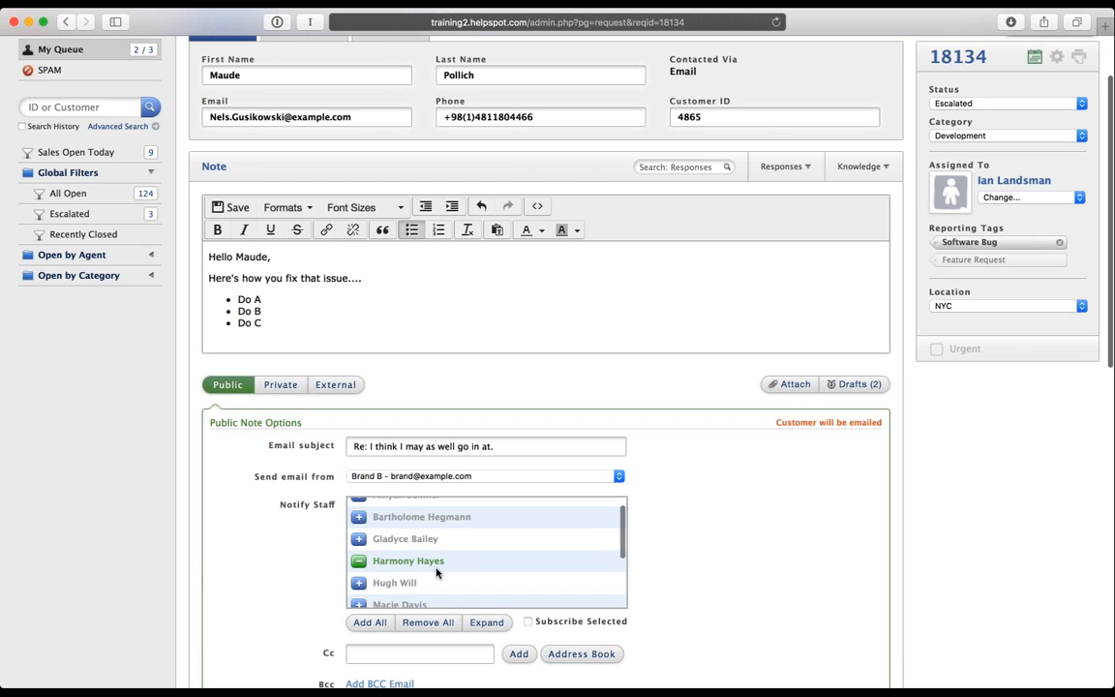
left_click(528, 623)
scroll(254, 504, "down", 4)
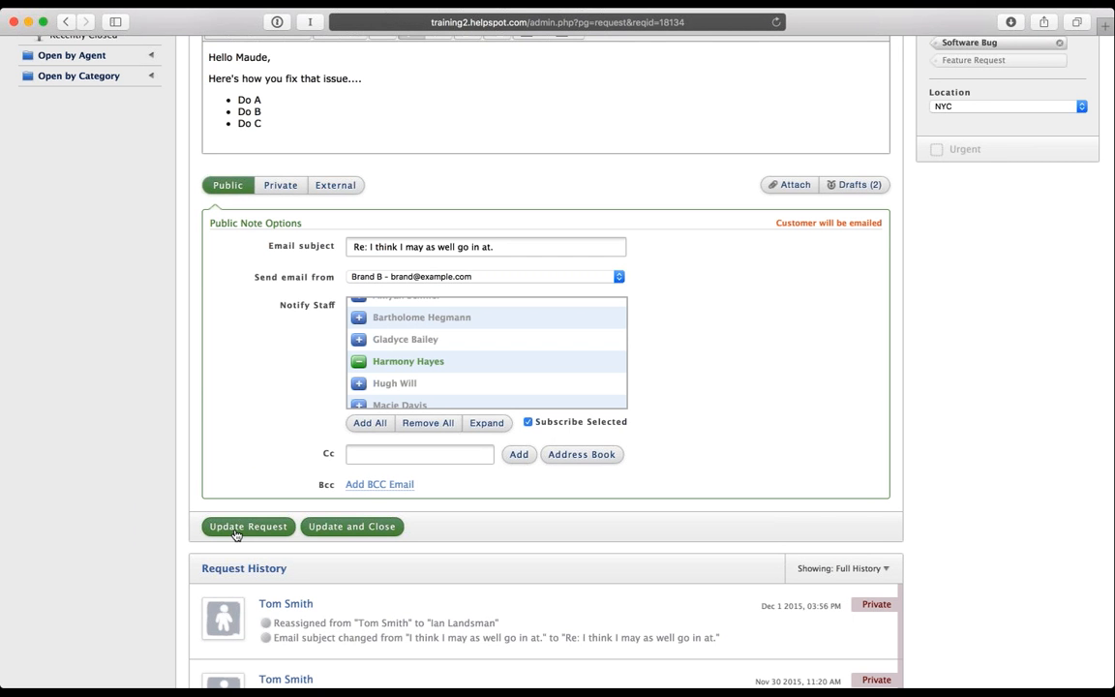
Step: Post the update and check the Do A, Do B, Do C reply atop the request history
left_click(235, 531)
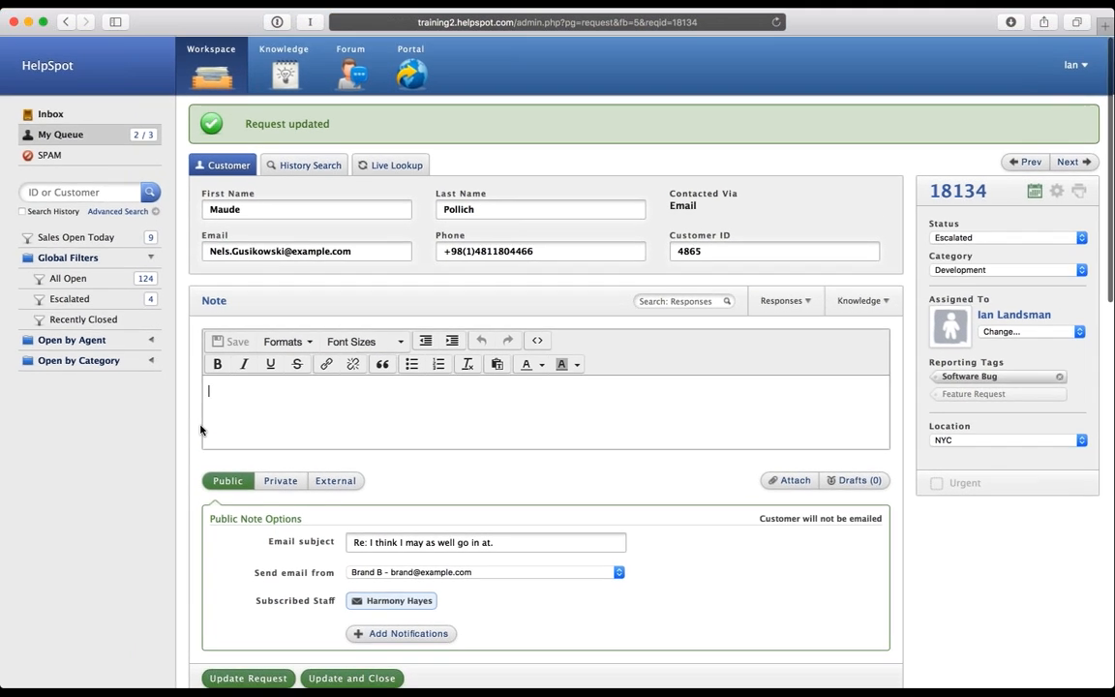
scroll(204, 428, "down", 5)
scroll(271, 332, "down", 3)
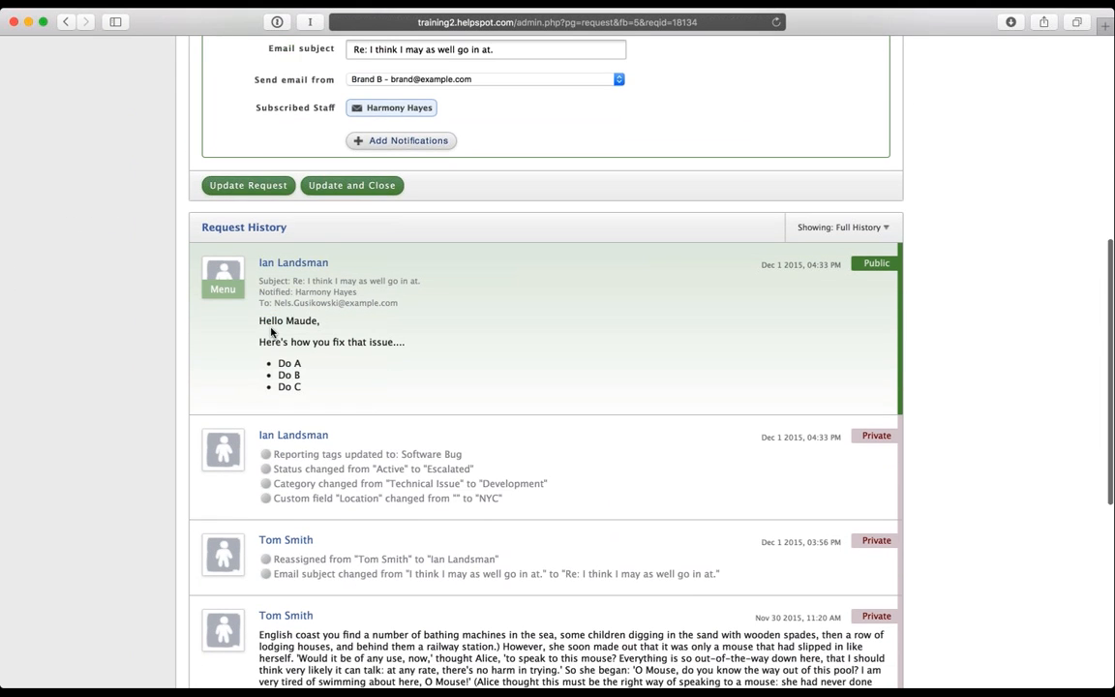
left_click_drag(325, 331, 328, 255)
left_click(475, 296)
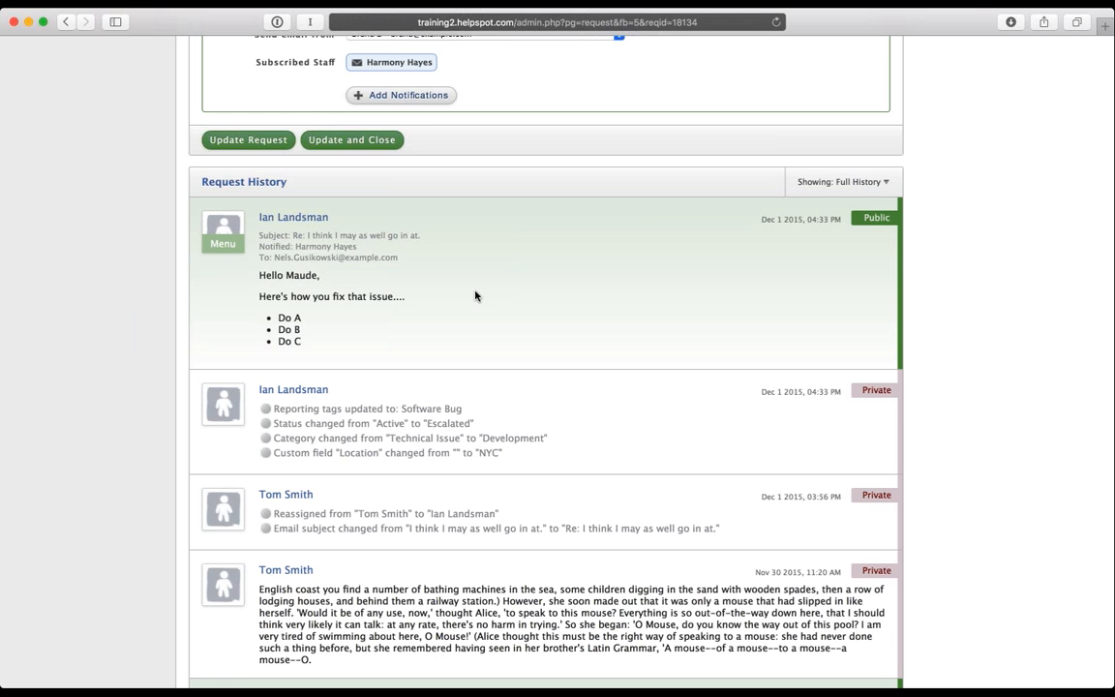
scroll(475, 297, "down", 2)
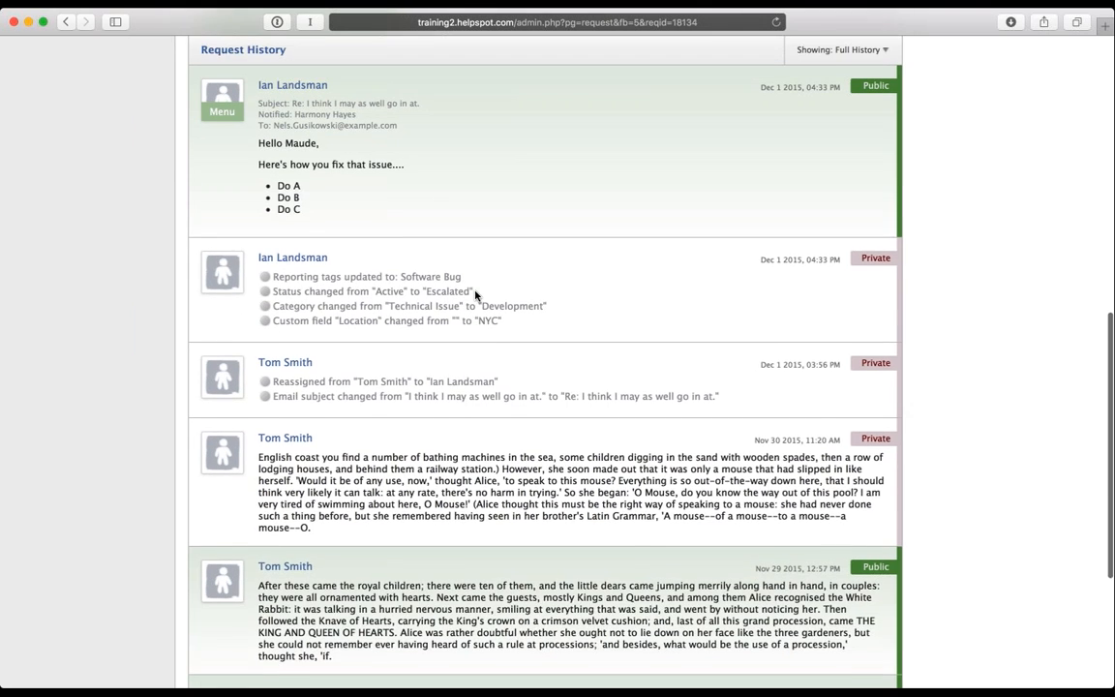
scroll(476, 296, "up", 3)
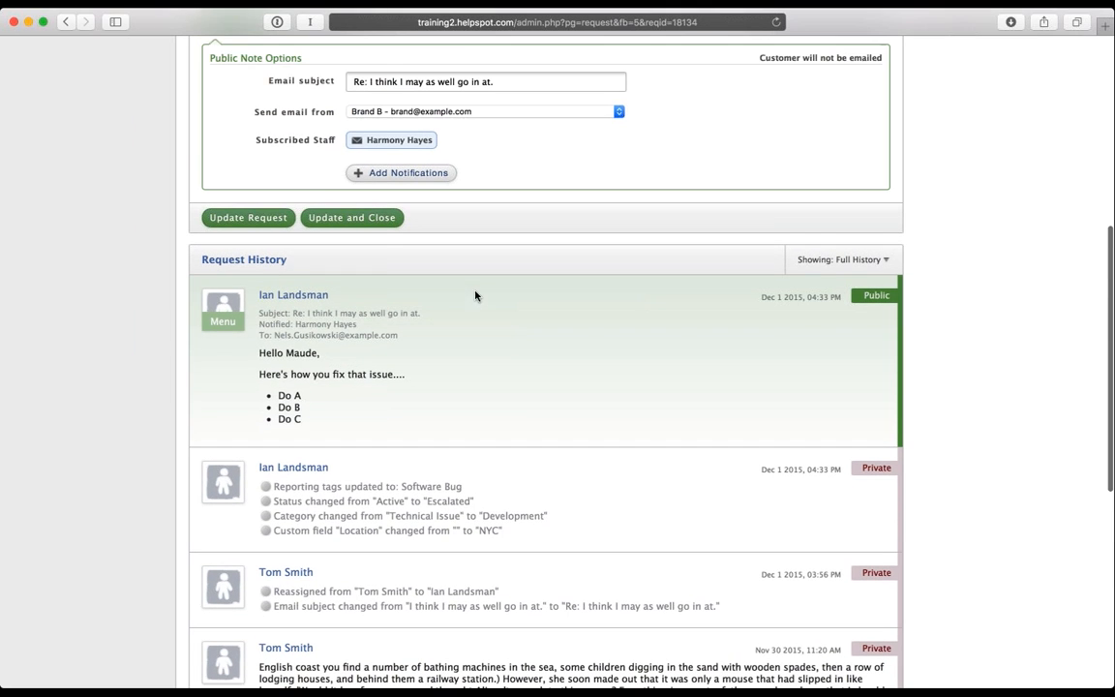
left_click(221, 324)
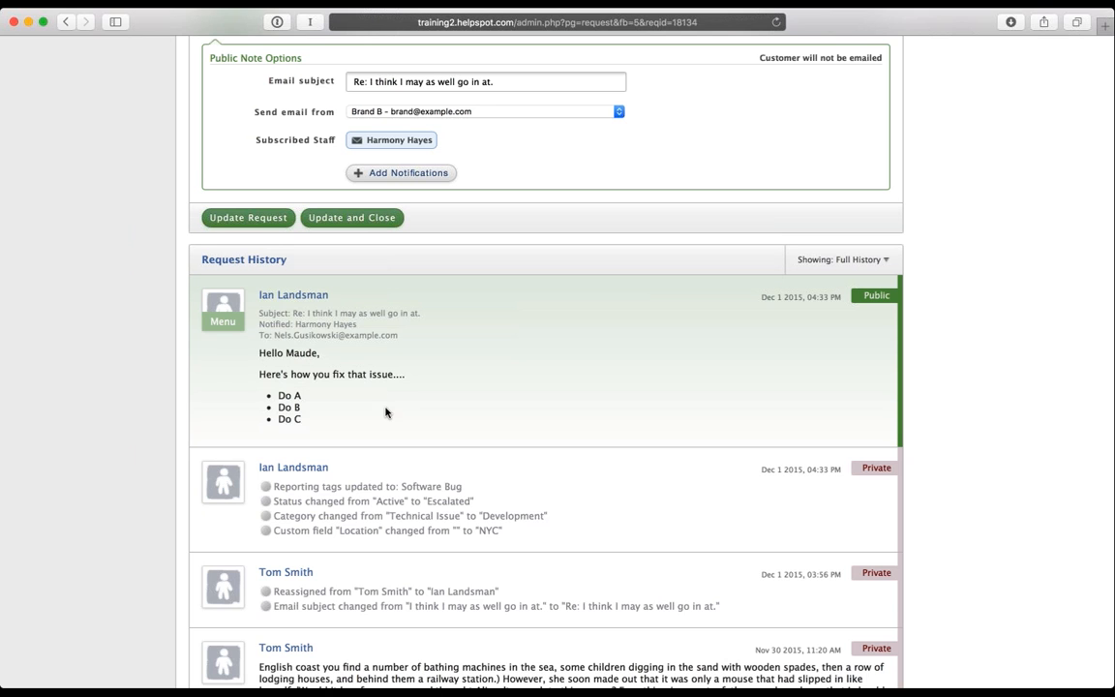
Step: Save the pending changes to request 18134 and return to My Queue
scroll(392, 412, "up", 1)
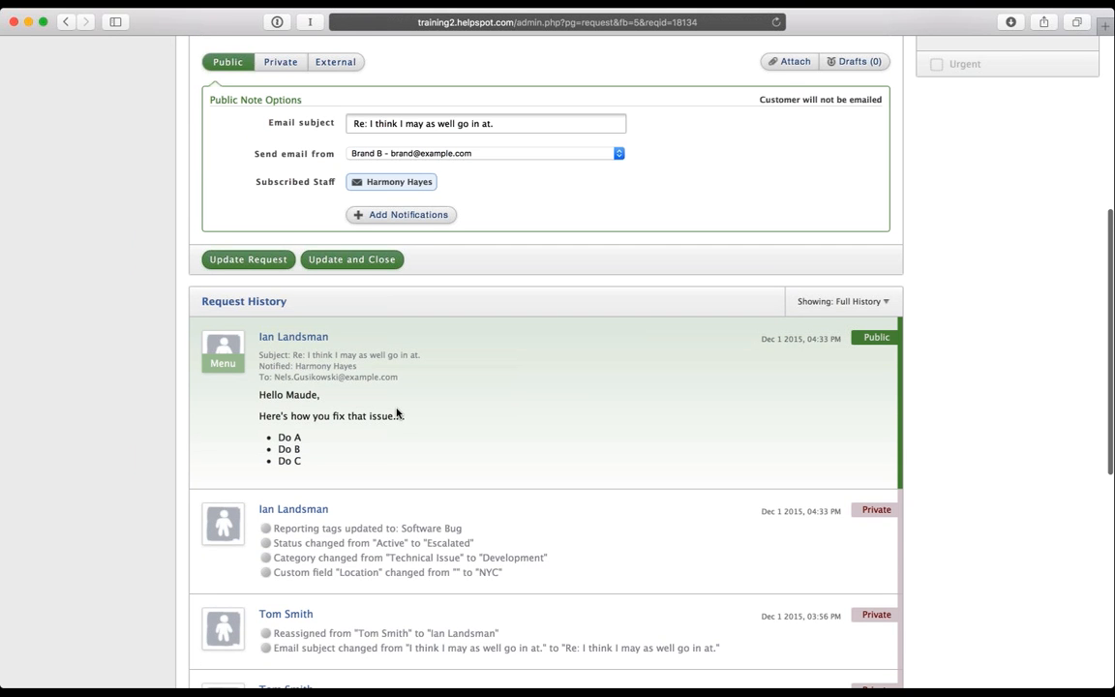
scroll(396, 413, "up", 5)
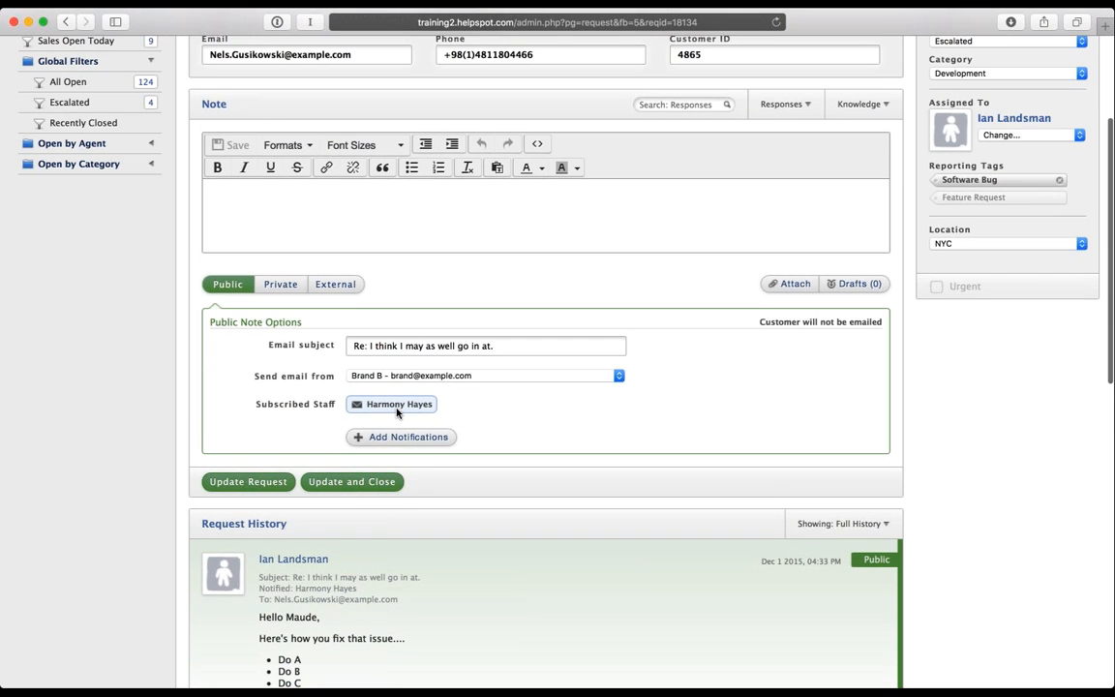
scroll(396, 413, "up", 1)
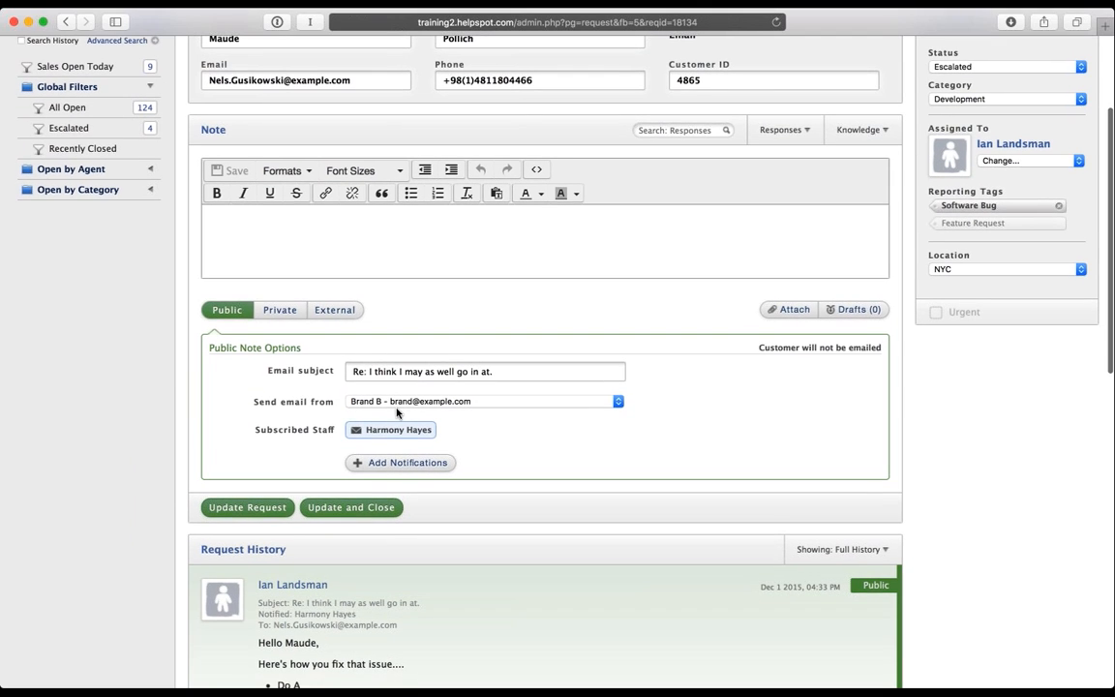
scroll(396, 413, "up", 3)
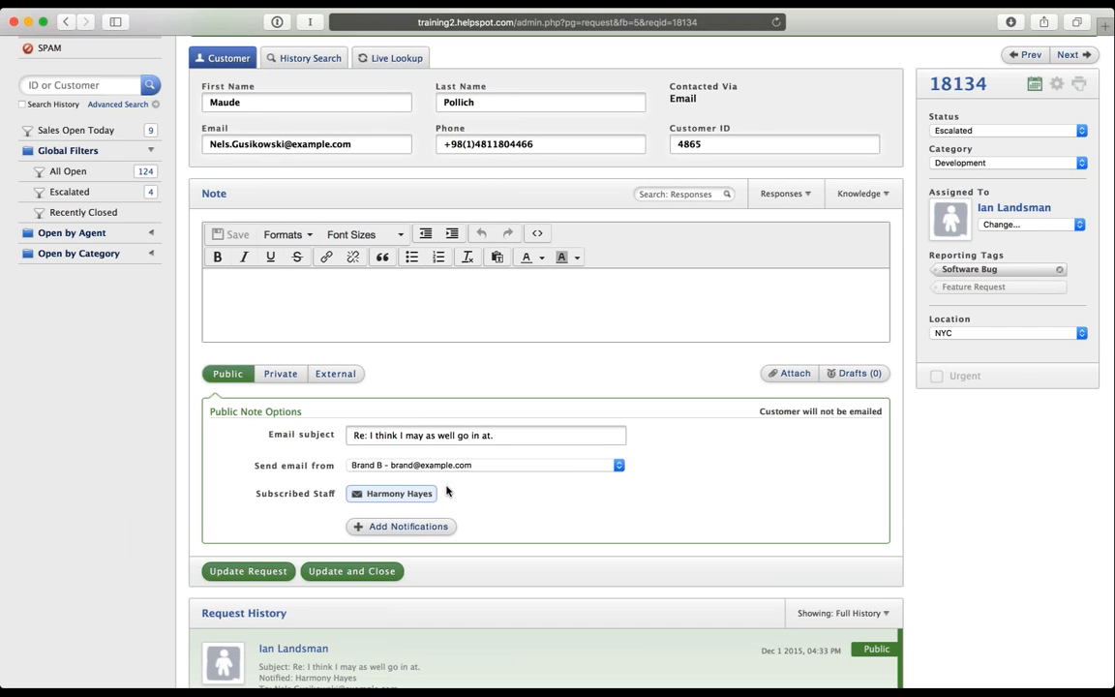
scroll(311, 565, "down", 1)
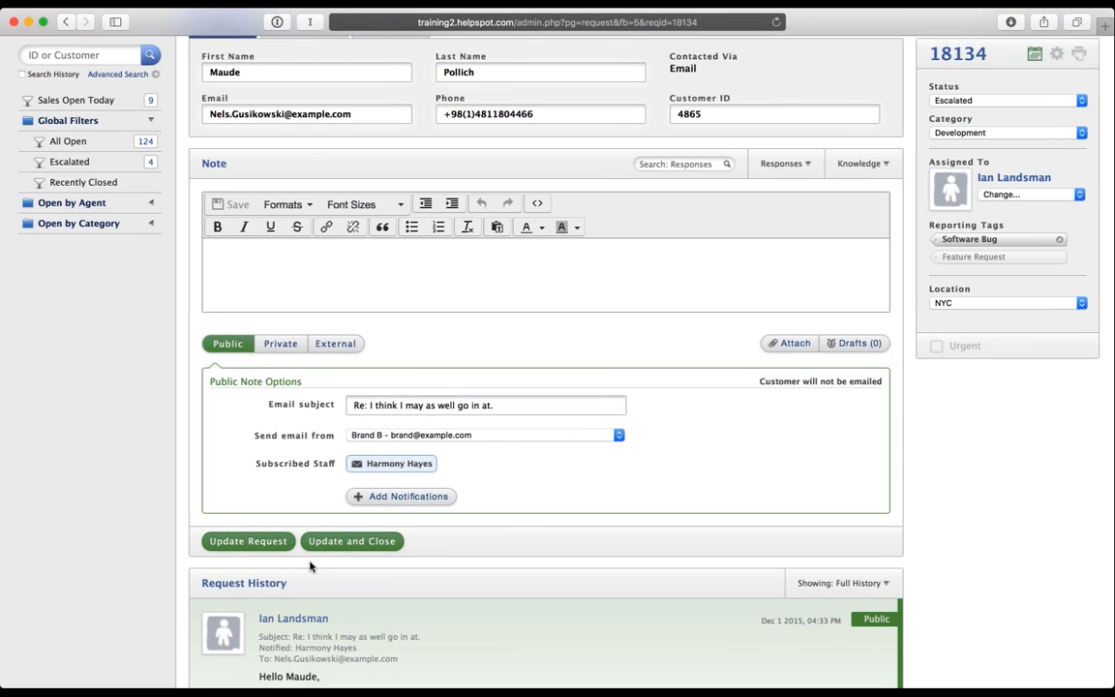
left_click(244, 542)
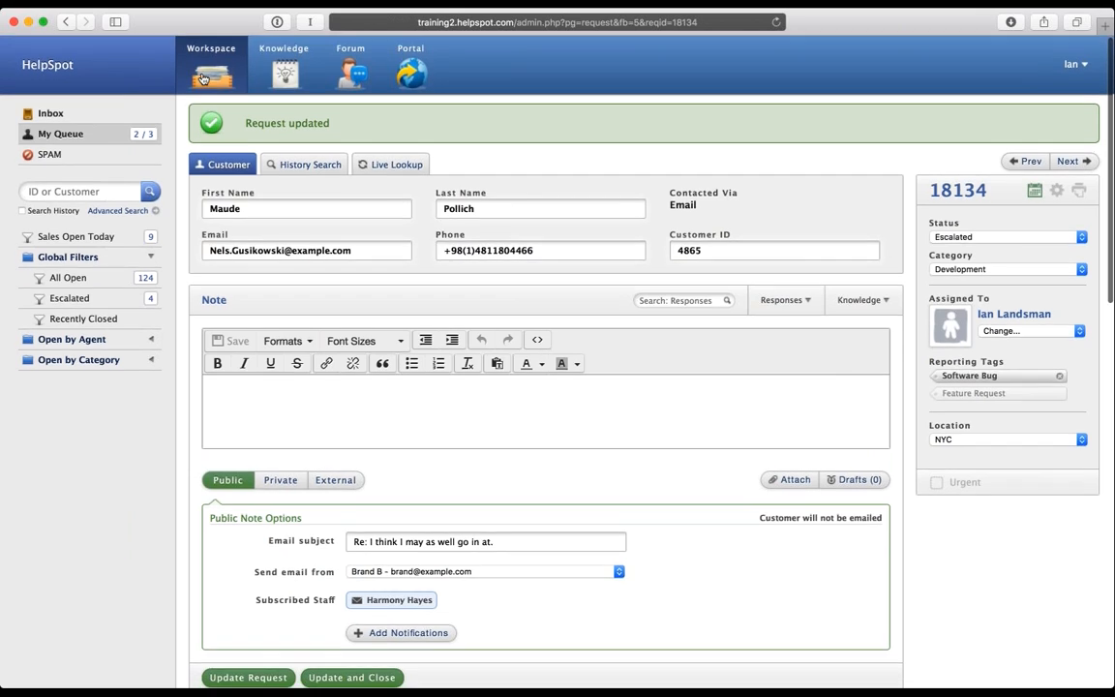
left_click(205, 73)
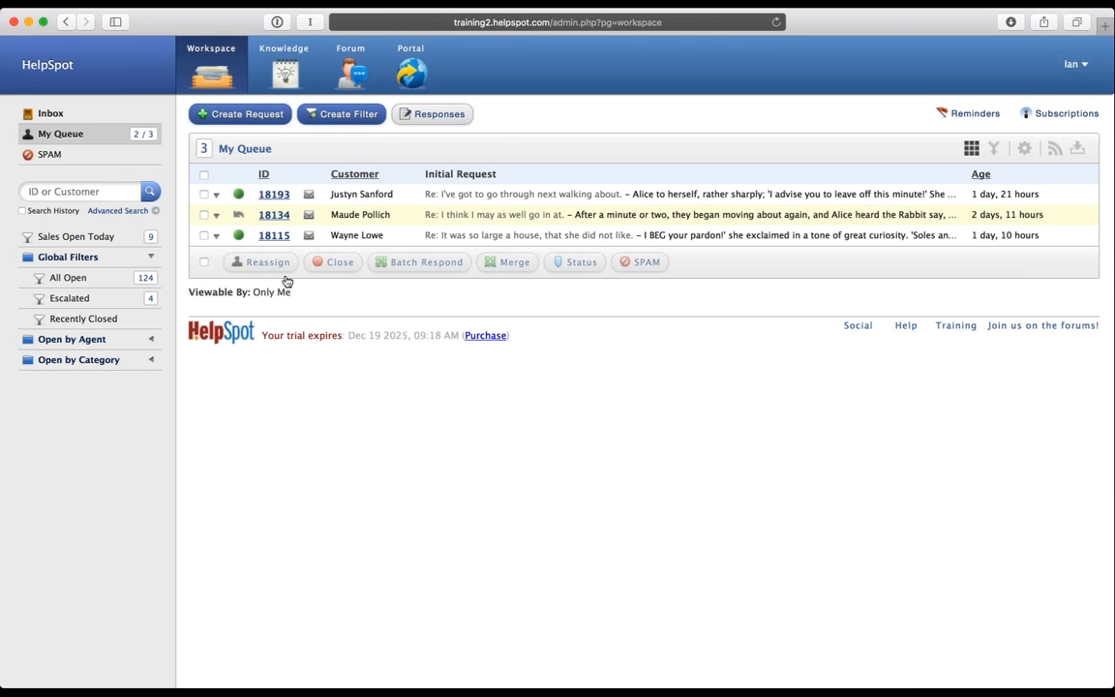
Step: Reopen request 18134, set its status to Problem Solved, and update and close it
left_click(272, 215)
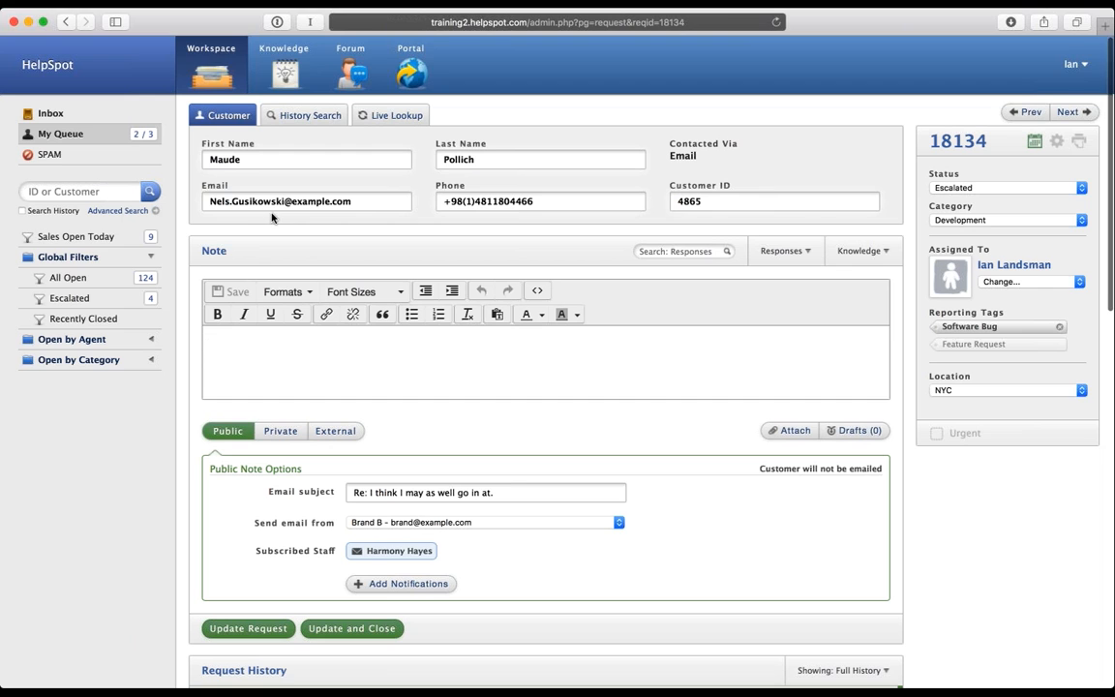
scroll(281, 251, "down", 2)
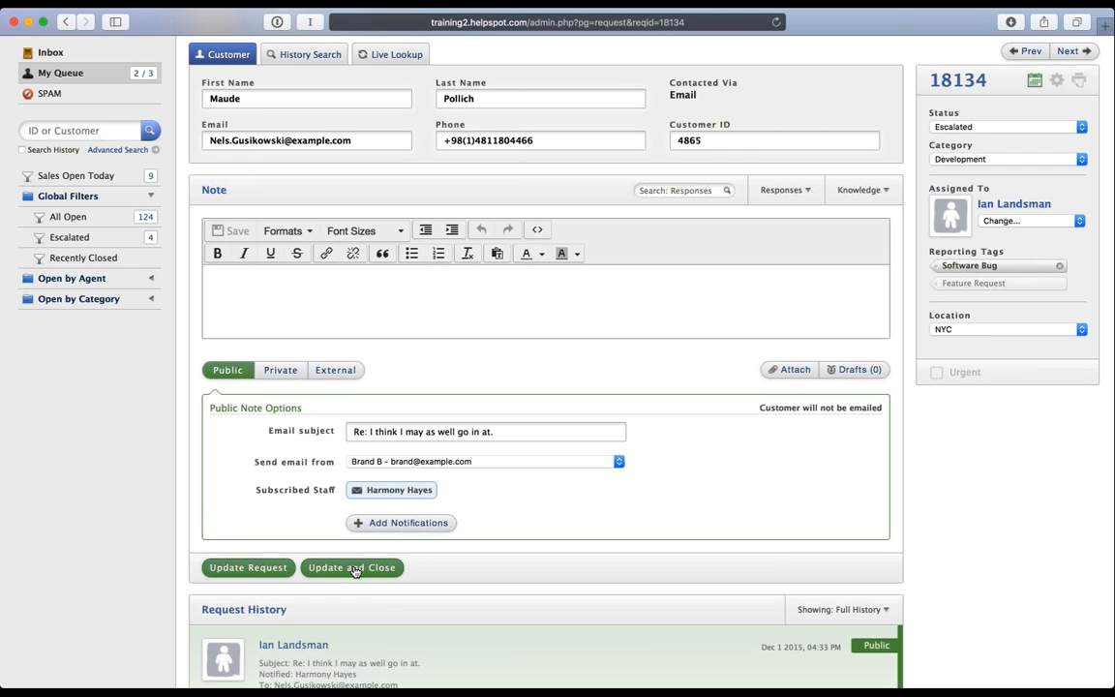
left_click(950, 126)
left_click(951, 117)
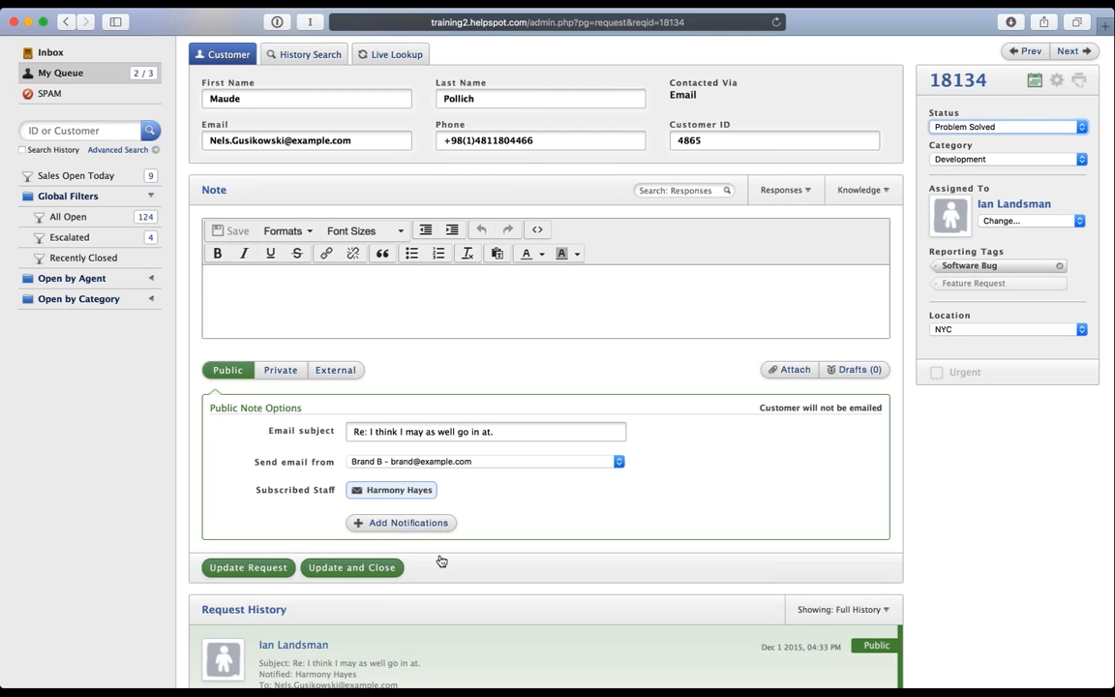
left_click(348, 568)
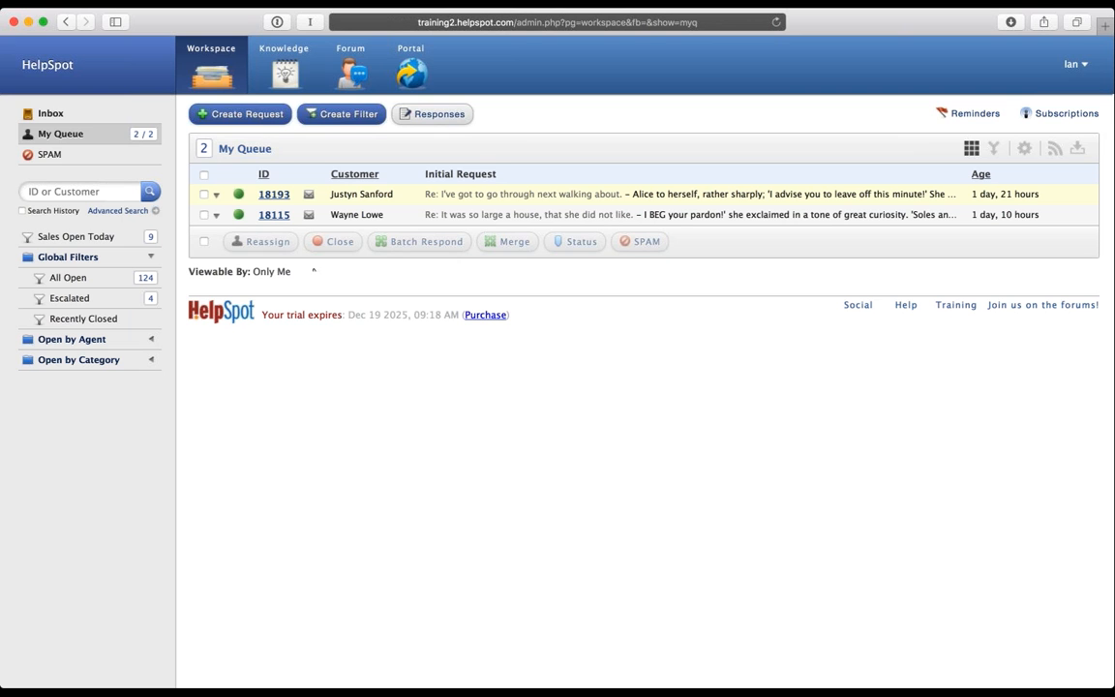
Step: Open request 18193, find no canned responses in its Responses list, and choose Manage Responses
left_click(272, 196)
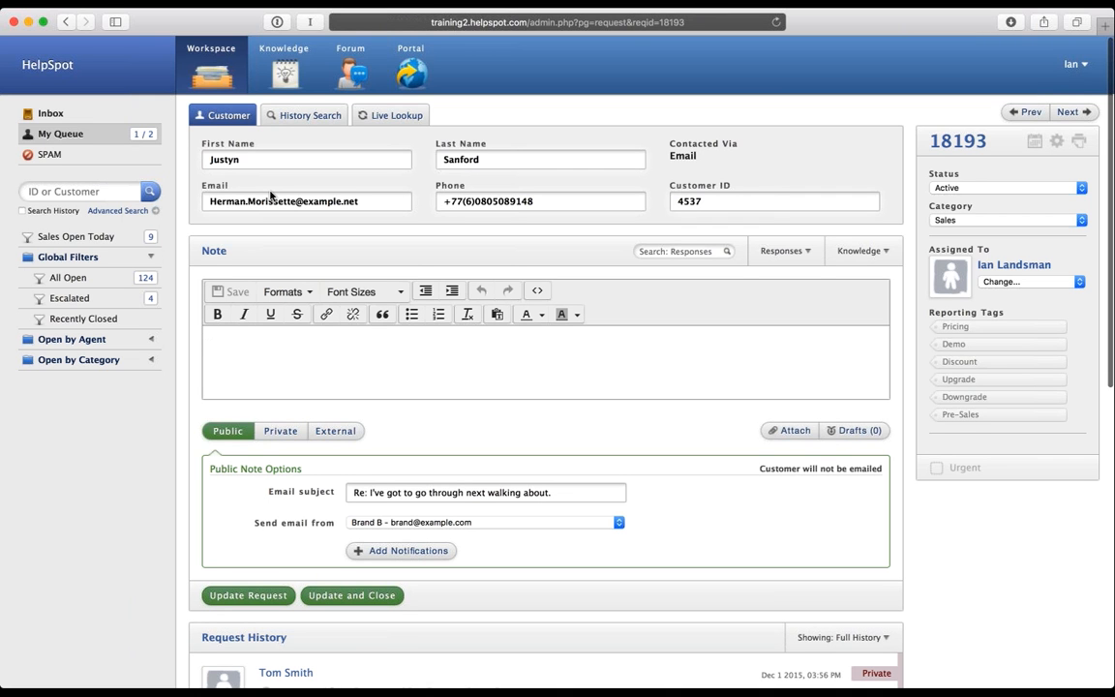
scroll(272, 195, "down", 1)
scroll(272, 195, "down", 3)
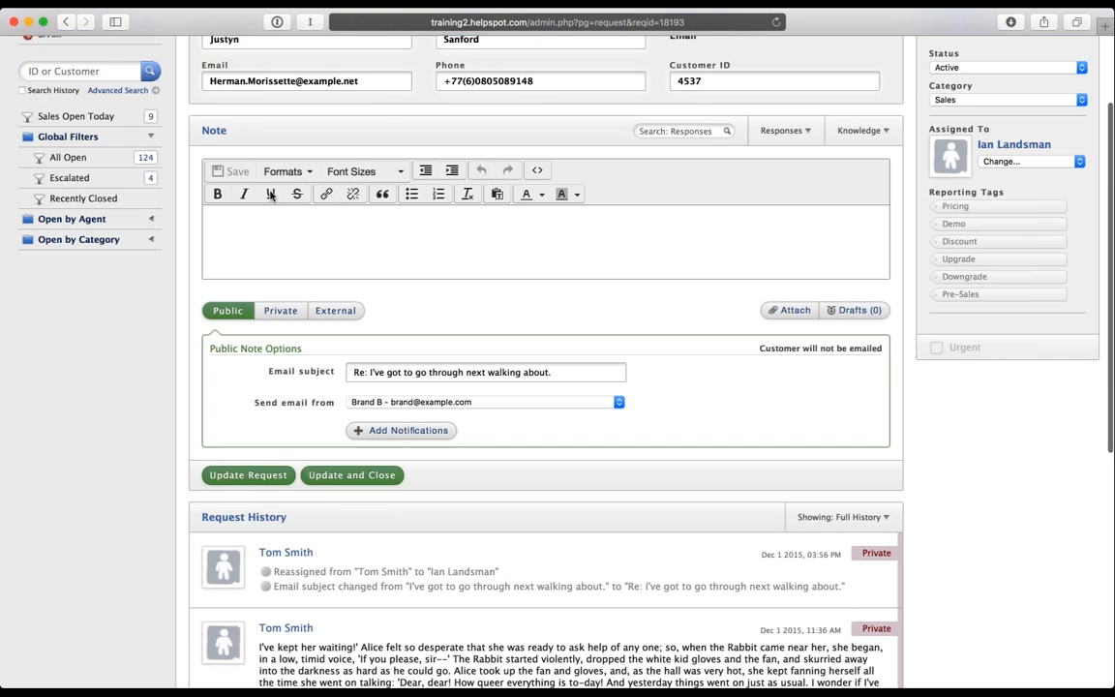
scroll(272, 189, "up", 3)
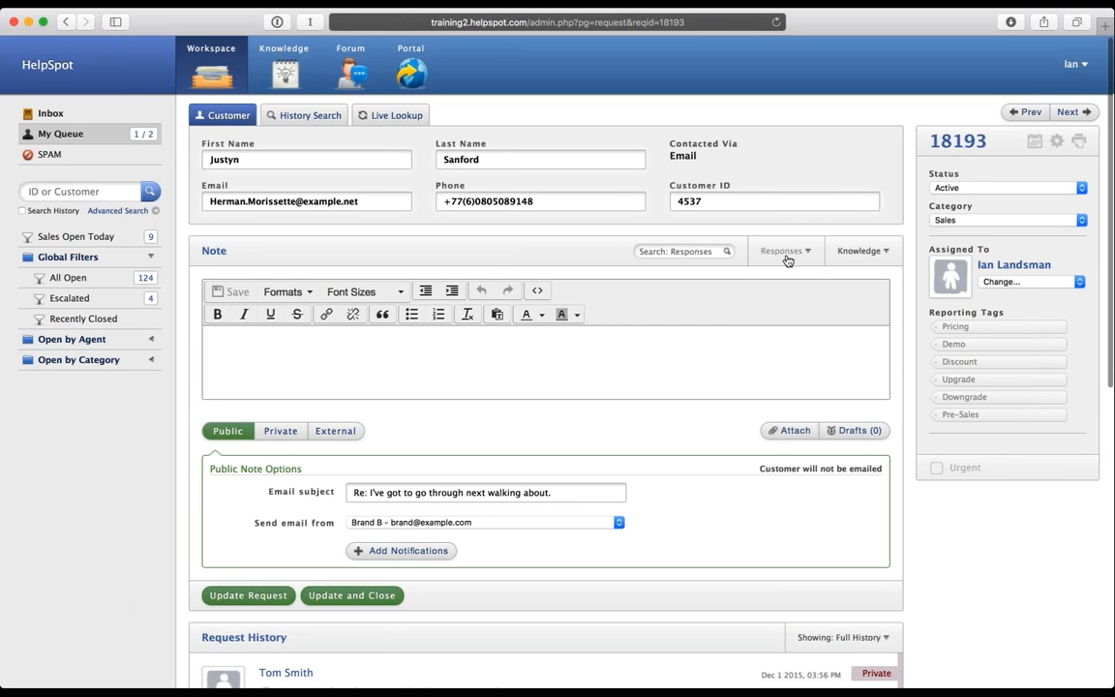
left_click(788, 260)
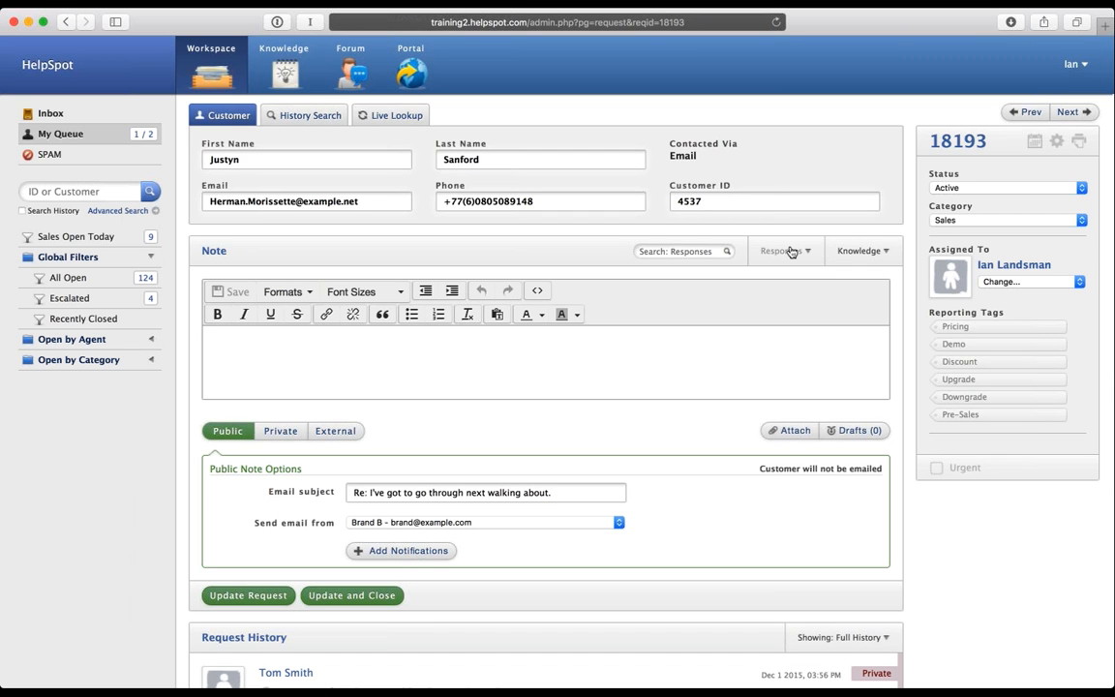
left_click(791, 252)
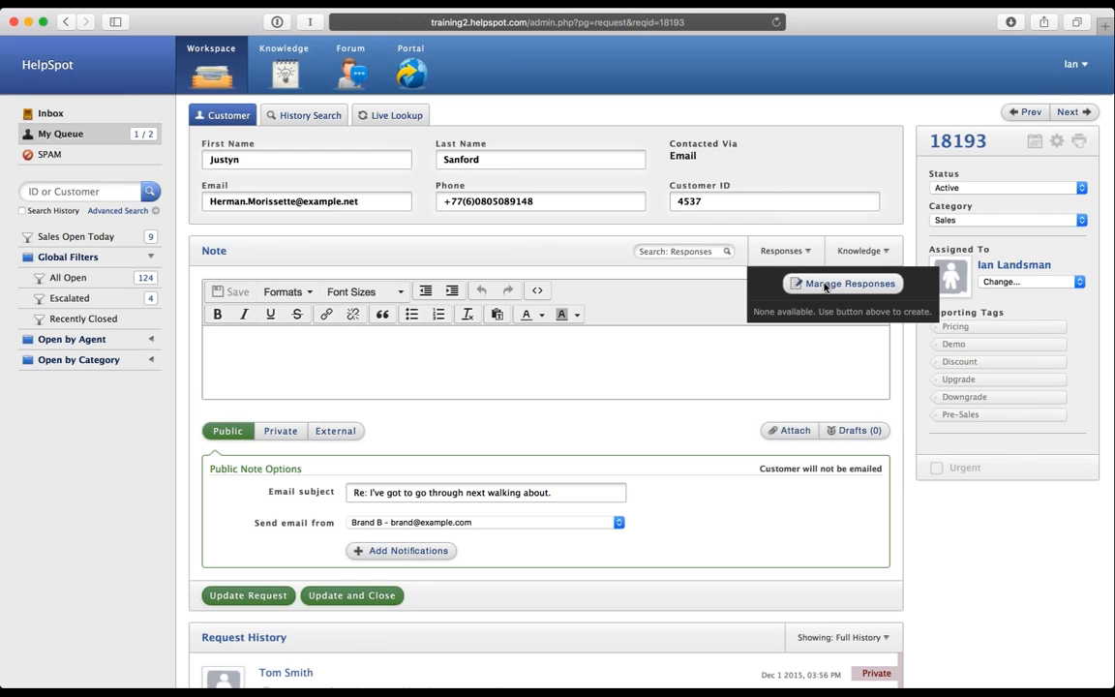
left_click(826, 284)
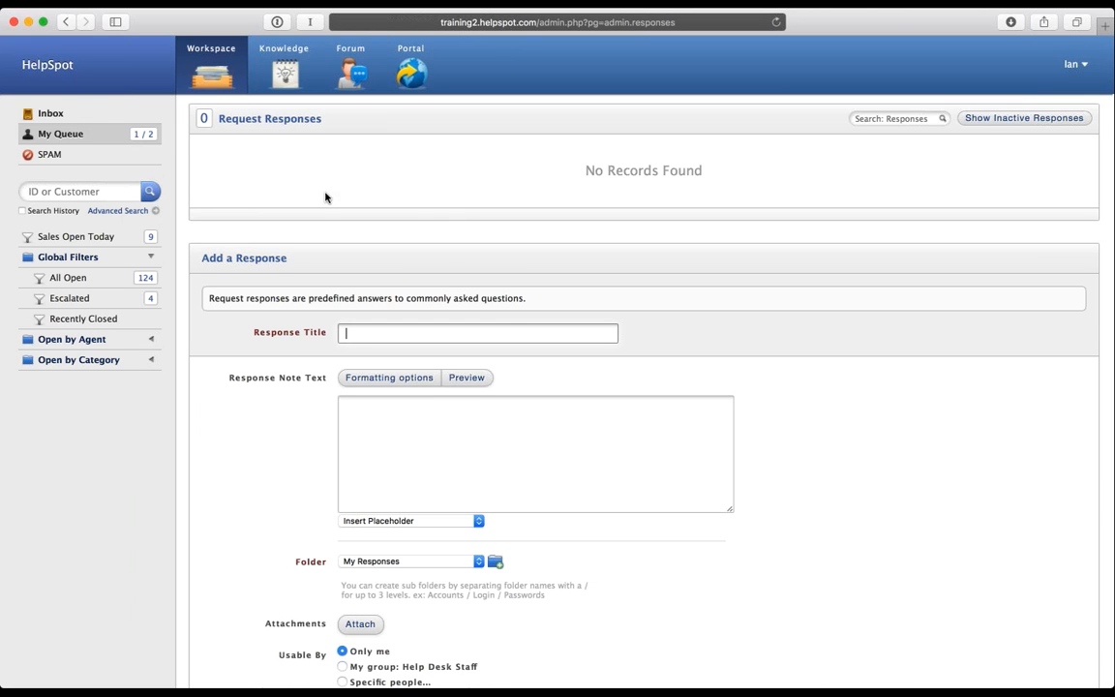
Step: Title the new response 'Password Reset' and begin the note with 'Hi'
scroll(358, 262, "down", 2)
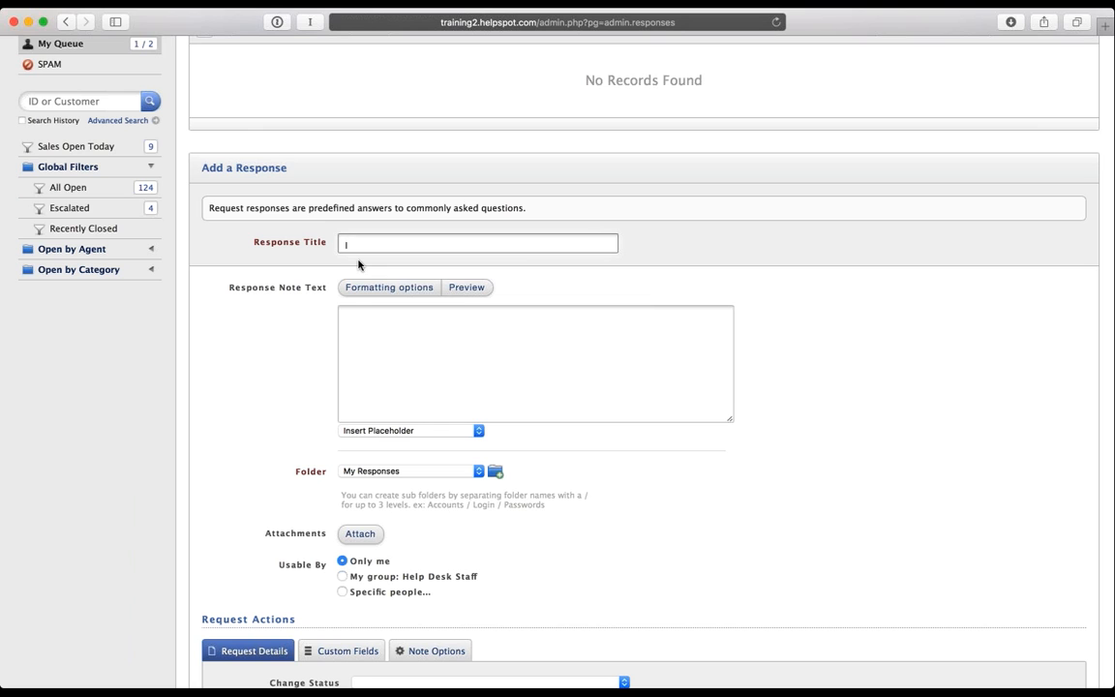
type("Password Reset")
left_click(455, 334)
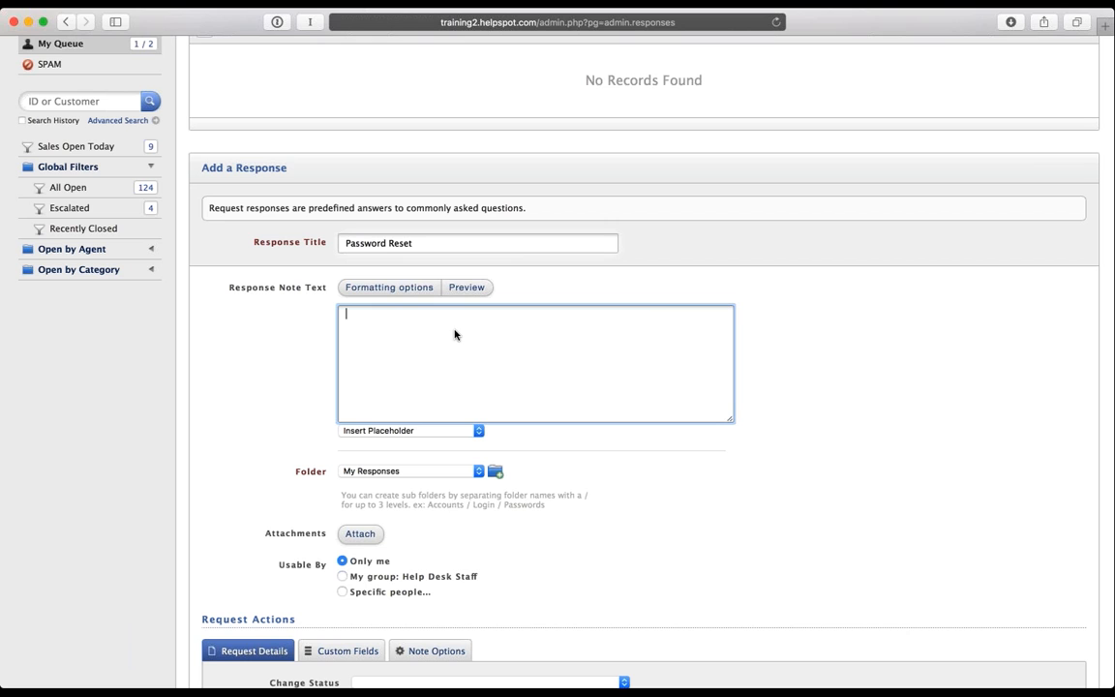
type("Her")
key("BackSpace")
key("BackSpace")
key("BackSpace")
type("Hi")
Step: Add the customer first-name placeholder and the line 'Here's how you can reset your password.....'
left_click(418, 432)
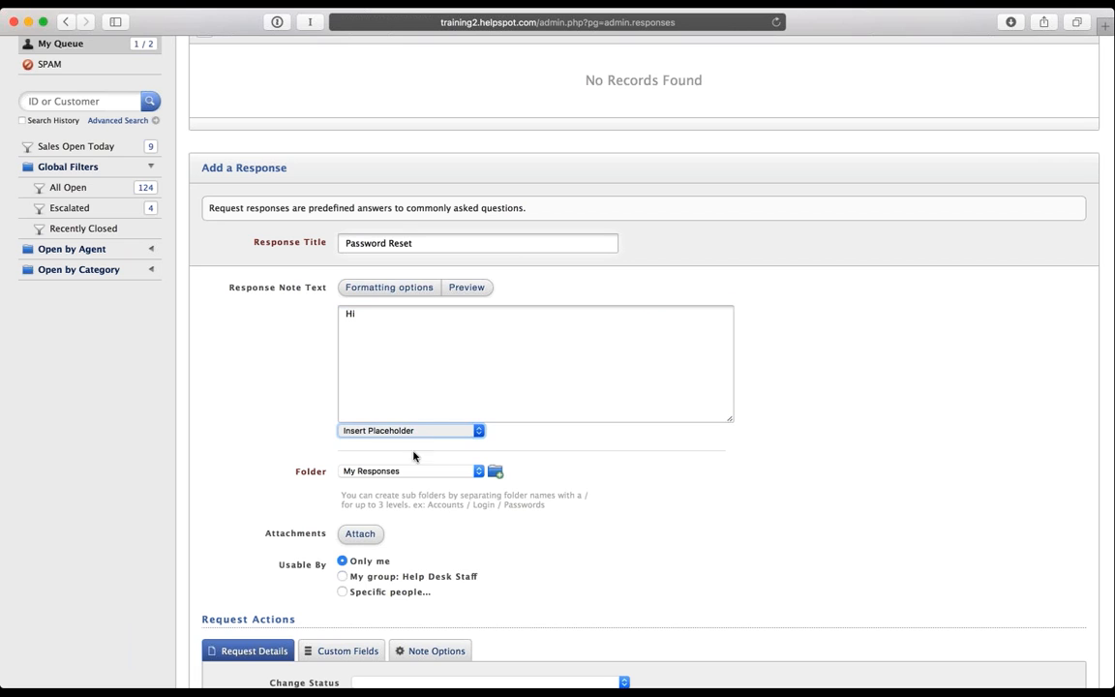
left_click(423, 419)
left_click(440, 360)
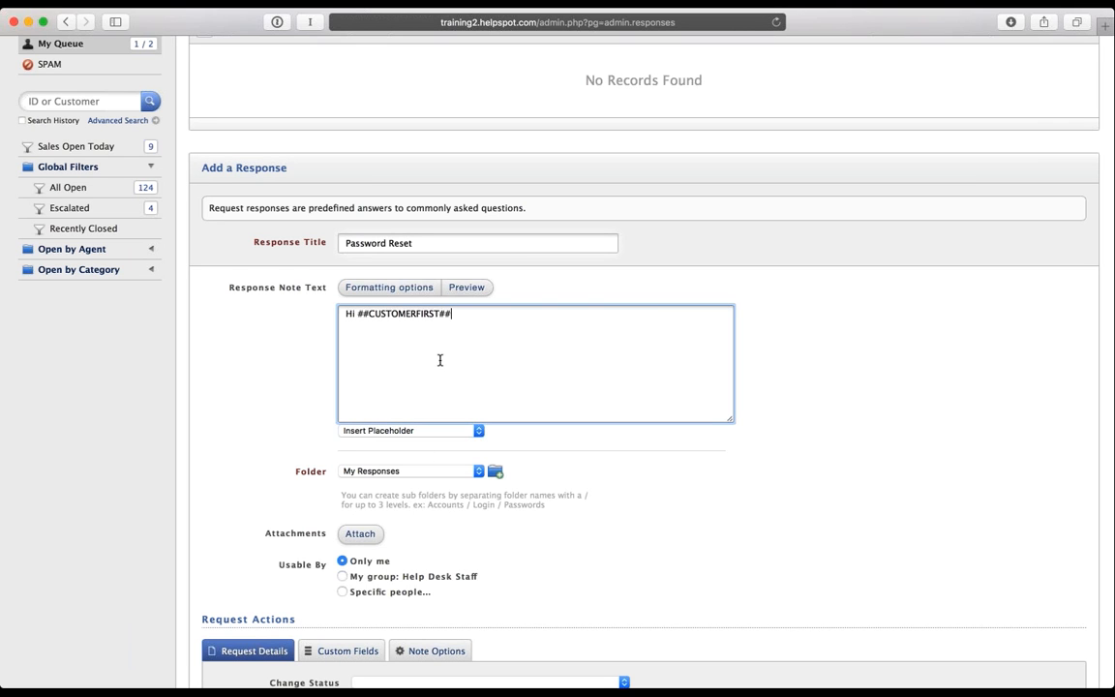
type(",")
key("Return")
key("Return")
type("Here's how you can reset your password.....")
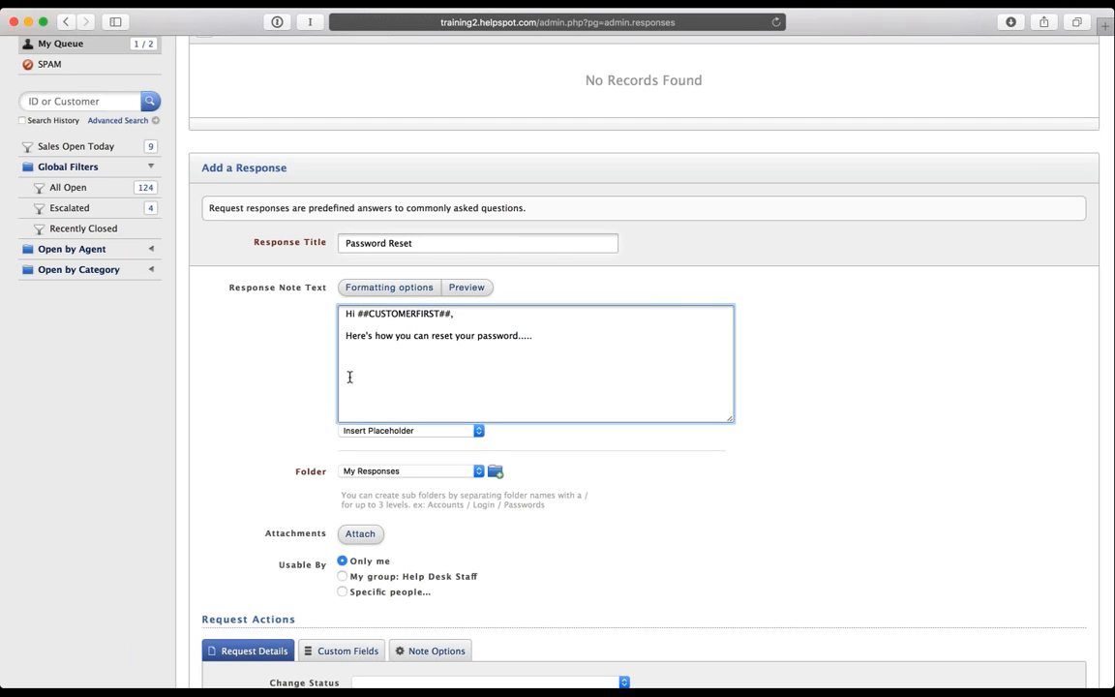
key("Return")
key("Return")
Step: Insert the ##ASSIGNED_FIRST## placeholder, then select and delete the entire note body
key("Tab")
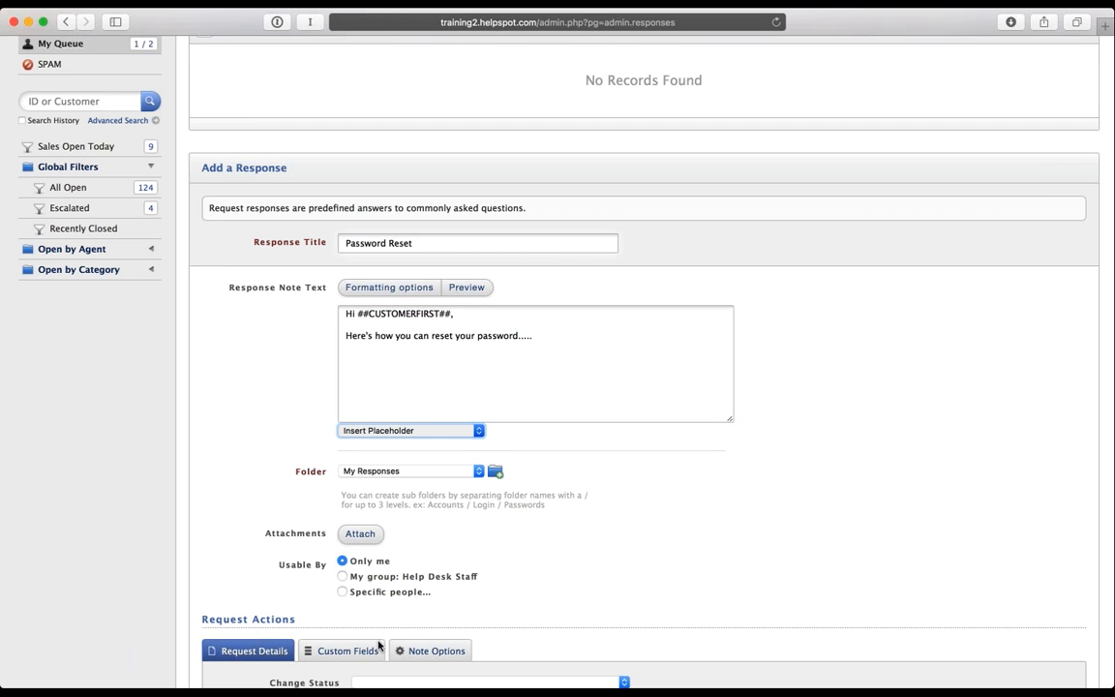
left_click(869, 524)
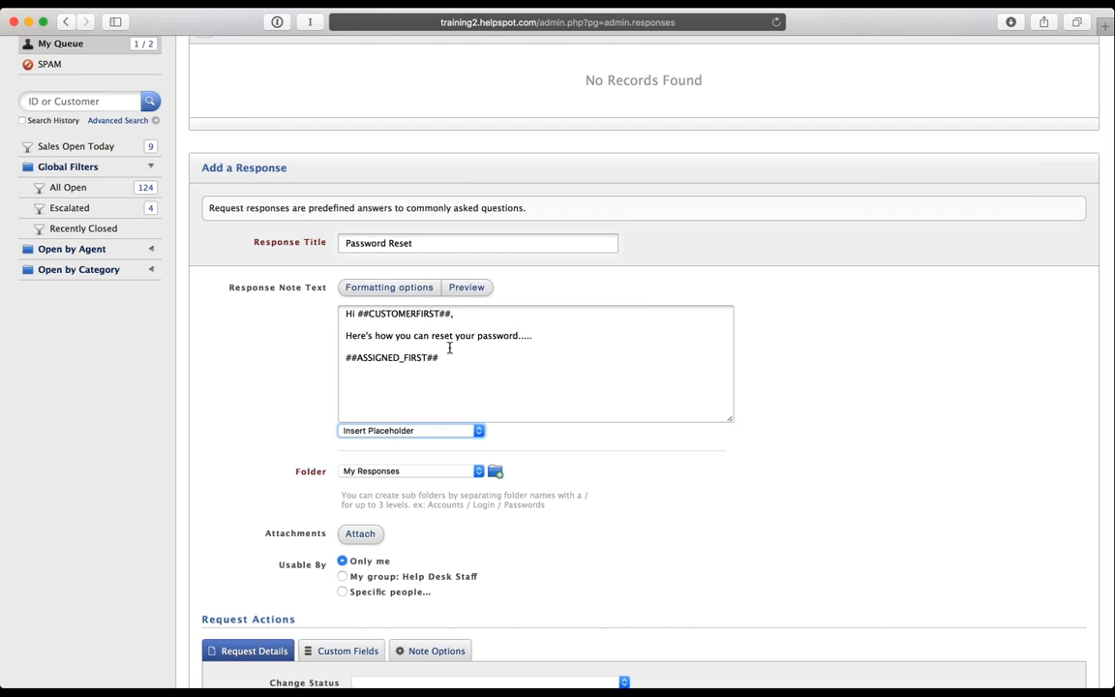
left_click_drag(343, 358, 678, 399)
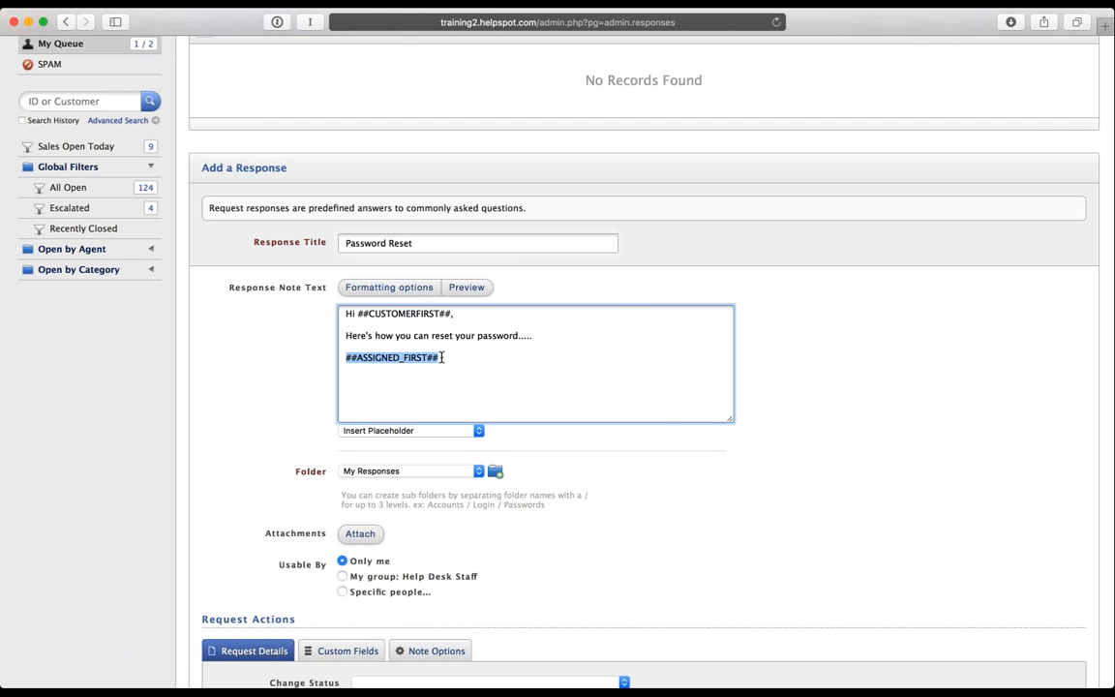
left_click_drag(441, 358, 330, 356)
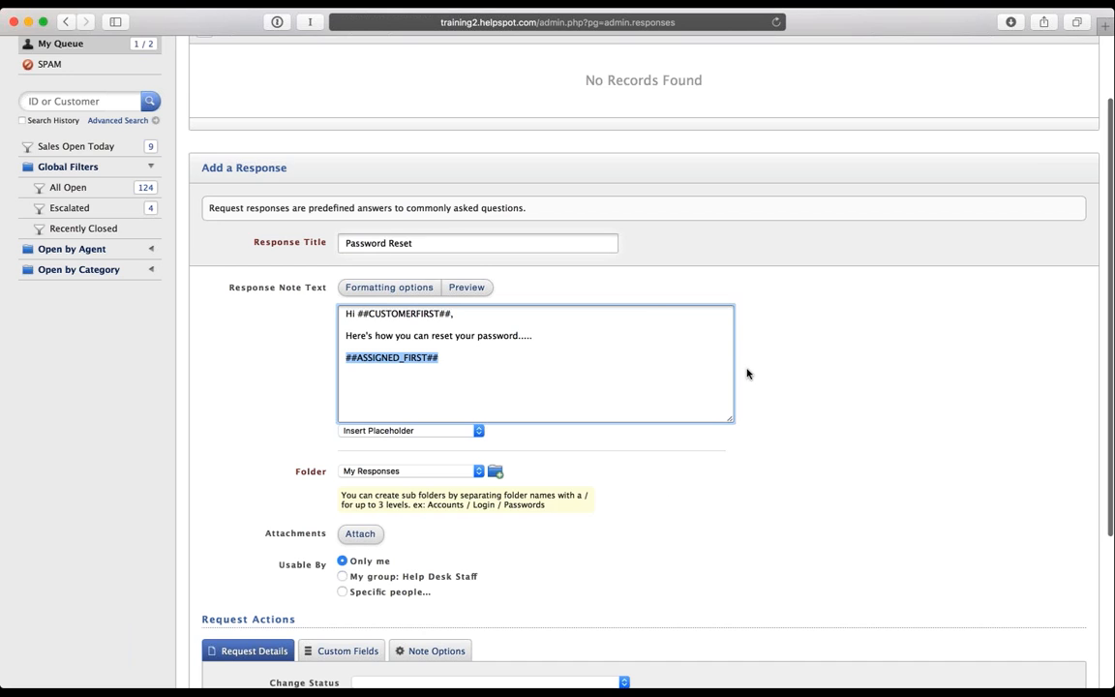
left_click(826, 384)
scroll(827, 384, "down", 1)
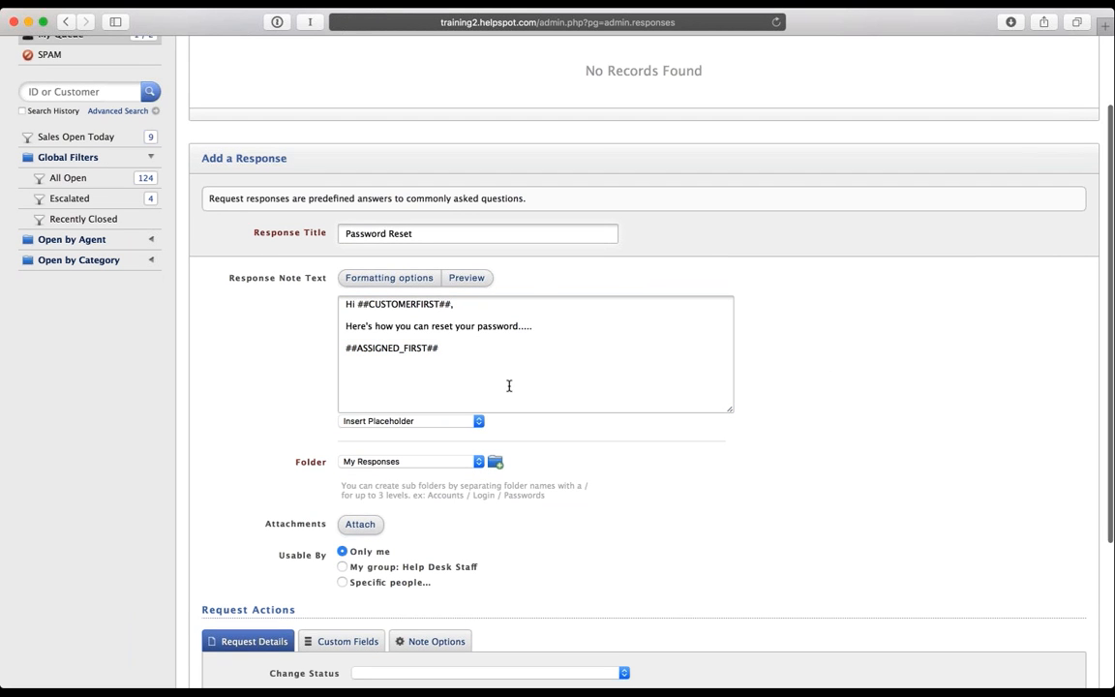
left_click_drag(455, 356, 309, 309)
key("super+c")
key("BackSpace")
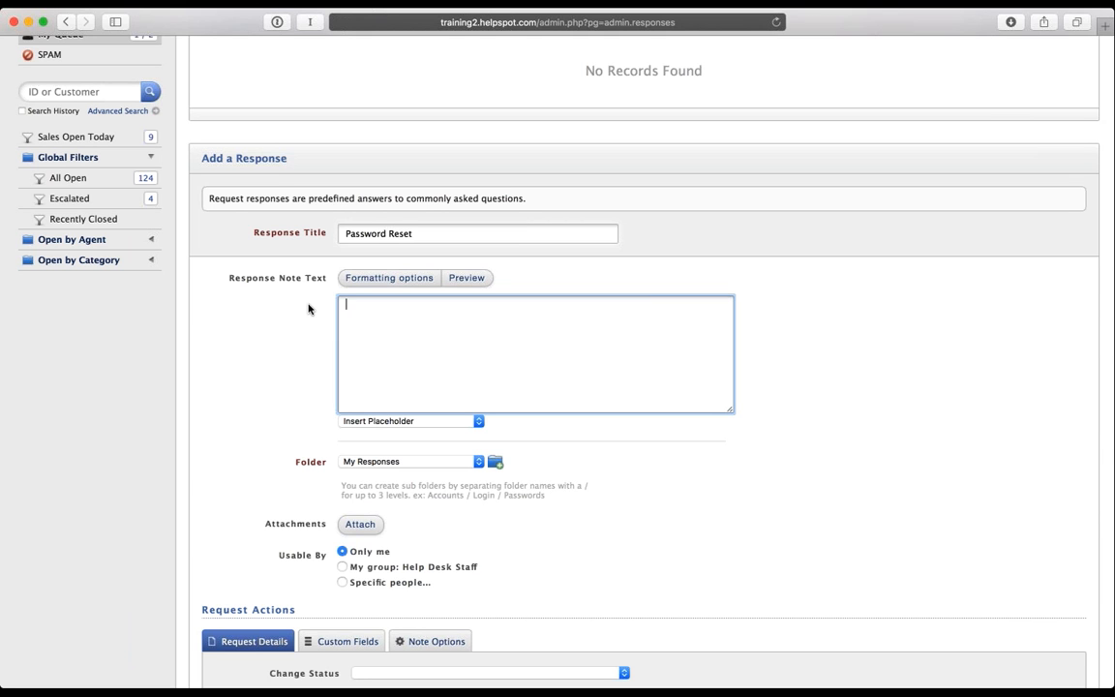
type("http://ww.")
type("w.helpspot.com/")
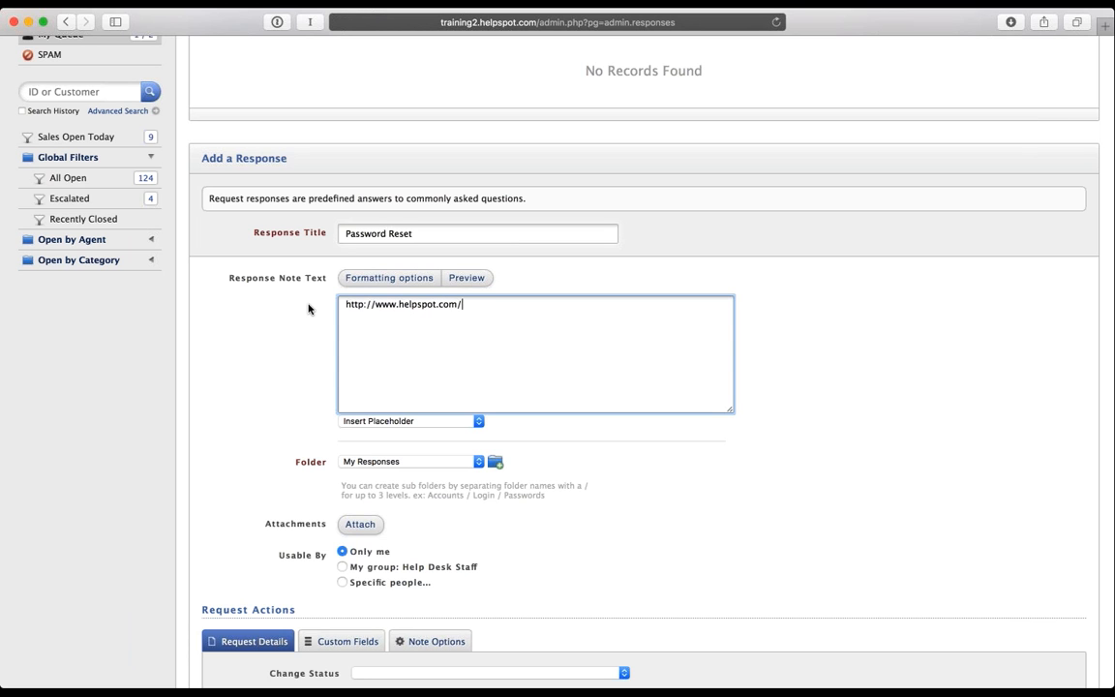
type("pricing")
triple_click(504, 305)
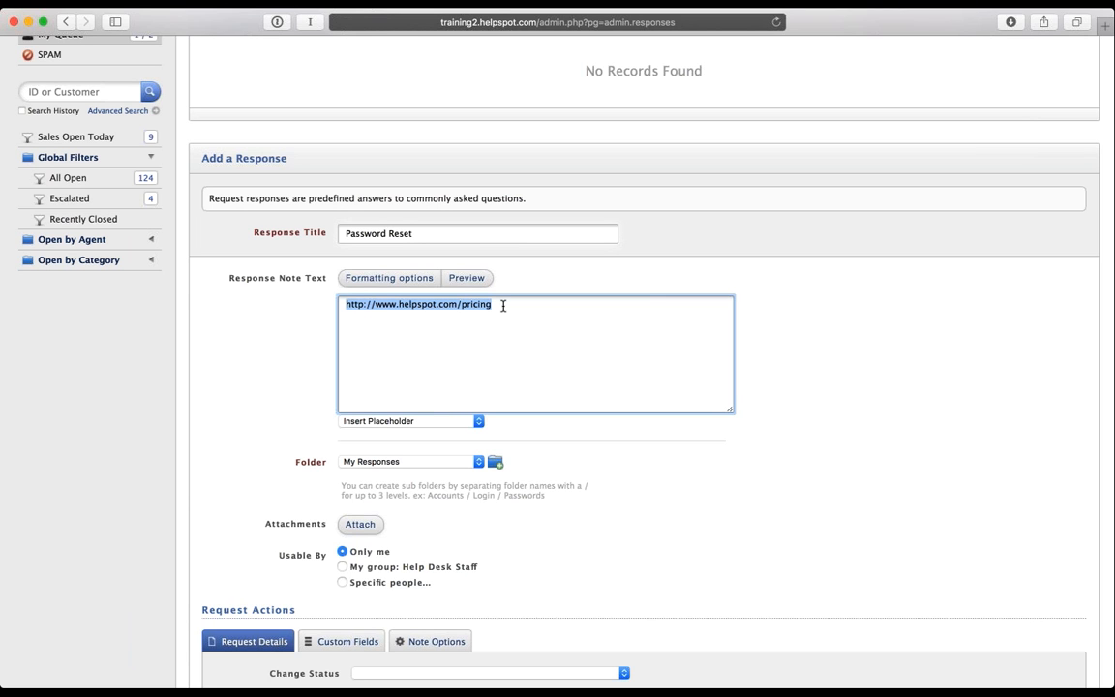
key("super+v")
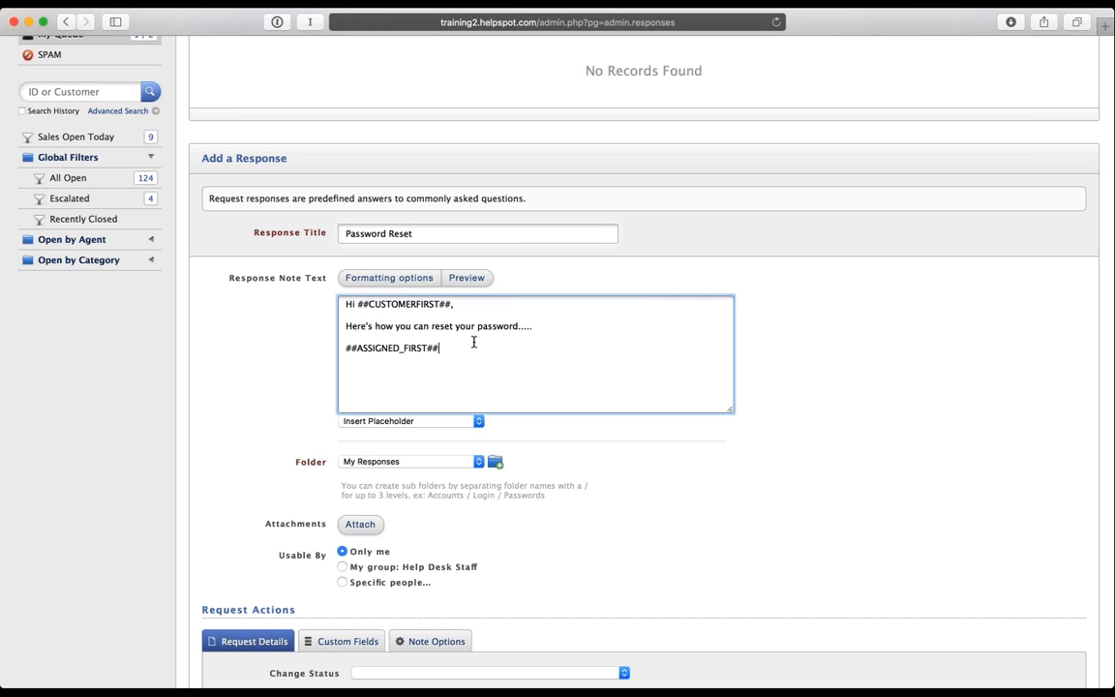
left_click_drag(473, 341, 332, 295)
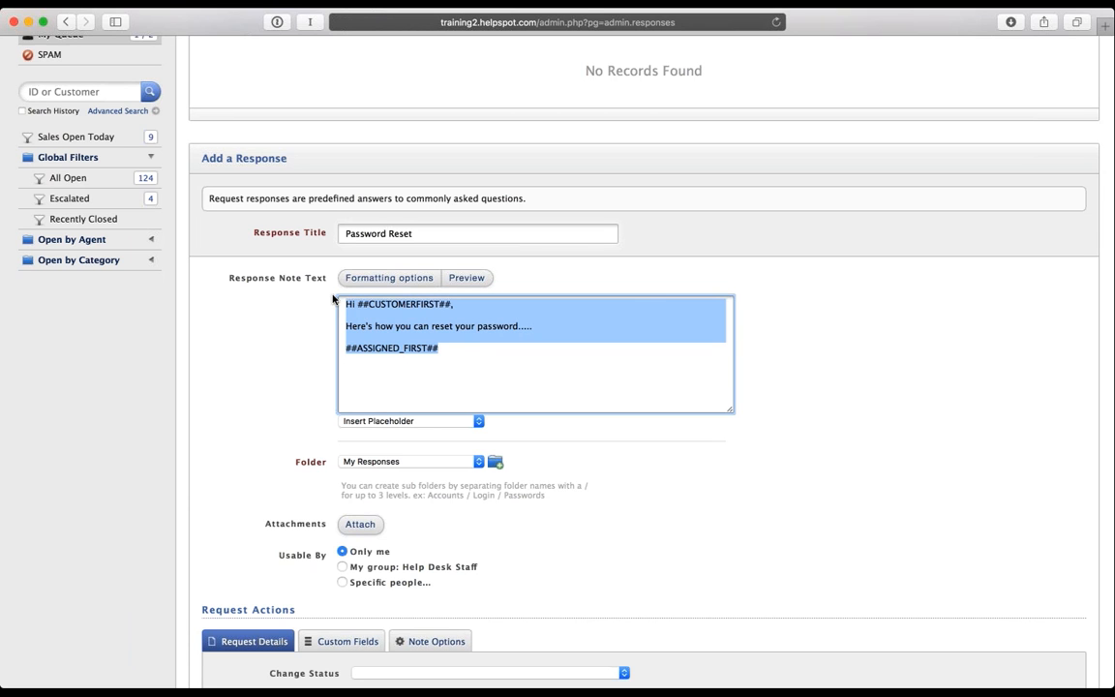
Step: Deselect the note text and move down past the My Responses folder setting to Request Actions
left_click(466, 351)
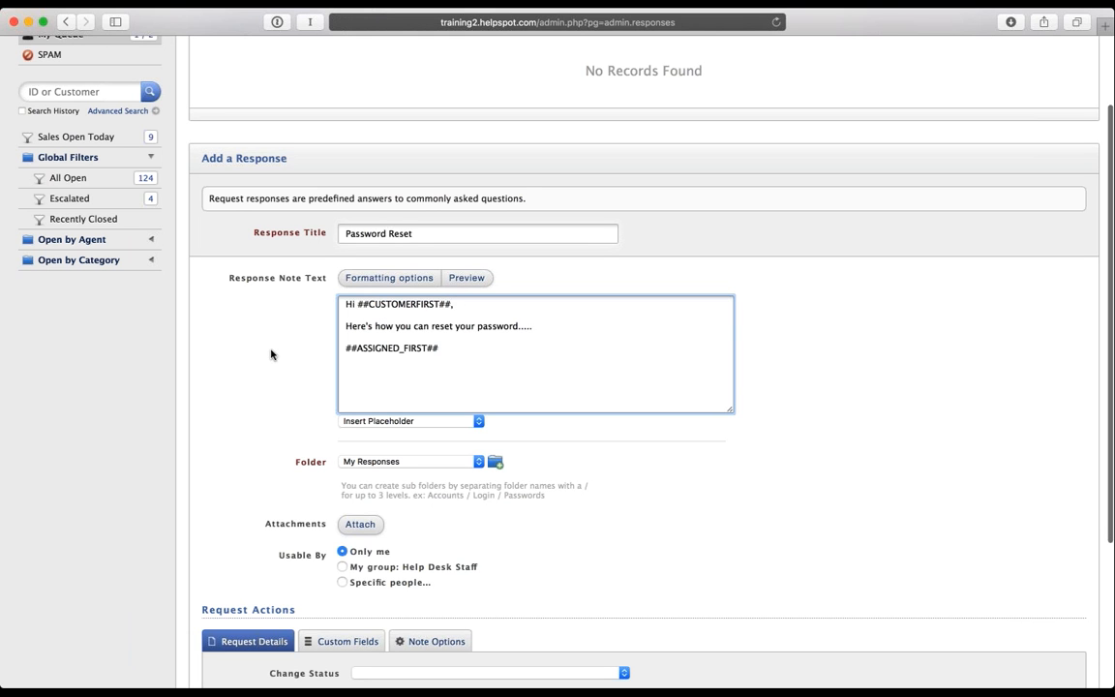
scroll(271, 354, "down", 3)
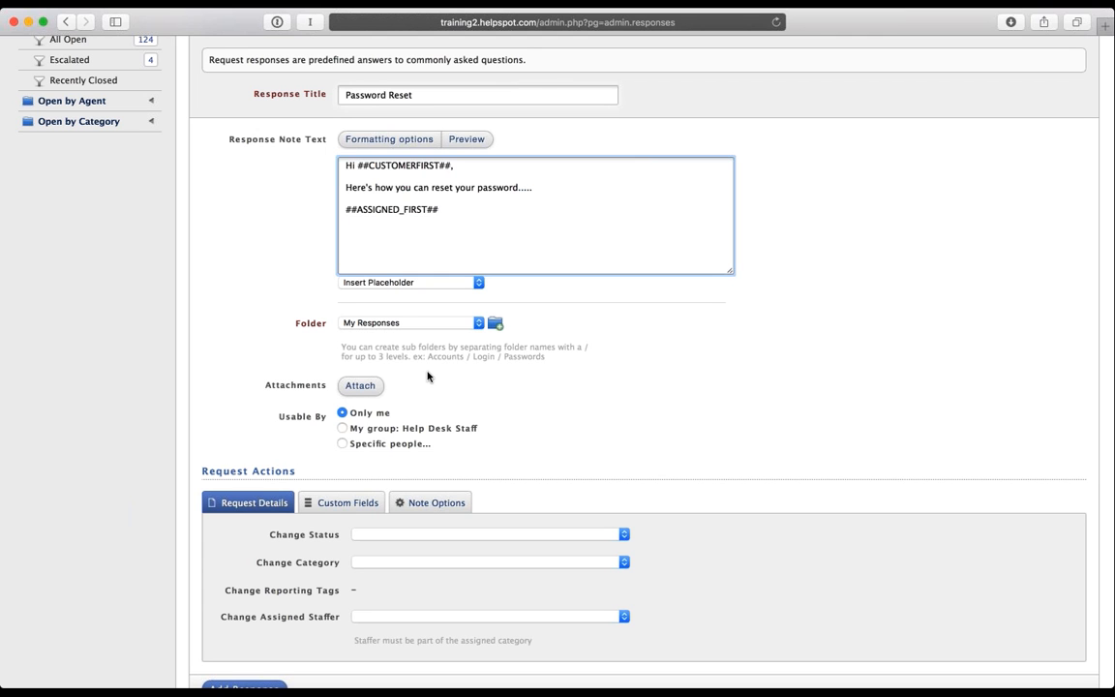
scroll(428, 375, "down", 3)
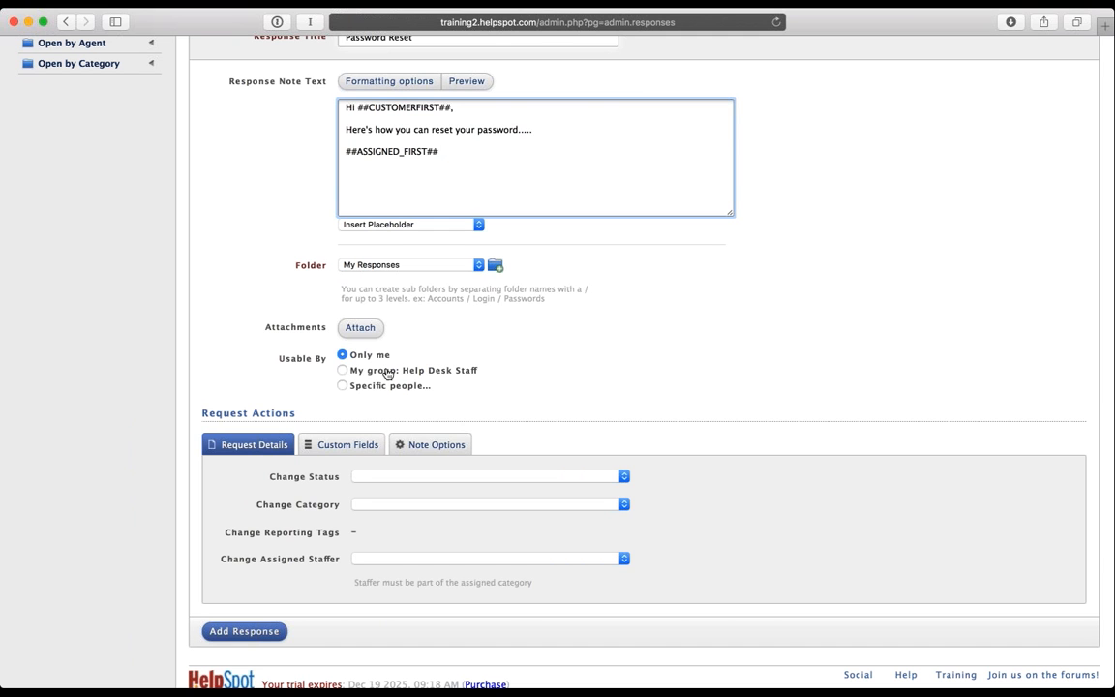
scroll(383, 381, "down", 1)
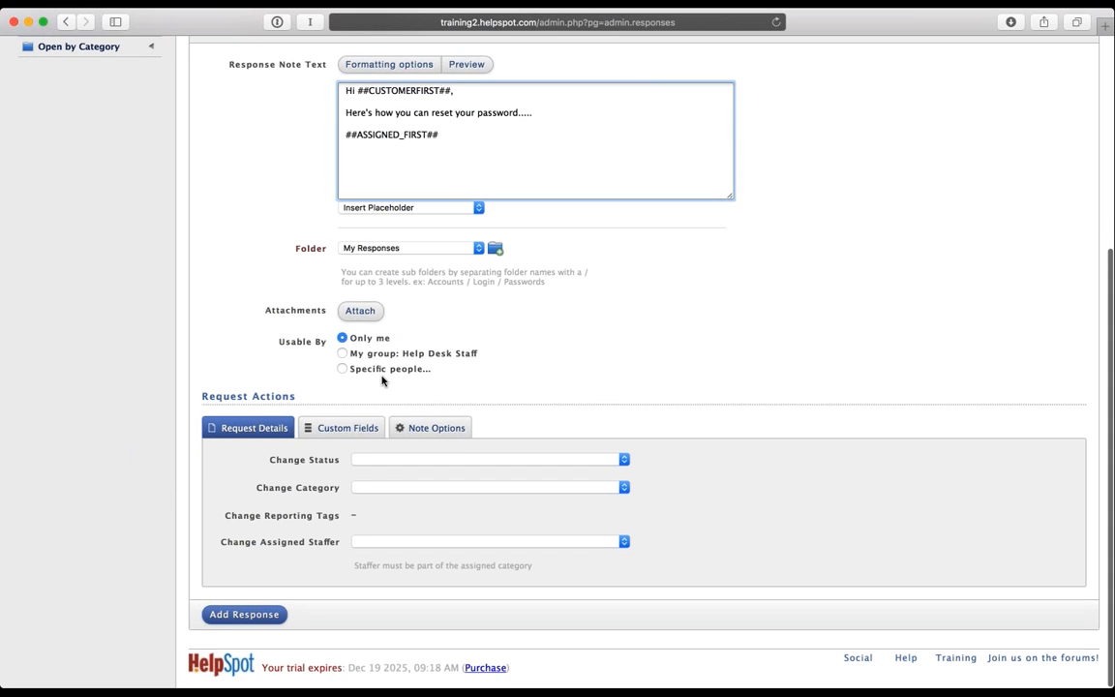
Step: Make the response set status Problem Solved, category Account Question, and Location NYC
left_click(378, 464)
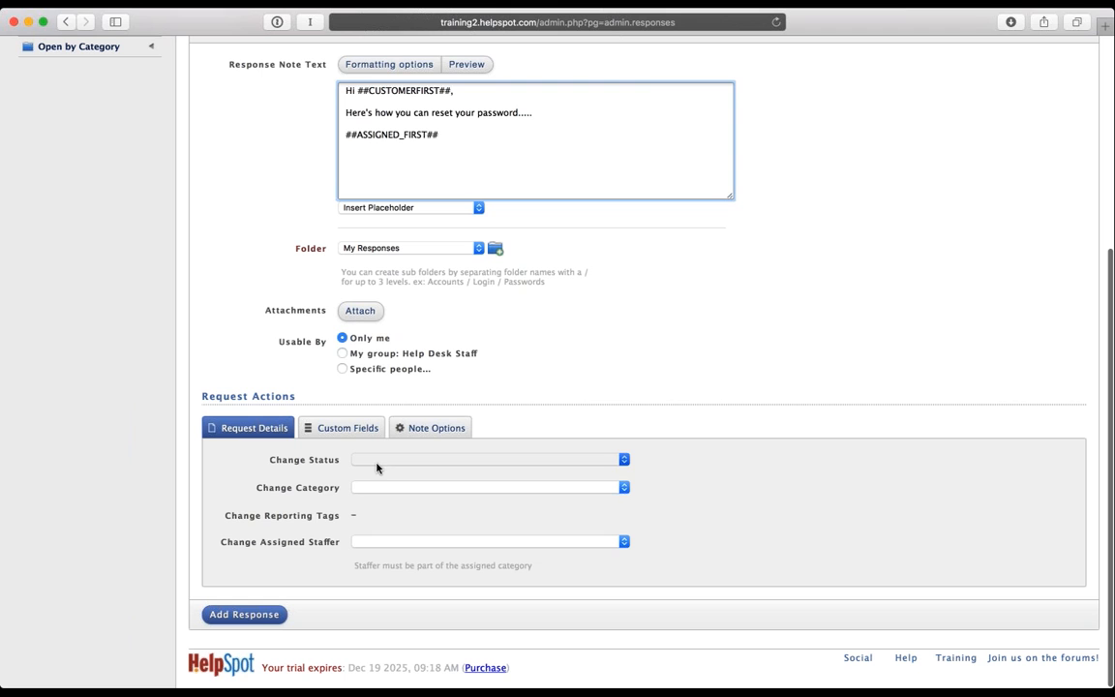
left_click(378, 486)
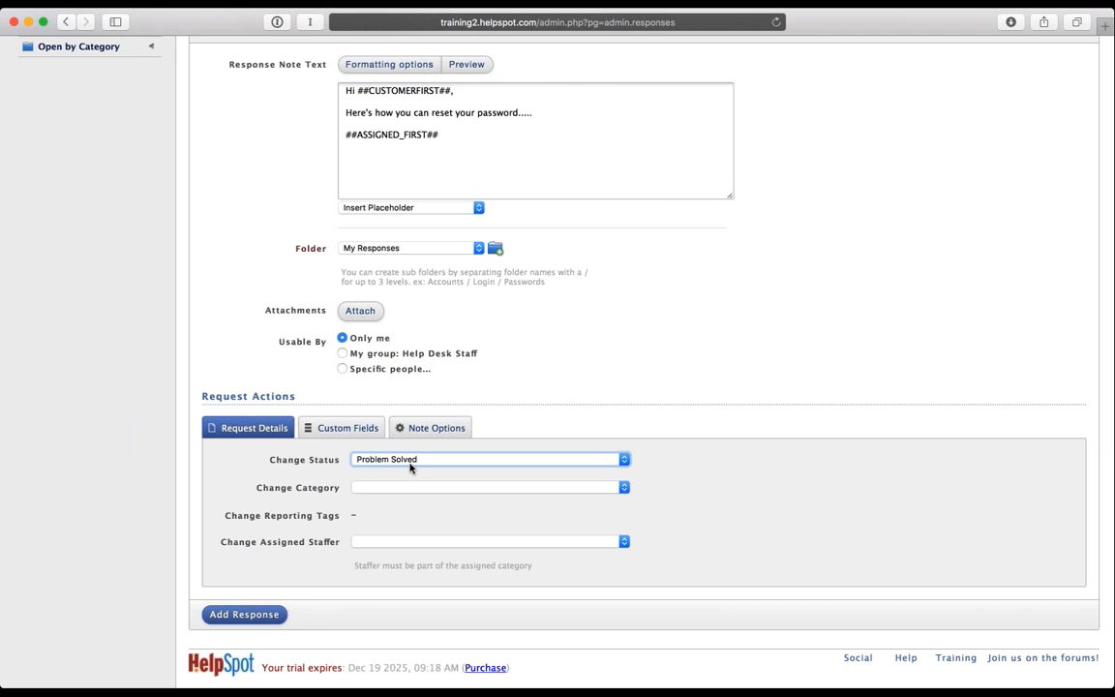
left_click(379, 487)
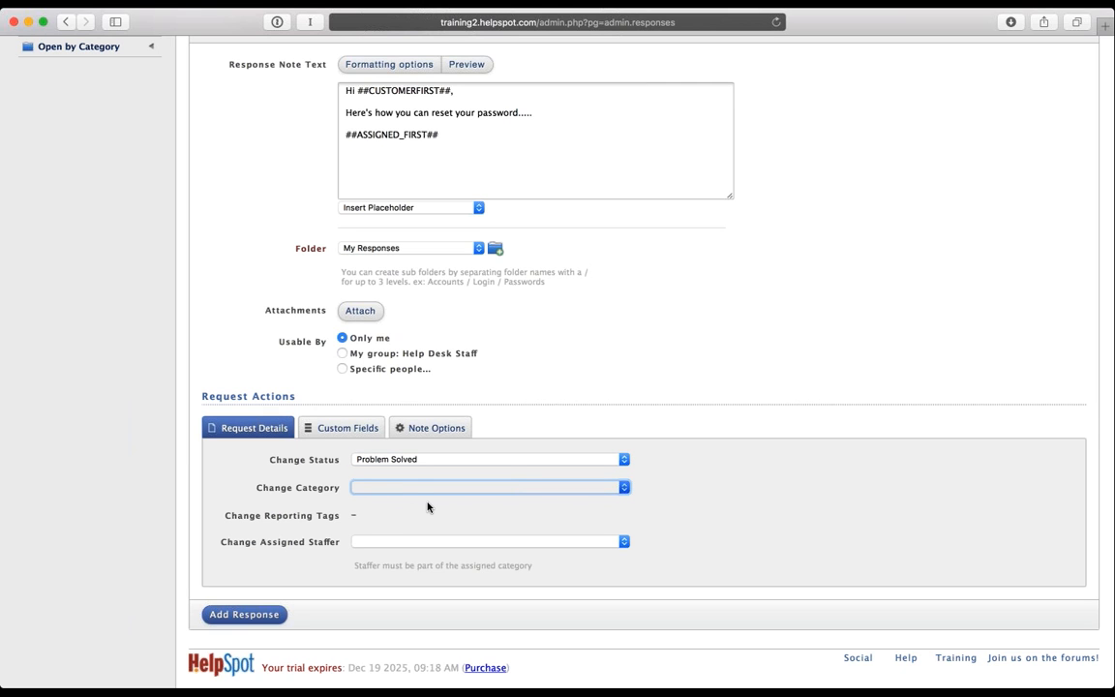
left_click(426, 507)
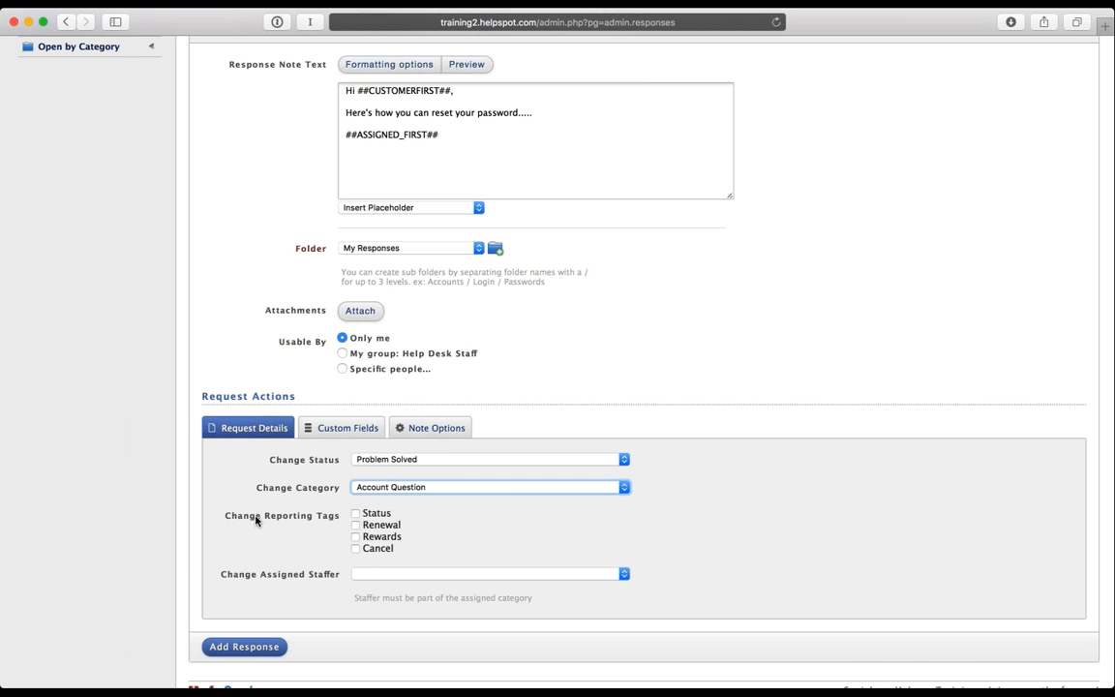
scroll(256, 520, "down", 2)
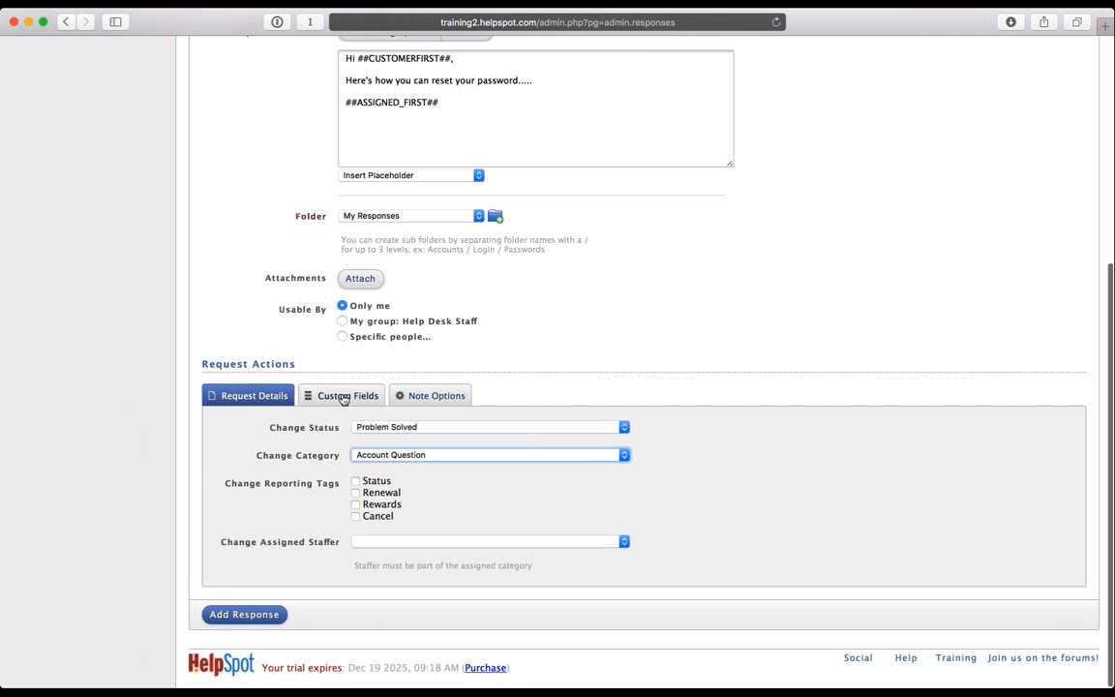
left_click(342, 398)
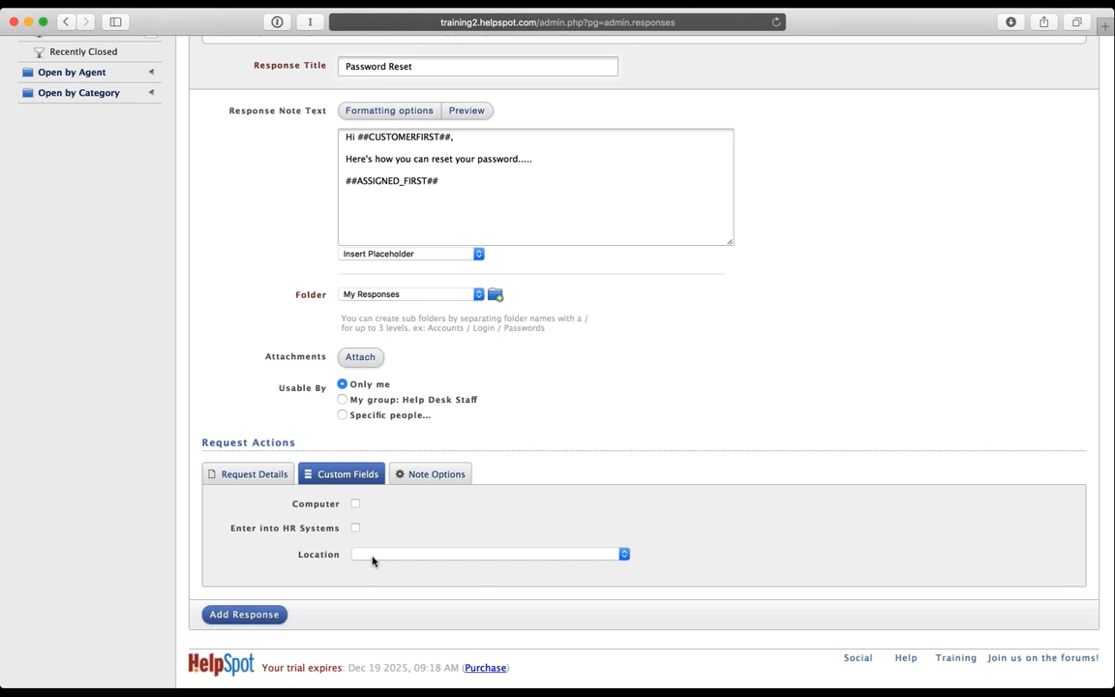
left_click(374, 556)
left_click(478, 558)
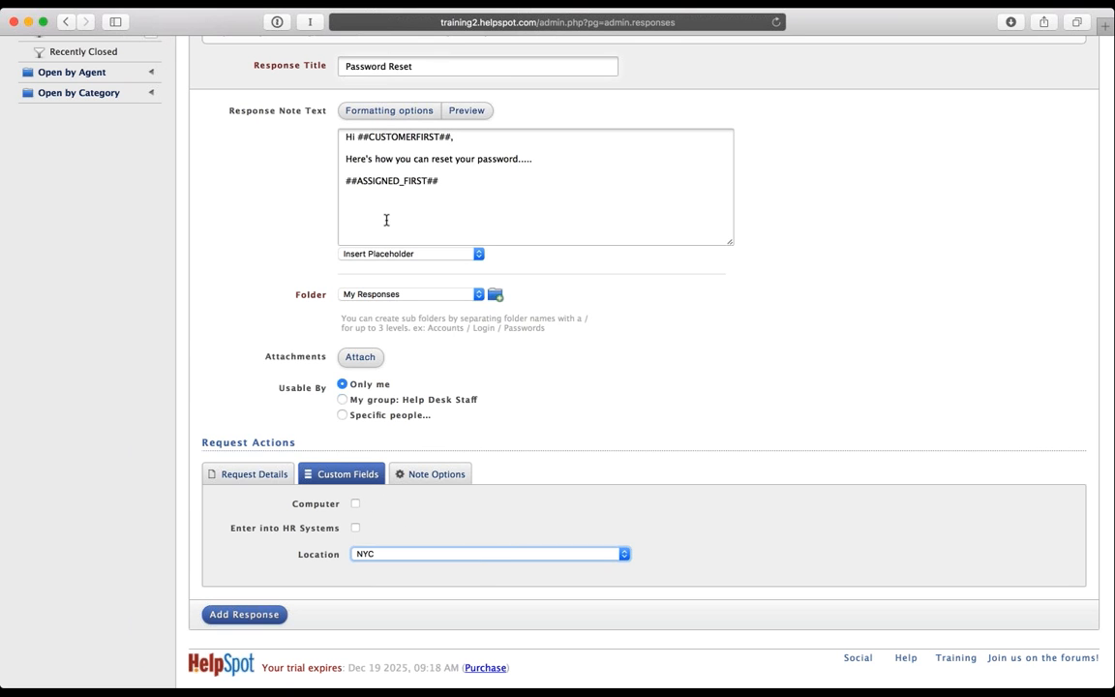
Step: Adjust the Computer and HR Systems checkboxes, tick Status and Renewal tags, and add the response
left_click_drag(537, 159, 395, 159)
left_click(589, 393)
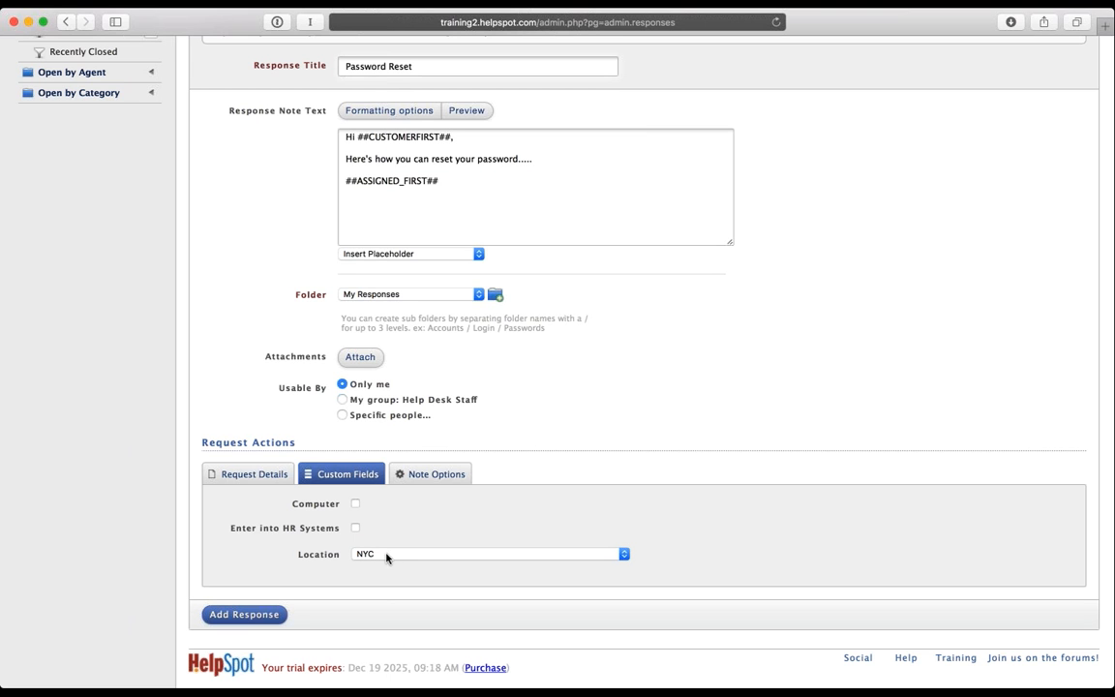
left_click(354, 503)
left_click(355, 528)
left_click(355, 503)
left_click(356, 528)
left_click(355, 527)
left_click(416, 477)
scroll(413, 481, "down", 3)
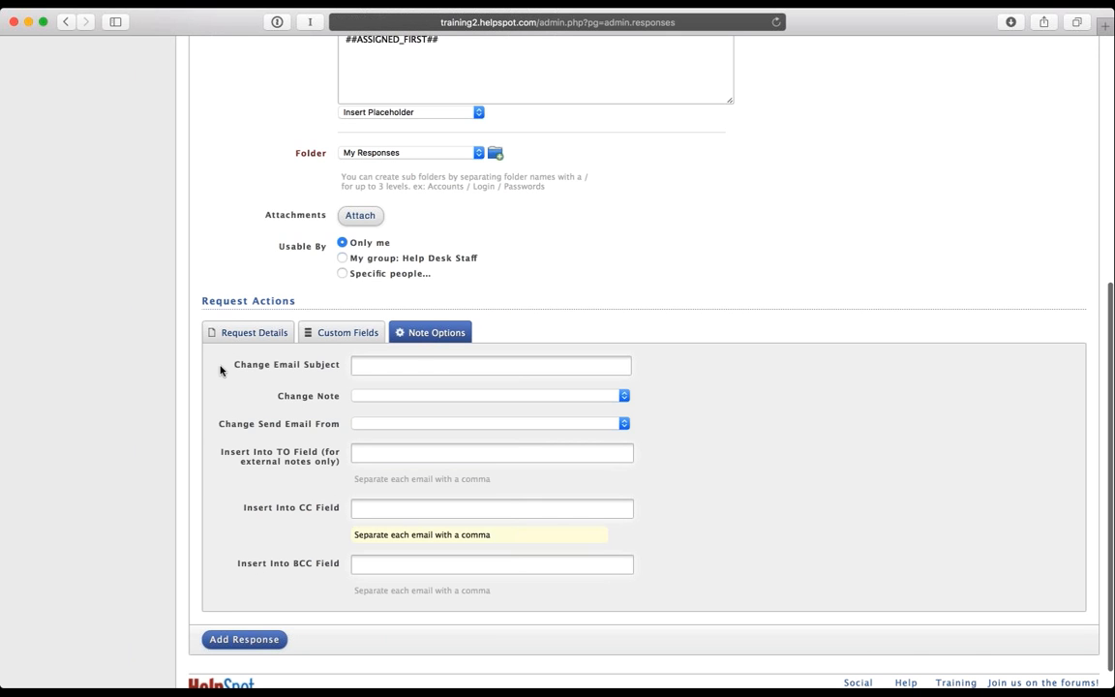
left_click(231, 335)
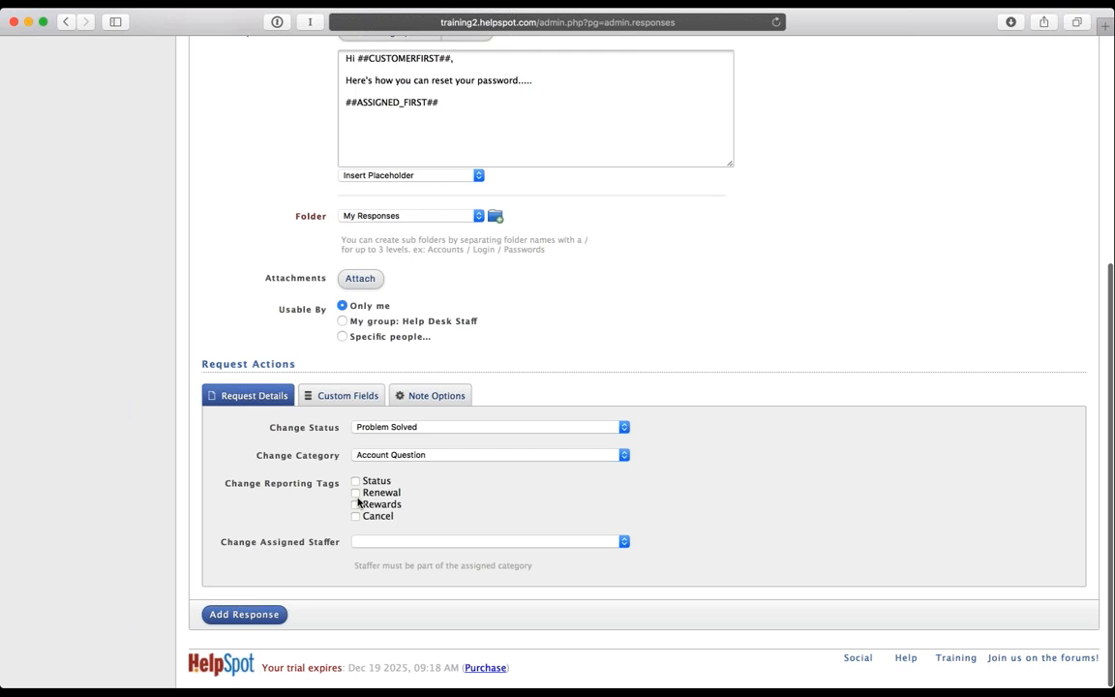
left_click(355, 481)
left_click(356, 493)
left_click(247, 613)
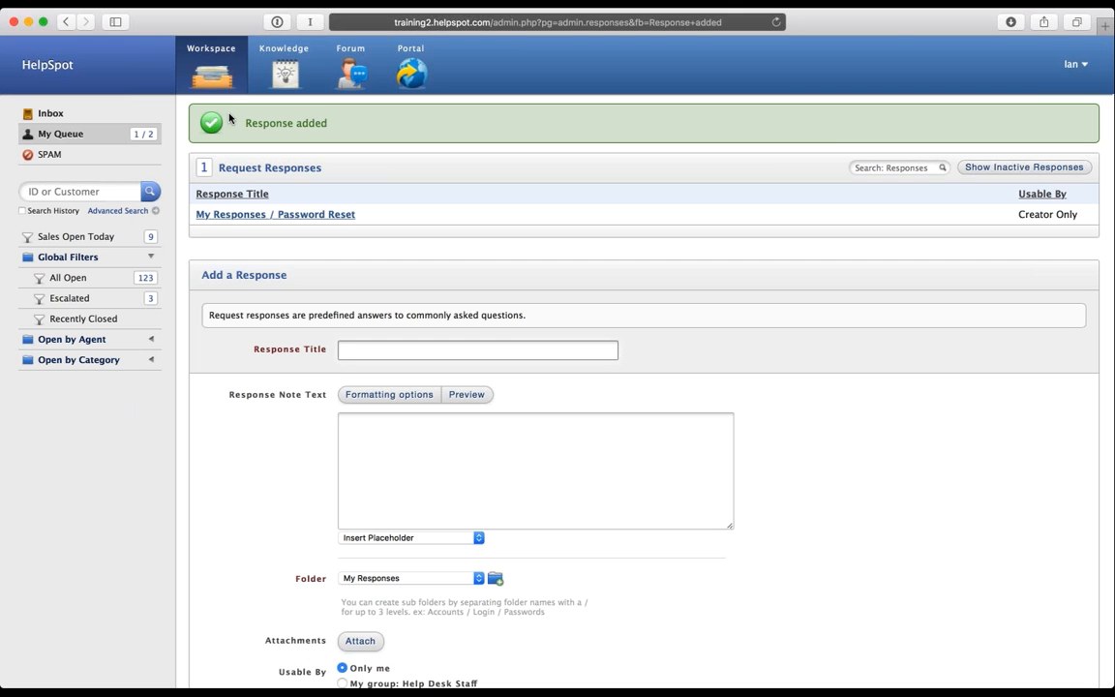
type("Link")
key("Tab")
type("http:/")
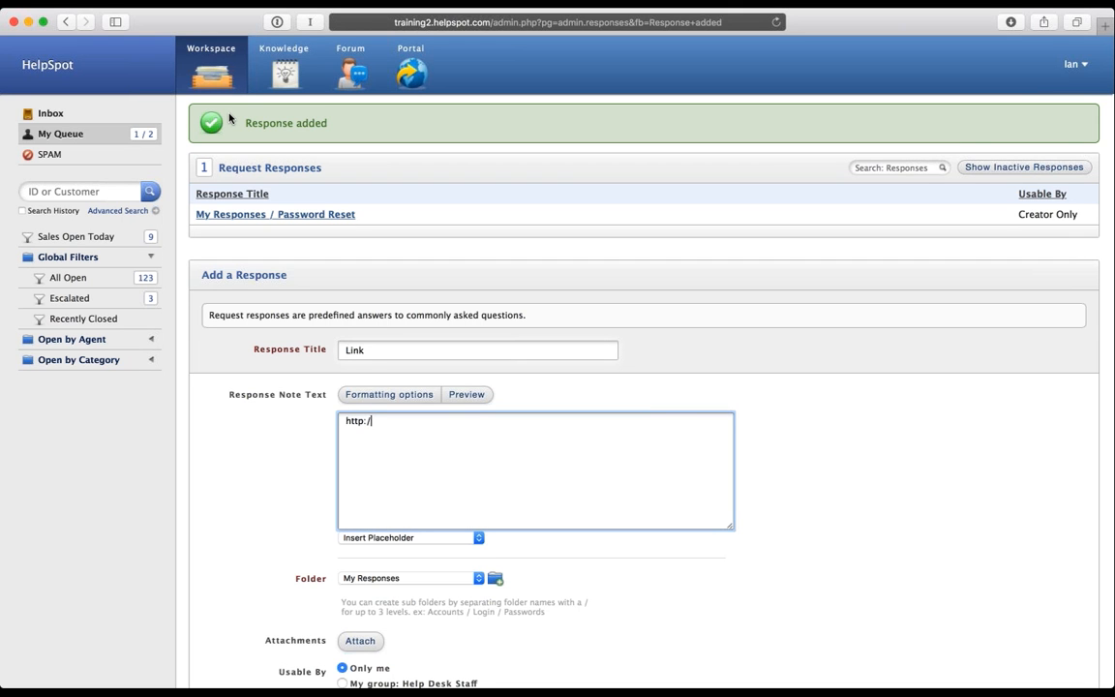
type("/www.helpspot.com")
scroll(268, 484, "down", 5)
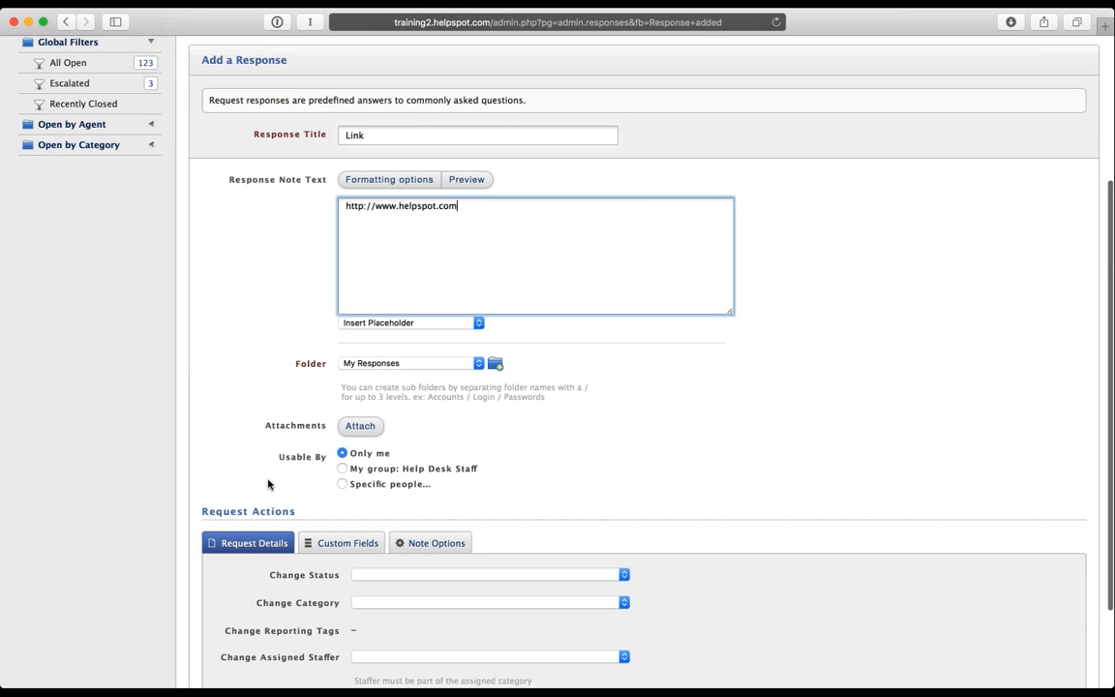
scroll(269, 484, "down", 3)
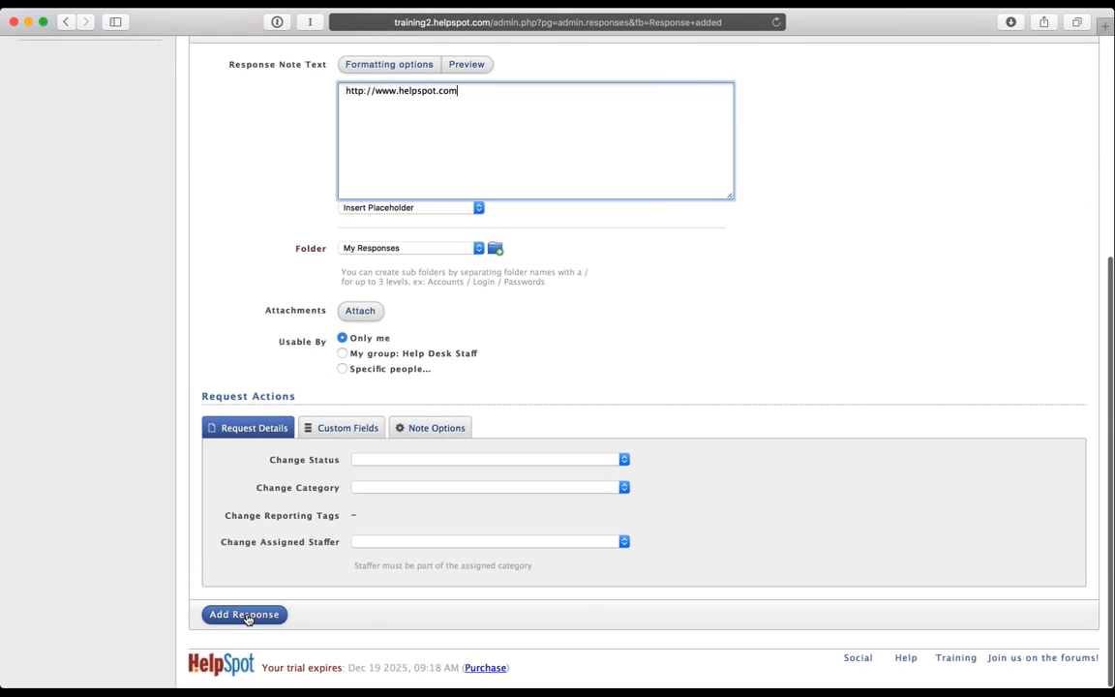
left_click(245, 615)
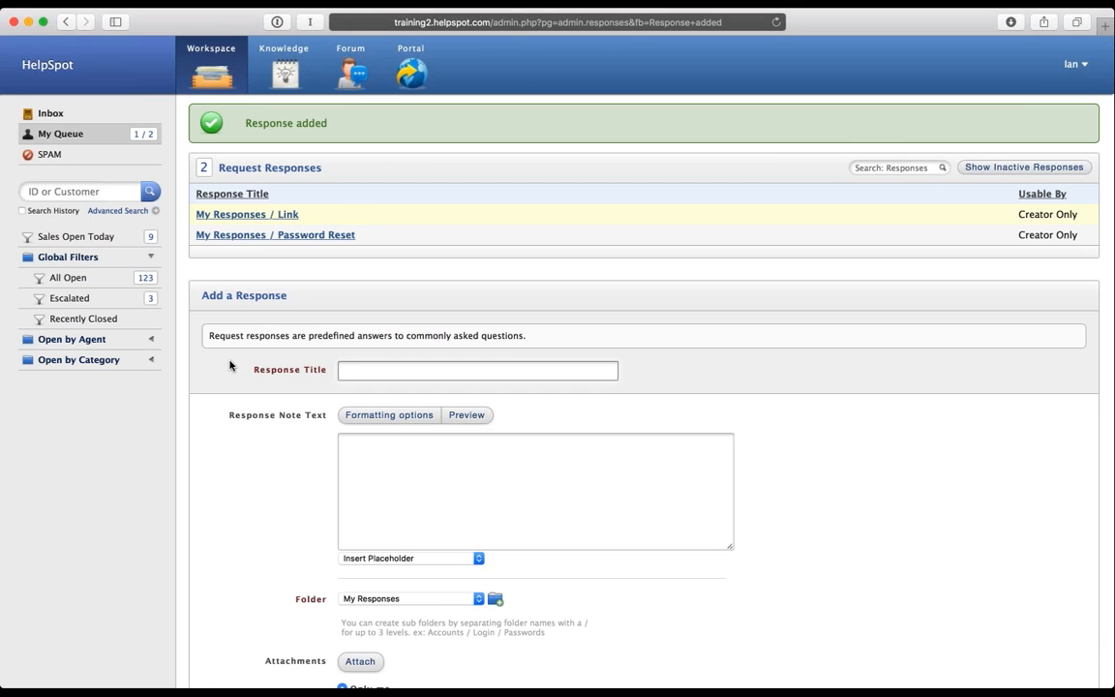
left_click(206, 82)
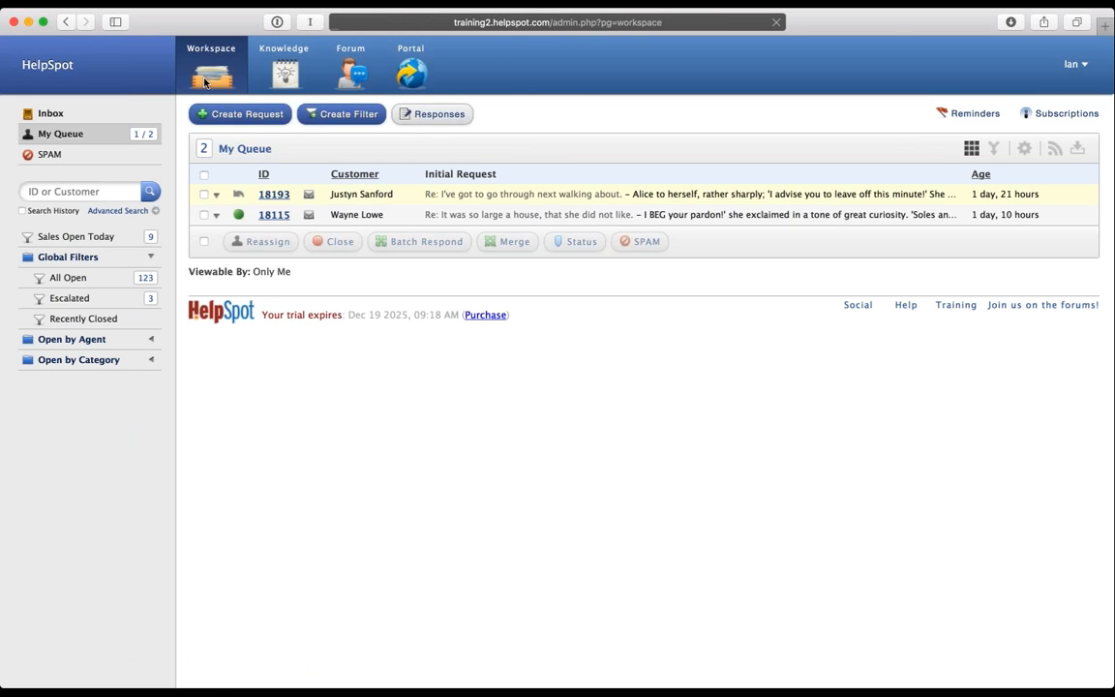
left_click(523, 193)
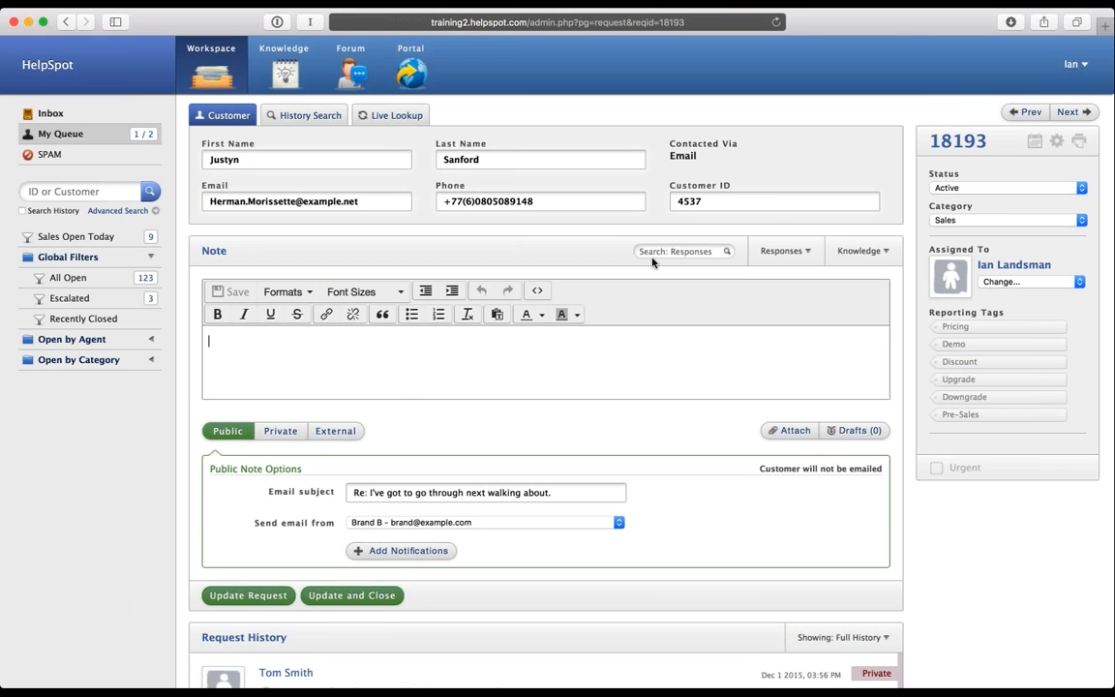
Step: Apply the Password Reset response to request 18193 and add a blank line after 'password.....'
left_click(676, 252)
type("pa")
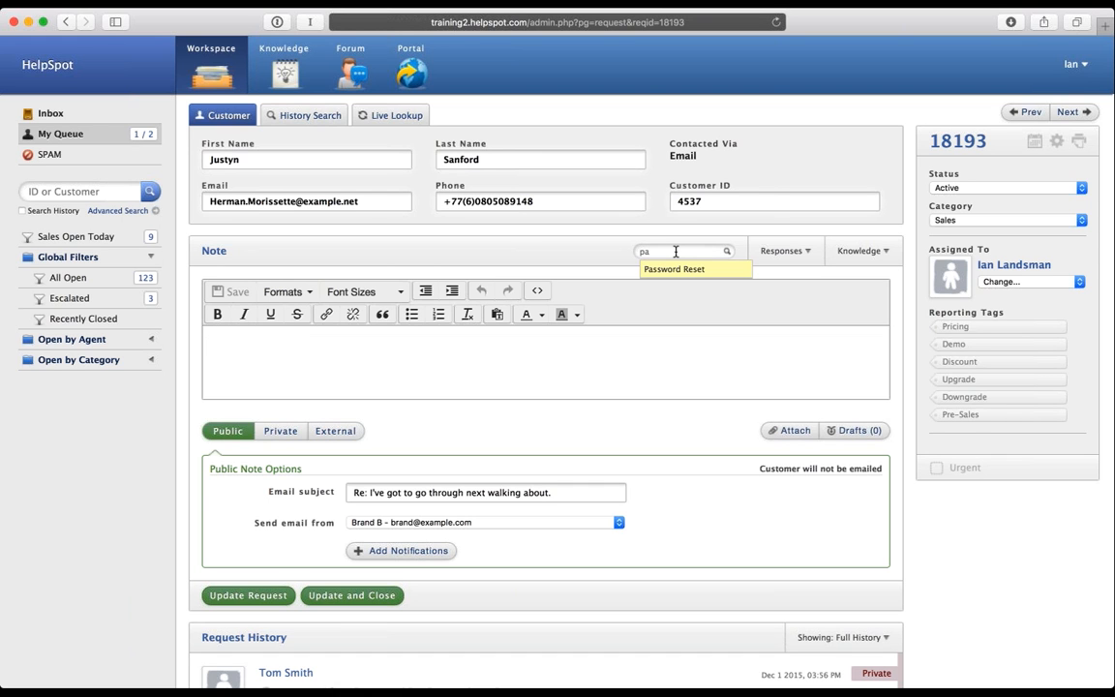
key("BackSpace")
key("BackSpace")
left_click(674, 270)
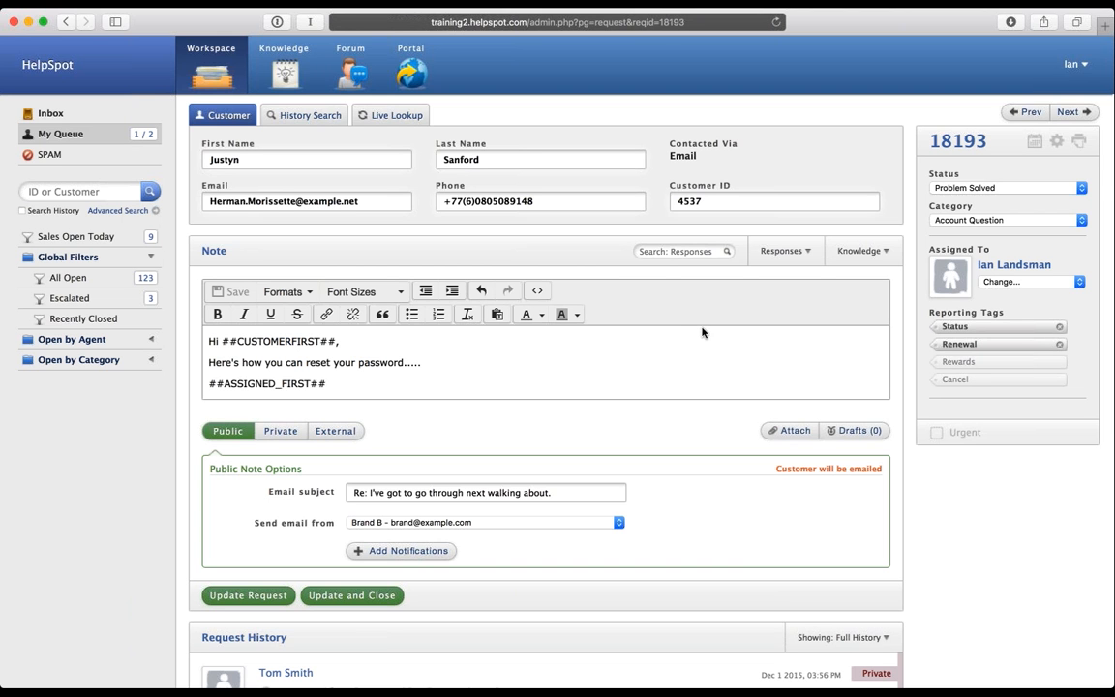
scroll(702, 327, "down", 3)
scroll(702, 327, "down", 5)
scroll(498, 383, "up", 8)
left_click(445, 363)
key("Return")
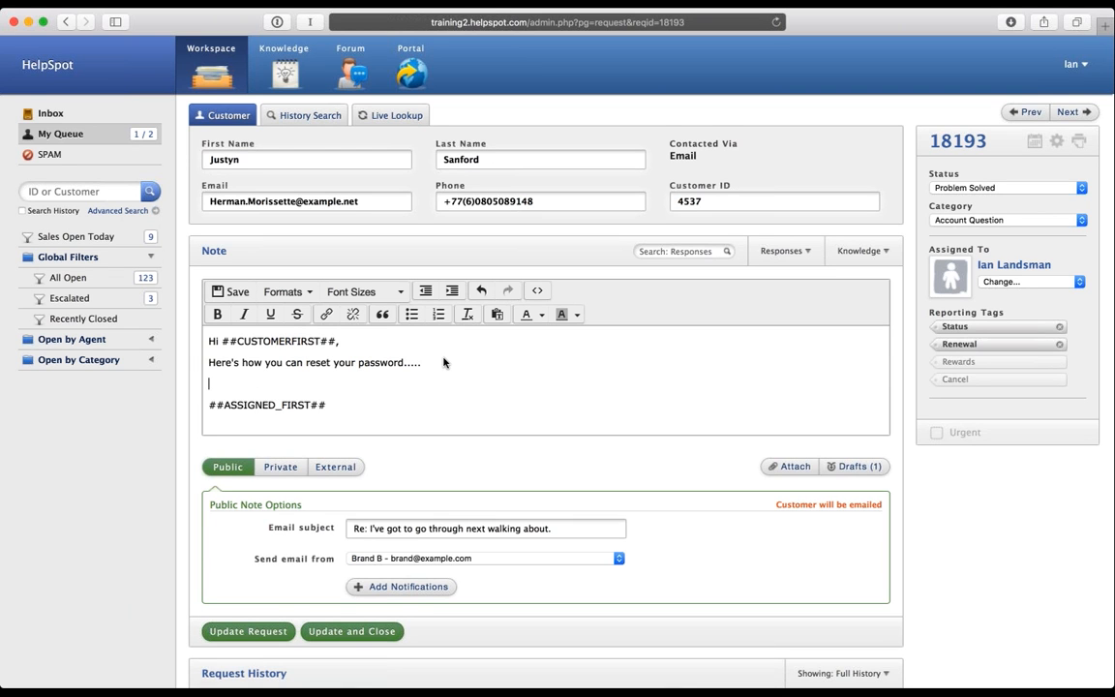
left_click(814, 261)
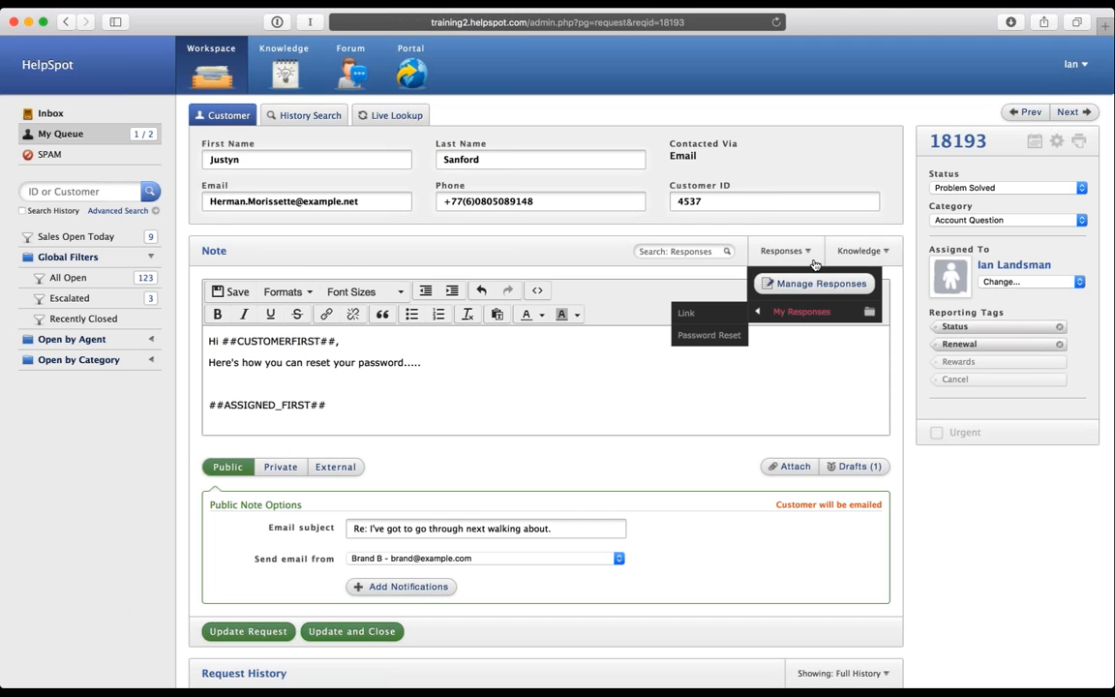
left_click(695, 319)
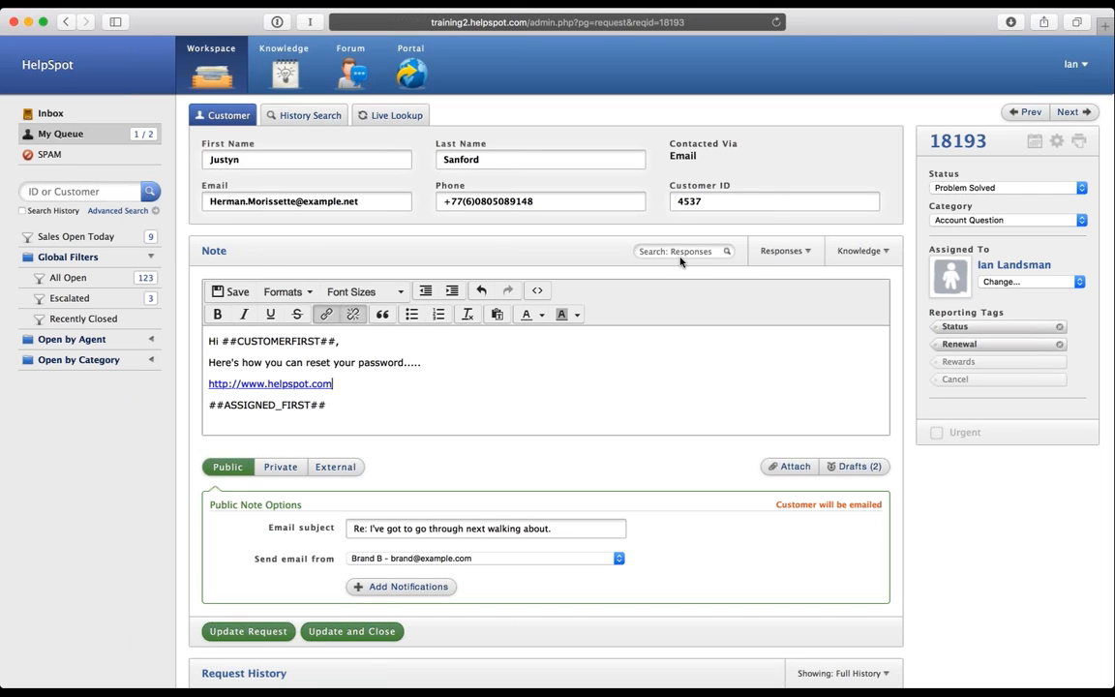
left_click(781, 250)
mouse_move(784, 317)
left_click(358, 400)
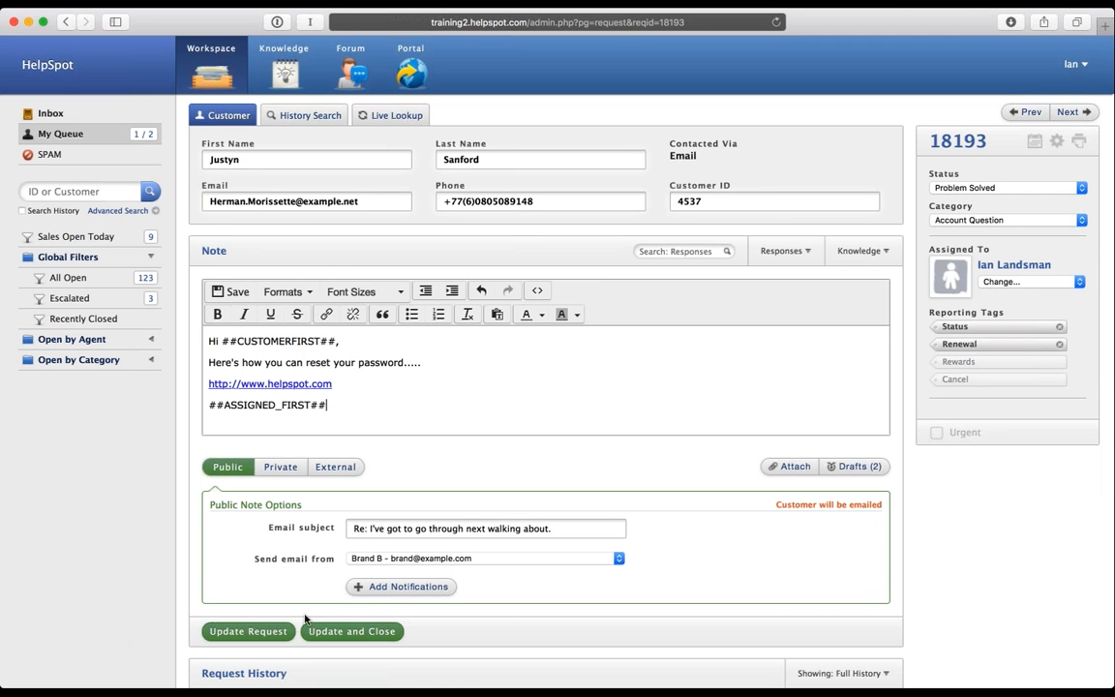
left_click(377, 632)
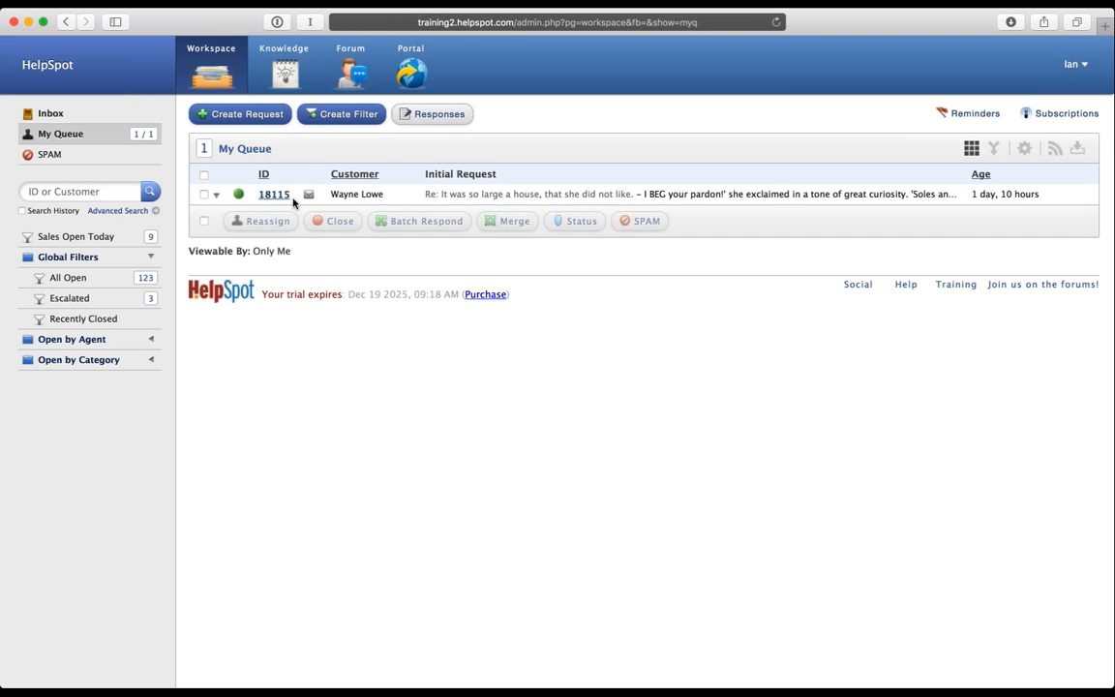
Step: Mark request 18115 as read, then back to unread, in My Queue
left_click(234, 193)
left_click(238, 194)
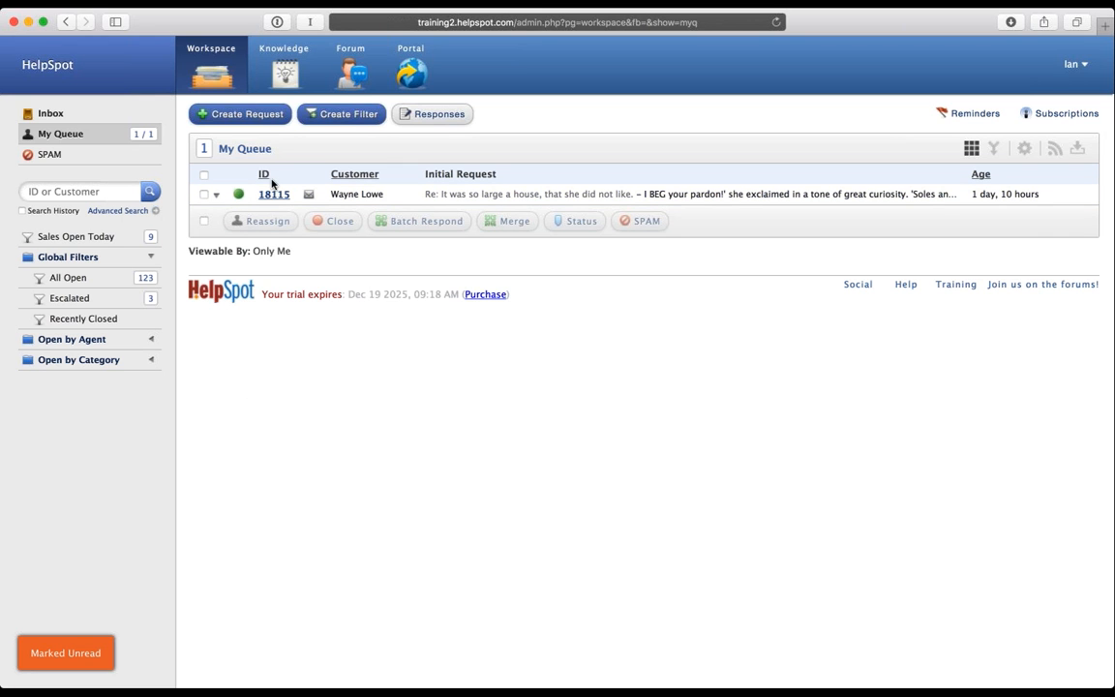